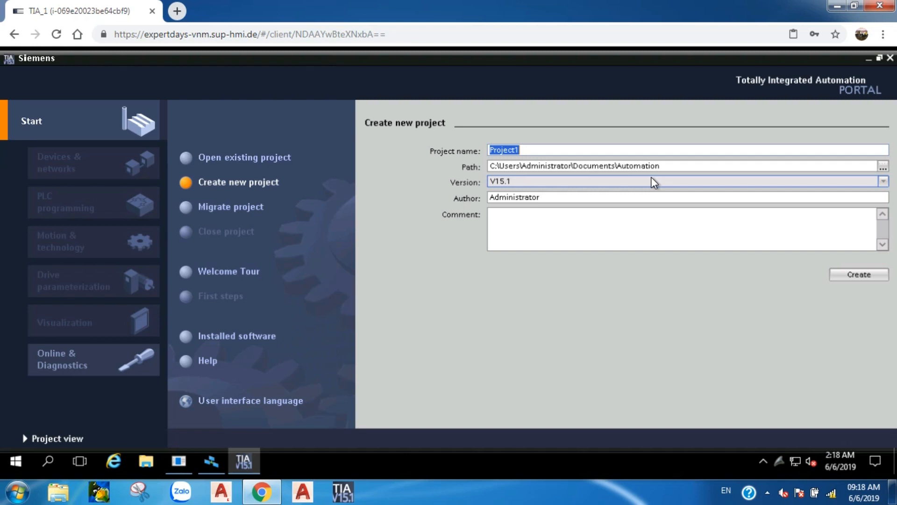
# Create a new project named demo_expertday_HN in the default Automation folder
pyautogui.write('demo')
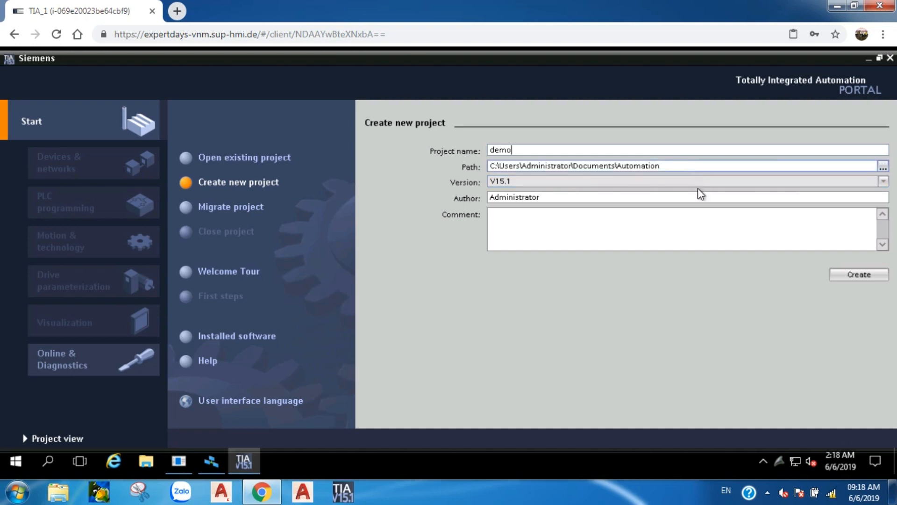
pyautogui.write('_e')
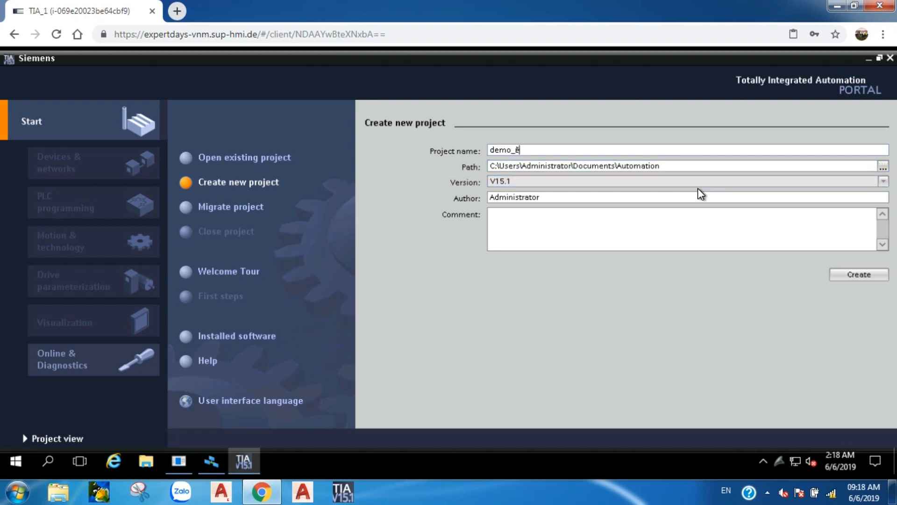
pyautogui.write('xpe')
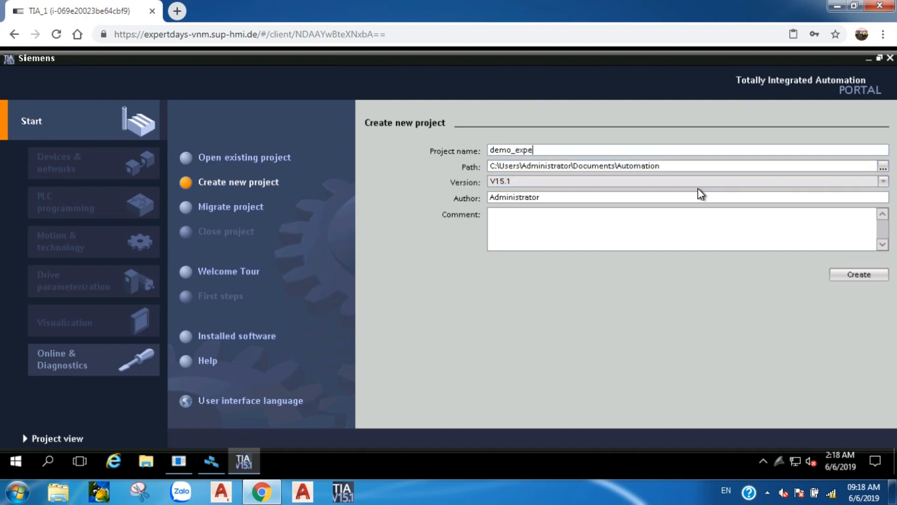
pyautogui.write('rtday_HN')
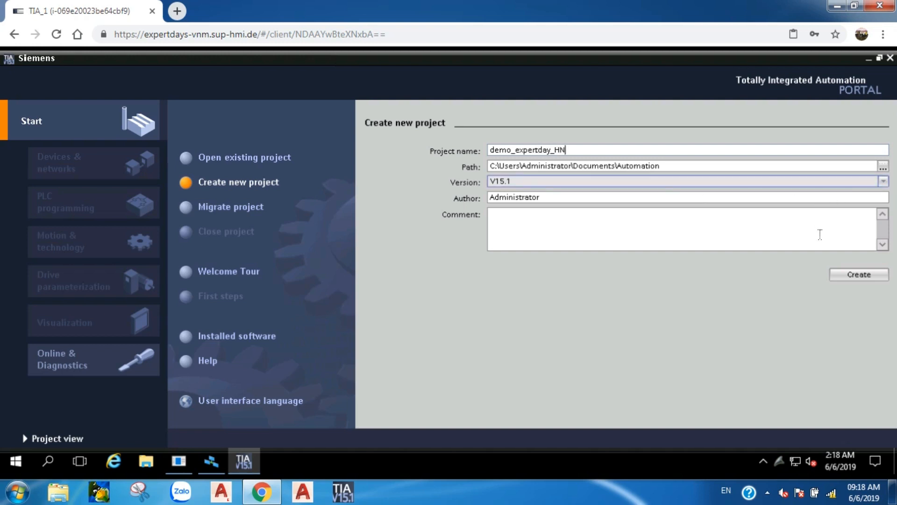
pyautogui.click(848, 273)
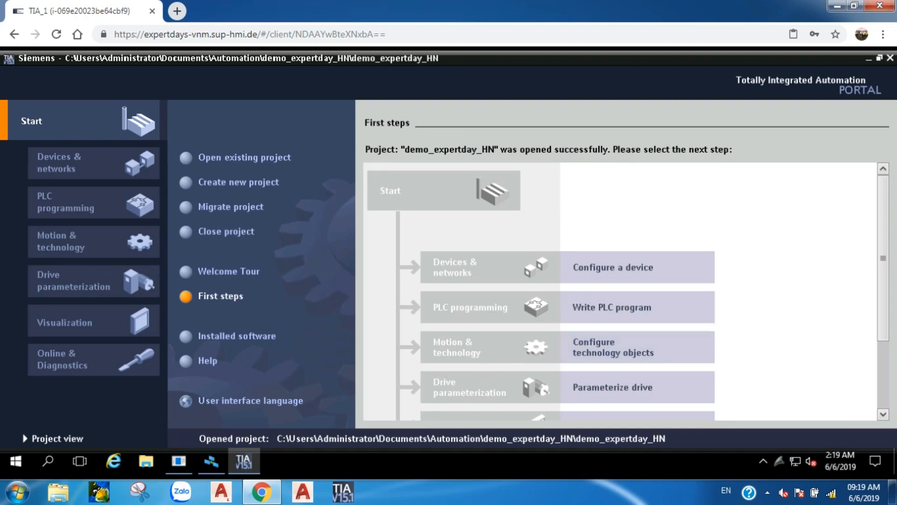
# Go to Devices & networks > Add new device and show the Controllers catalogue (S7-1200, S7-1500, S7-300, S7-400, ET200)
pyautogui.click(86, 169)
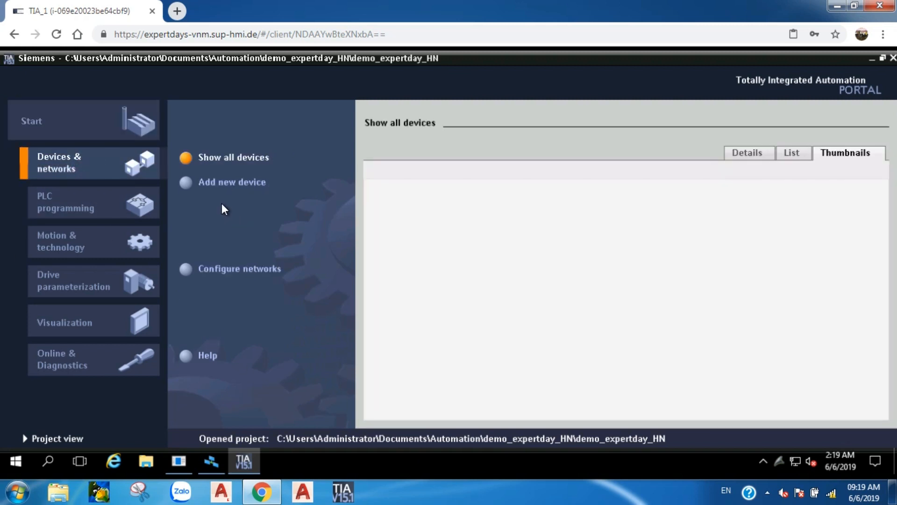
pyautogui.click(195, 182)
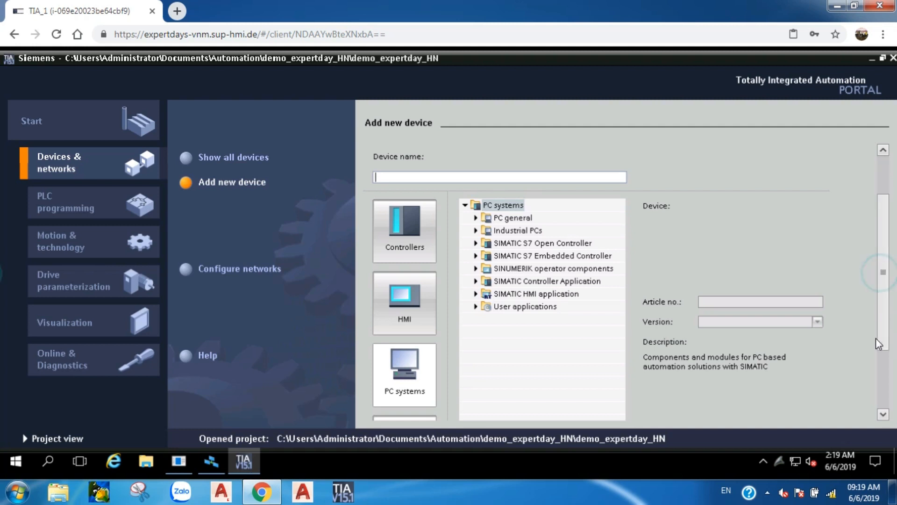
pyautogui.click(882, 337)
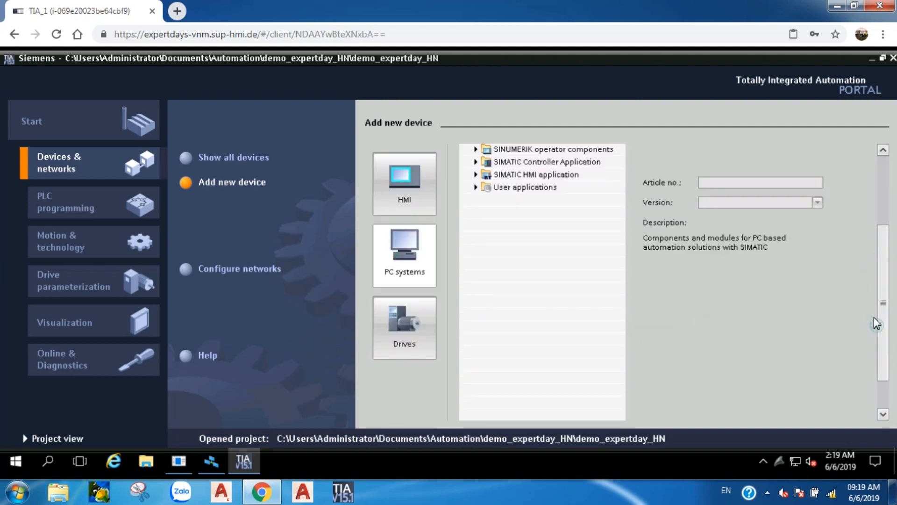
pyautogui.scroll(3, 876, 231)
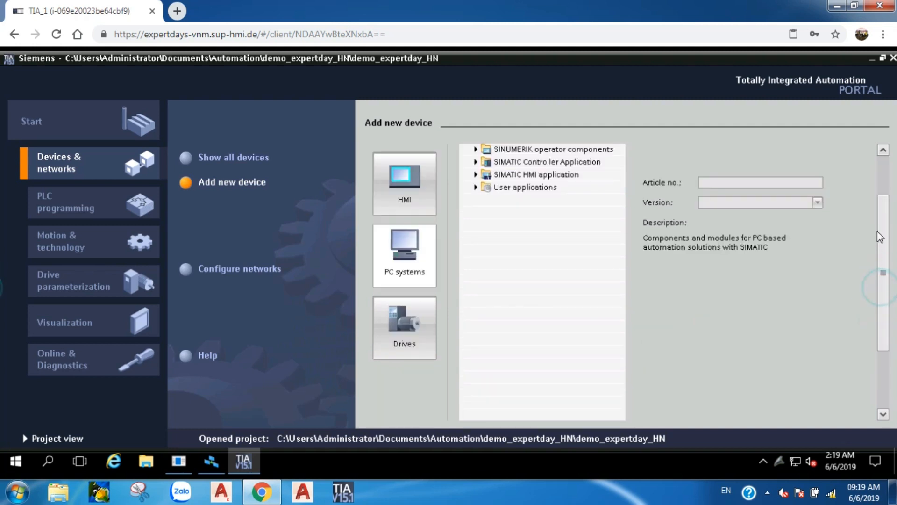
pyautogui.click(419, 223)
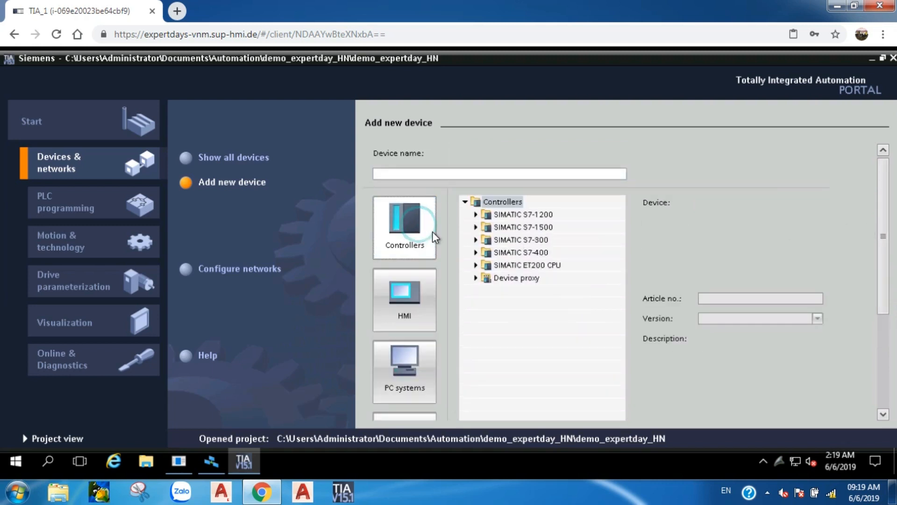
# Expand SIMATIC S7-1500 > CPU and scroll through models such as CPU 1511F-1 PN and CPU 1517H-3 PN
pyautogui.click(476, 227)
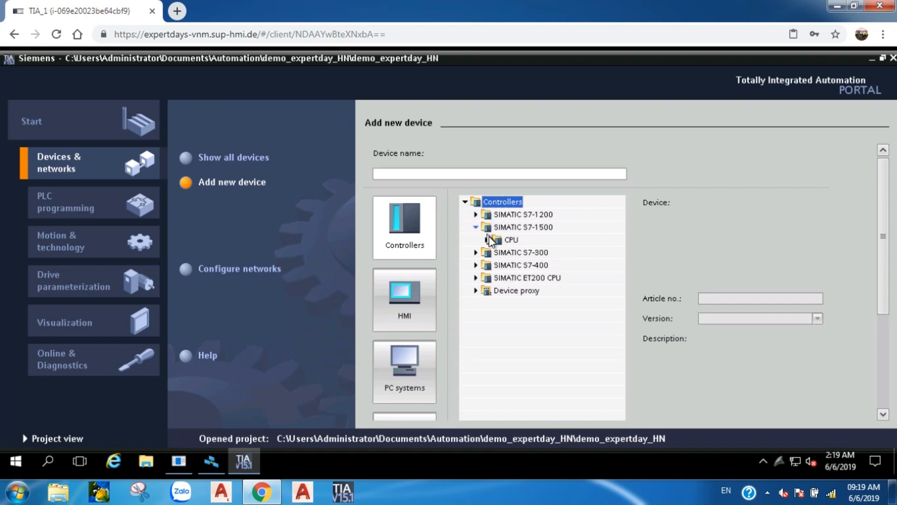
pyautogui.click(486, 239)
pyautogui.scroll(-2, 491, 245)
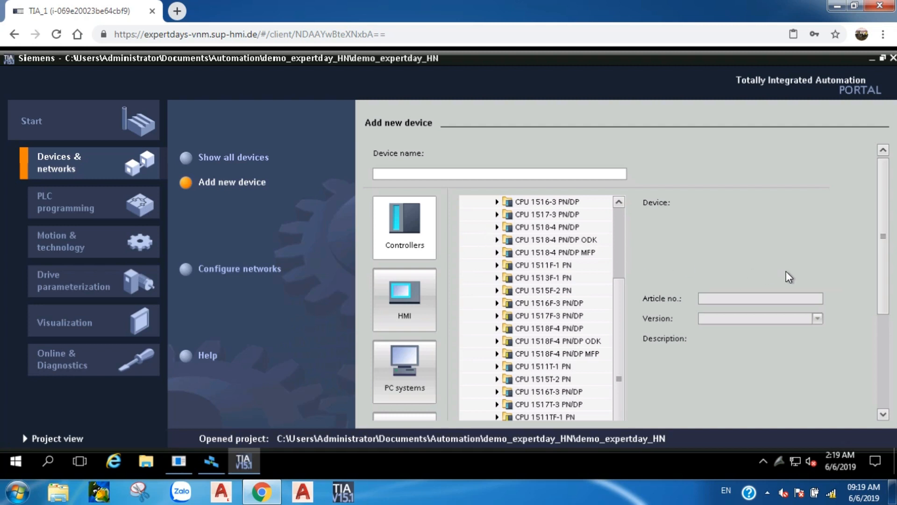
pyautogui.moveTo(883, 295); pyautogui.dragTo(879, 345)
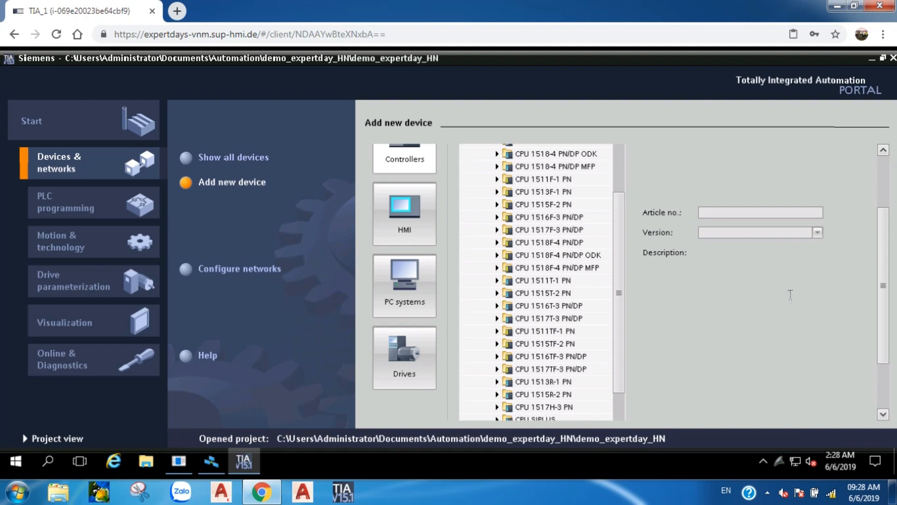
# Open a blank new Chrome tab
pyautogui.click(176, 11)
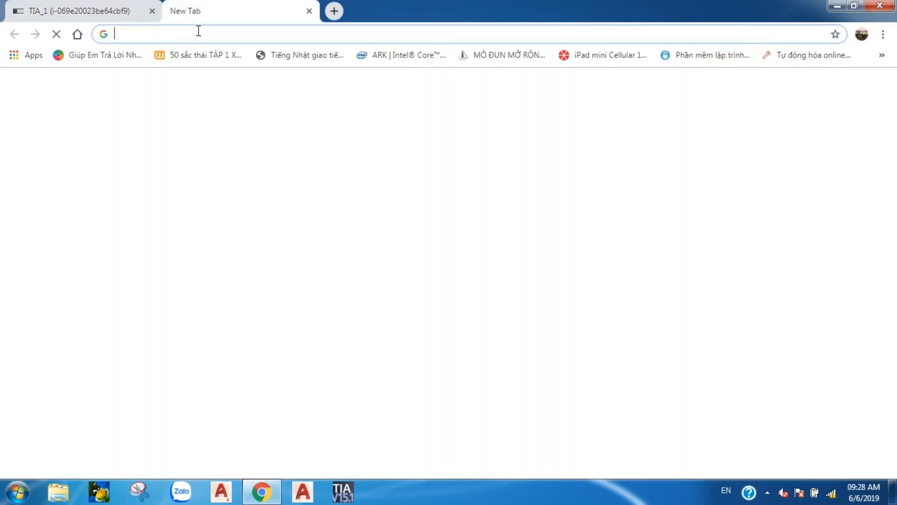
# Search Google for 'simatic hmi option' and open the Option+ support entry and TP700 forum thread in background tabs
pyautogui.write('sima')
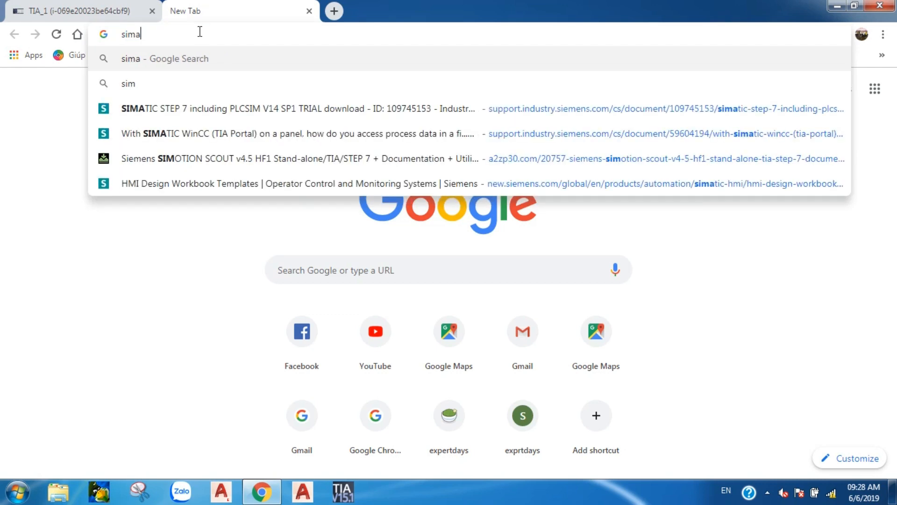
pyautogui.write('tic ')
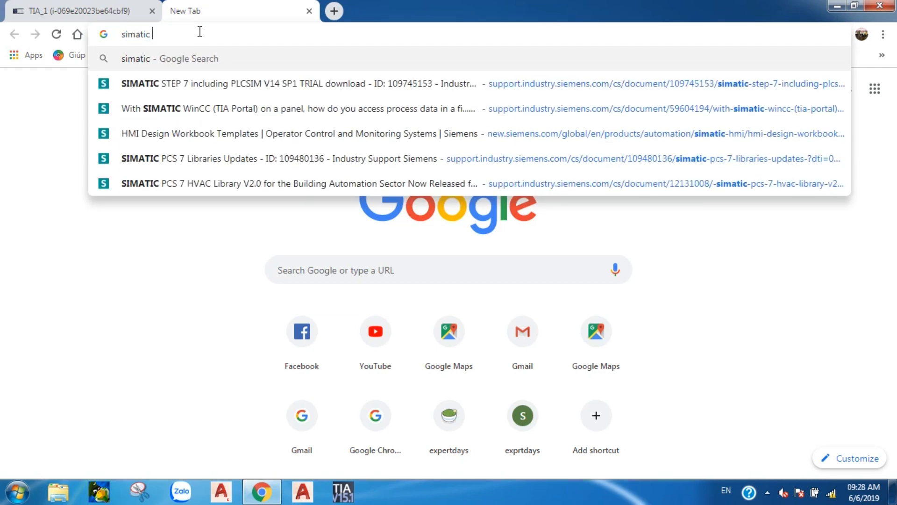
pyautogui.write('hmi o')
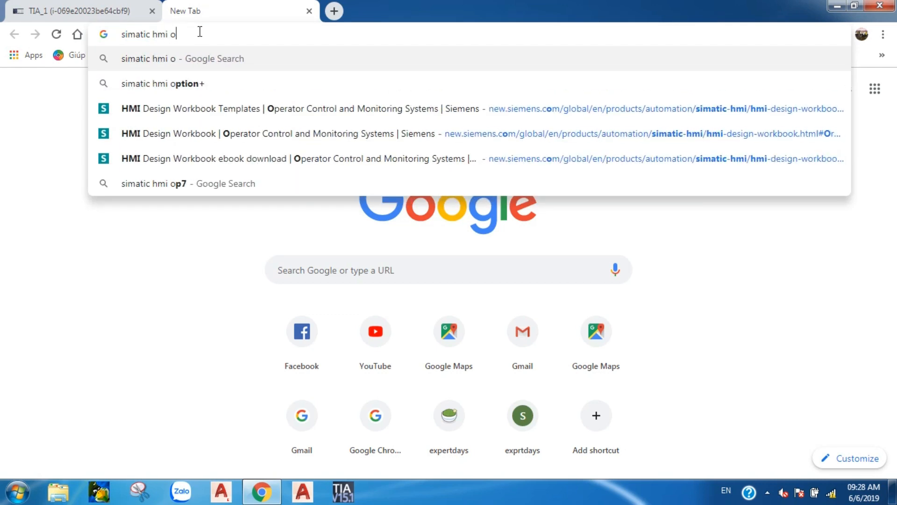
pyautogui.write('ption+')
pyautogui.press('Return')
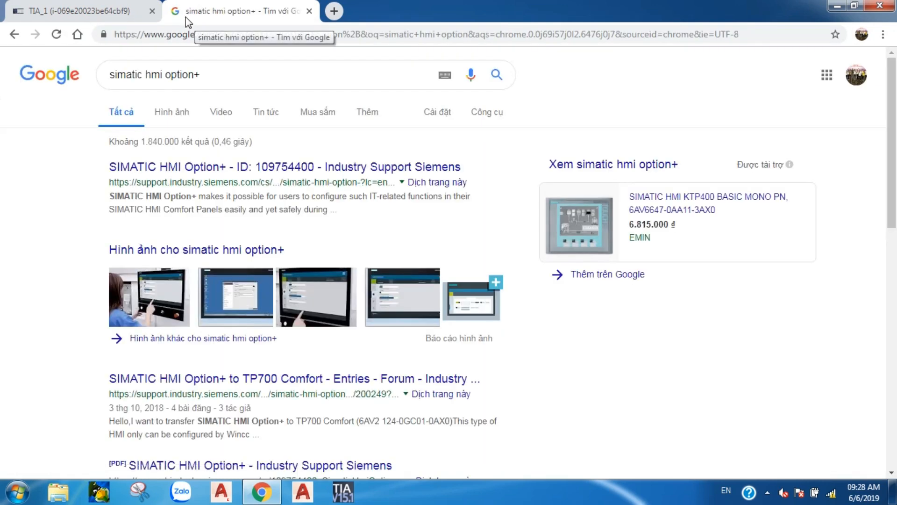
pyautogui.rightClick(201, 169)
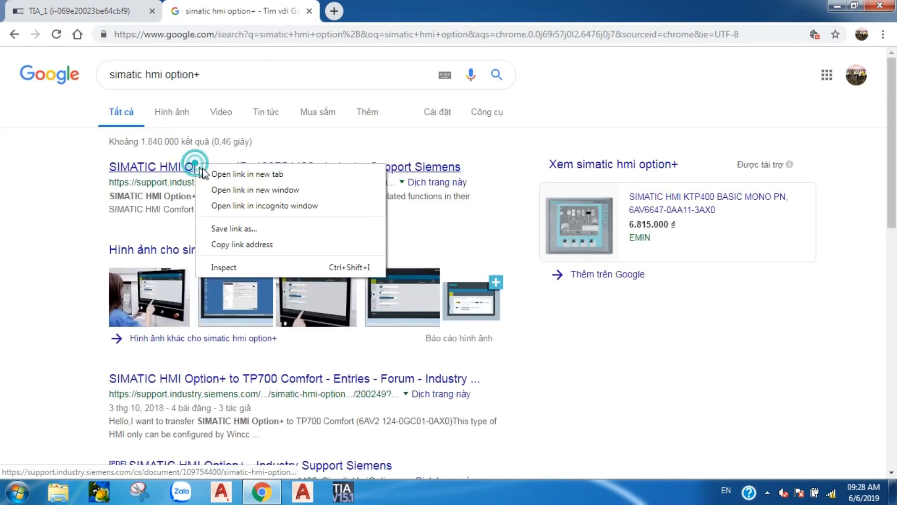
pyautogui.click(204, 174)
pyautogui.scroll(-3, 187, 211)
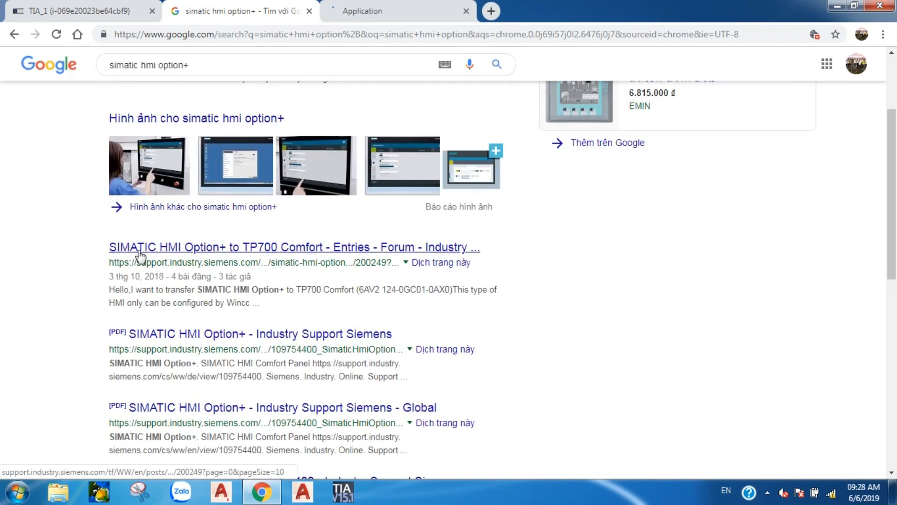
pyautogui.rightClick(139, 254)
pyautogui.click(161, 261)
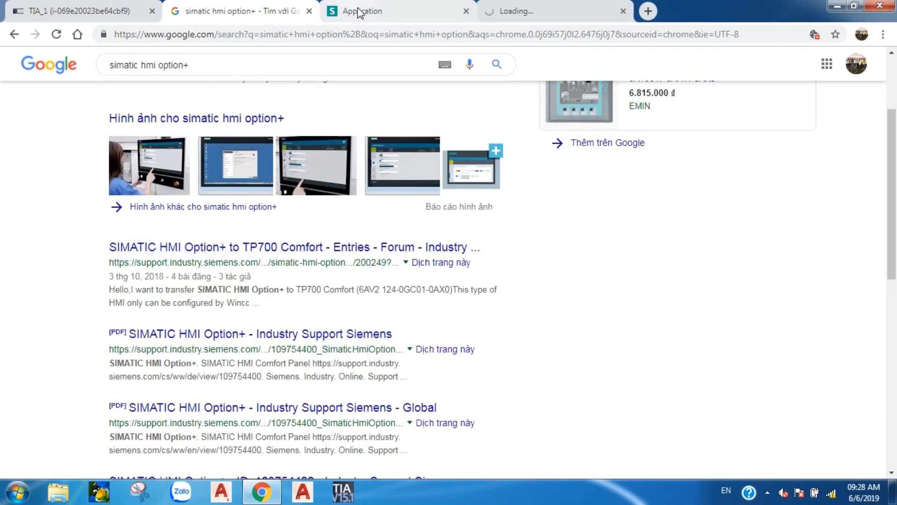
# Switch to the SIMATIC HMI Option+ support entry 109754400 and scroll to its download links
pyautogui.click(358, 10)
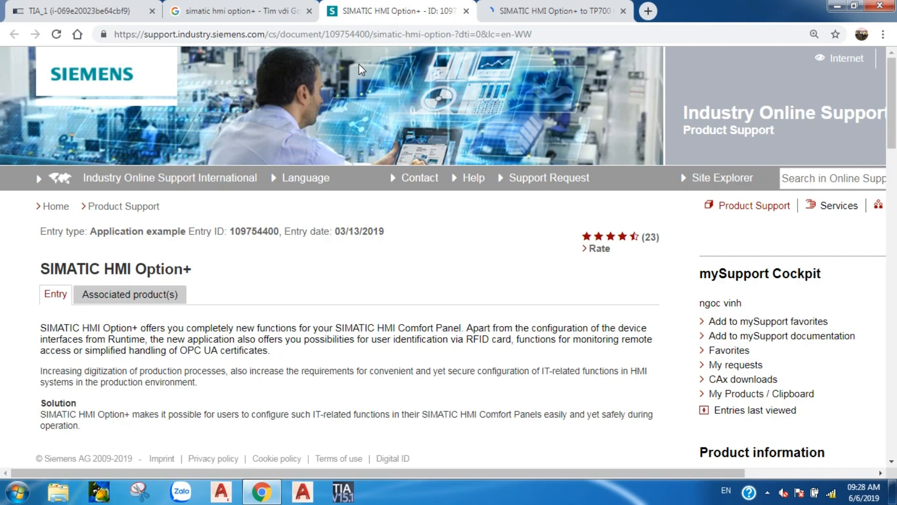
pyautogui.scroll(-10, 399, 146)
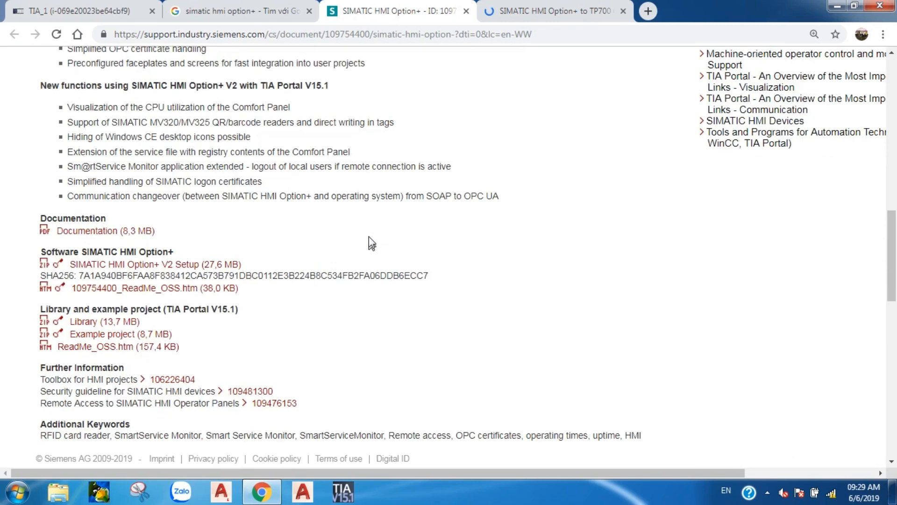
pyautogui.scroll(-4, 369, 236)
pyautogui.scroll(2, 178, 135)
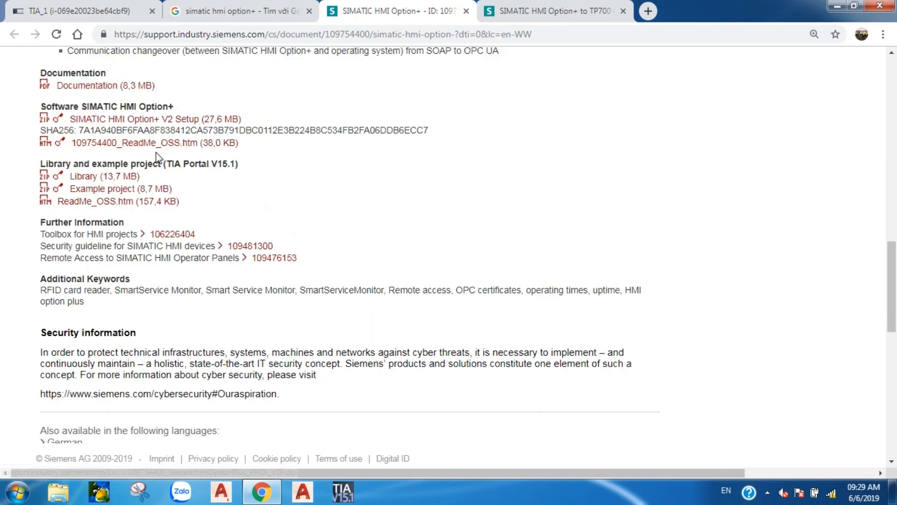
# Download the Option+ V2 Setup zip into D:\Software\Soft work\Siemens
pyautogui.click(174, 122)
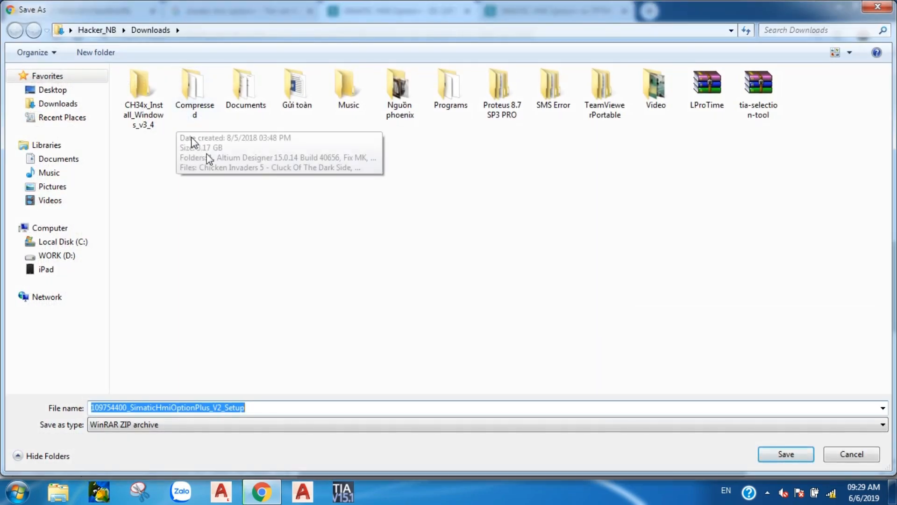
pyautogui.click(69, 255)
pyautogui.doubleClick(181, 121)
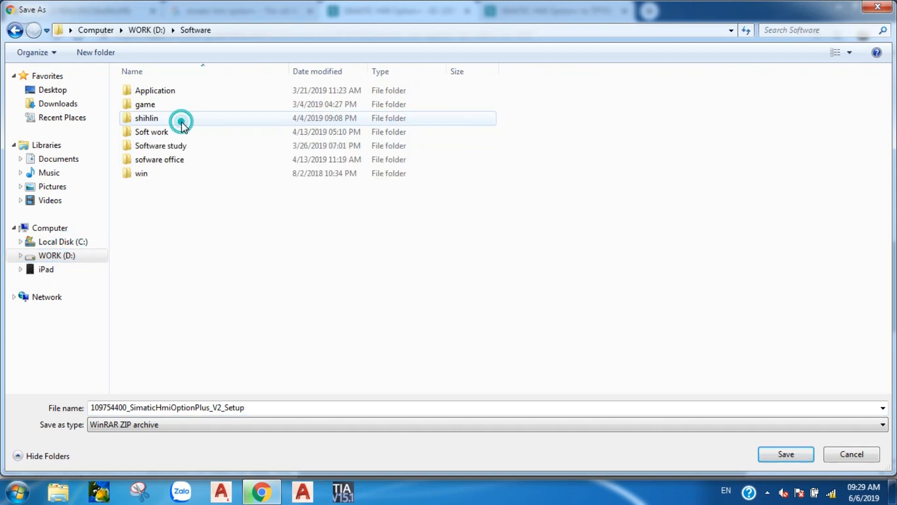
pyautogui.doubleClick(176, 135)
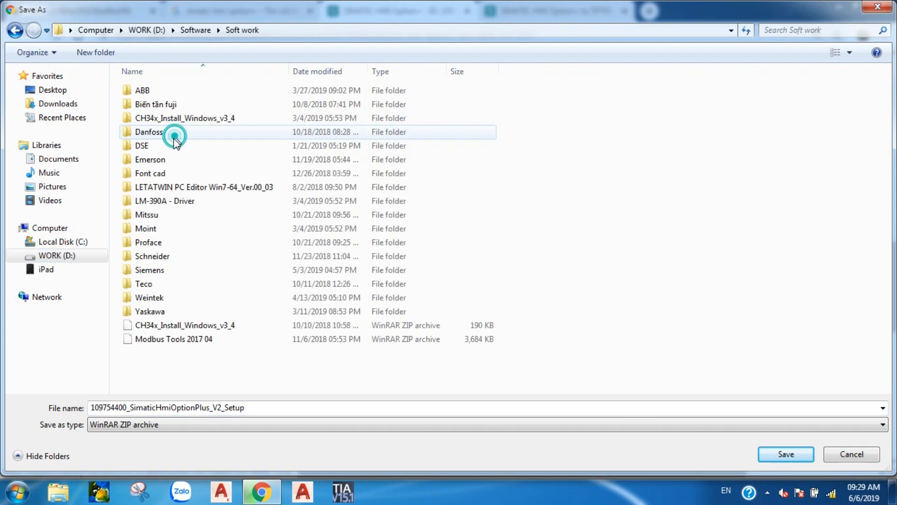
pyautogui.click(180, 271)
pyautogui.doubleClick(181, 273)
pyautogui.click(780, 454)
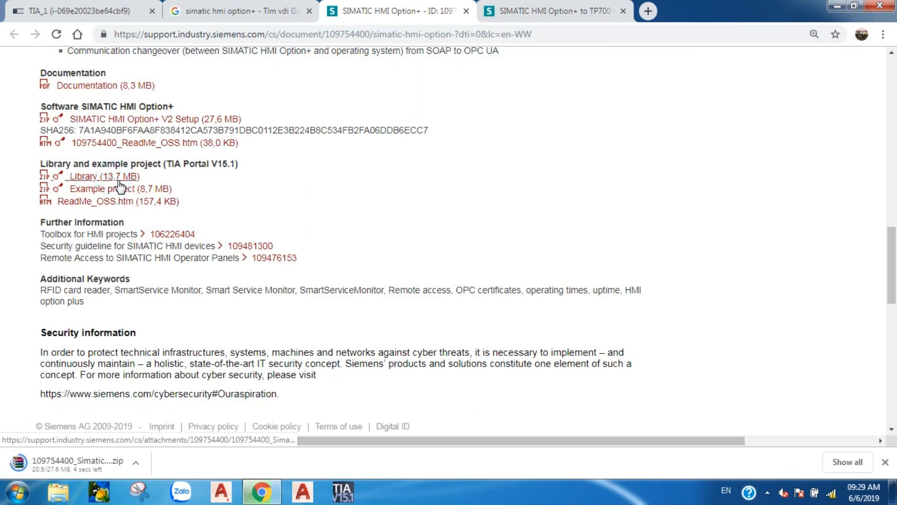
# Save the 13,7 MB TIA Portal V15.1 Library zip into the same Siemens folder
pyautogui.click(146, 189)
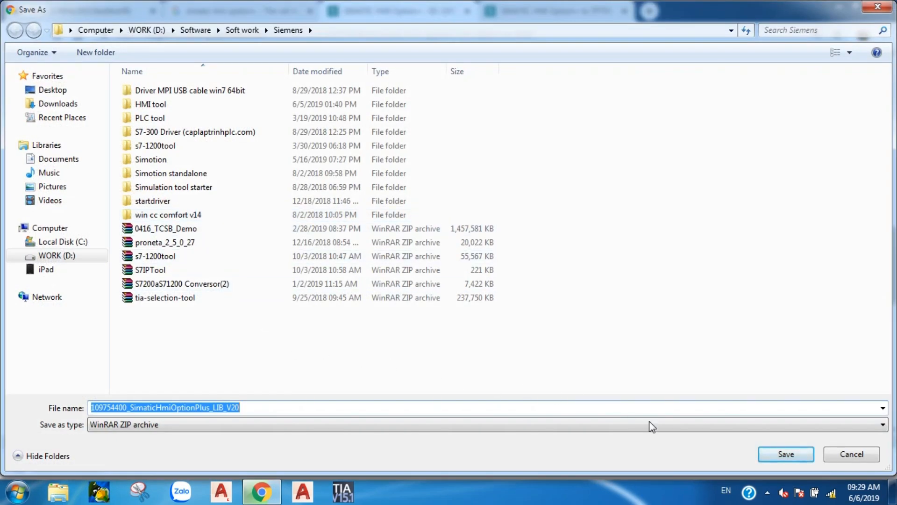
pyautogui.click(772, 450)
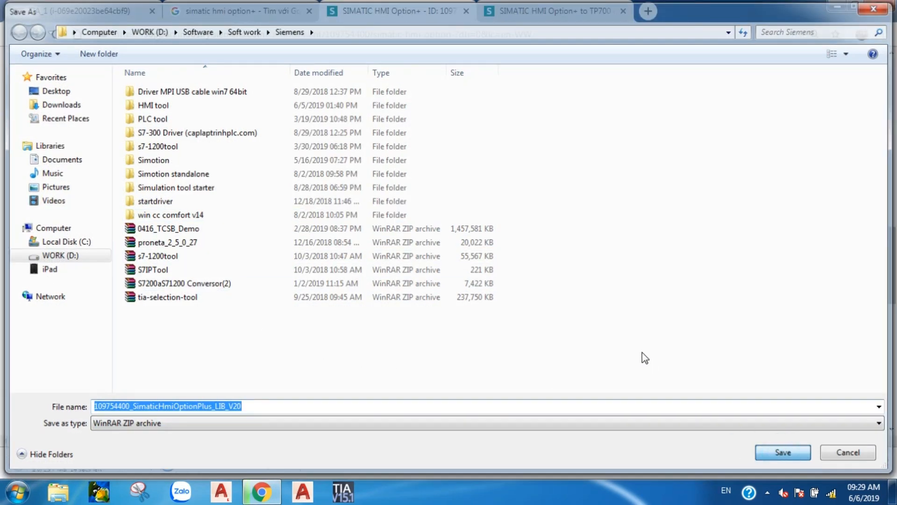
pyautogui.click(771, 450)
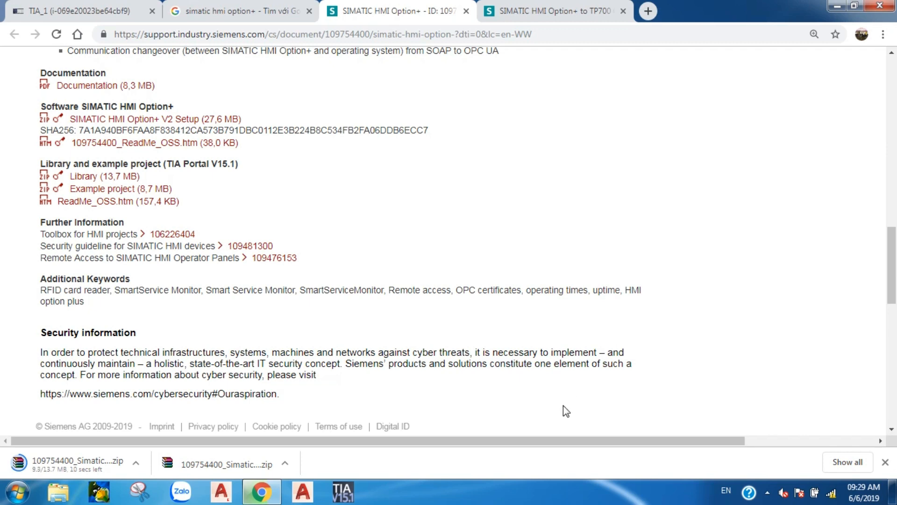
pyautogui.scroll(-5, 427, 247)
pyautogui.scroll(6, 434, 238)
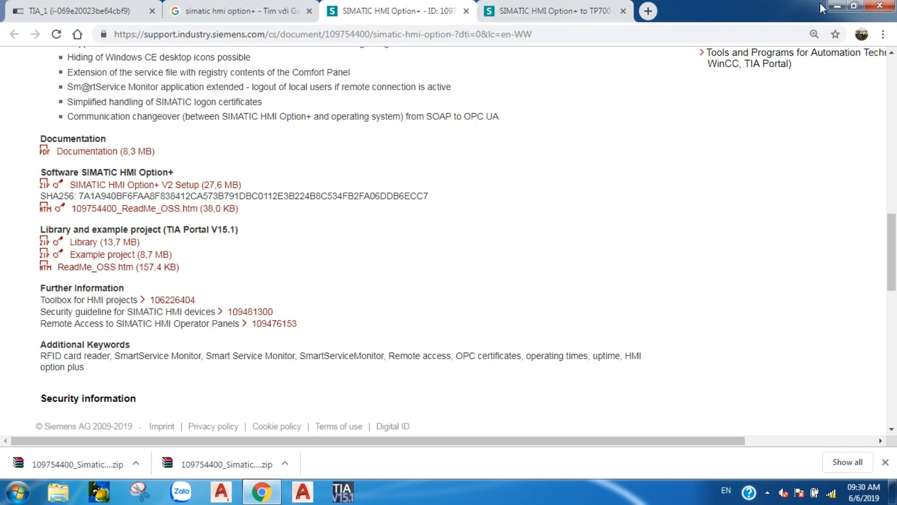
# Read through the Option+ to TP700 Comfort forum replies, then close that tab and the Option+ entry tab
pyautogui.click(544, 7)
pyautogui.scroll(-3, 574, 254)
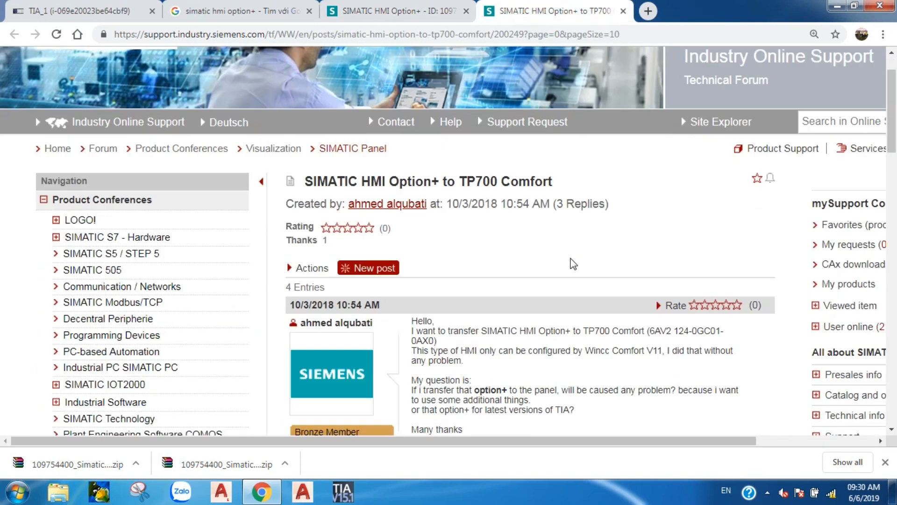
pyautogui.scroll(-1, 574, 255)
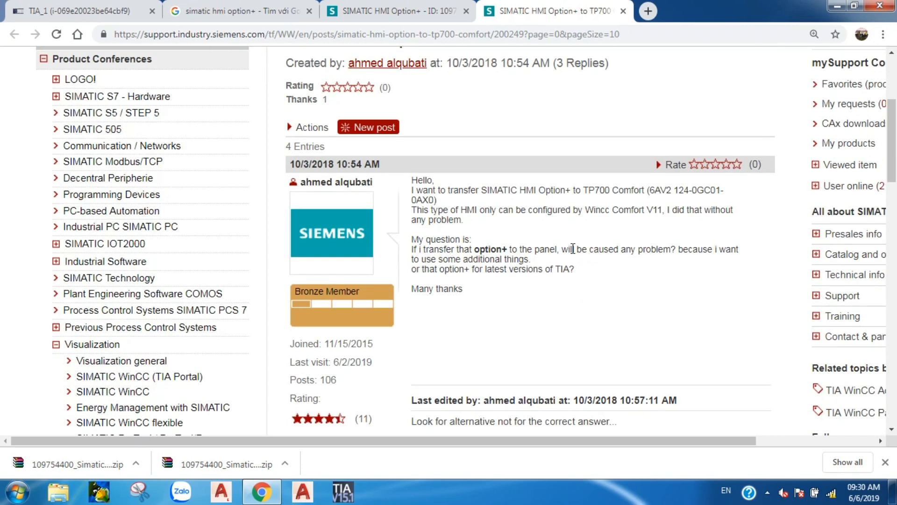
pyautogui.scroll(-4, 573, 248)
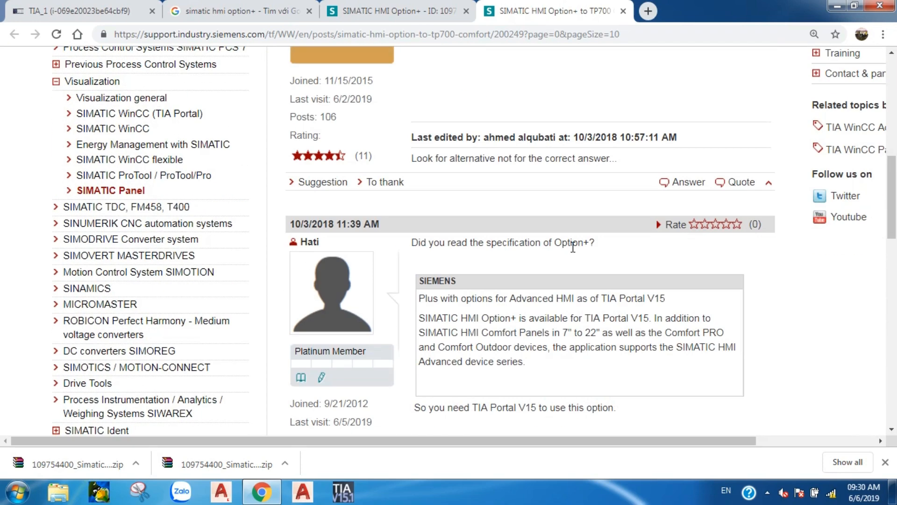
pyautogui.scroll(-12, 573, 247)
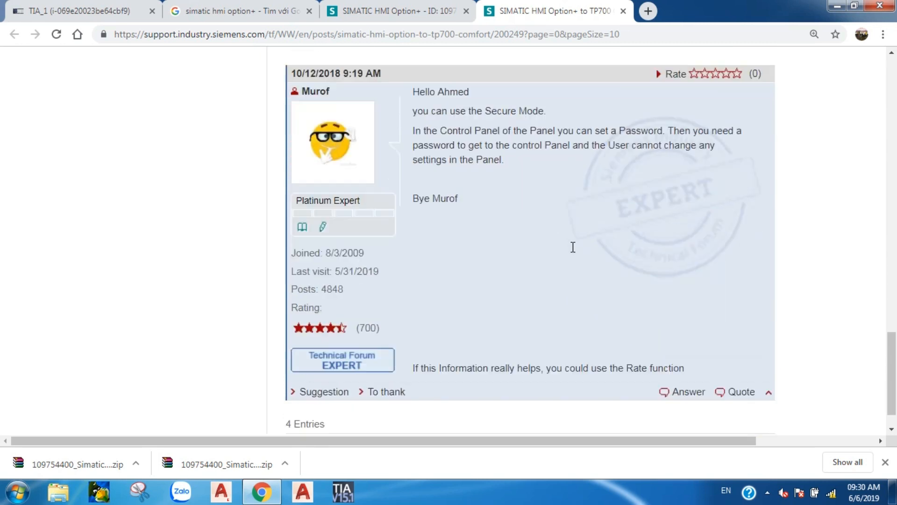
pyautogui.scroll(-1, 573, 247)
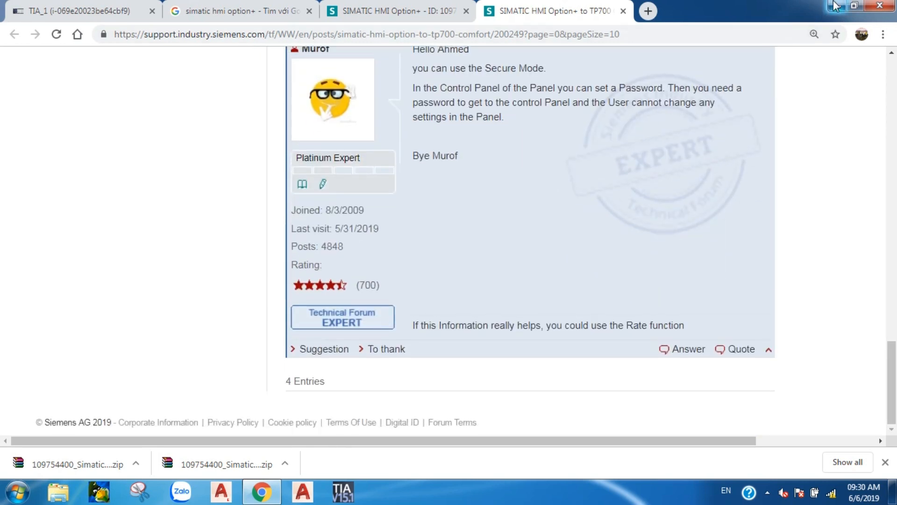
pyautogui.click(466, 11)
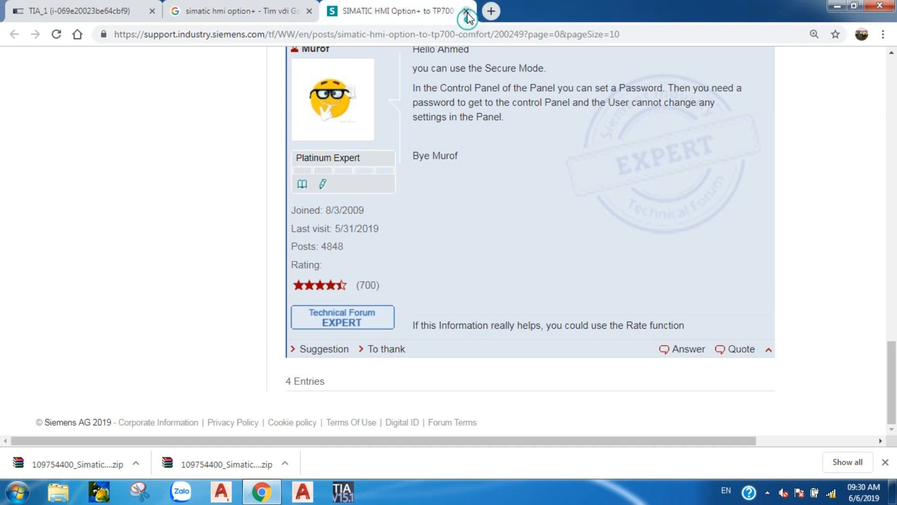
pyautogui.click(467, 11)
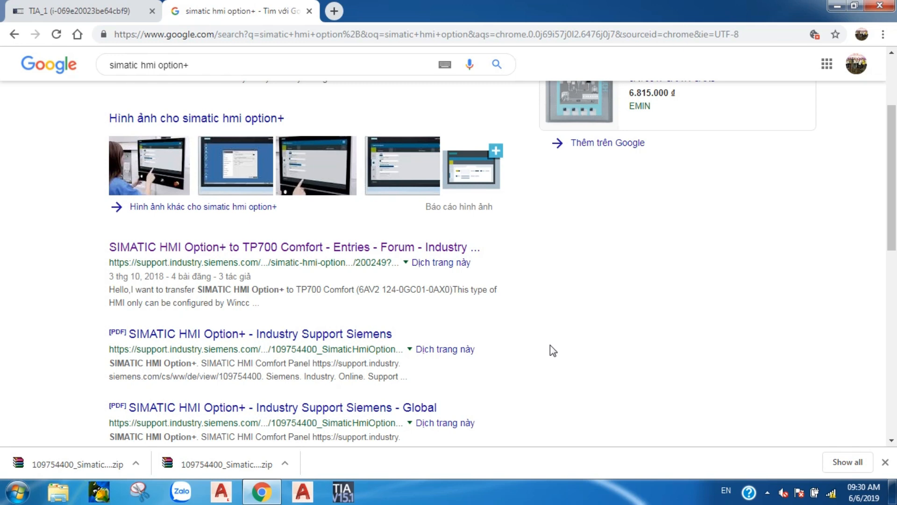
# Minimize Chrome and open the LProfToolbox_V15.1 library from the desktop HmiToolbox folder in TIA Portal
pyautogui.click(837, 6)
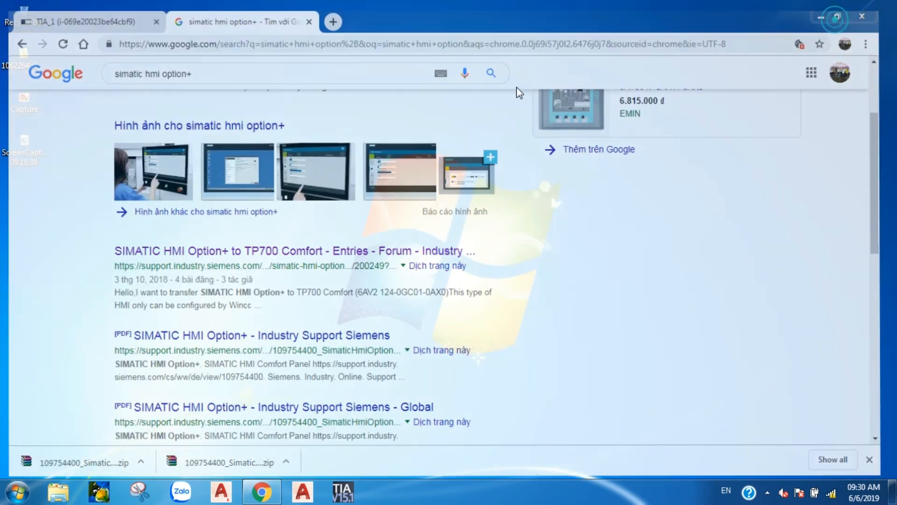
pyautogui.click(15, 49)
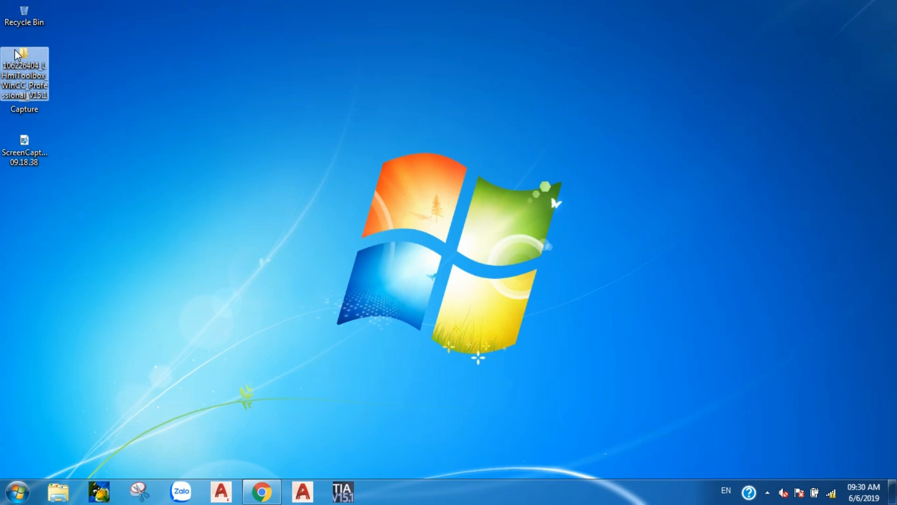
pyautogui.doubleClick(15, 49)
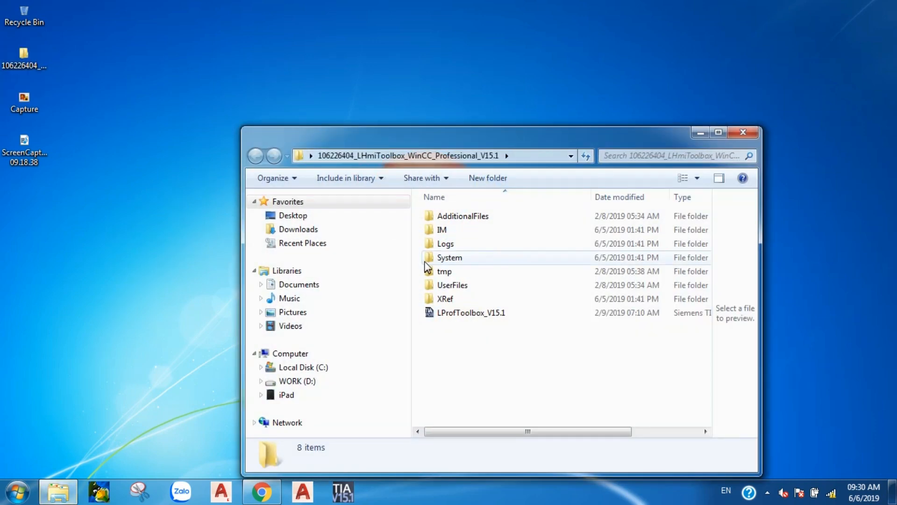
pyautogui.doubleClick(468, 312)
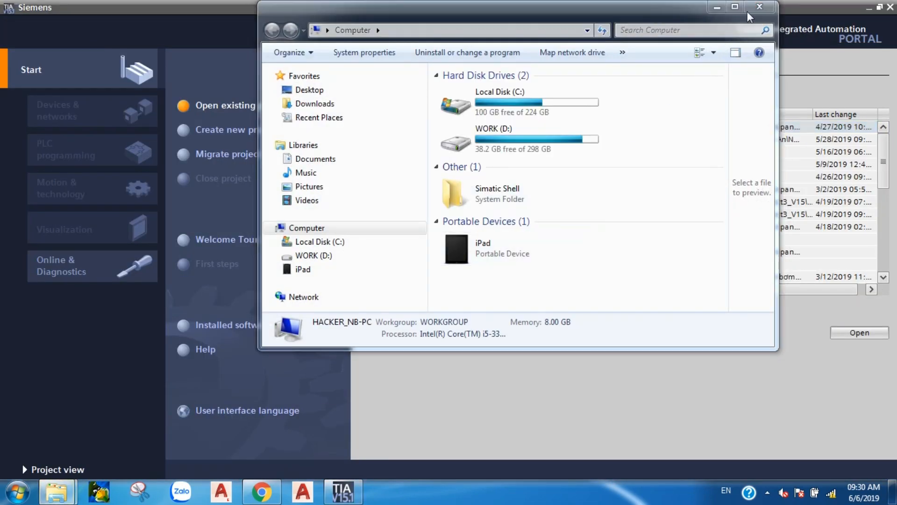
# Close the Computer window, TIA Portal and the toolbox folder window
pyautogui.click(757, 7)
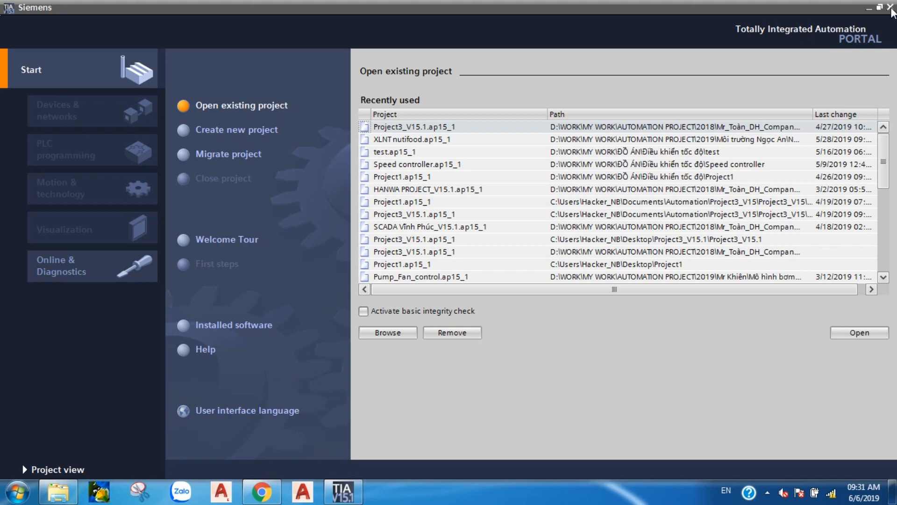
pyautogui.click(890, 7)
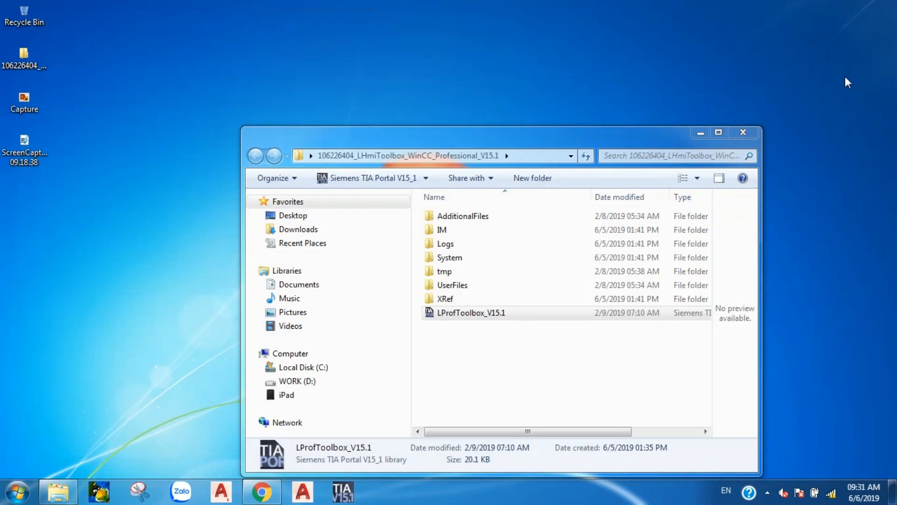
pyautogui.click(742, 133)
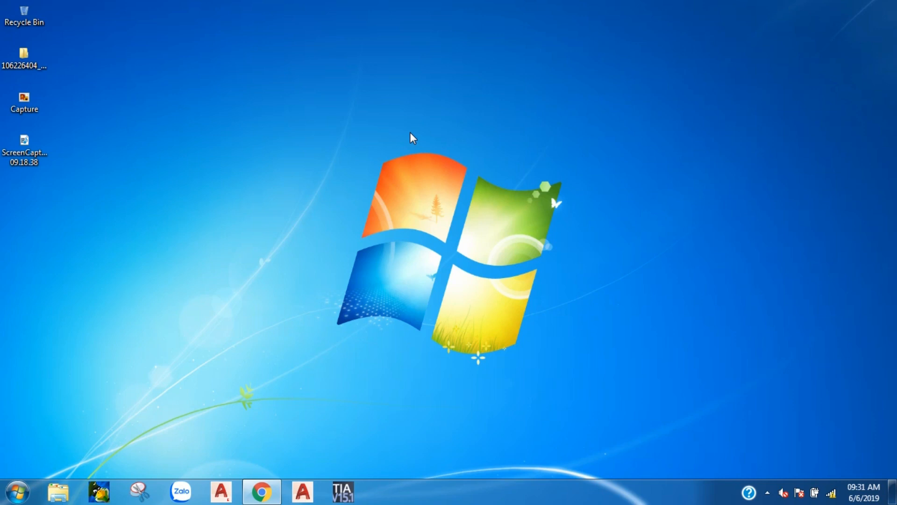
# Open the 106226404 toolbox folder from the desktop, scan its eight items, and minimize it
pyautogui.click(12, 65)
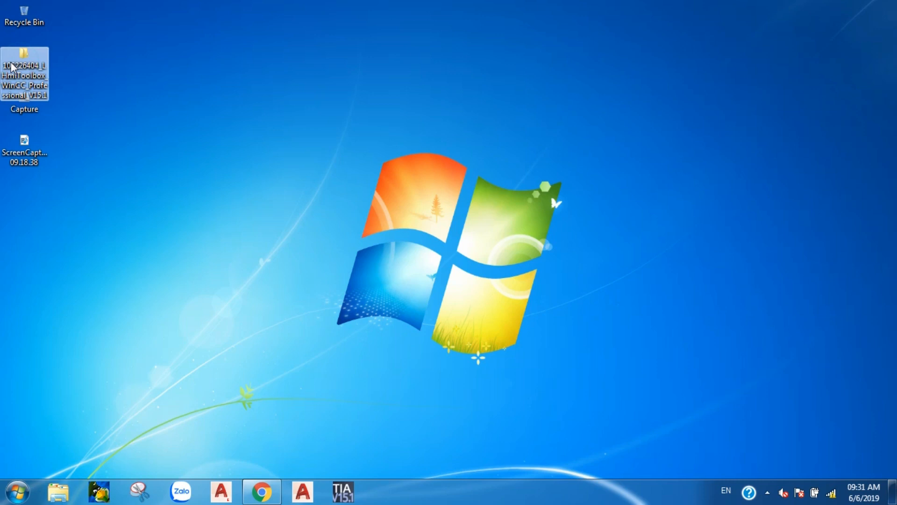
pyautogui.doubleClick(31, 64)
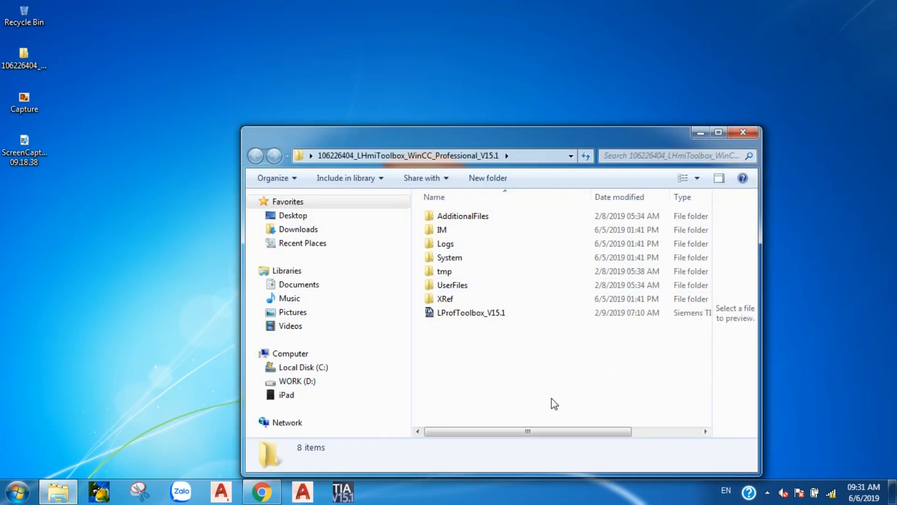
pyautogui.moveTo(559, 430); pyautogui.dragTo(538, 423)
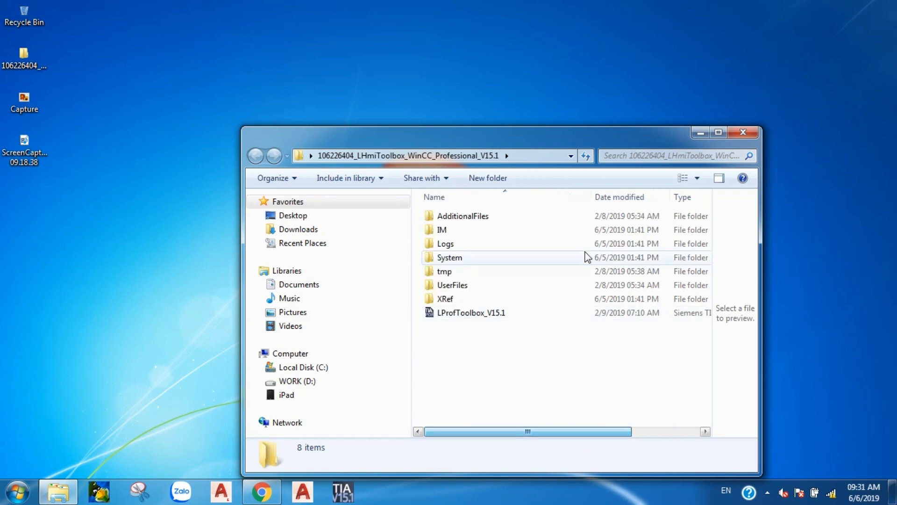
pyautogui.click(702, 136)
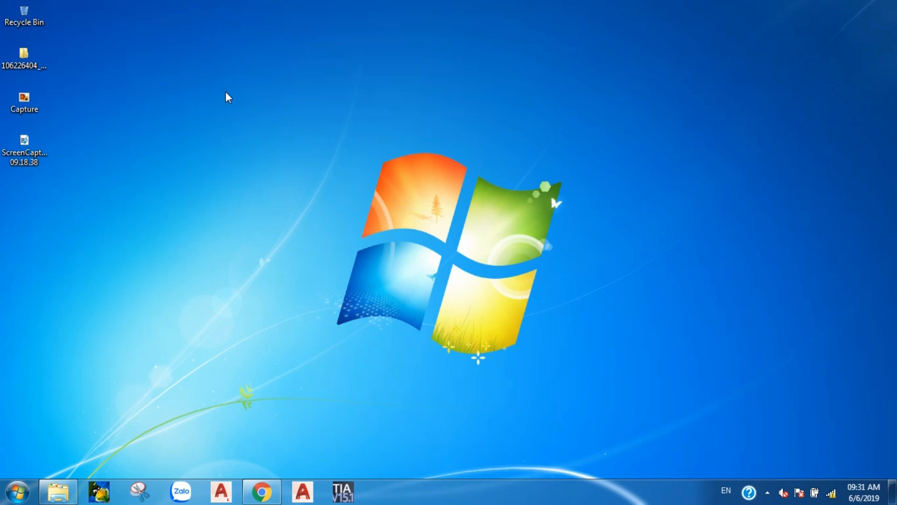
# Restore Chrome and close the 'simatic hmi option' Google results tab to reveal the TIA_1 session
pyautogui.click(262, 491)
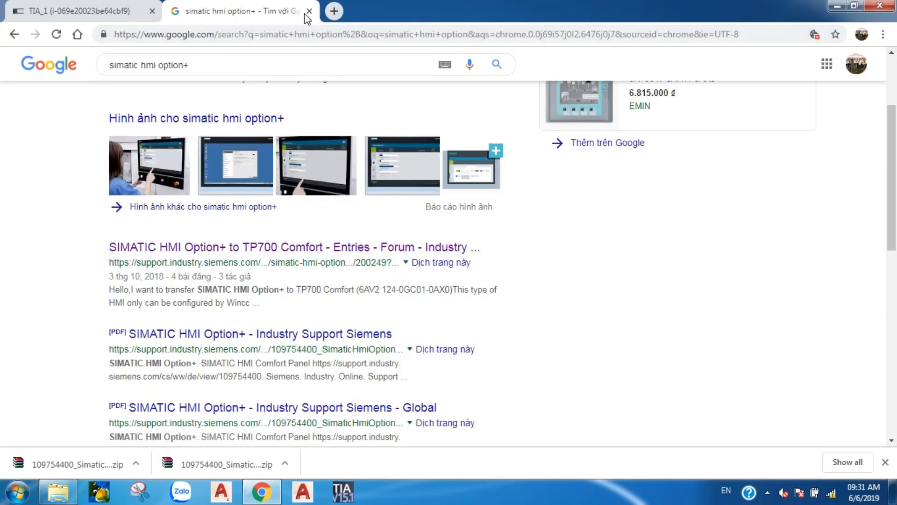
pyautogui.scroll(-5, 202, 134)
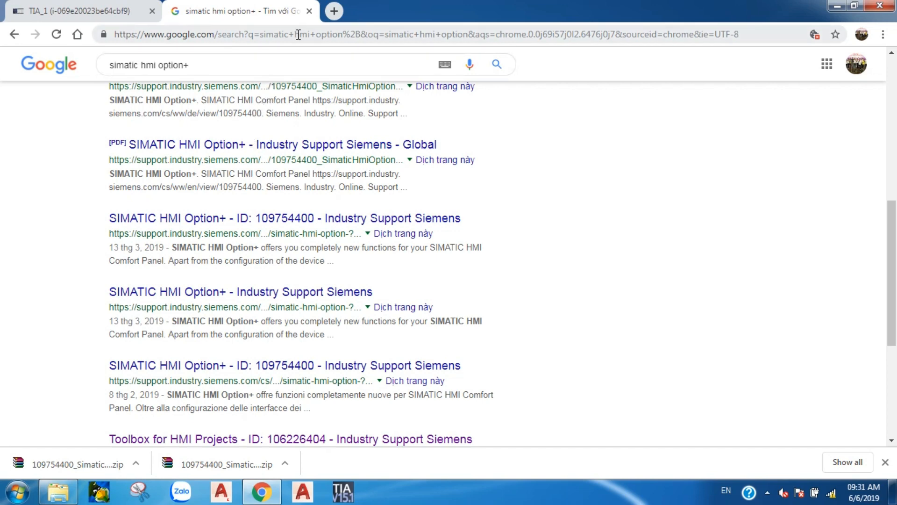
pyautogui.click(309, 11)
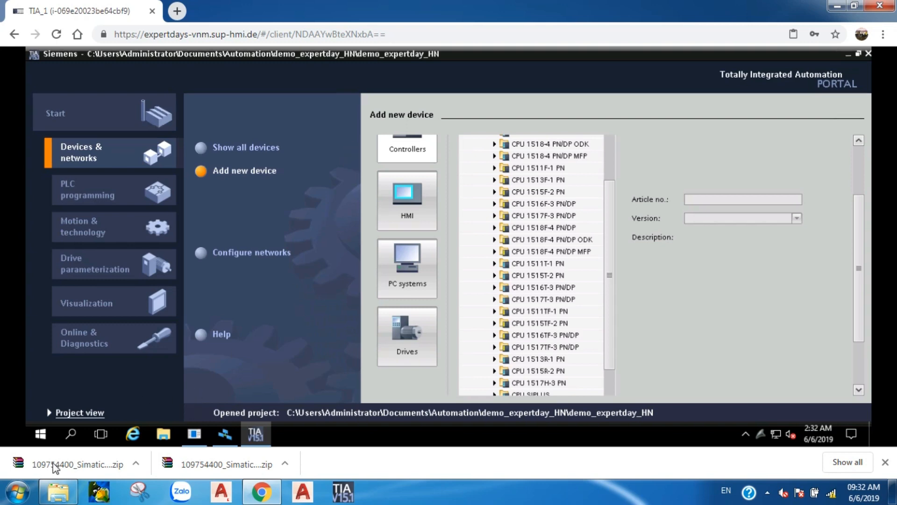
# Browse WORK (D:) through STUDY, hoc lap trinh PLC, SIEMENS, tài liệu and training 0506 to the 6.WinCC Expert Day folder
pyautogui.click(58, 491)
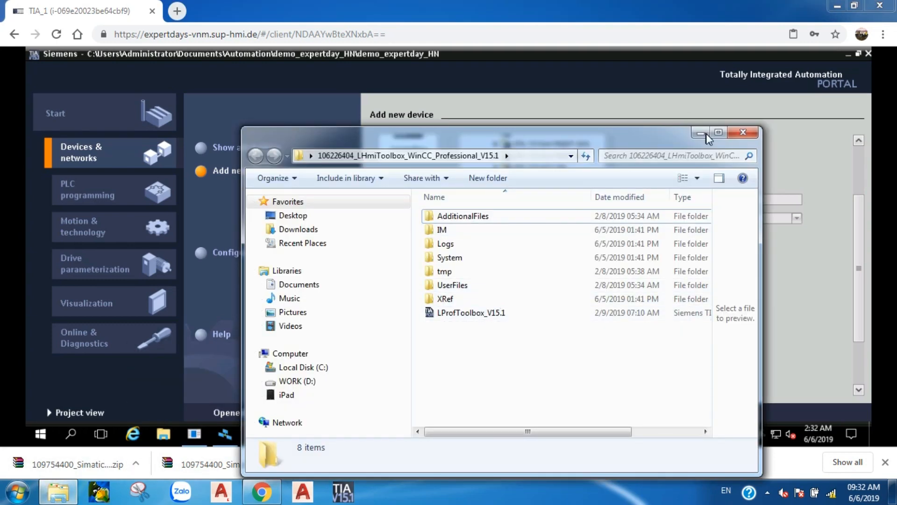
pyautogui.click(743, 134)
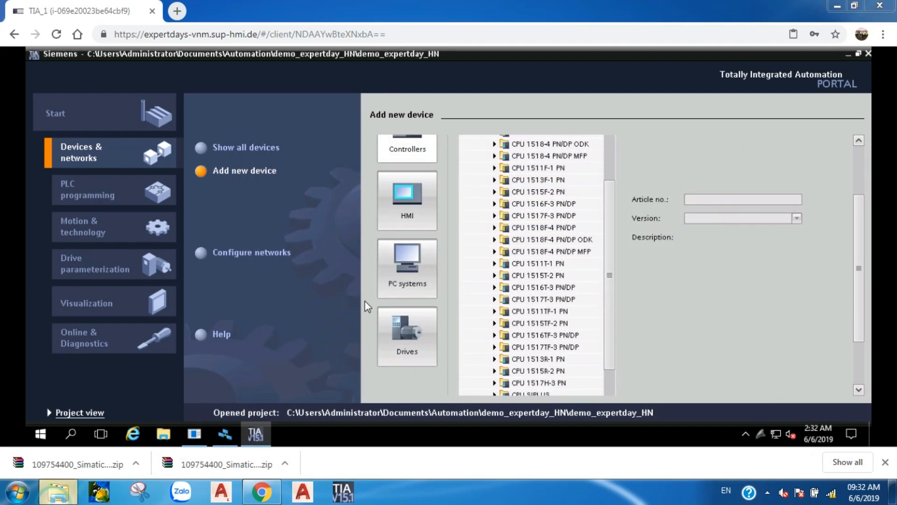
pyautogui.click(58, 492)
pyautogui.click(309, 382)
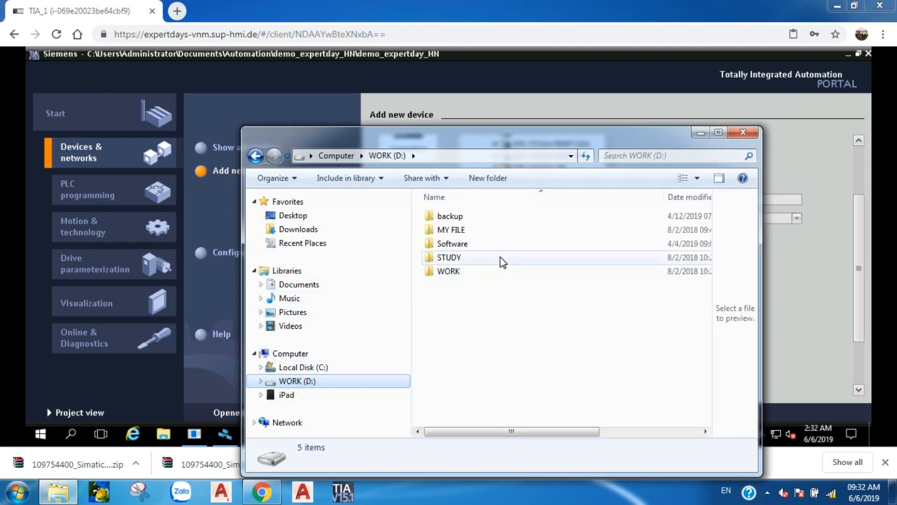
pyautogui.doubleClick(497, 258)
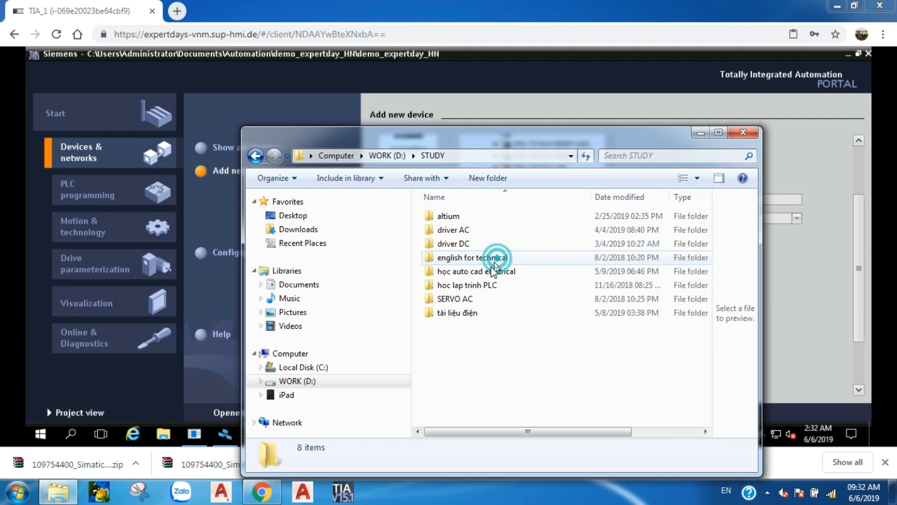
pyautogui.doubleClick(476, 286)
pyautogui.doubleClick(480, 257)
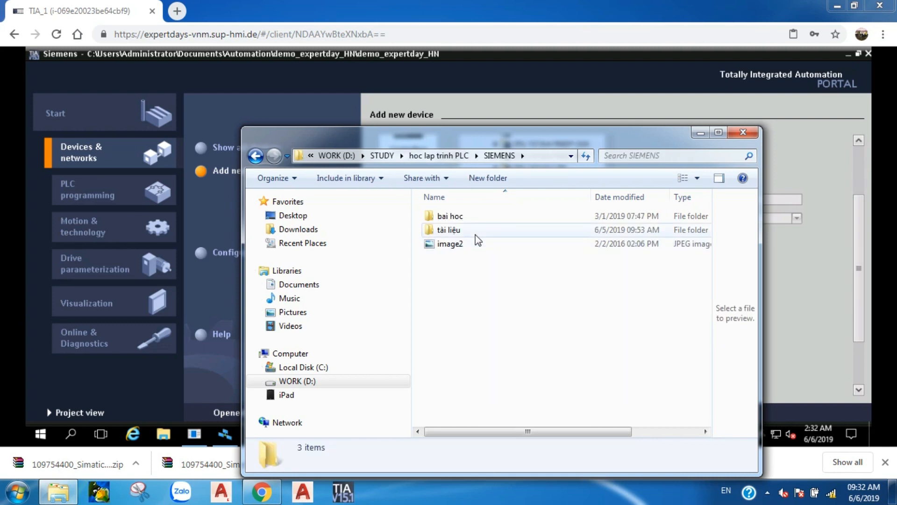
pyautogui.doubleClick(475, 235)
pyautogui.doubleClick(480, 341)
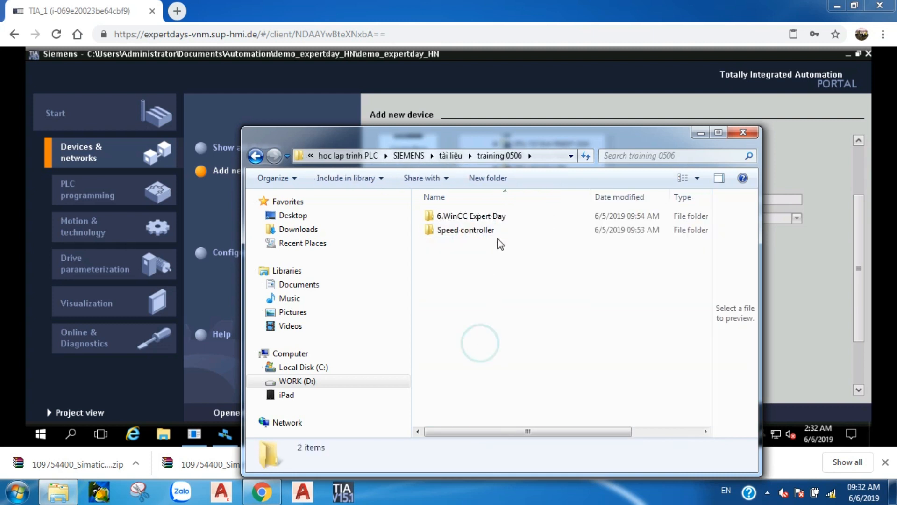
pyautogui.doubleClick(504, 221)
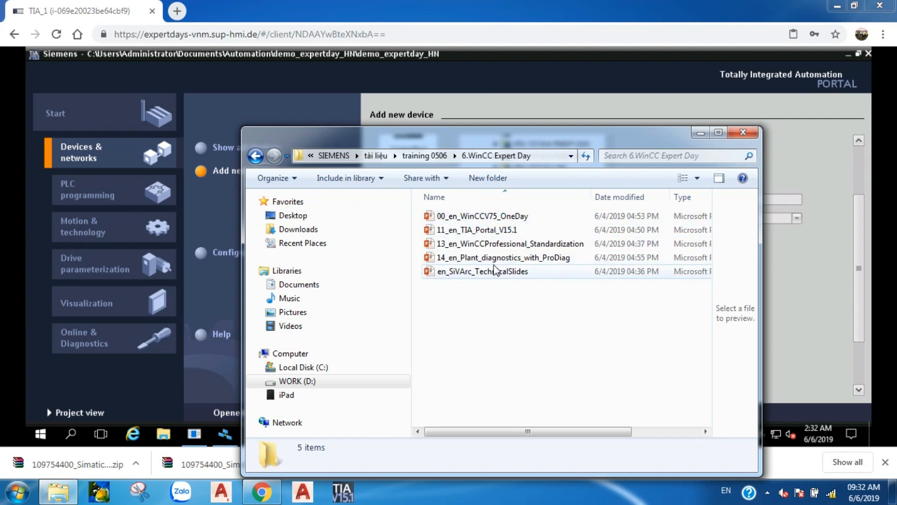
# Open 11_en_TIA_Portal_V15.1 in a maximized PowerPoint window and start the full-screen slide show
pyautogui.doubleClick(495, 230)
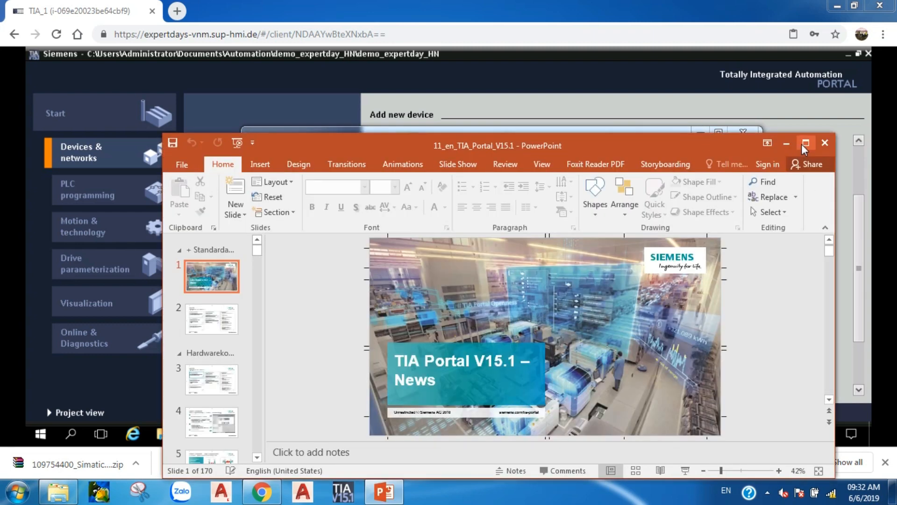
pyautogui.click(805, 142)
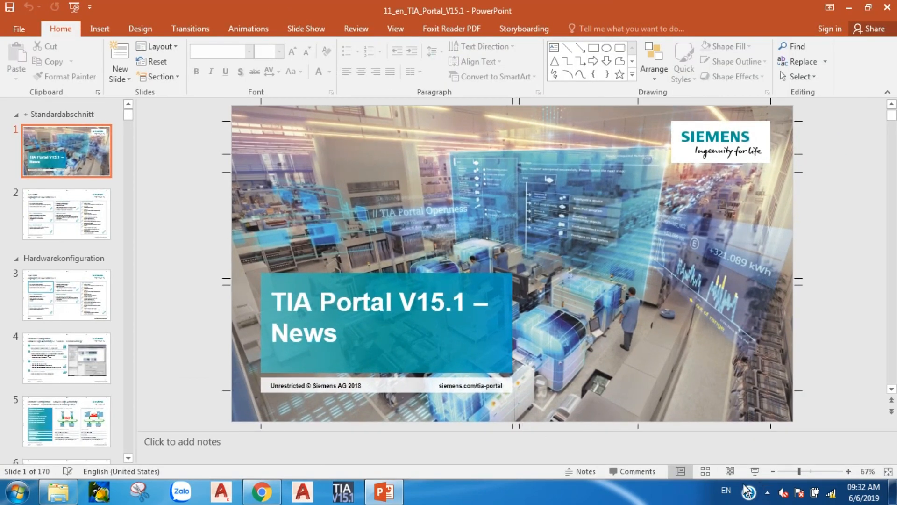
pyautogui.click(755, 471)
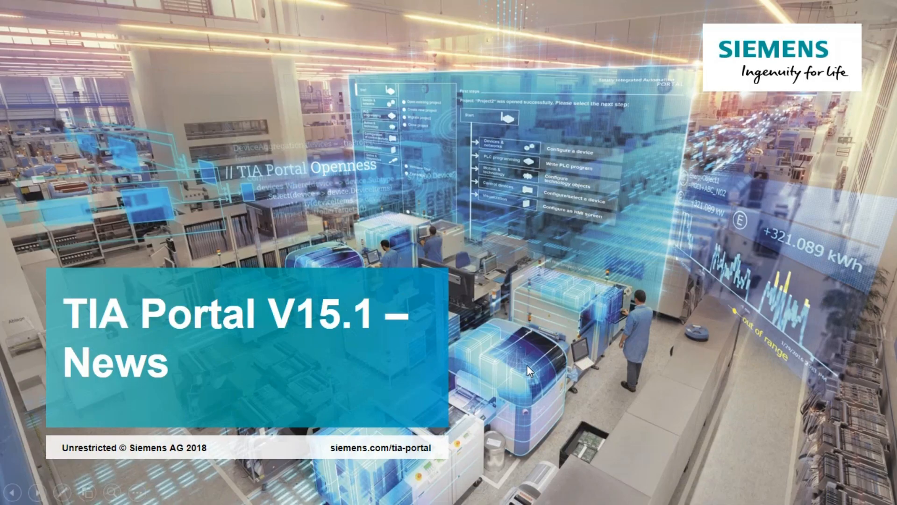
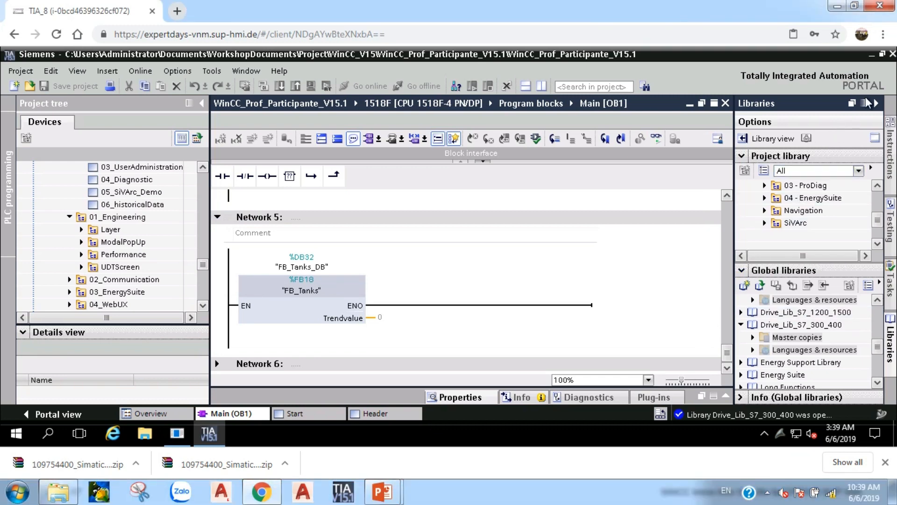
# Show the remote session full screen and enlarge the Project library pane, collapsing Global libraries
pyautogui.click(883, 34)
pyautogui.click(873, 162)
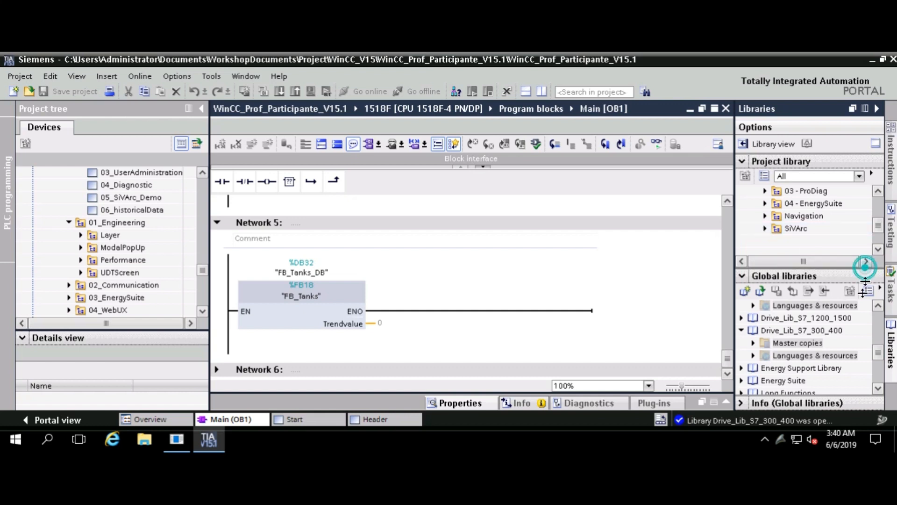
pyautogui.moveTo(865, 271); pyautogui.dragTo(845, 372)
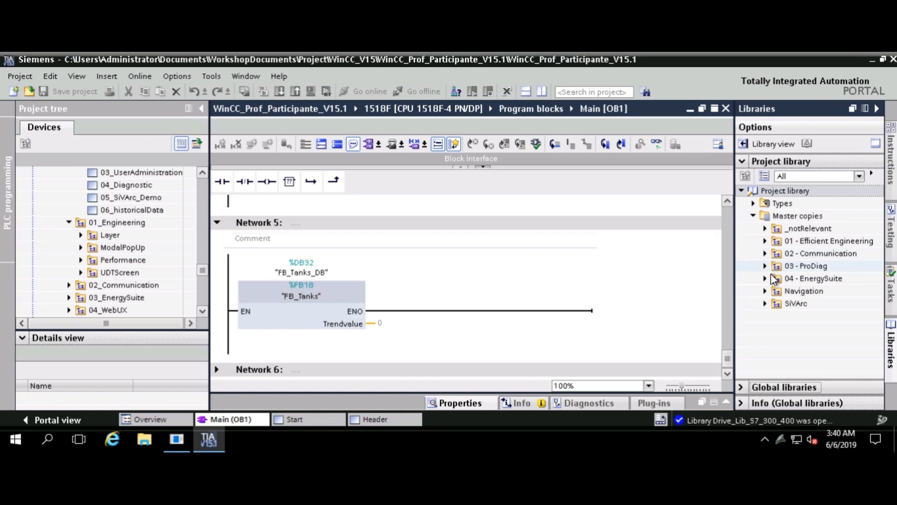
# Expand the 02 - Communication, 03 - ProDiag and 04 - EnergySuite master copies; try dragging Communication into the editor
pyautogui.click(767, 255)
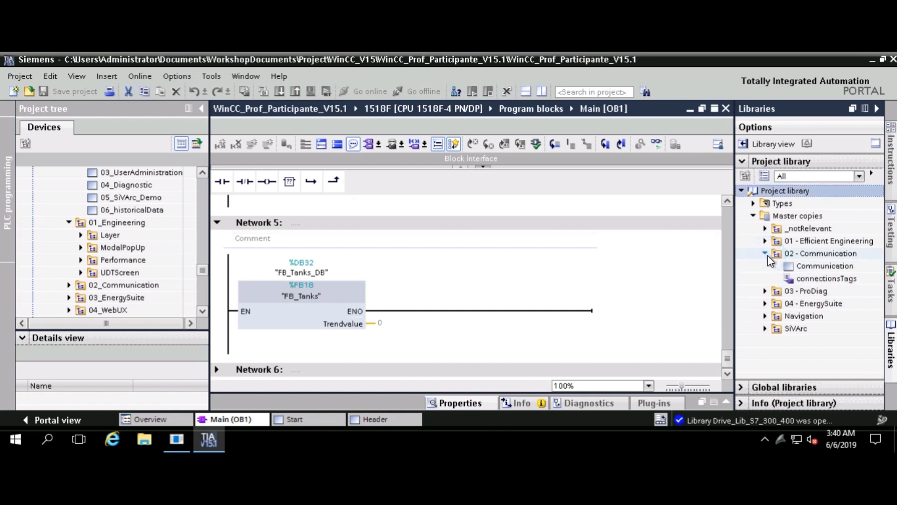
pyautogui.click(764, 292)
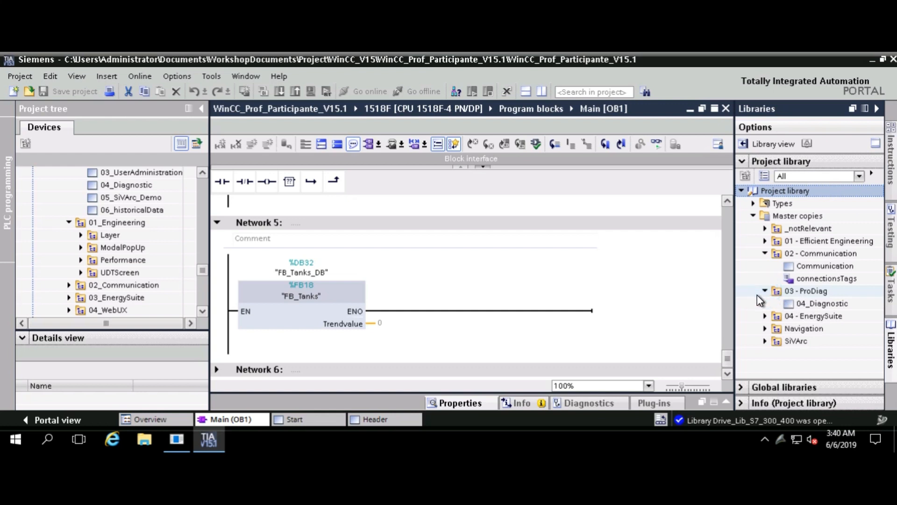
pyautogui.click(764, 317)
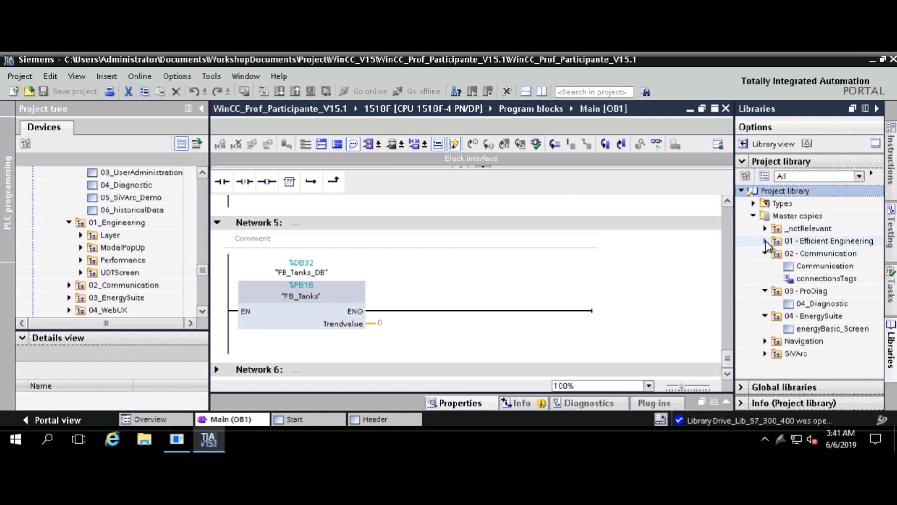
pyautogui.click(790, 270)
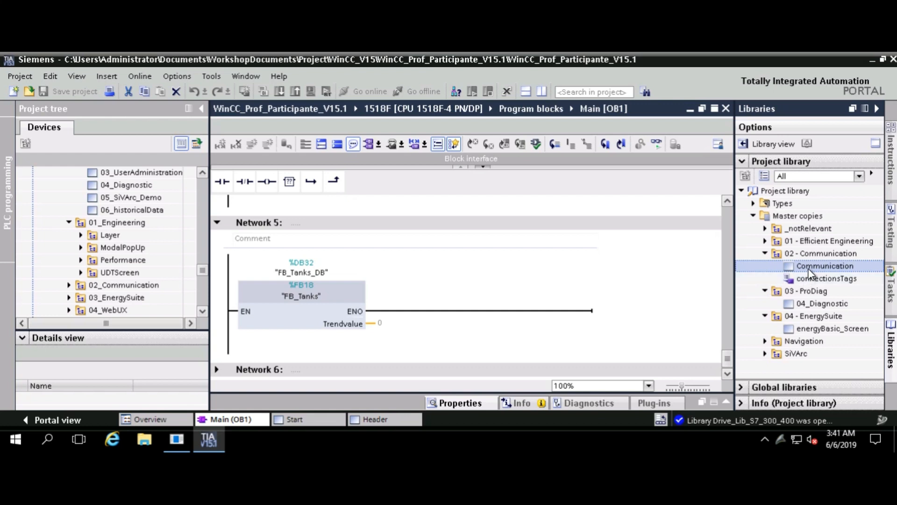
pyautogui.moveTo(807, 269); pyautogui.dragTo(495, 241)
pyautogui.moveTo(798, 265); pyautogui.dragTo(673, 313)
# Collapse and re-expand the 1518F CPU node in the project tree
pyautogui.scroll(5, 192, 243)
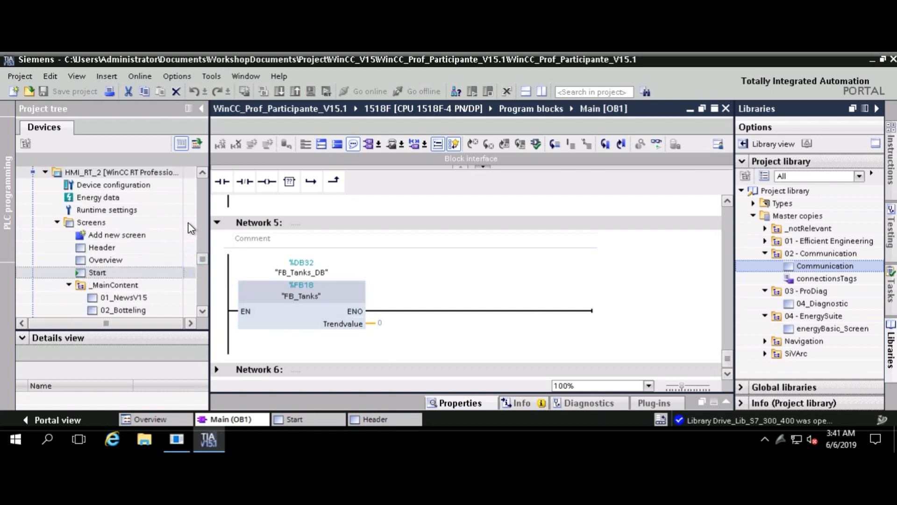
pyautogui.moveTo(204, 260); pyautogui.dragTo(208, 186)
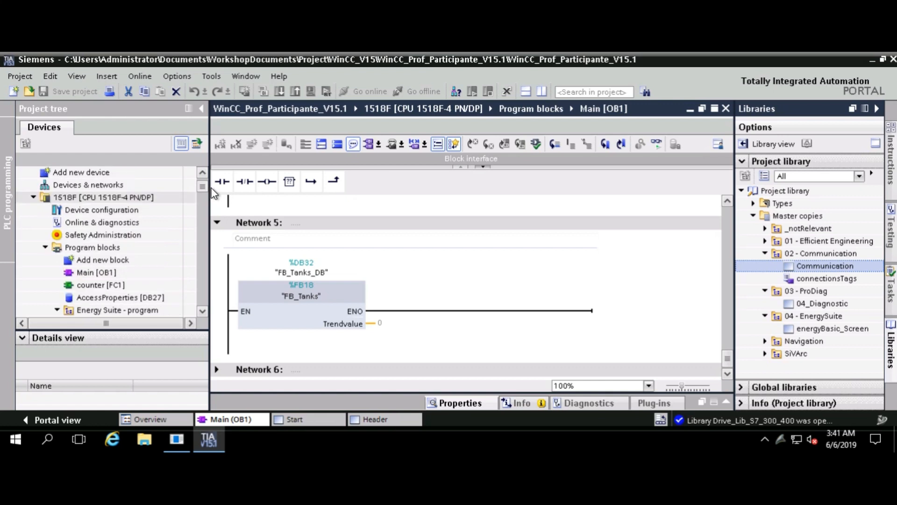
pyautogui.click(124, 197)
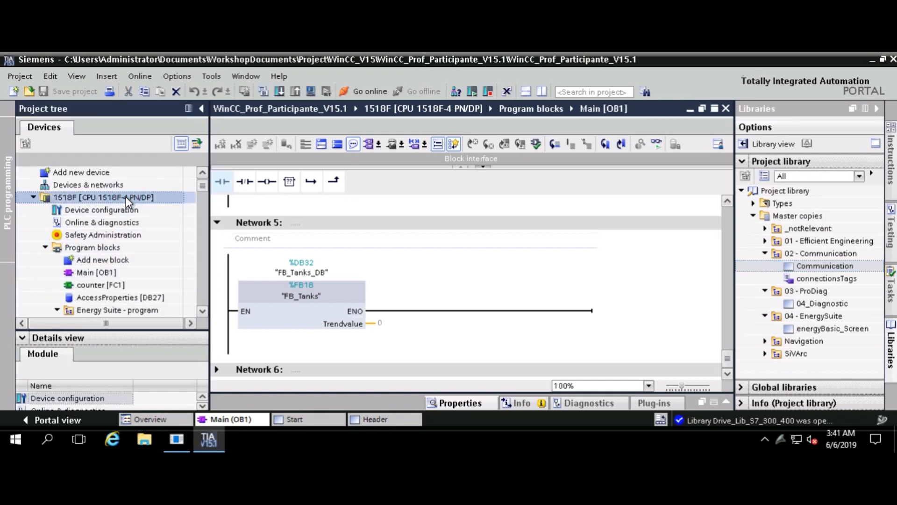
pyautogui.doubleClick(125, 197)
pyautogui.click(125, 198)
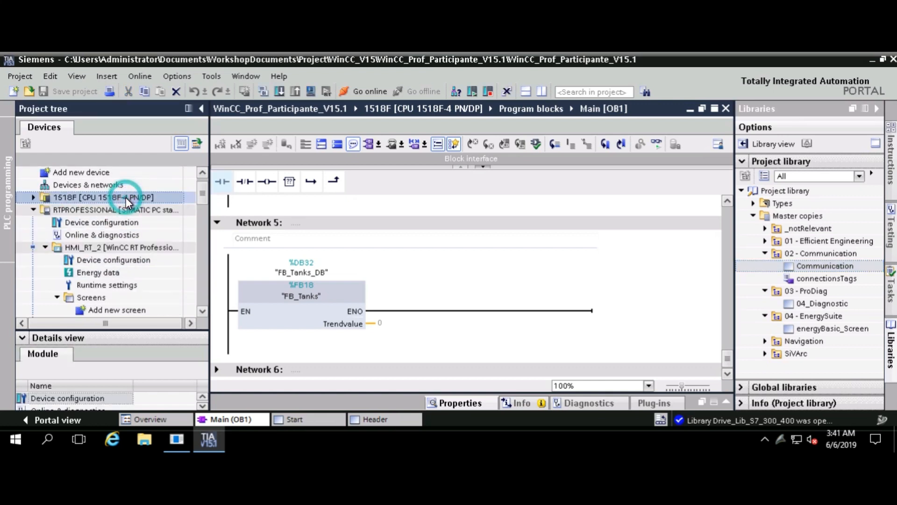
pyautogui.doubleClick(125, 197)
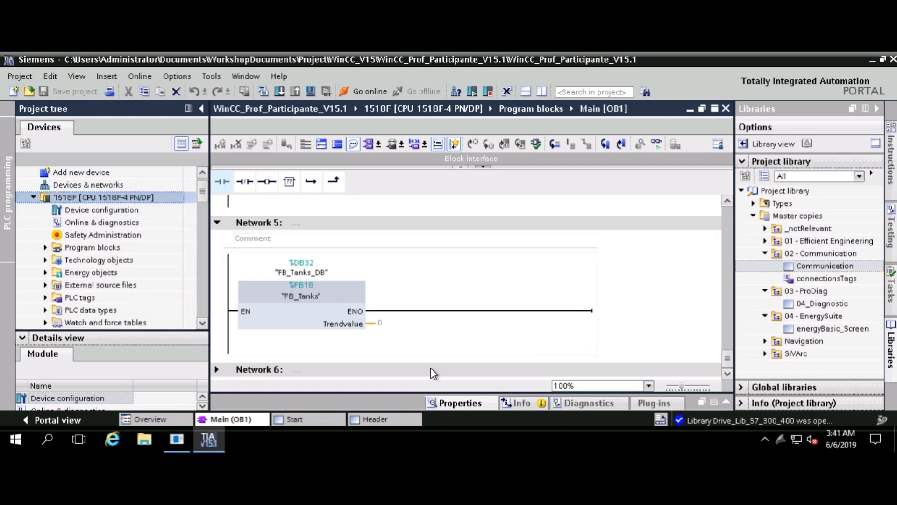
# Close the Start and Header editors
pyautogui.rightClick(316, 404)
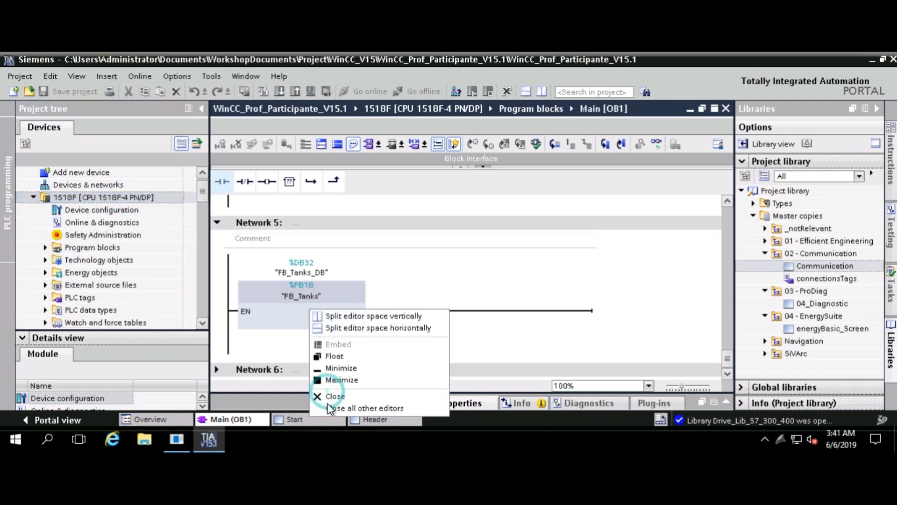
pyautogui.click(324, 397)
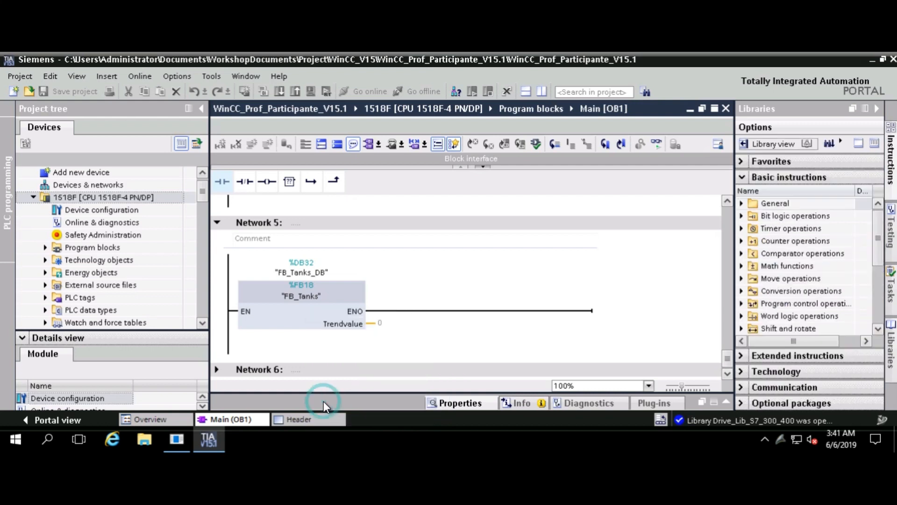
pyautogui.rightClick(315, 419)
pyautogui.click(326, 399)
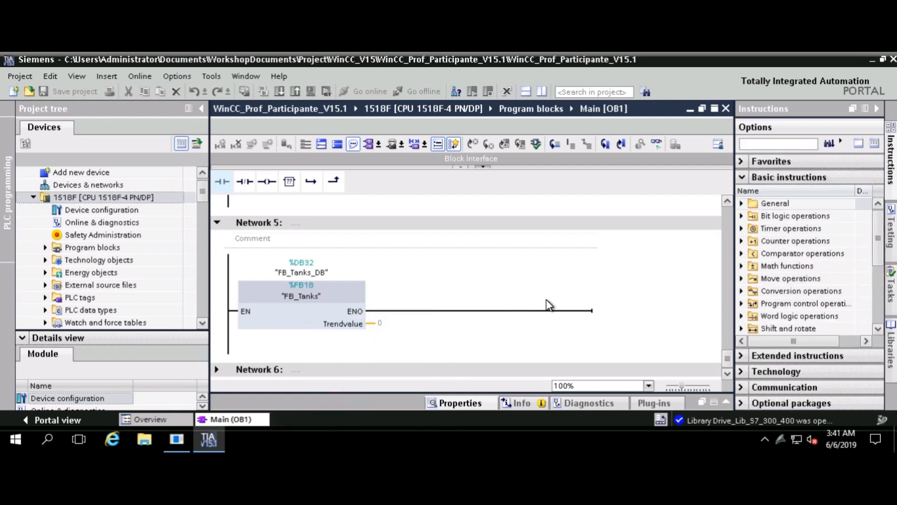
# Filter the Project library to PLC programming and expand 01 - Efficient Engineering
pyautogui.click(890, 346)
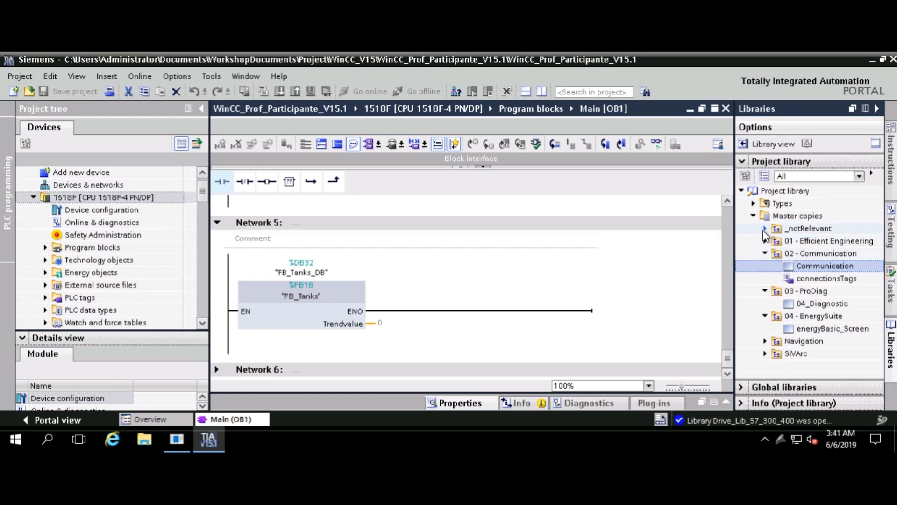
pyautogui.click(765, 254)
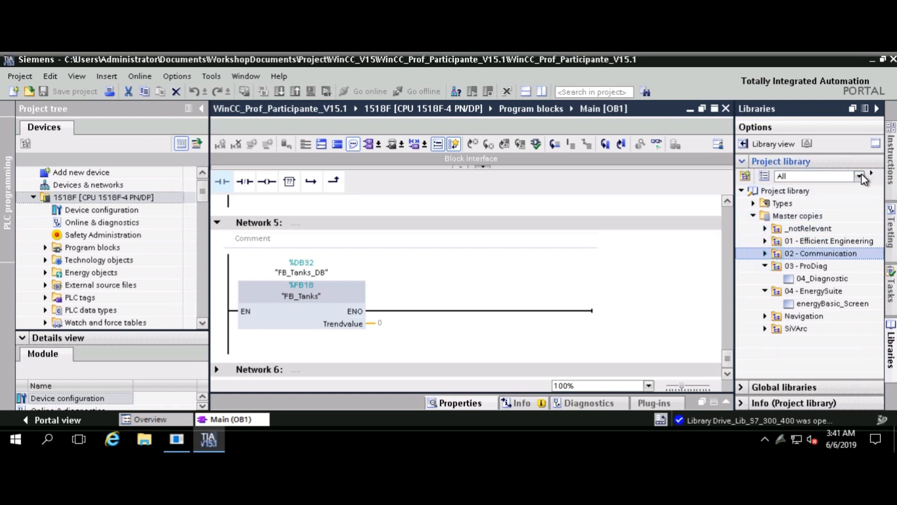
pyautogui.click(860, 175)
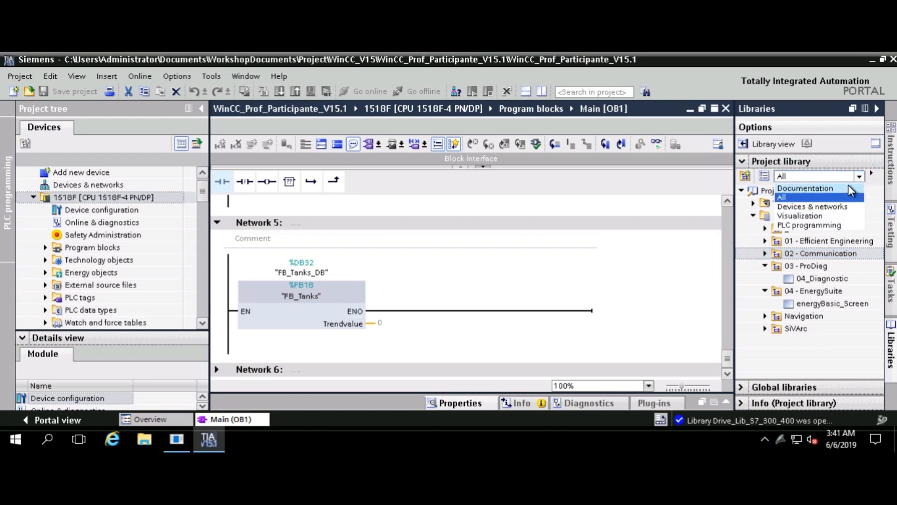
pyautogui.click(827, 226)
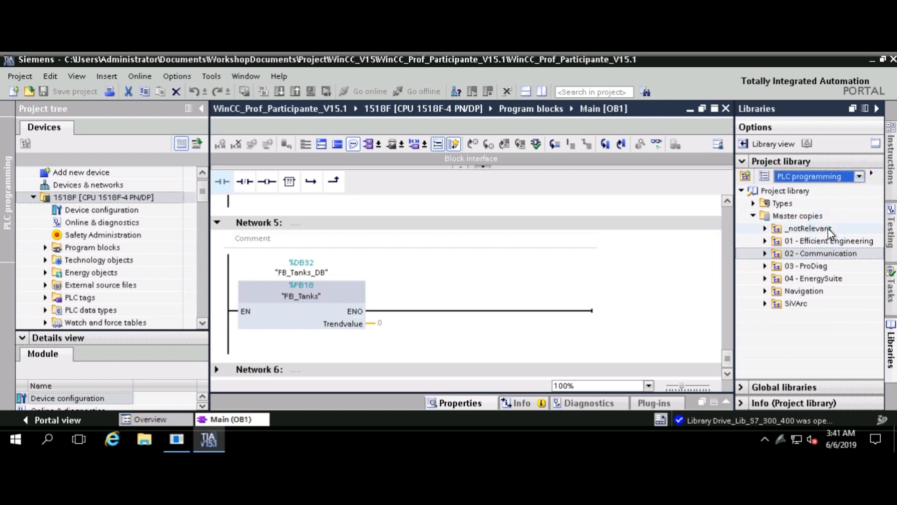
pyautogui.click(767, 253)
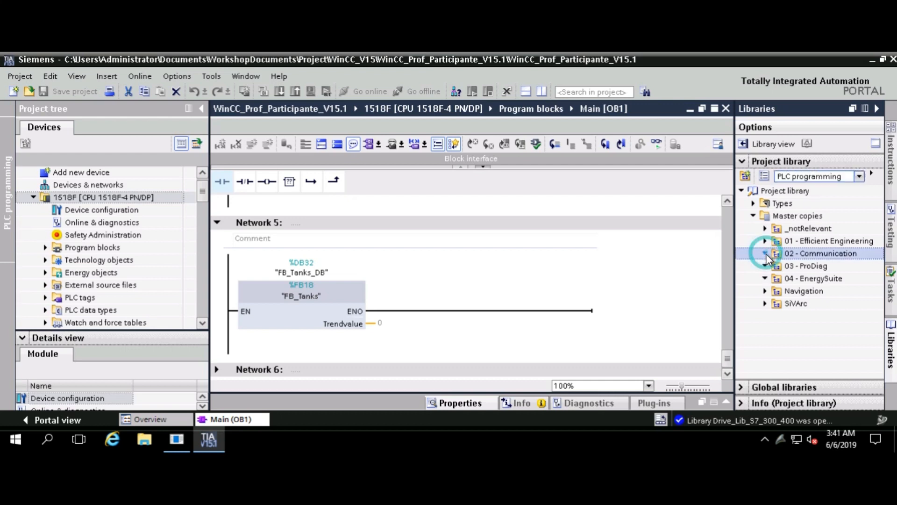
pyautogui.click(765, 241)
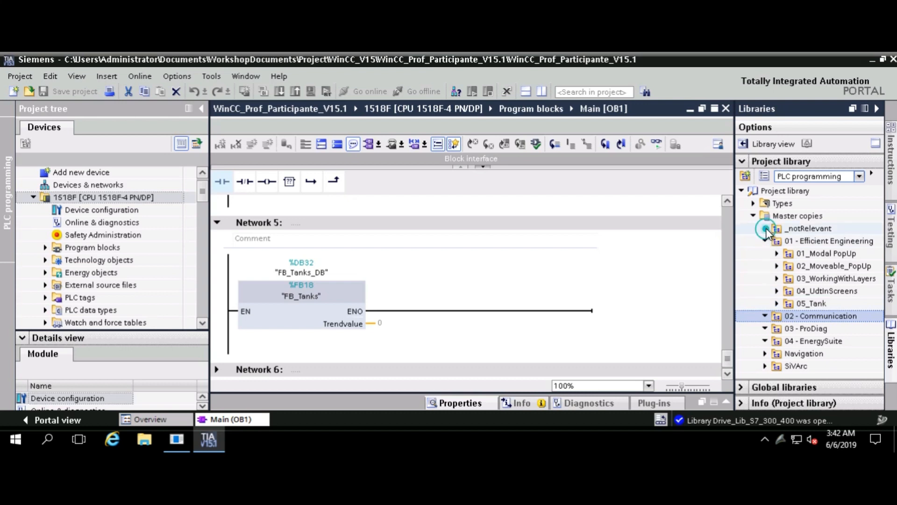
# Expand library Types to SiVArc's SingleTank and Tank_SiVArc, then the CPU's Program blocks
pyautogui.click(752, 204)
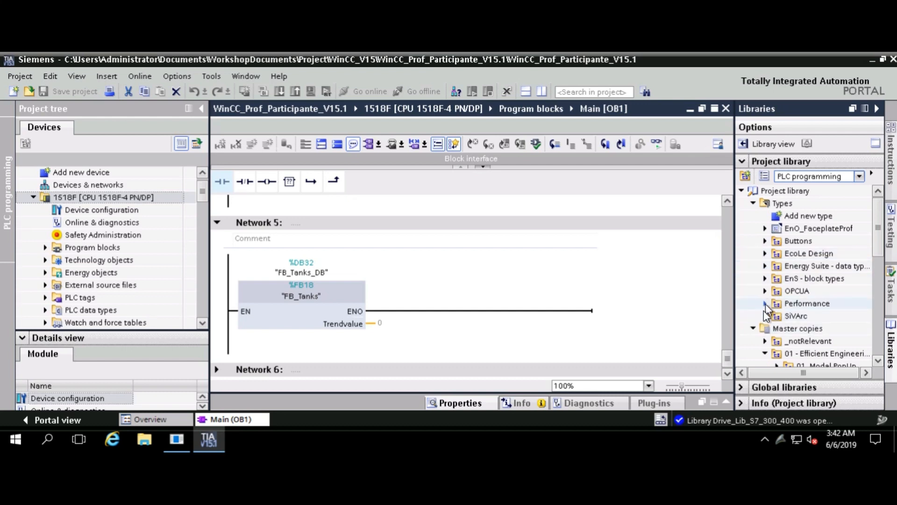
pyautogui.scroll(-4, 763, 311)
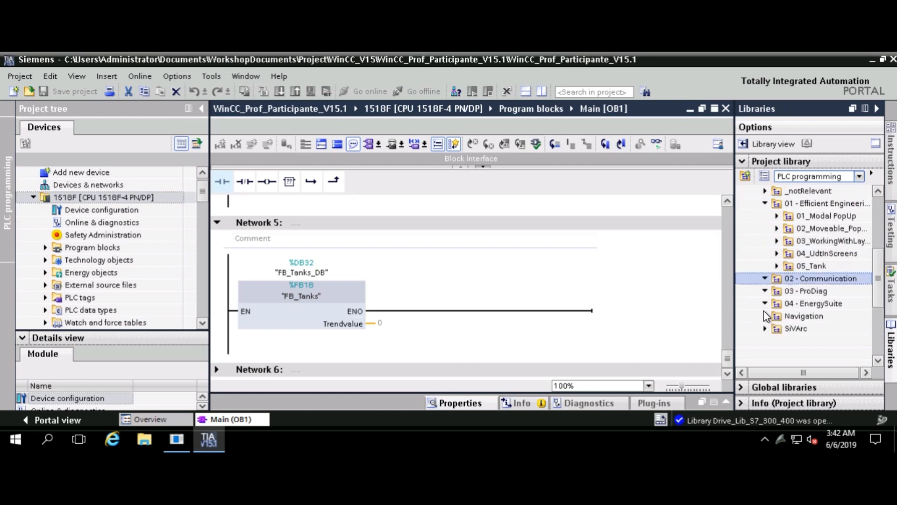
pyautogui.click(765, 328)
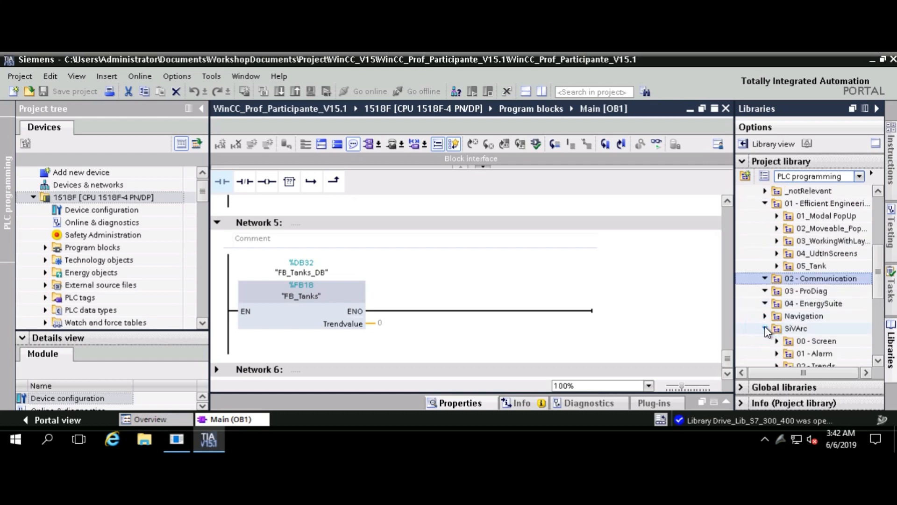
pyautogui.scroll(-1, 768, 330)
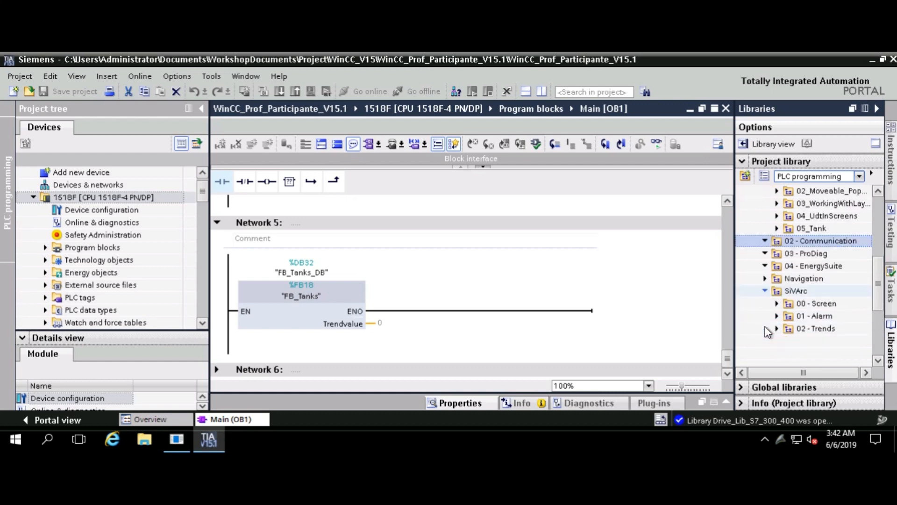
pyautogui.click(765, 290)
pyautogui.scroll(3, 768, 294)
pyautogui.scroll(1, 767, 291)
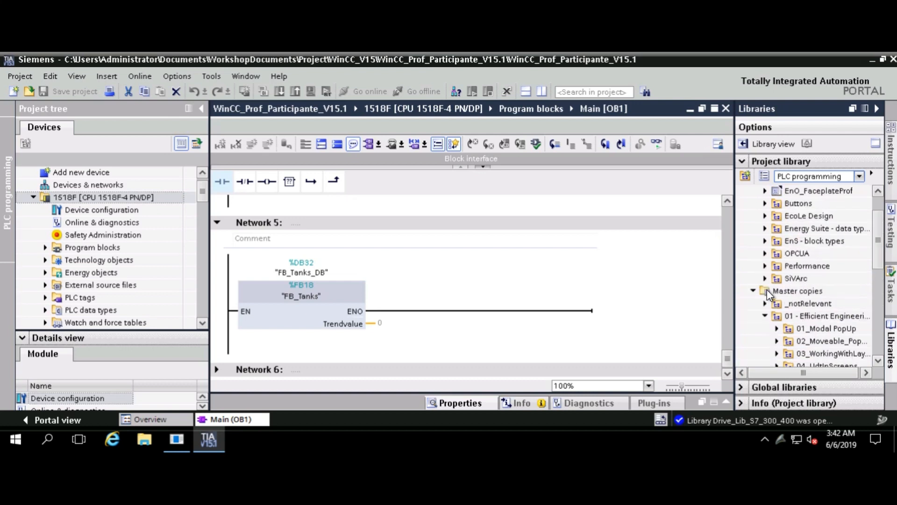
pyautogui.click(765, 279)
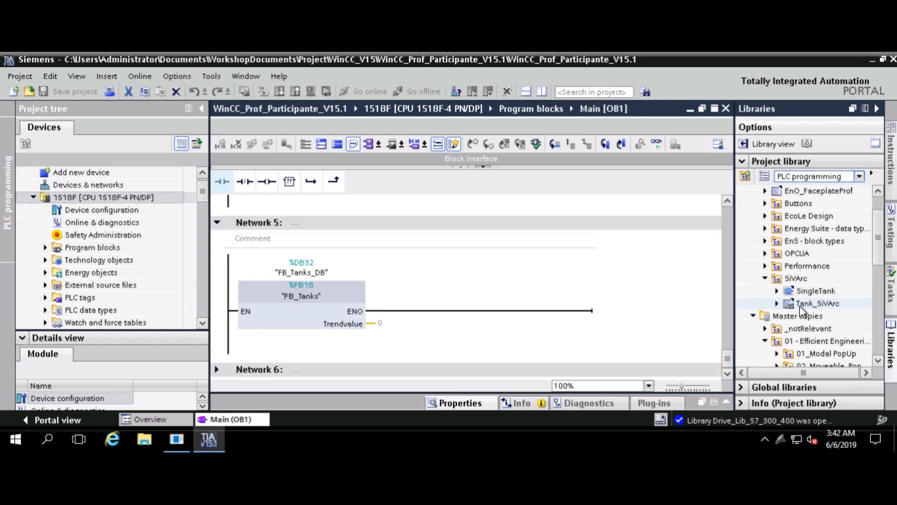
pyautogui.scroll(1, 800, 305)
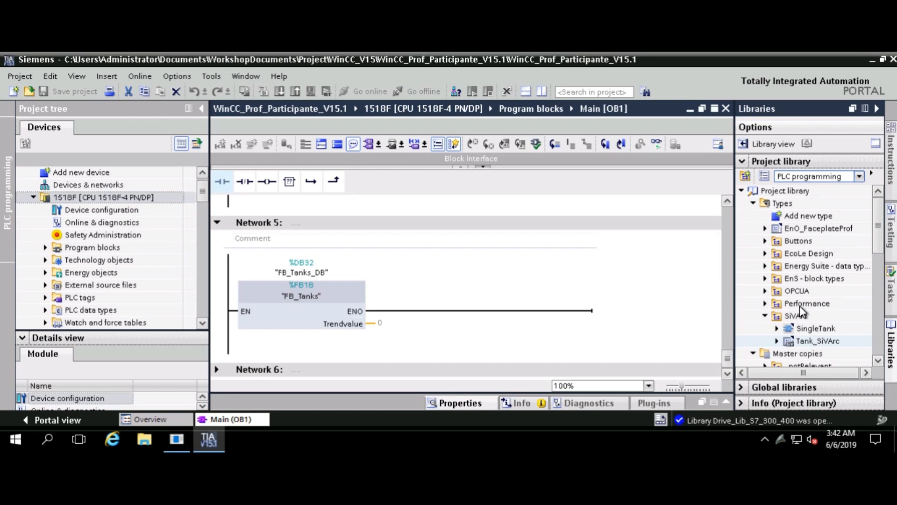
pyautogui.click(46, 249)
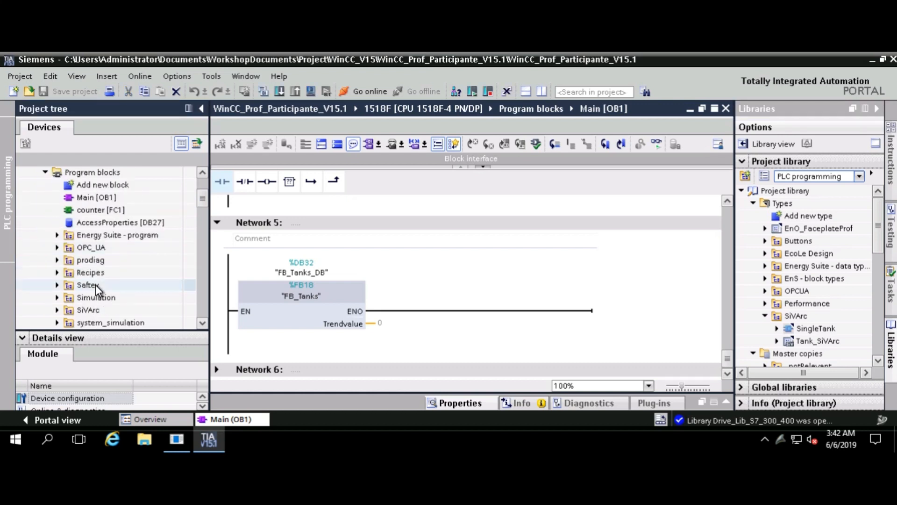
# Expand PLC data types (color_UDT, ComLoad_Data, Random_Values, tank_UDT) and view Random_Values' members
pyautogui.scroll(-2, 95, 284)
pyautogui.scroll(1, 129, 309)
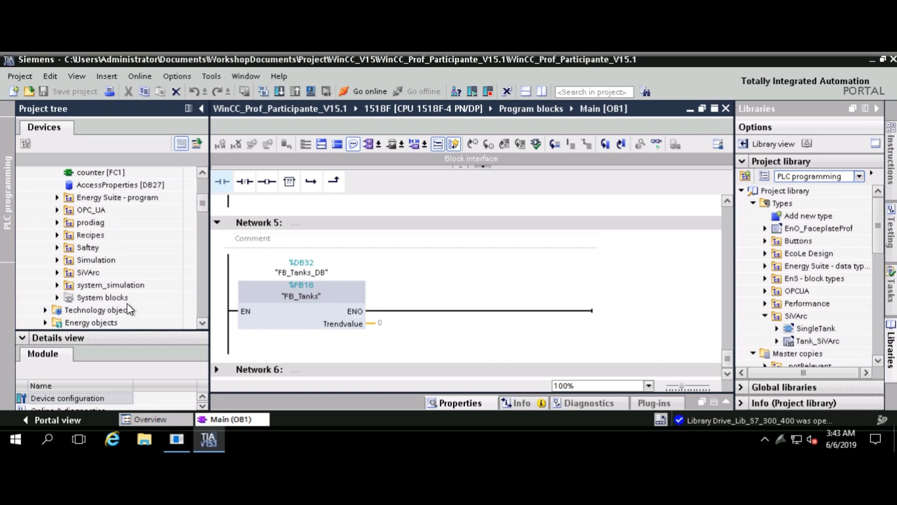
pyautogui.click(129, 309)
pyautogui.scroll(-2, 94, 298)
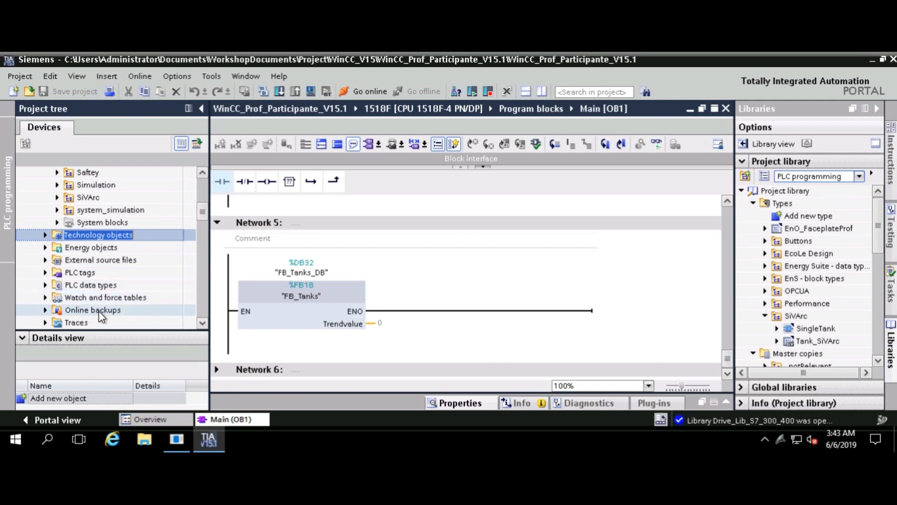
pyautogui.click(121, 285)
pyautogui.scroll(3, 125, 284)
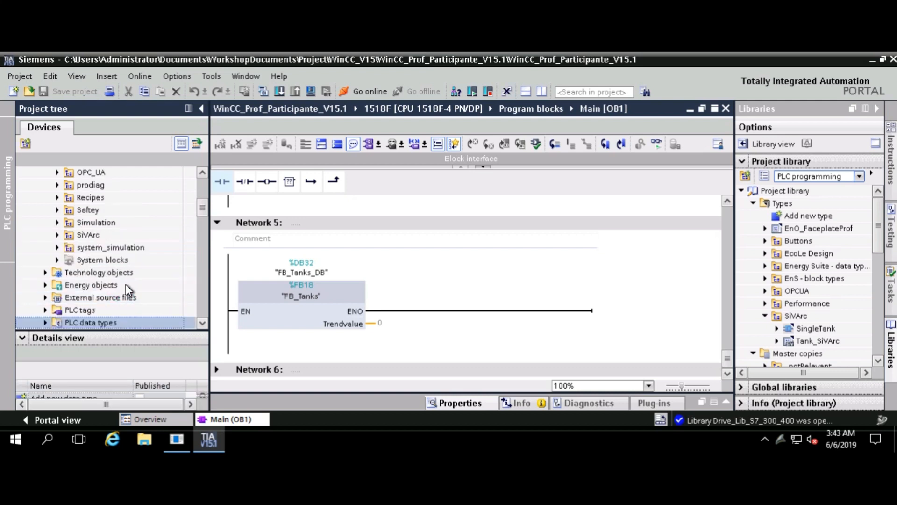
pyautogui.scroll(1, 129, 290)
pyautogui.scroll(-3, 129, 291)
pyautogui.scroll(-1, 125, 284)
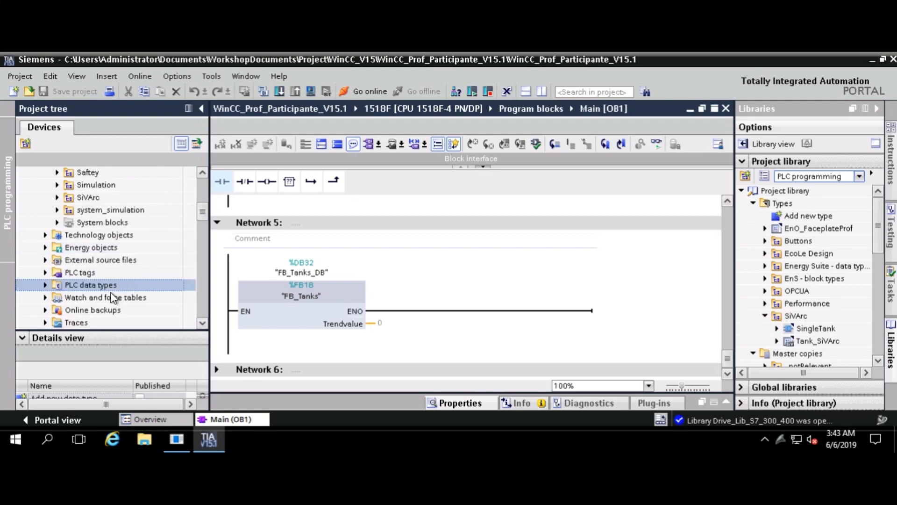
pyautogui.click(45, 284)
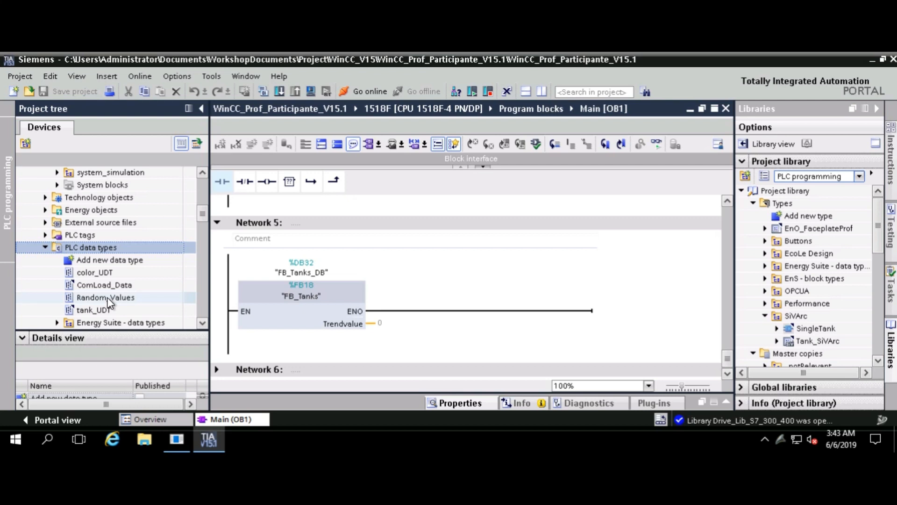
pyautogui.click(107, 299)
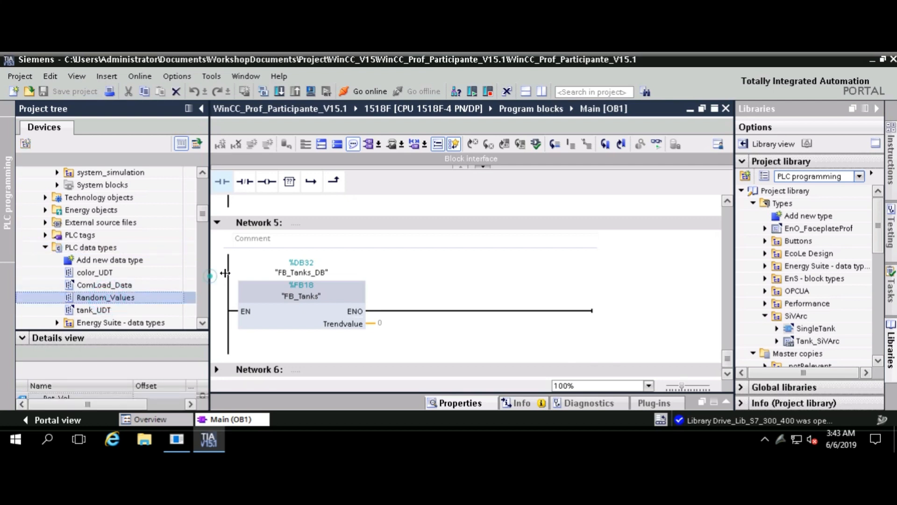
# Widen the project tree, view system_simulation and the Program blocks overview, then return to Main [OB1]
pyautogui.moveTo(208, 275); pyautogui.dragTo(273, 290)
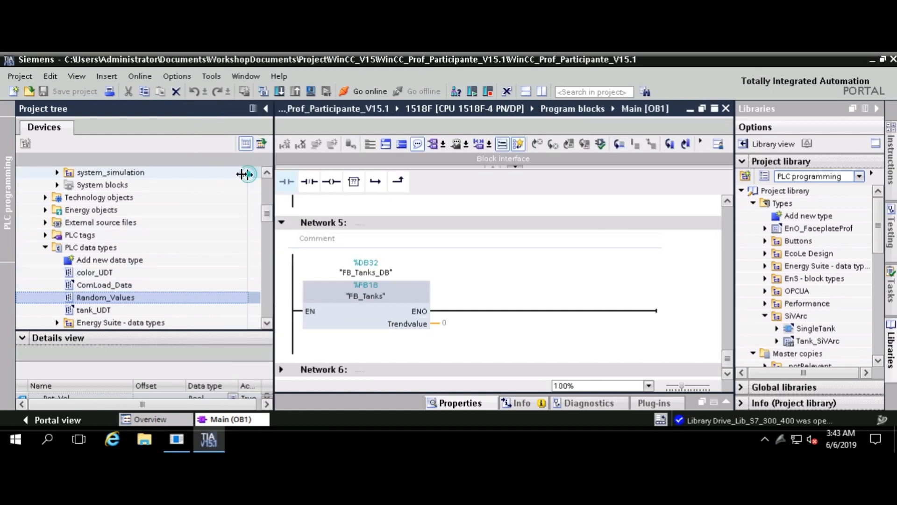
pyautogui.click(171, 174)
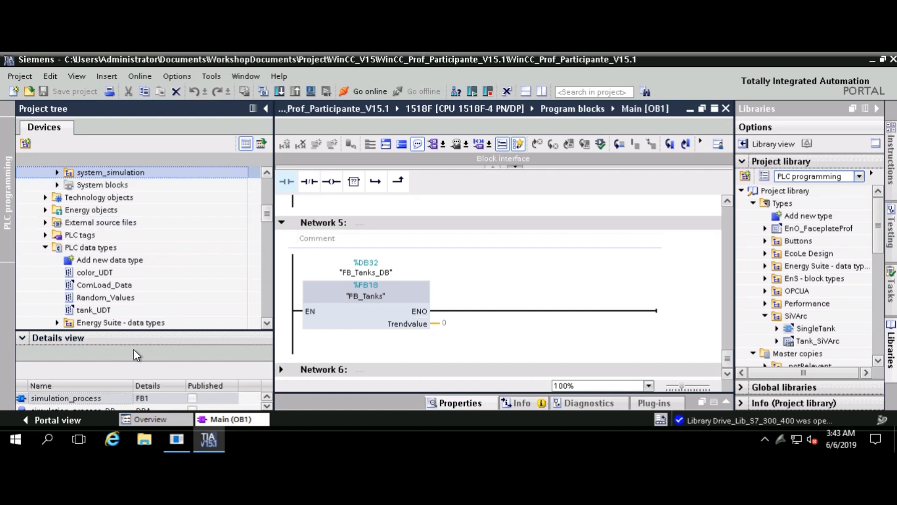
pyautogui.scroll(-1, 213, 295)
pyautogui.scroll(6, 212, 296)
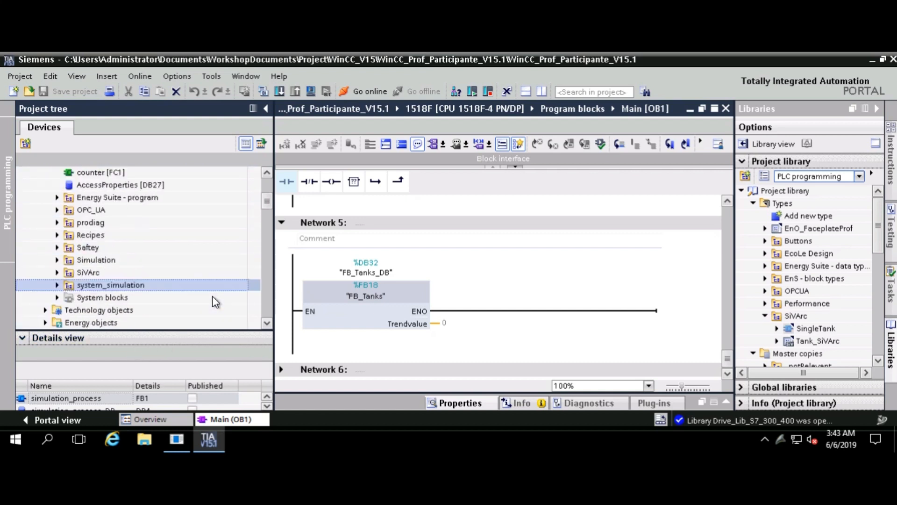
pyautogui.scroll(-2, 212, 296)
pyautogui.moveTo(274, 233); pyautogui.dragTo(460, 234)
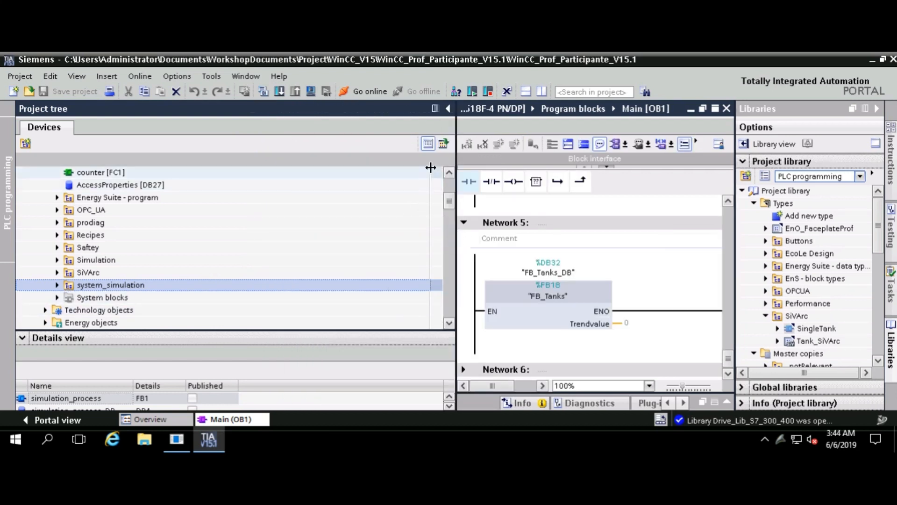
pyautogui.click(430, 169)
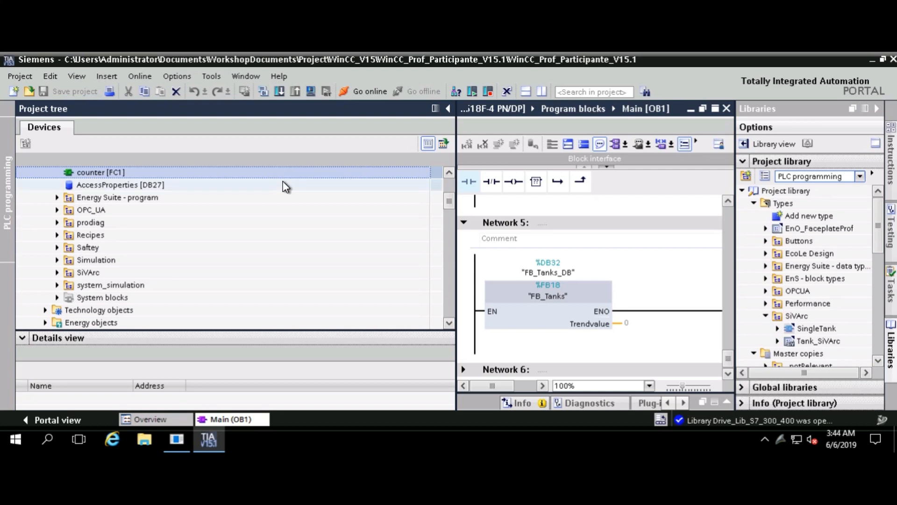
pyautogui.click(443, 143)
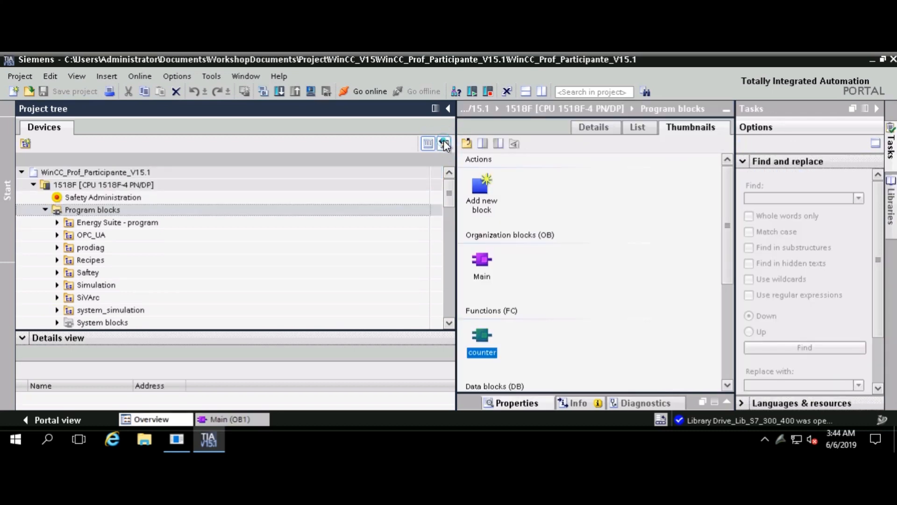
pyautogui.click(444, 142)
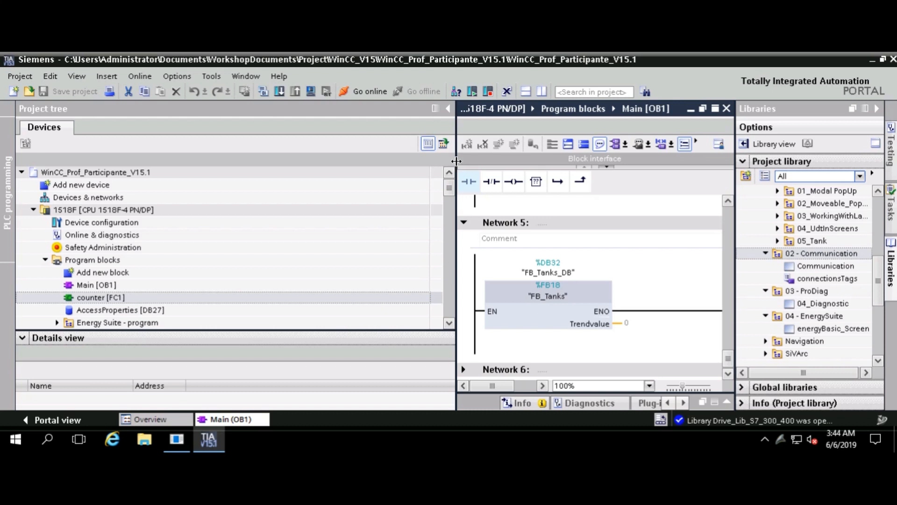
# Hide the tree's column header, restore normal tree width and open counter [FC1]
pyautogui.click(428, 144)
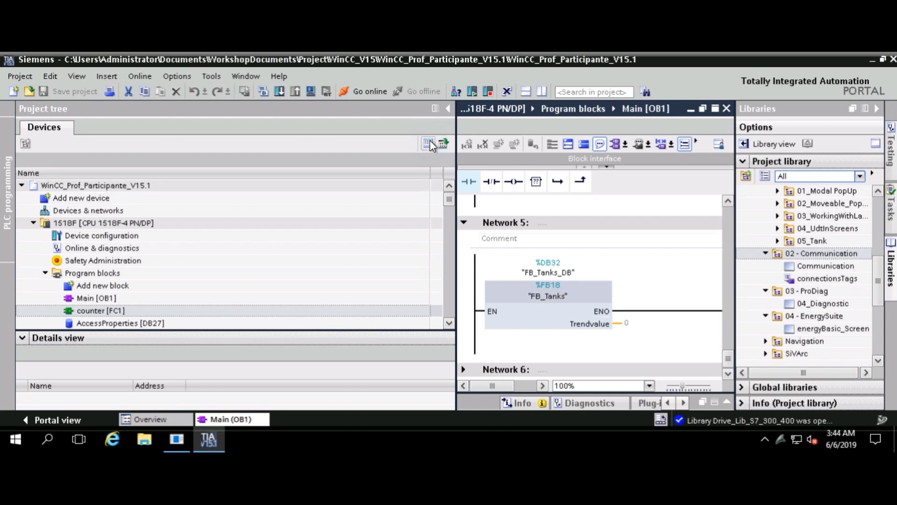
pyautogui.click(429, 144)
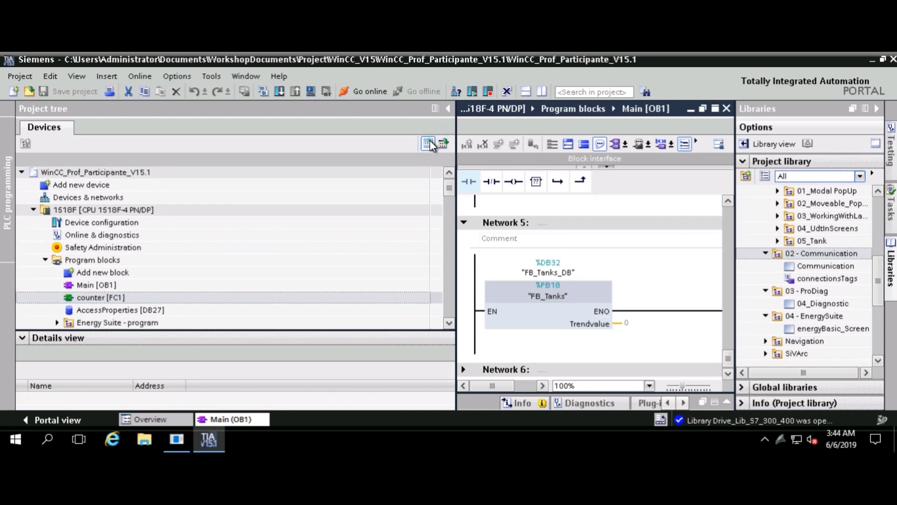
pyautogui.click(429, 144)
pyautogui.click(428, 144)
pyautogui.moveTo(456, 253); pyautogui.dragTo(218, 266)
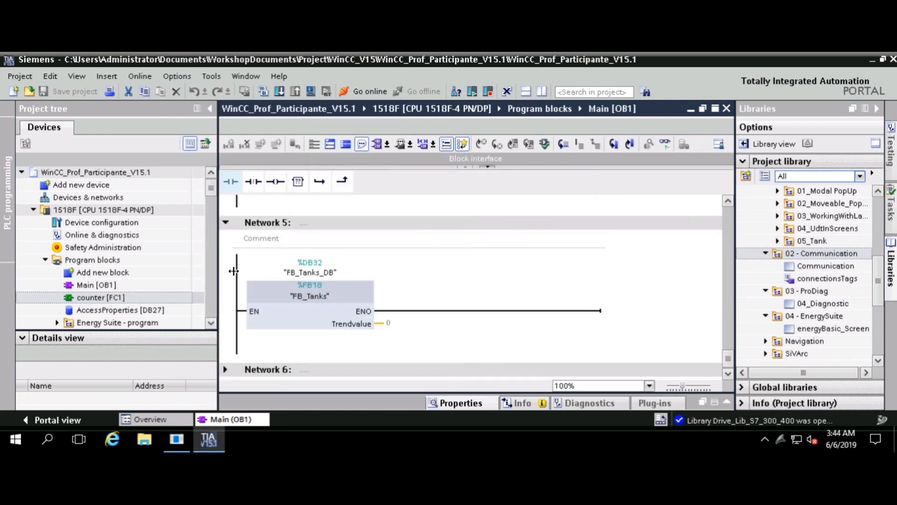
pyautogui.doubleClick(137, 298)
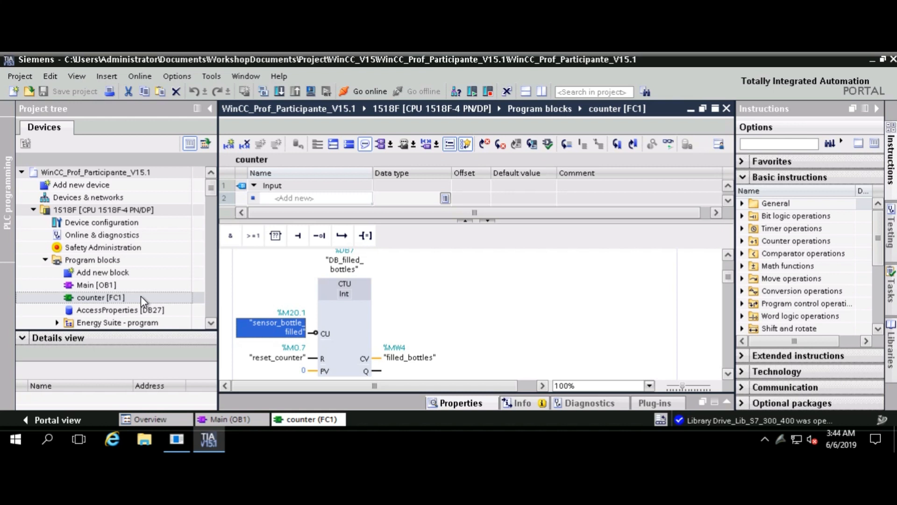
# Scroll through counter [FC1]'s CTU networks, such as DB_counter_petrol counting delivered_petrol
pyautogui.click(578, 335)
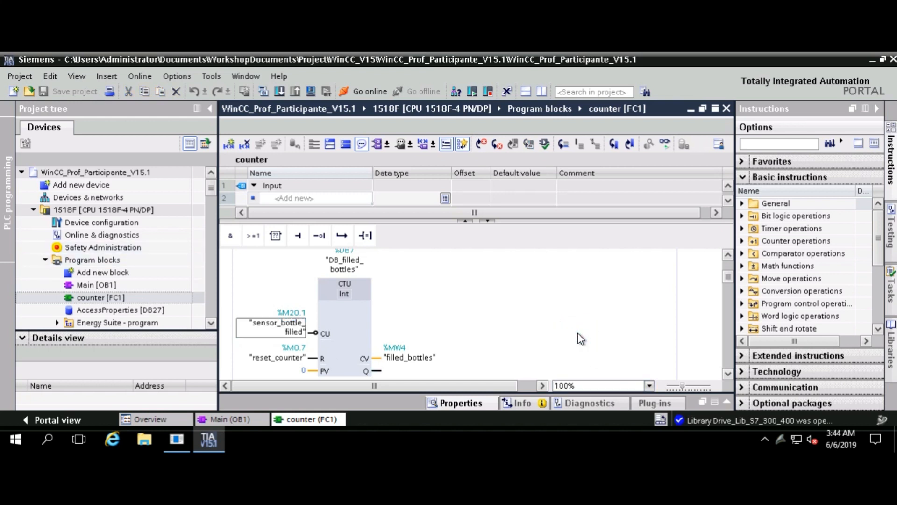
pyautogui.scroll(-3, 580, 337)
pyautogui.scroll(-4, 577, 333)
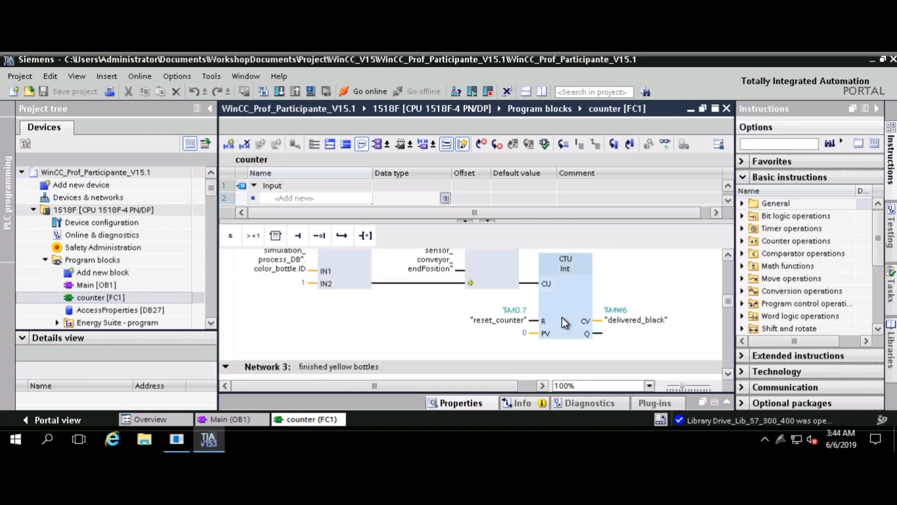
pyautogui.scroll(-6, 562, 319)
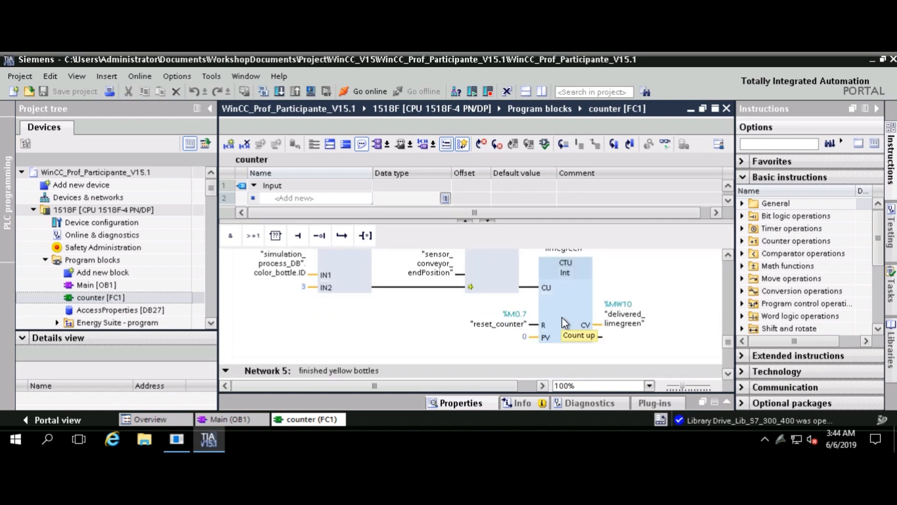
pyautogui.scroll(-5, 562, 317)
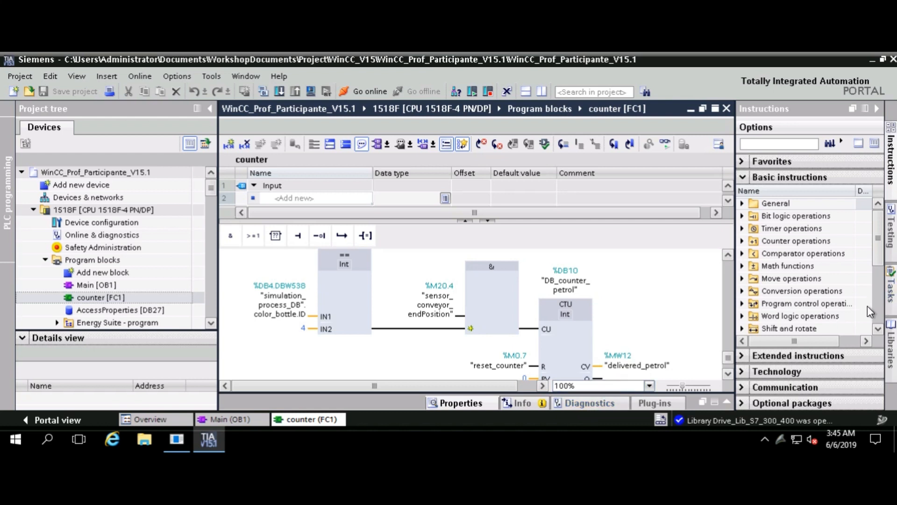
# Collapse Basic instructions and browse the Optional packages and Communication instruction categories
pyautogui.click(743, 177)
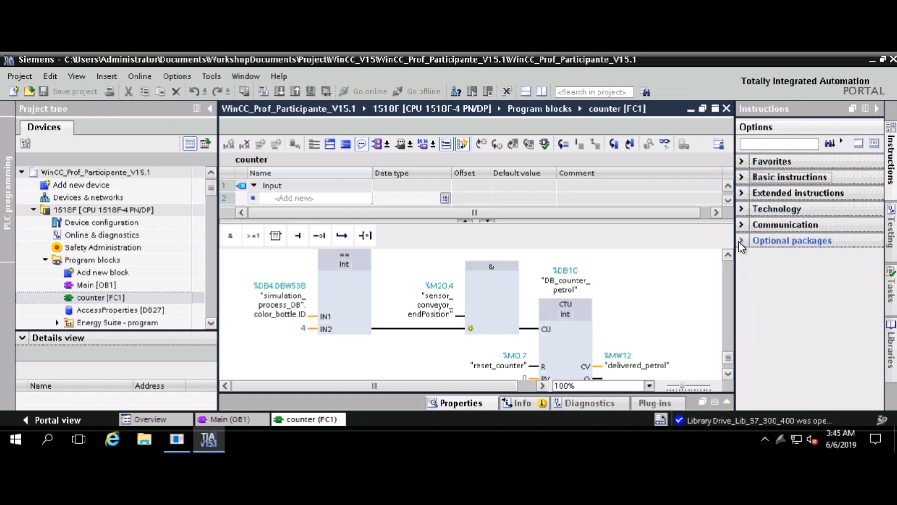
pyautogui.click(739, 241)
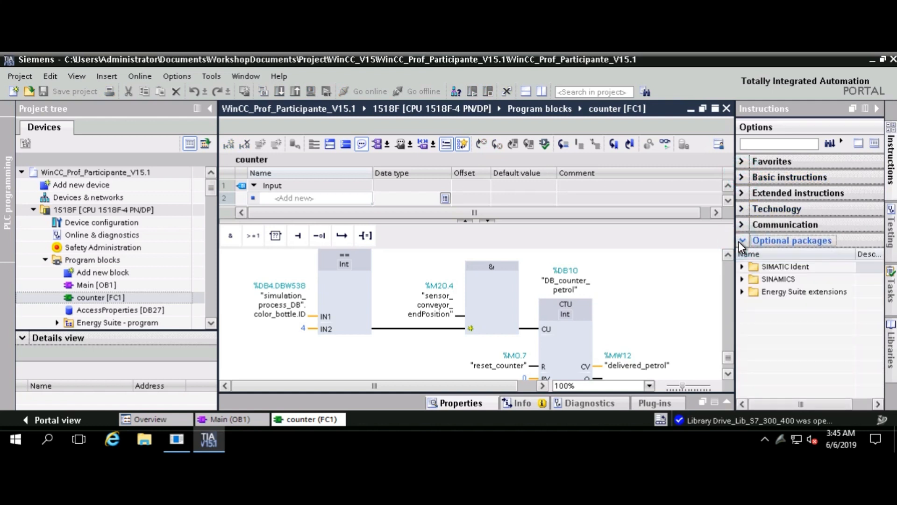
pyautogui.click(742, 224)
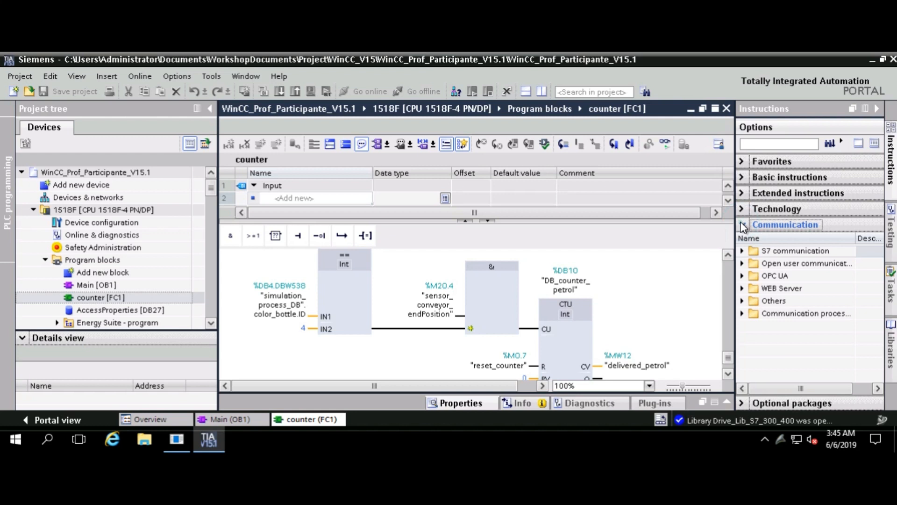
pyautogui.click(743, 225)
# In the Libraries task card, collapse Project library, browse then collapse Global libraries, and expand Info
pyautogui.click(890, 346)
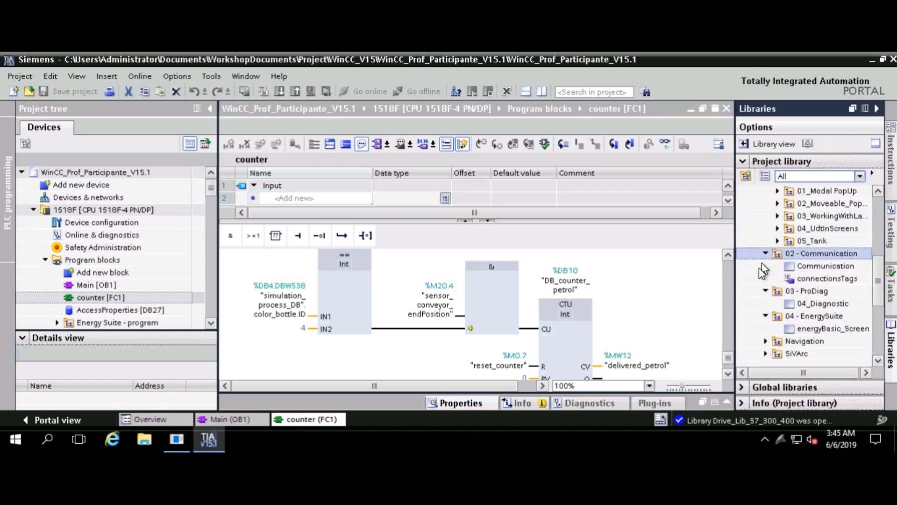
pyautogui.click(743, 159)
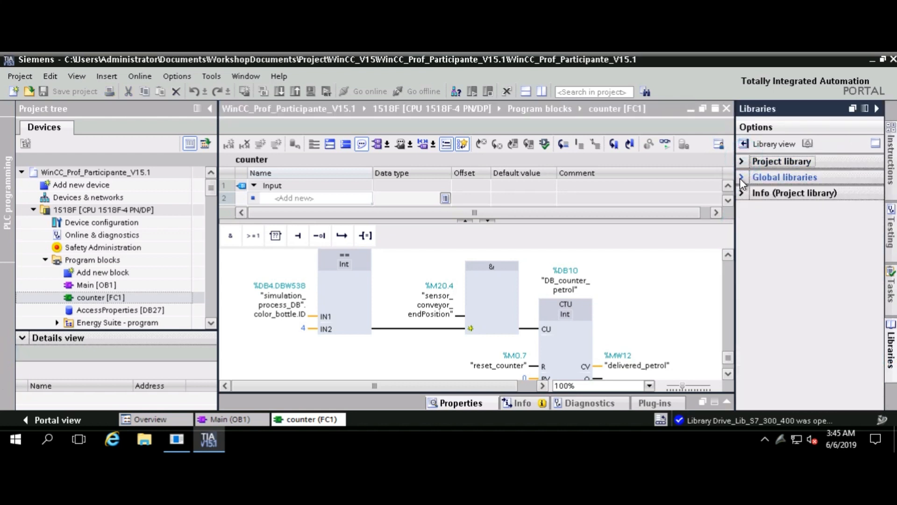
pyautogui.click(741, 177)
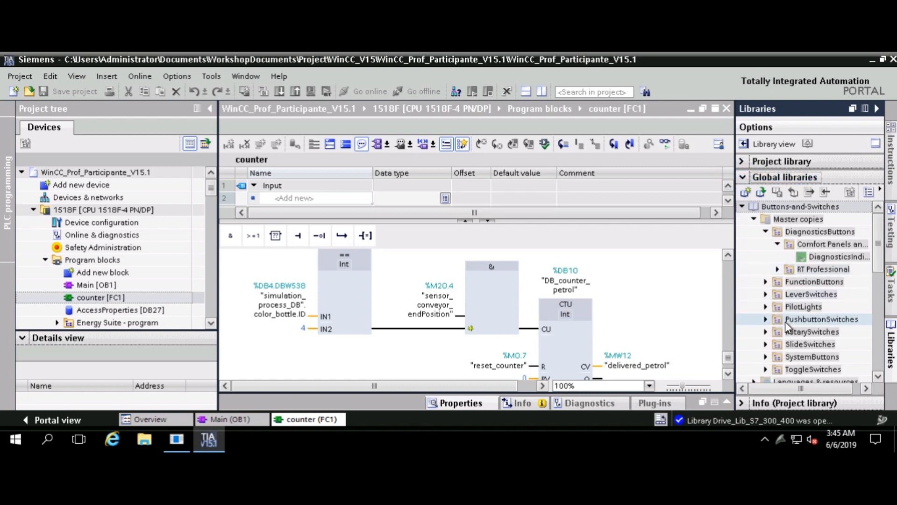
pyautogui.moveTo(880, 258); pyautogui.dragTo(870, 336)
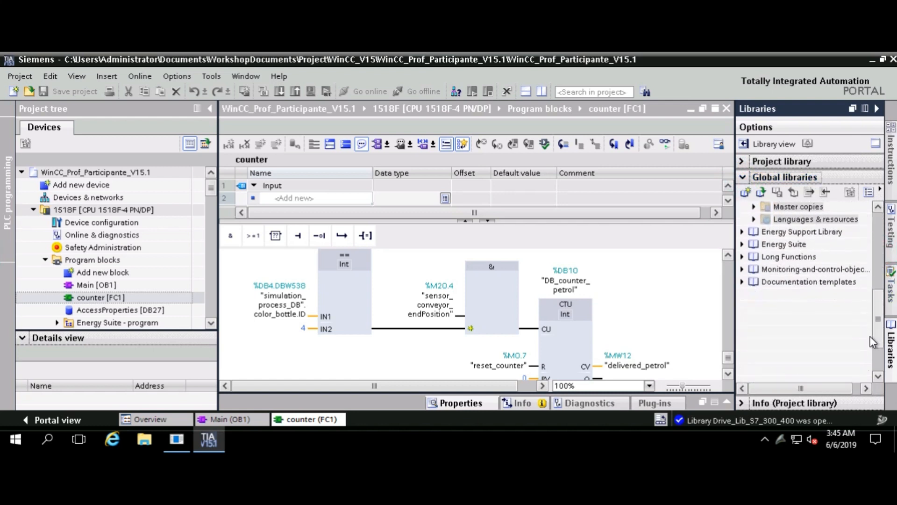
pyautogui.scroll(1, 871, 329)
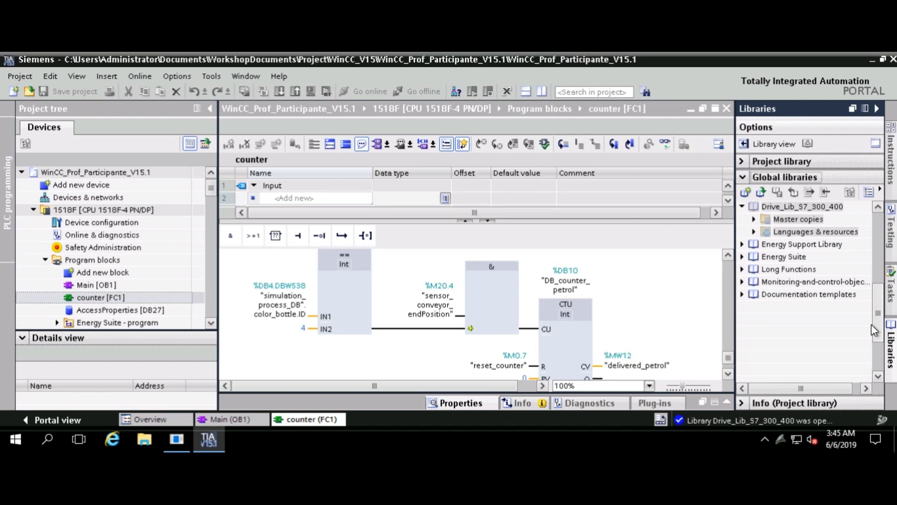
pyautogui.scroll(-3, 871, 323)
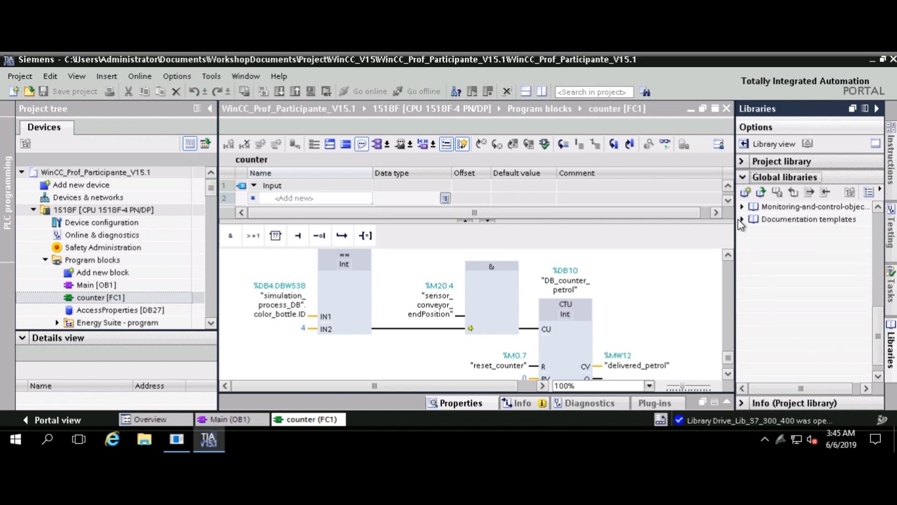
pyautogui.click(742, 178)
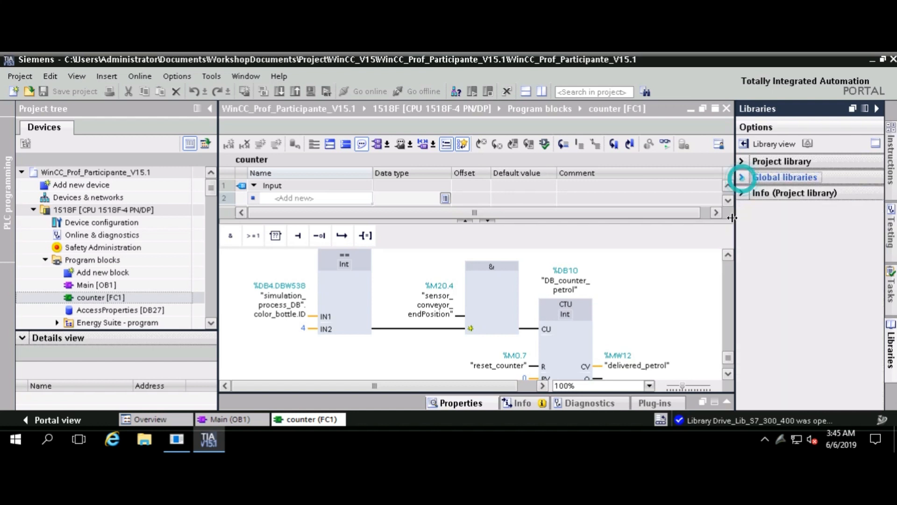
pyautogui.click(741, 193)
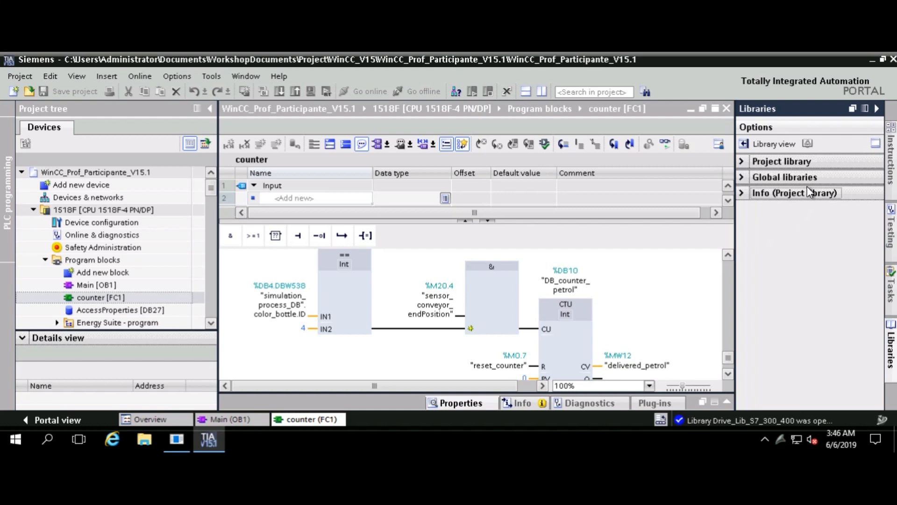
# Expand the Project library and collapse 02 - Communication and the Master copies folder
pyautogui.click(740, 161)
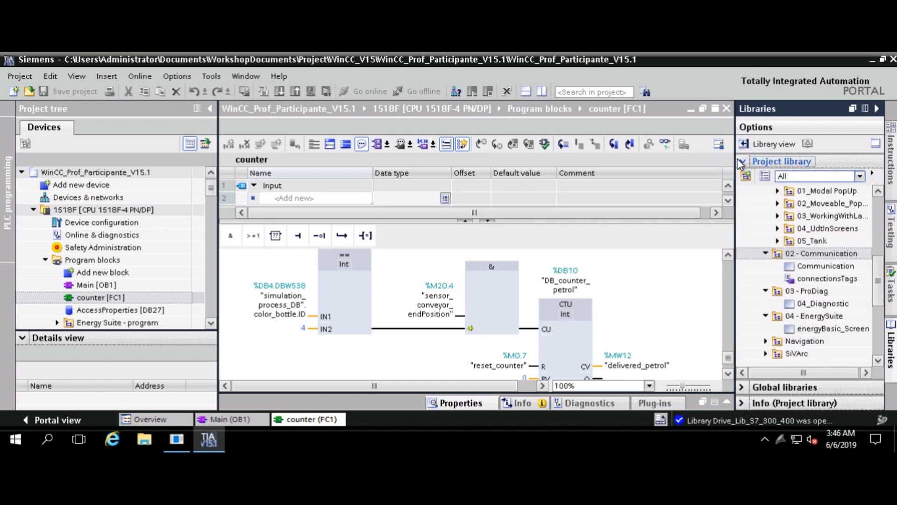
pyautogui.click(765, 253)
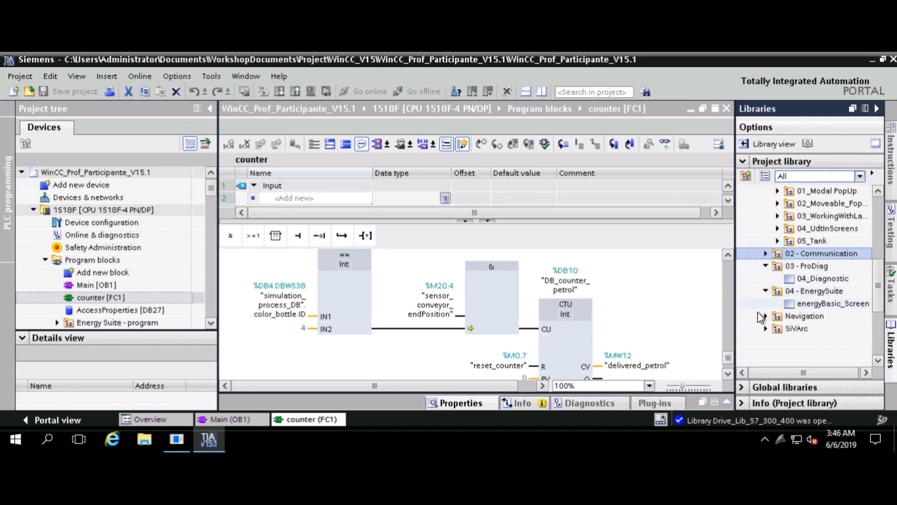
pyautogui.scroll(4, 760, 318)
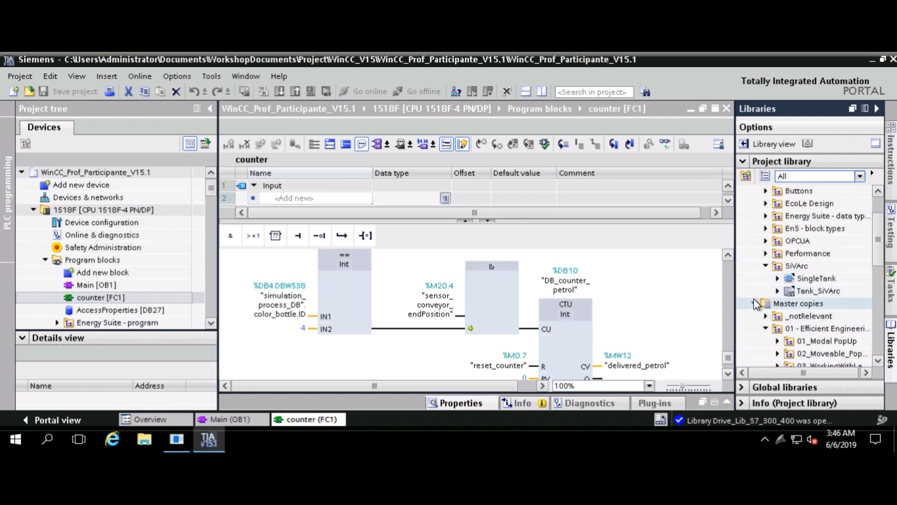
pyautogui.click(754, 303)
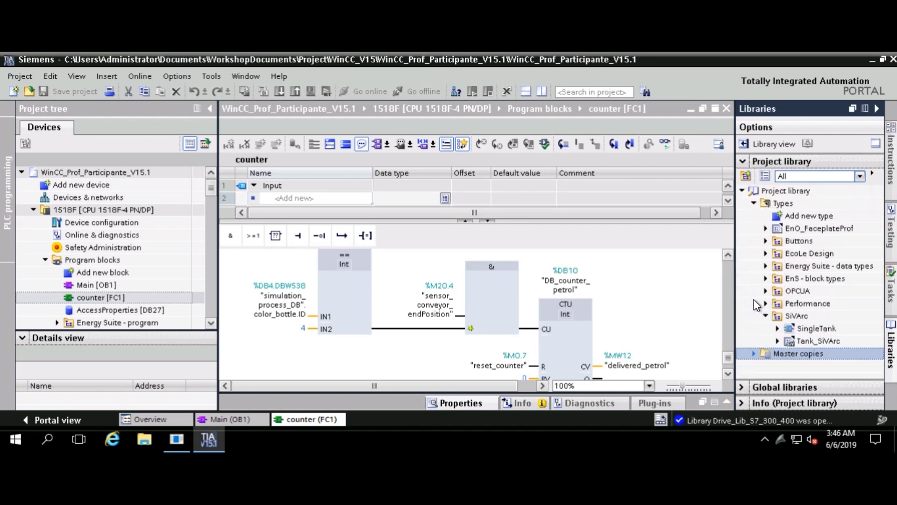
# Expand EcoLe Design types and Faceplate_Communication to version V 0.0.2, trying to drag it into the block
pyautogui.click(764, 254)
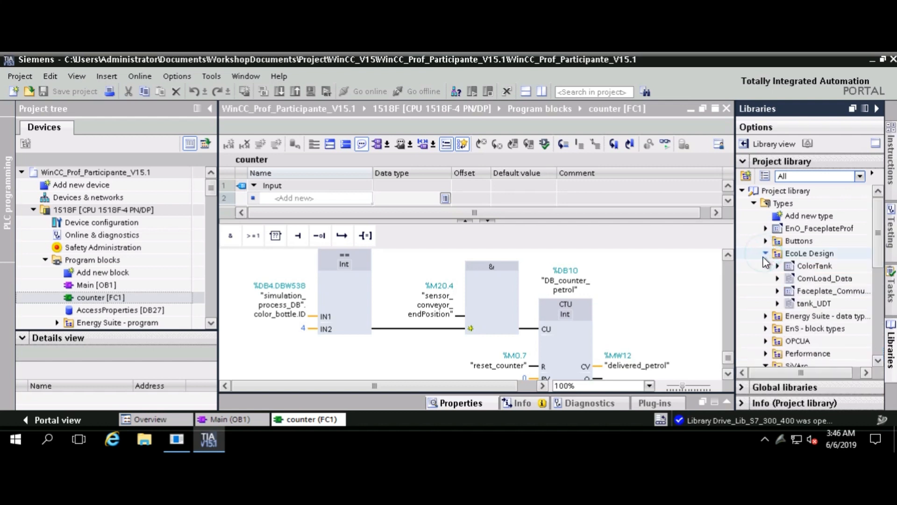
pyautogui.click(777, 291)
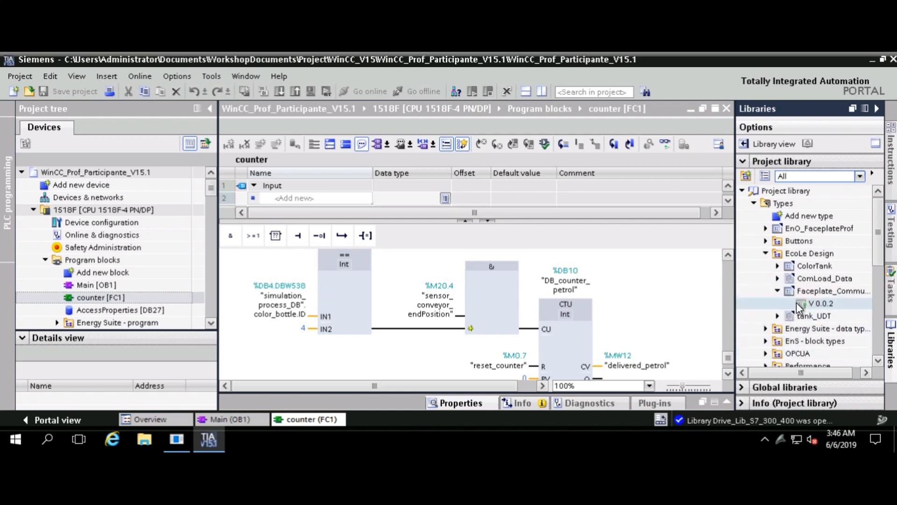
pyautogui.click(796, 304)
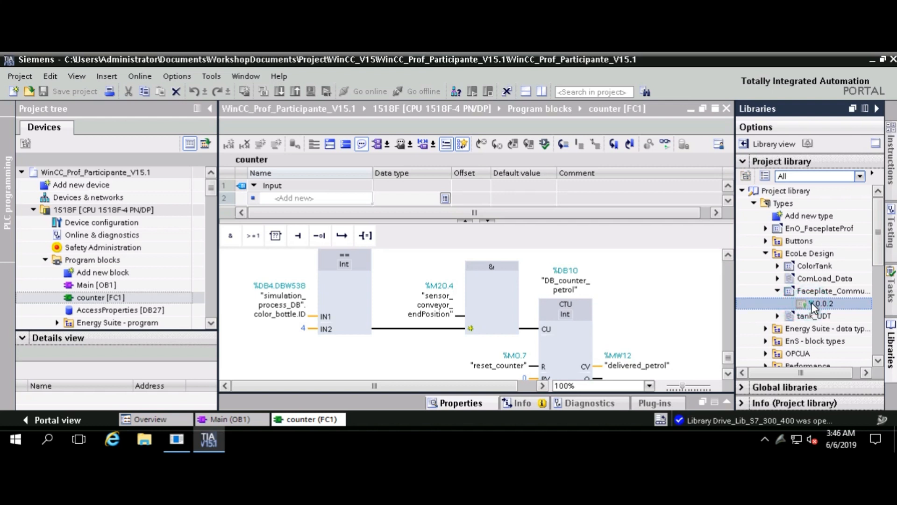
pyautogui.moveTo(811, 302); pyautogui.dragTo(637, 300)
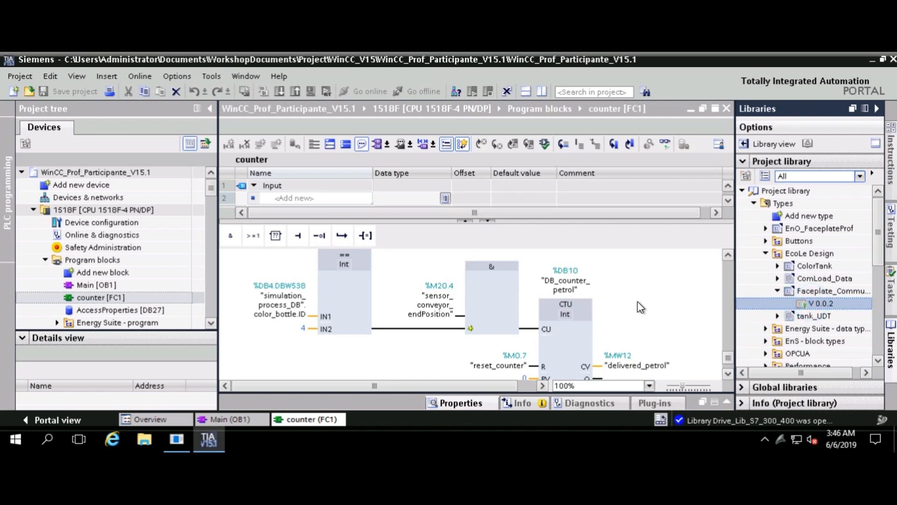
pyautogui.click(777, 291)
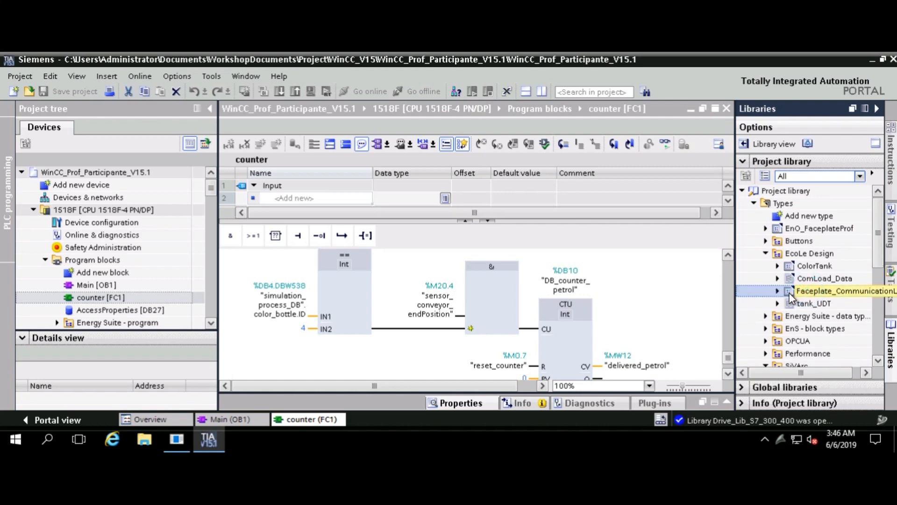
pyautogui.doubleClick(789, 293)
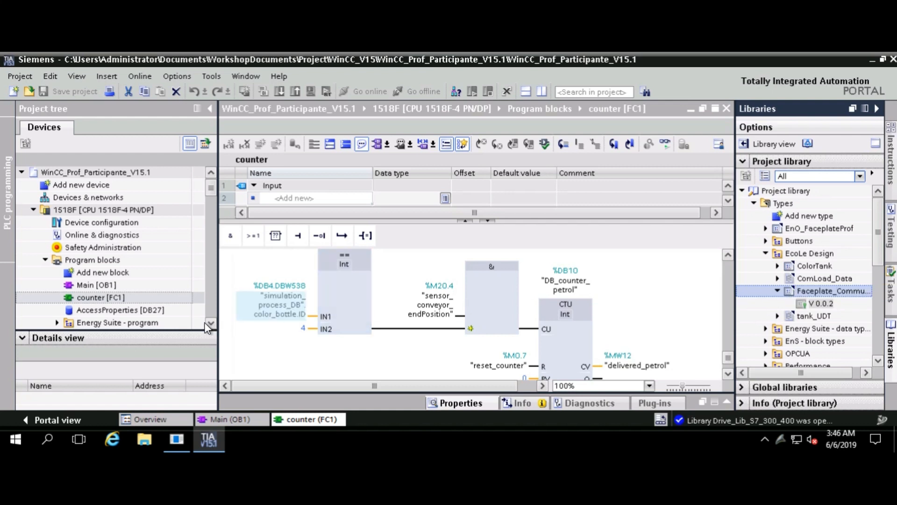
# Scroll the project tree up to Screens > _MainContent and open 02_Botteling
pyautogui.scroll(-12, 209, 315)
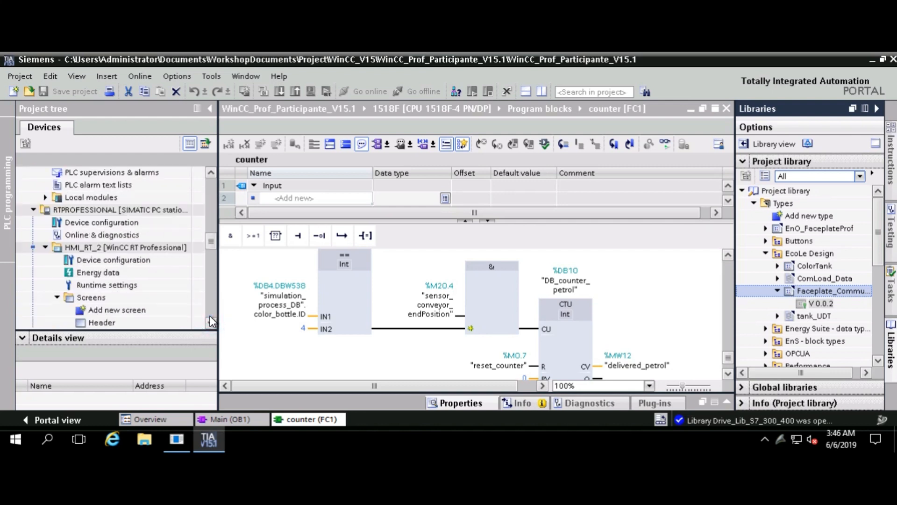
pyautogui.click(211, 173)
pyautogui.click(213, 173)
pyautogui.click(213, 172)
pyautogui.click(213, 173)
pyautogui.click(213, 172)
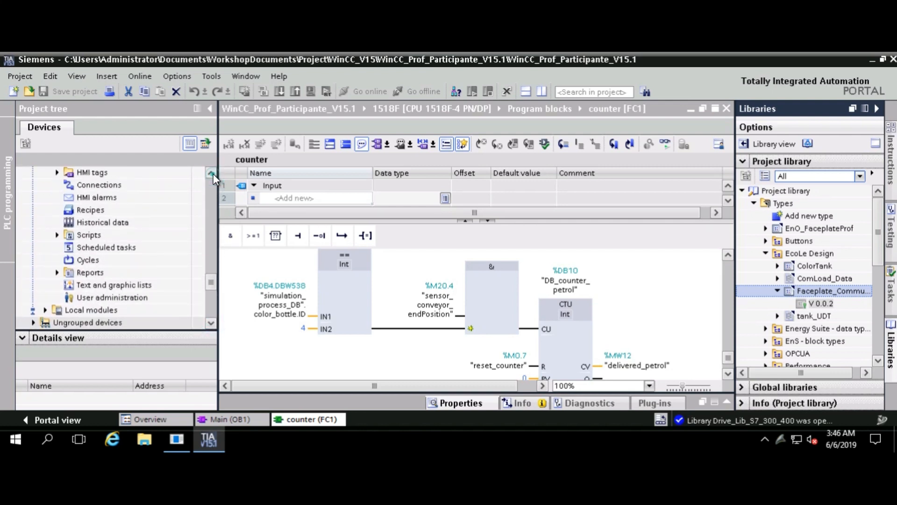
pyautogui.click(213, 173)
pyautogui.click(213, 172)
pyautogui.click(213, 173)
pyautogui.click(213, 173)
pyautogui.click(213, 173)
pyautogui.click(213, 173)
pyautogui.click(213, 173)
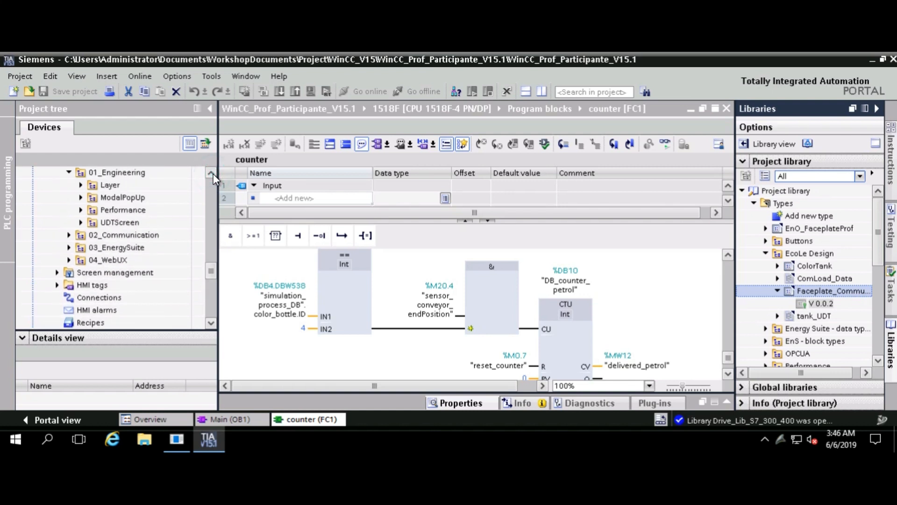
pyautogui.click(213, 173)
pyautogui.click(213, 173)
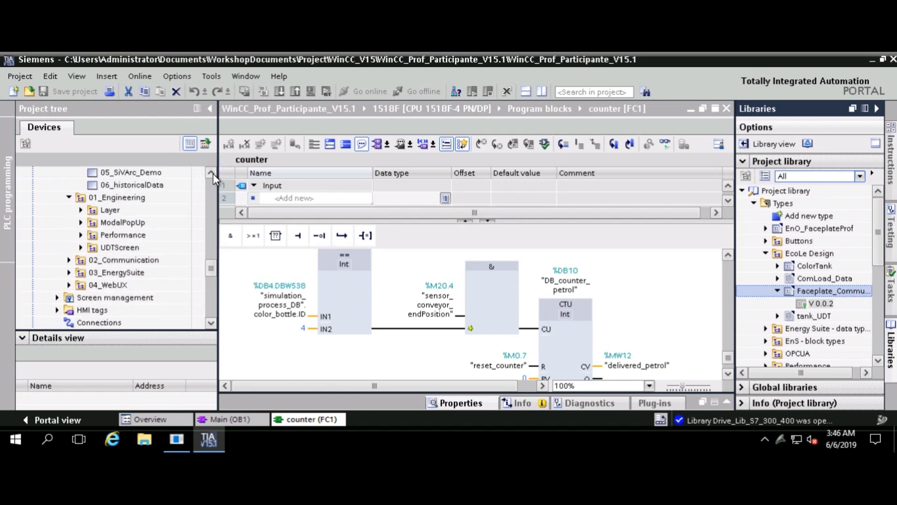
pyautogui.click(213, 173)
pyautogui.click(213, 173)
pyautogui.click(213, 173)
pyautogui.click(213, 173)
pyautogui.click(213, 173)
pyautogui.click(213, 173)
pyautogui.click(213, 173)
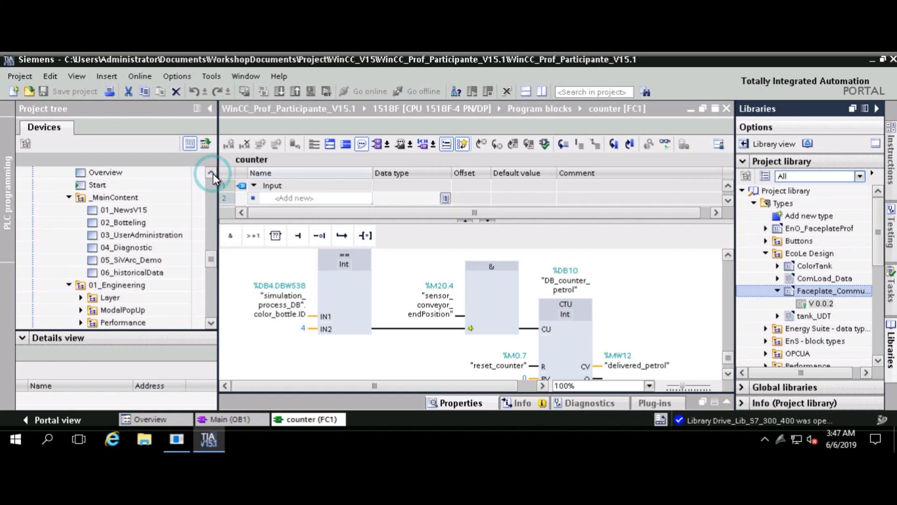
pyautogui.click(213, 173)
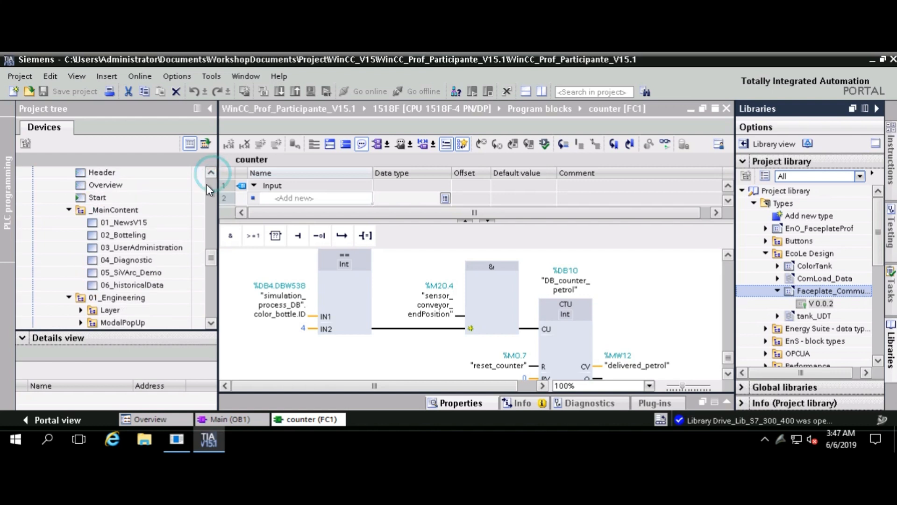
pyautogui.doubleClick(130, 233)
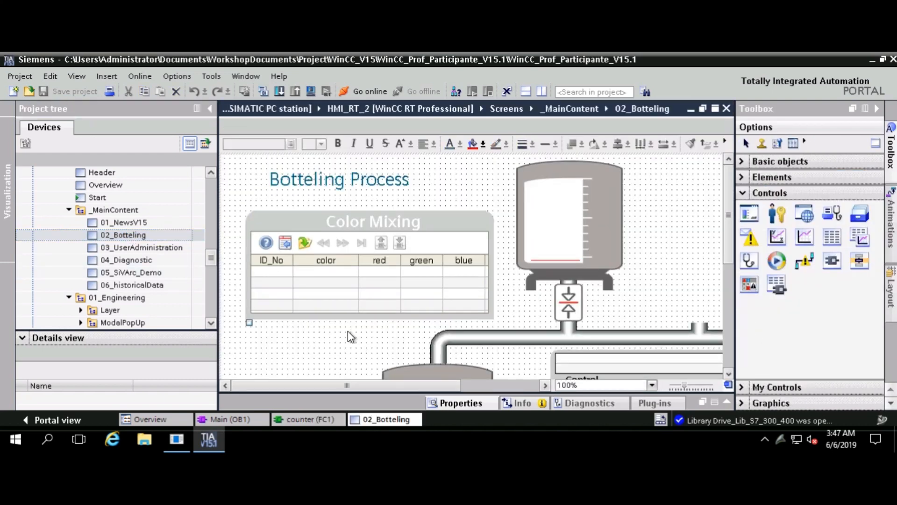
# Bring the Control, Advanced and Status panels and conveyor into view, then collapse the toolbox's Controls category
pyautogui.moveTo(346, 384); pyautogui.dragTo(466, 386)
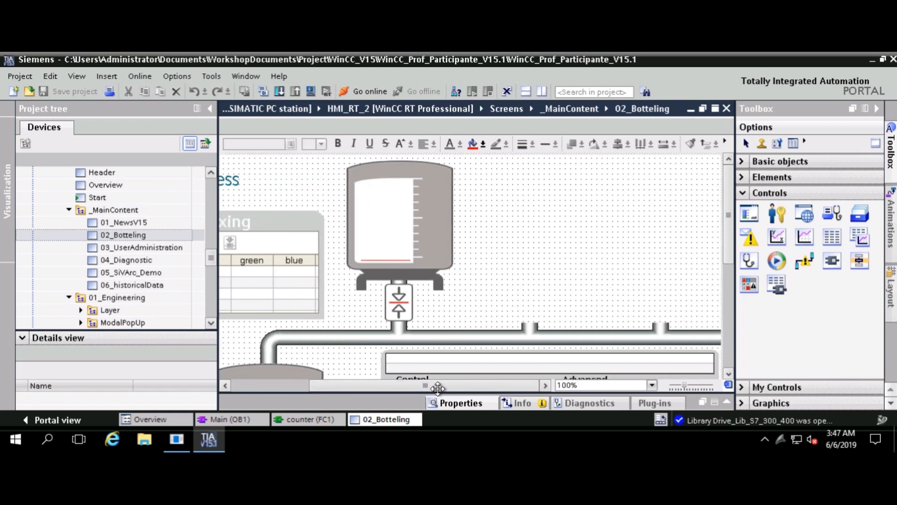
pyautogui.scroll(-3, 514, 294)
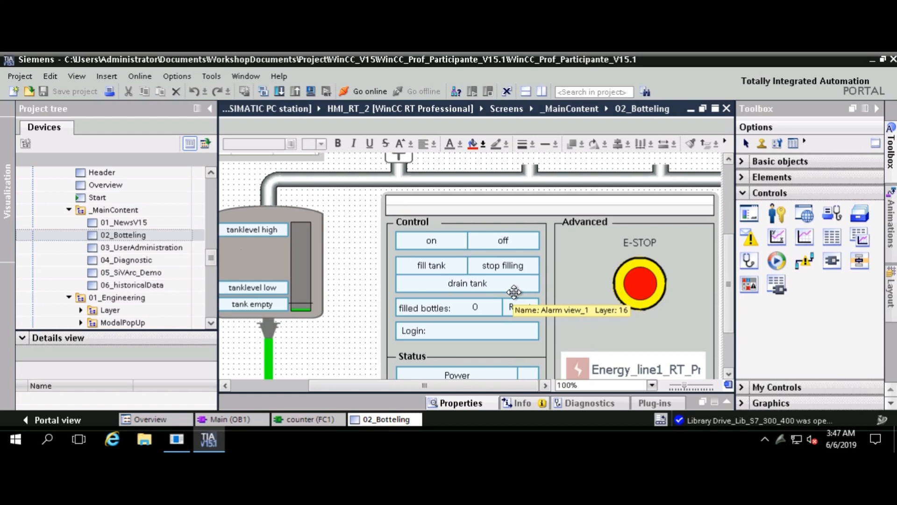
pyautogui.scroll(-2, 514, 292)
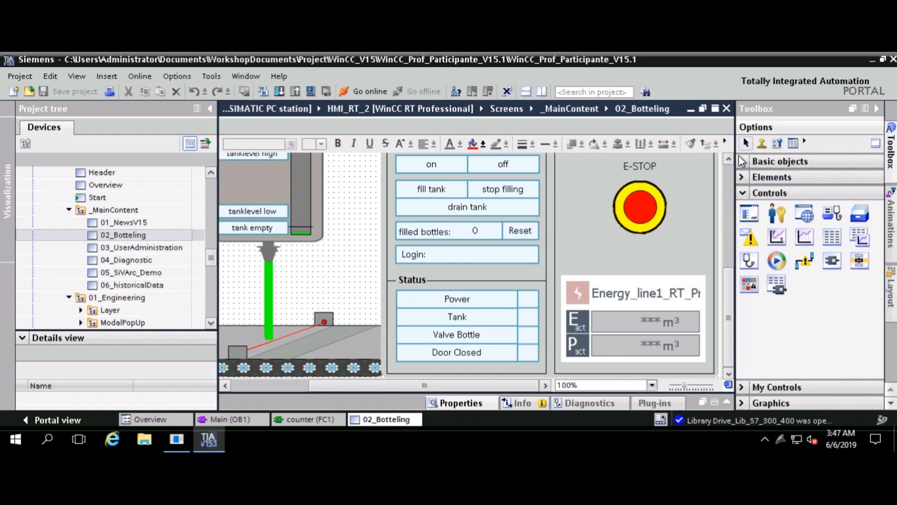
pyautogui.click(739, 196)
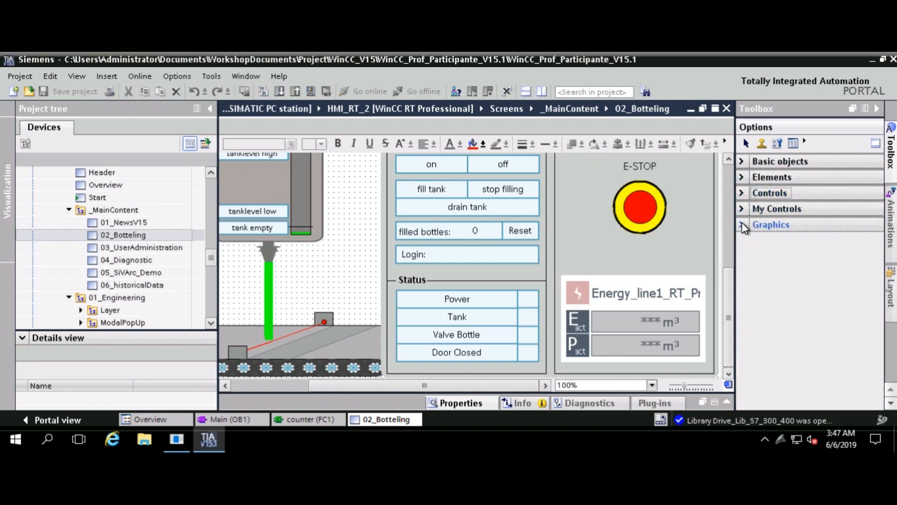
# Switch back to the counter [FC1] block and select Faceplate_Communication V 0.0.2 in the project library
pyautogui.click(311, 419)
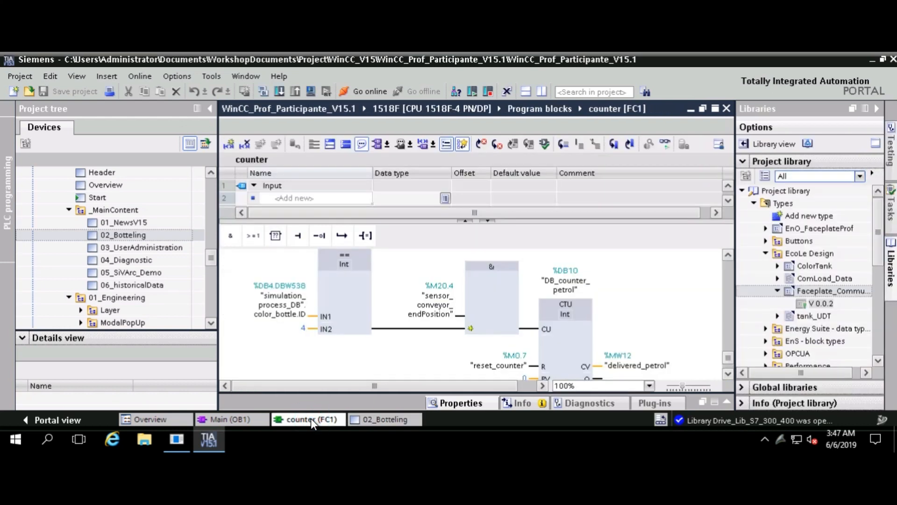
pyautogui.click(799, 304)
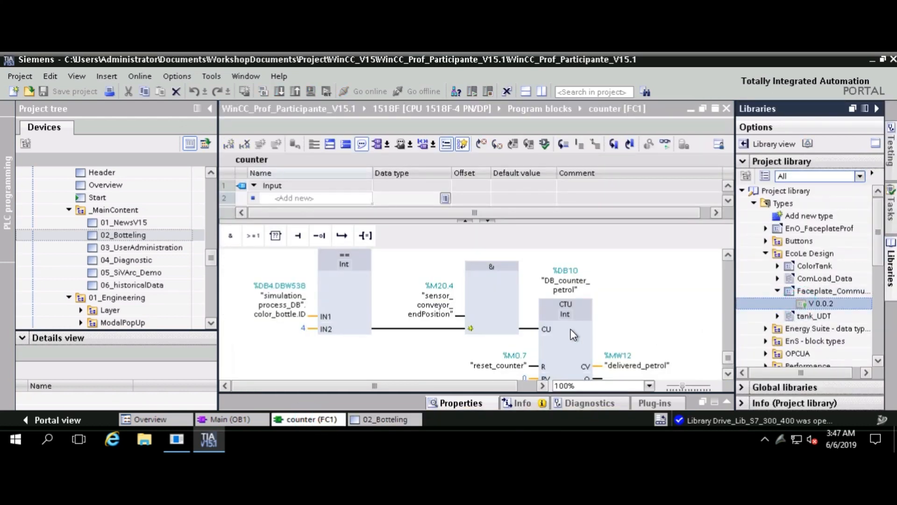
# Return to 02_Botteling and select My graphics folder in the toolbox's Graphics category
pyautogui.click(383, 417)
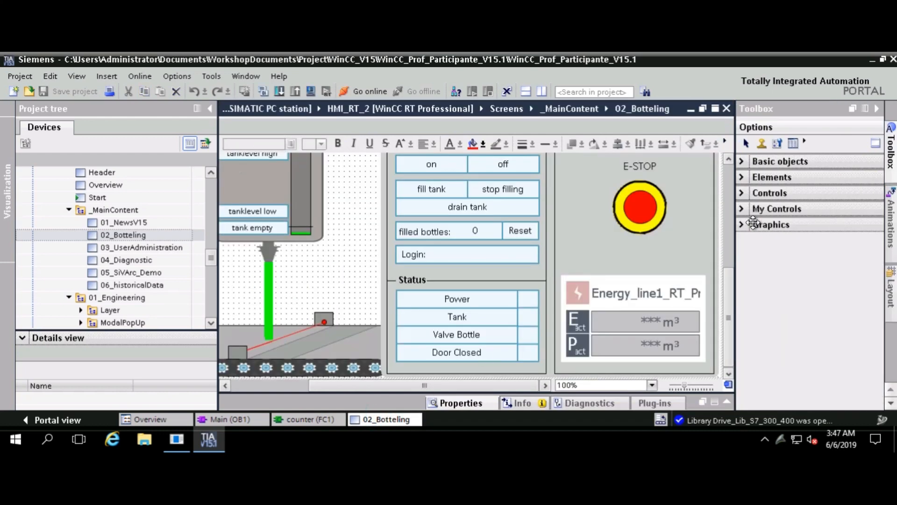
pyautogui.click(739, 225)
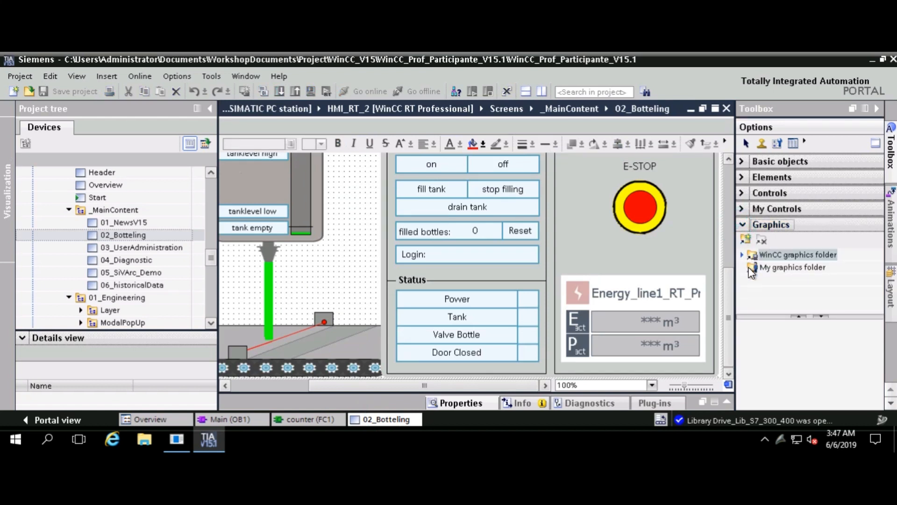
pyautogui.click(750, 267)
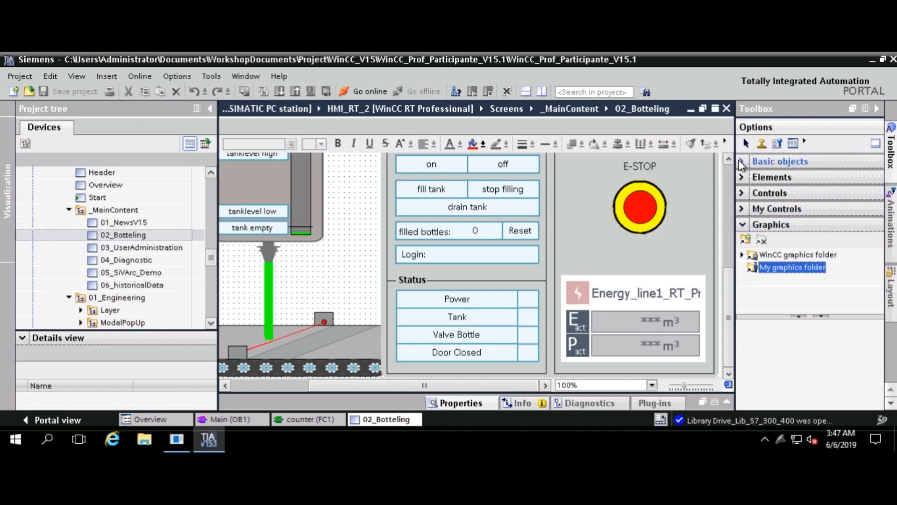
pyautogui.click(868, 110)
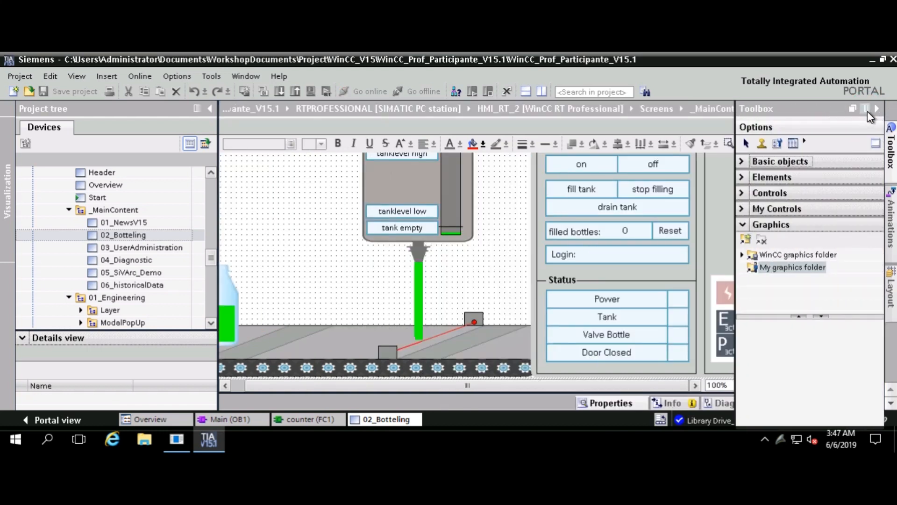
pyautogui.click(867, 110)
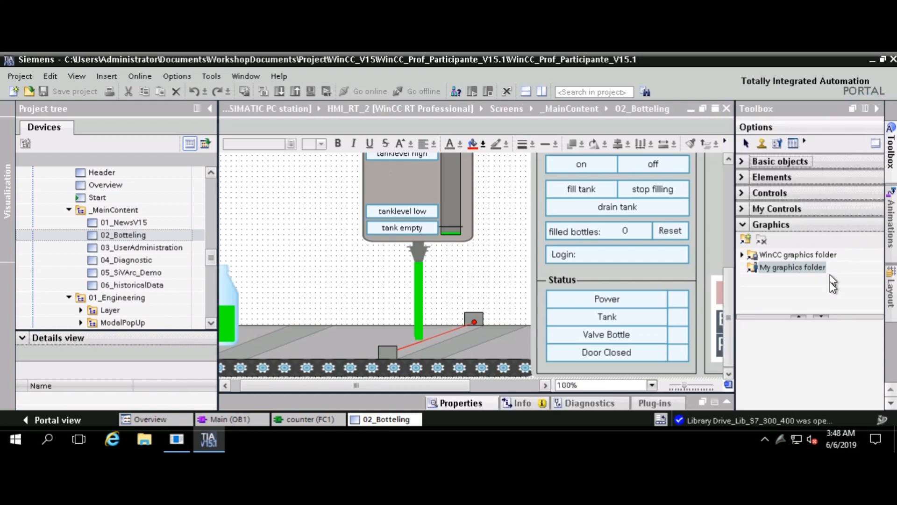
# Switch the side task card back to Toolbox, view its style choices, and select 01_NewsV15
pyautogui.click(890, 292)
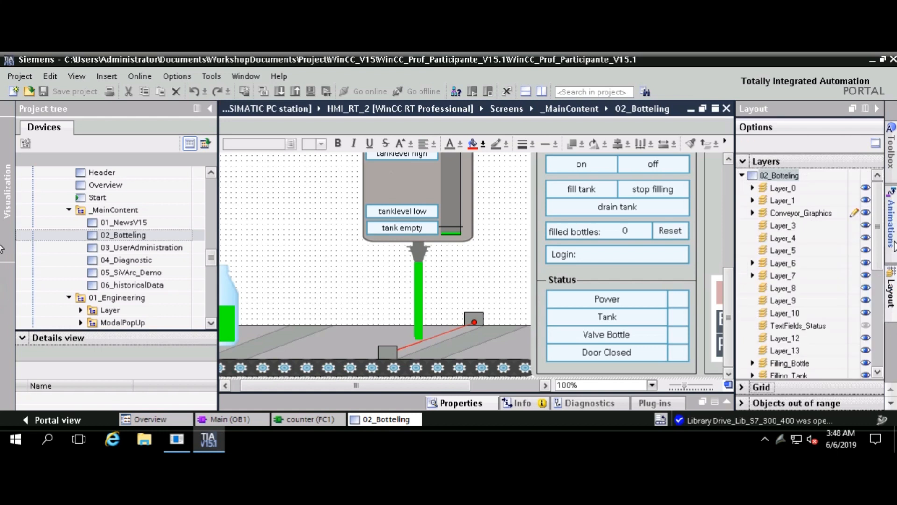
pyautogui.click(892, 233)
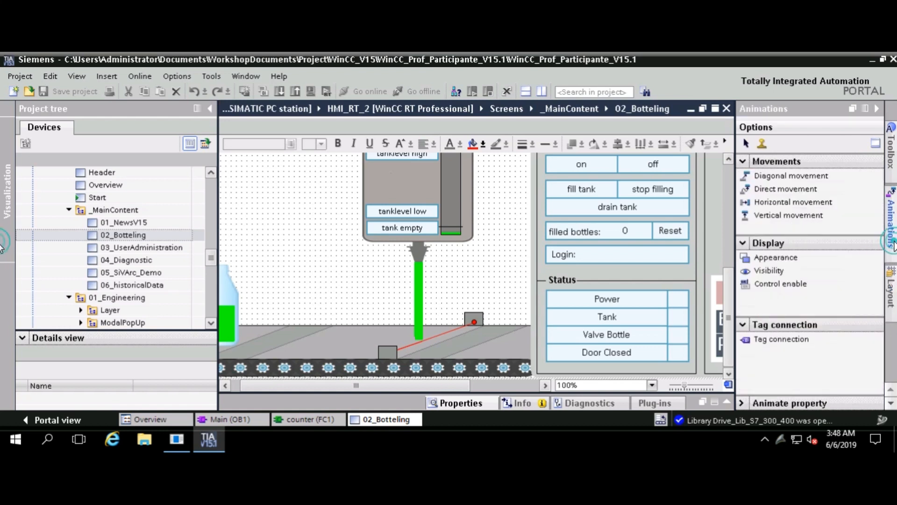
pyautogui.click(894, 166)
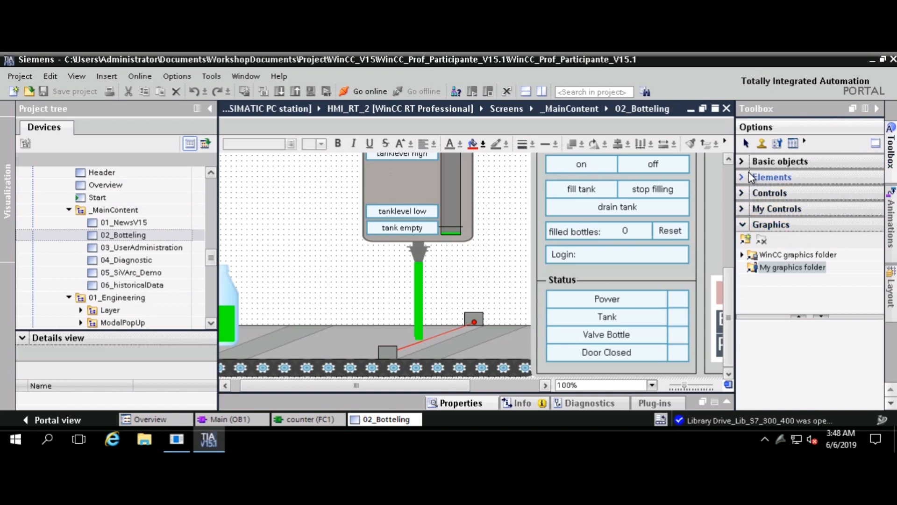
pyautogui.click(805, 141)
pyautogui.click(115, 225)
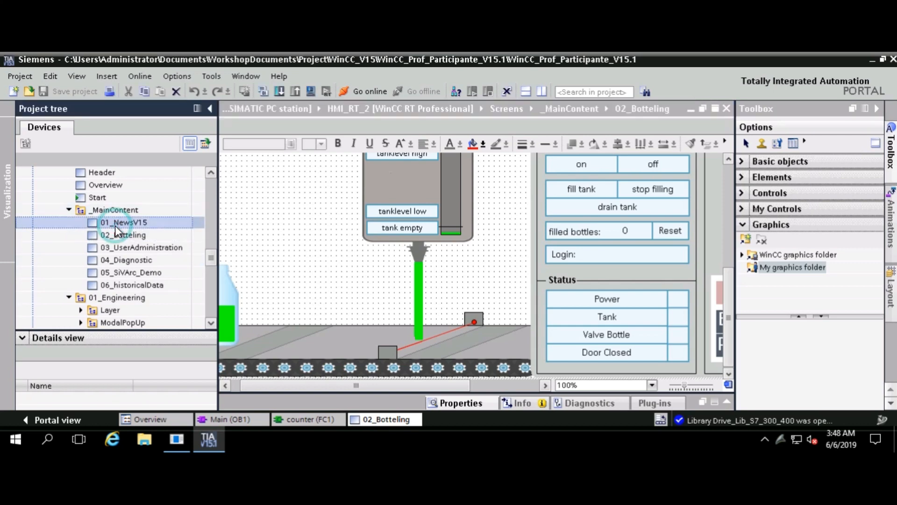
pyautogui.scroll(3, 115, 225)
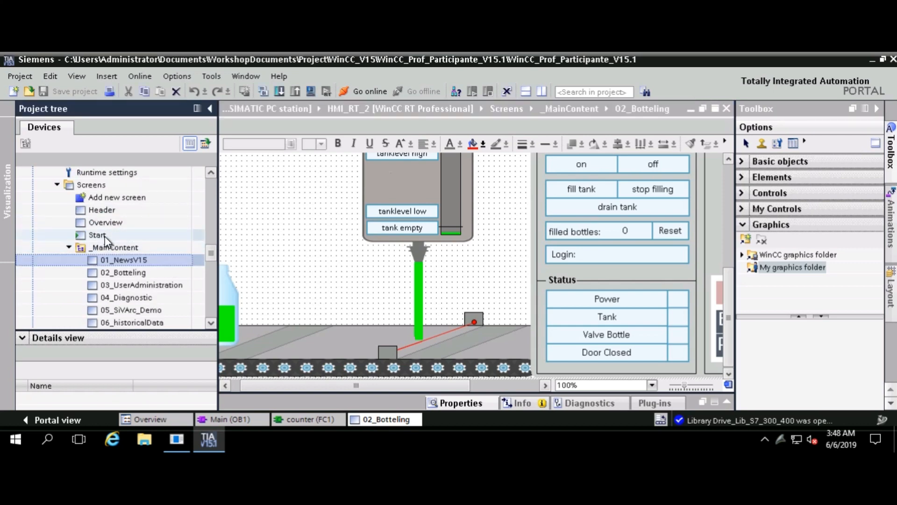
# Open the Start and Overview screens, collapse Controls, and keep the Classic toolbox style
pyautogui.doubleClick(105, 235)
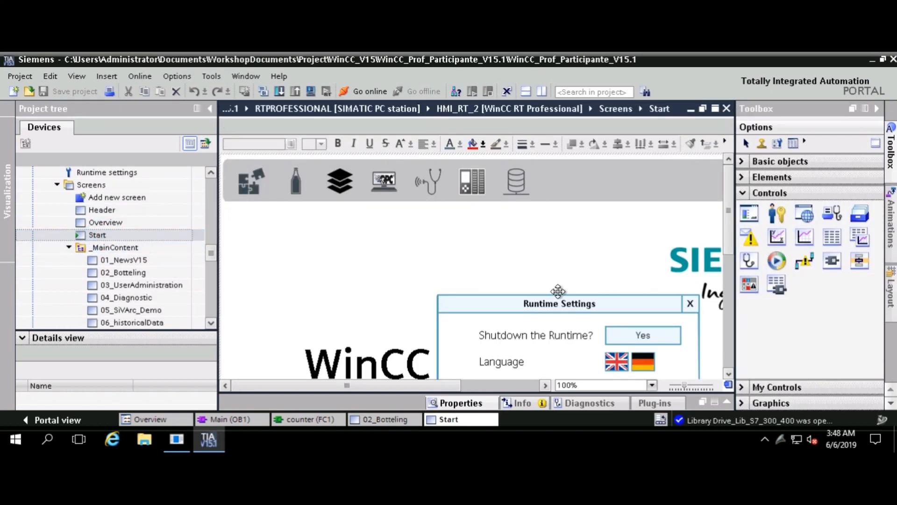
pyautogui.doubleClick(104, 222)
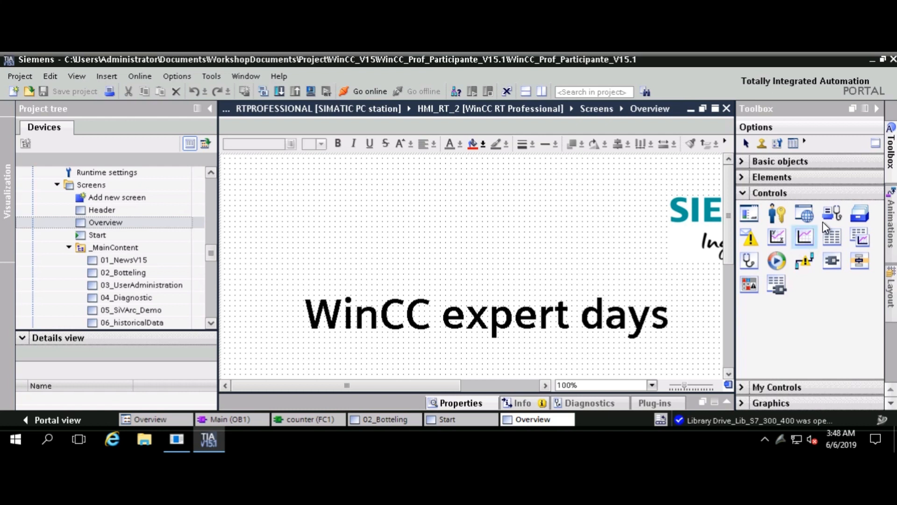
pyautogui.click(740, 193)
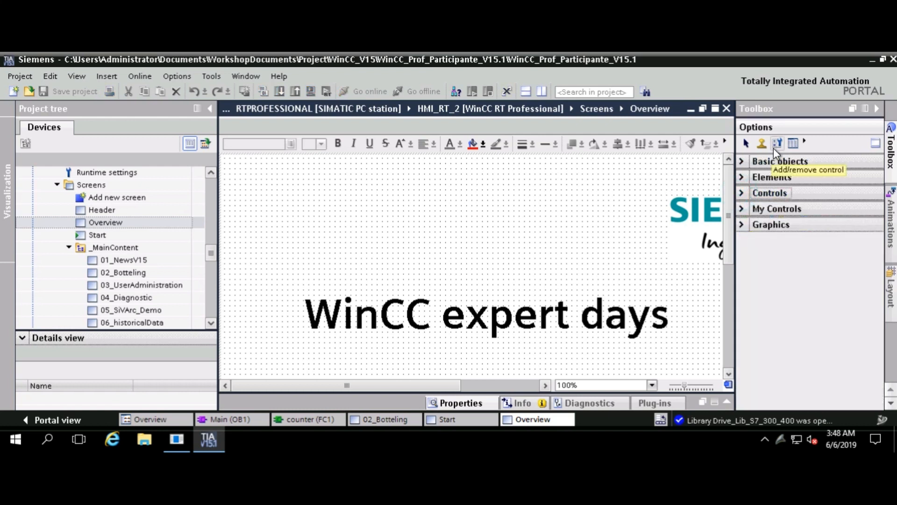
pyautogui.click(804, 142)
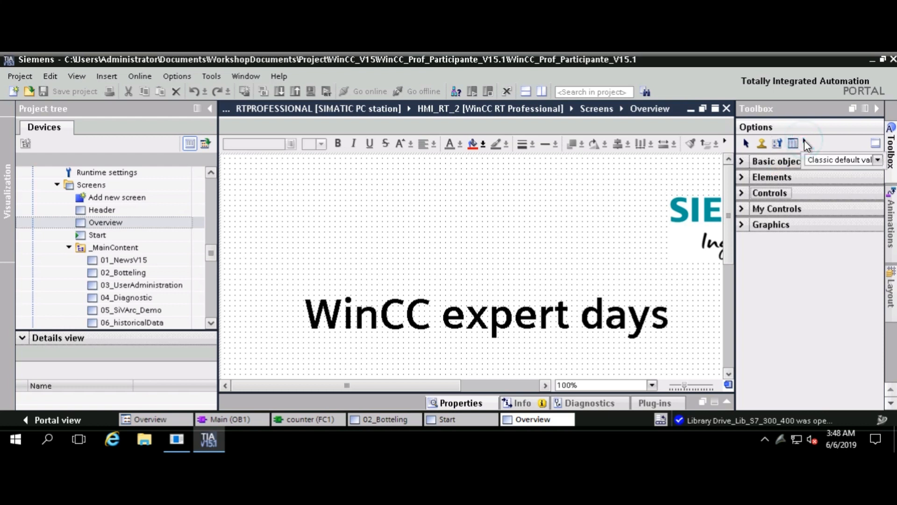
pyautogui.click(878, 160)
pyautogui.click(869, 169)
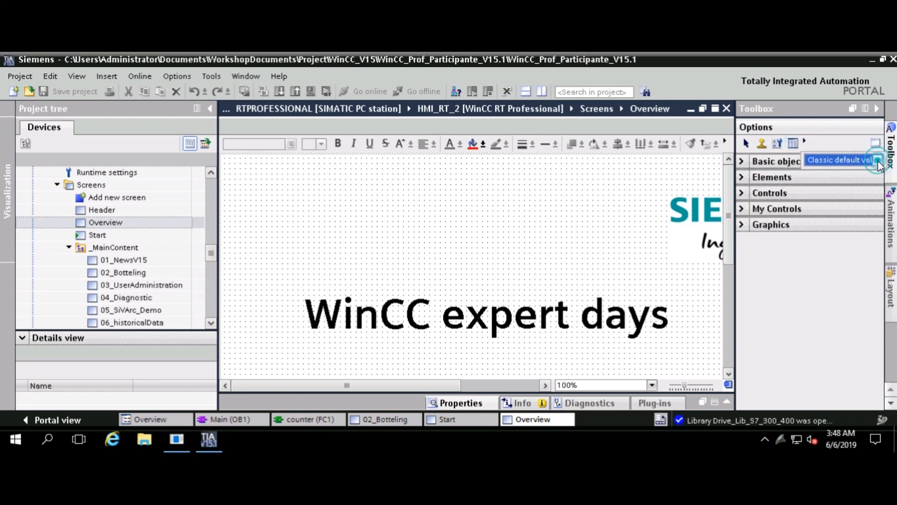
# Show the Project library task card and select 02_Botteling in the project tree
pyautogui.click(891, 404)
pyautogui.click(890, 404)
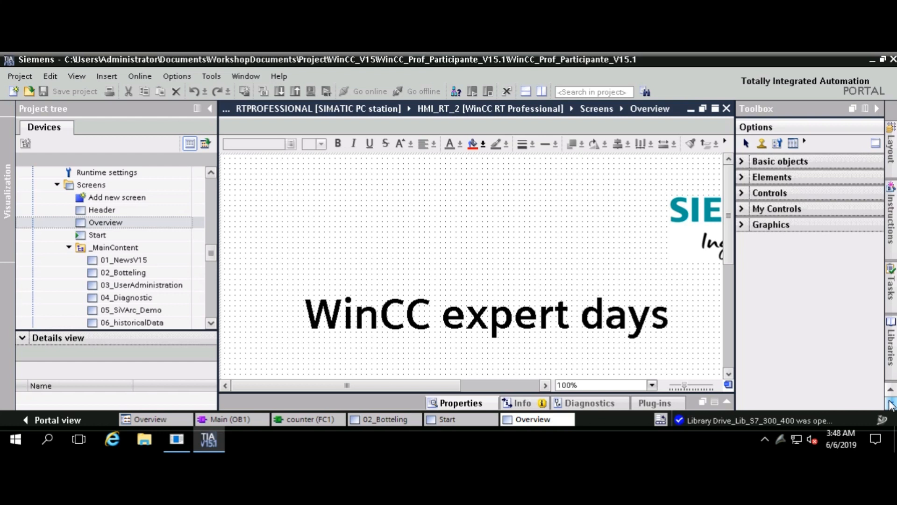
pyautogui.click(891, 348)
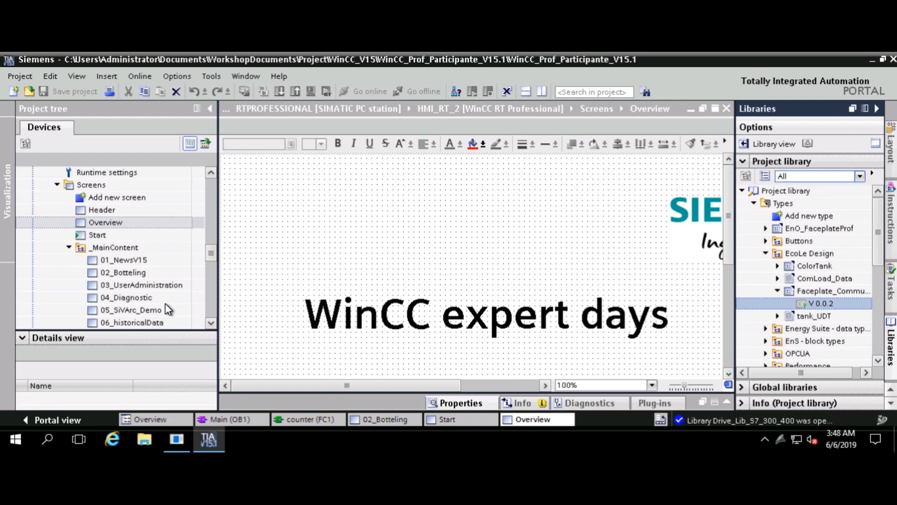
pyautogui.click(146, 273)
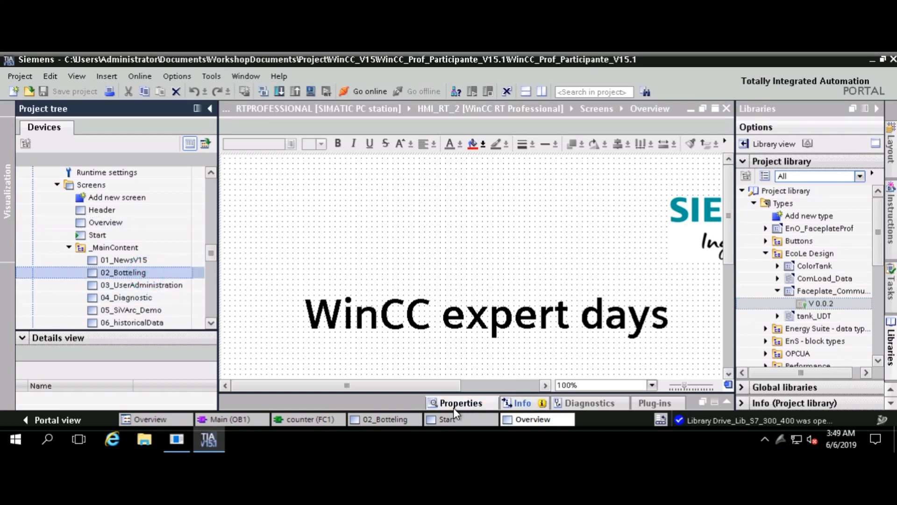
# Return to 02_Botteling, show the Project library, and delete a mistakenly placed Faceplate_CommunicationLoad instance
pyautogui.click(392, 415)
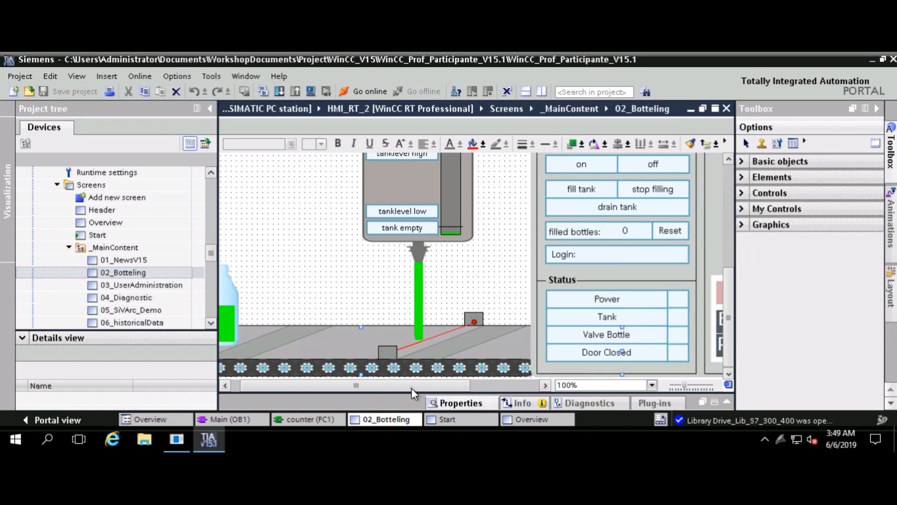
pyautogui.moveTo(411, 388); pyautogui.dragTo(369, 393)
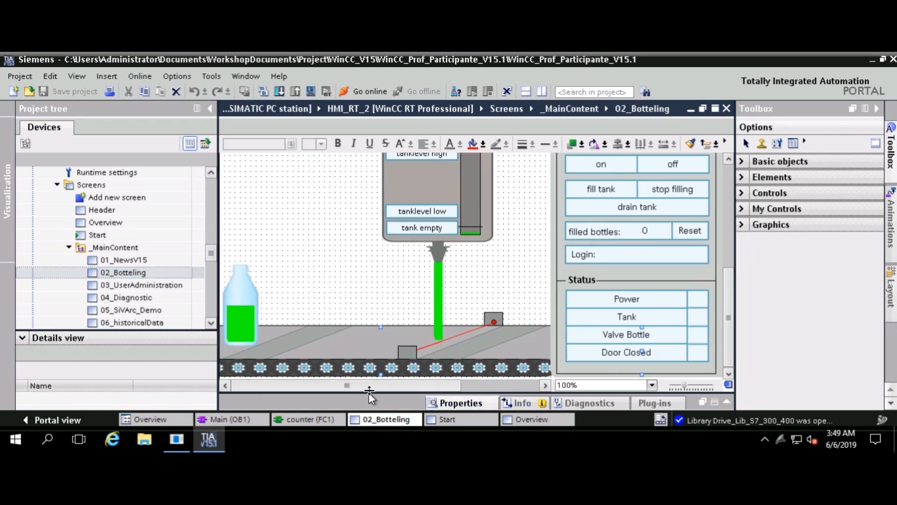
pyautogui.scroll(4, 390, 301)
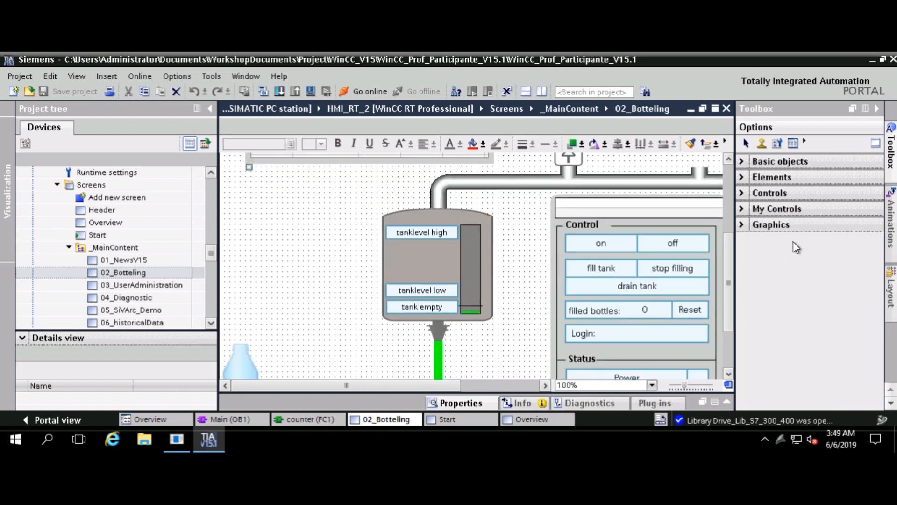
pyautogui.click(891, 403)
pyautogui.click(890, 402)
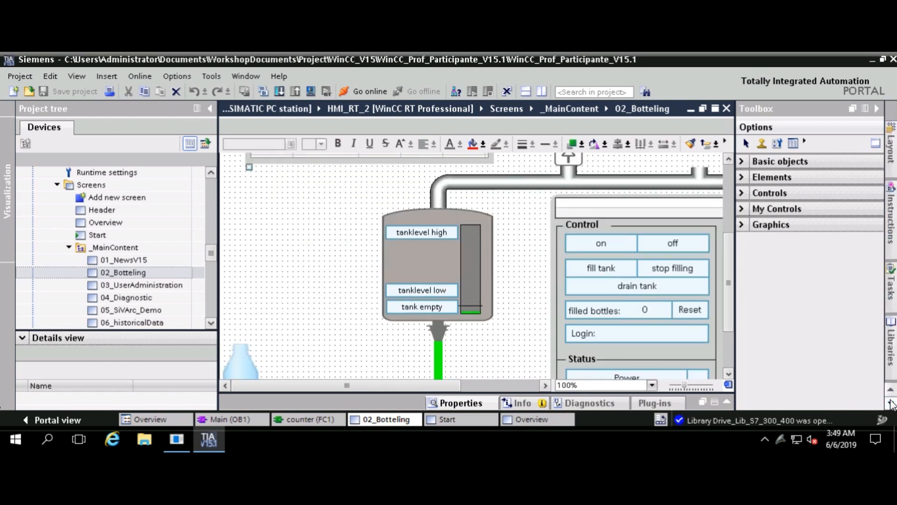
pyautogui.click(891, 403)
pyautogui.click(891, 299)
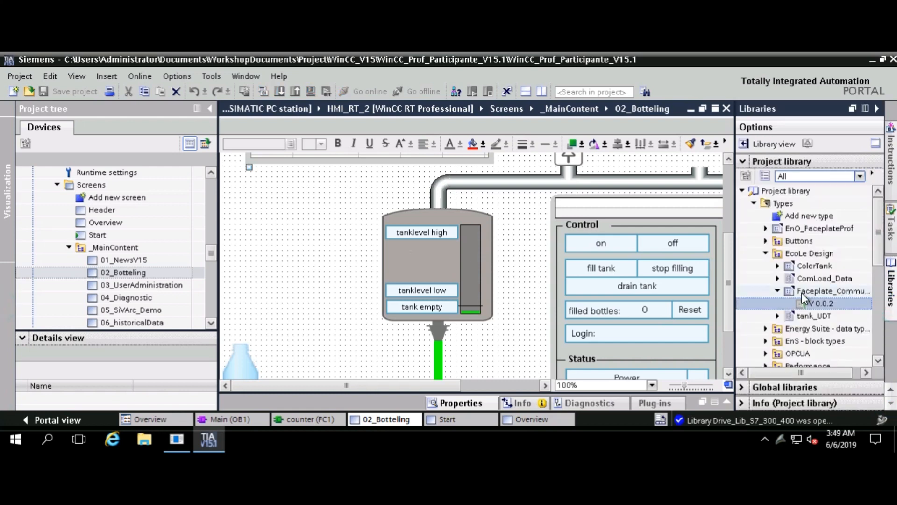
pyautogui.moveTo(809, 306); pyautogui.dragTo(290, 277)
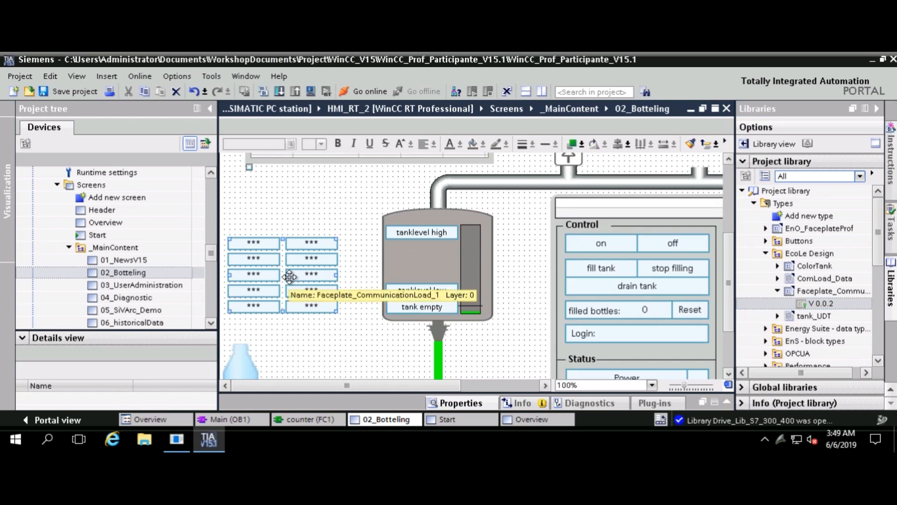
pyautogui.press('Delete')
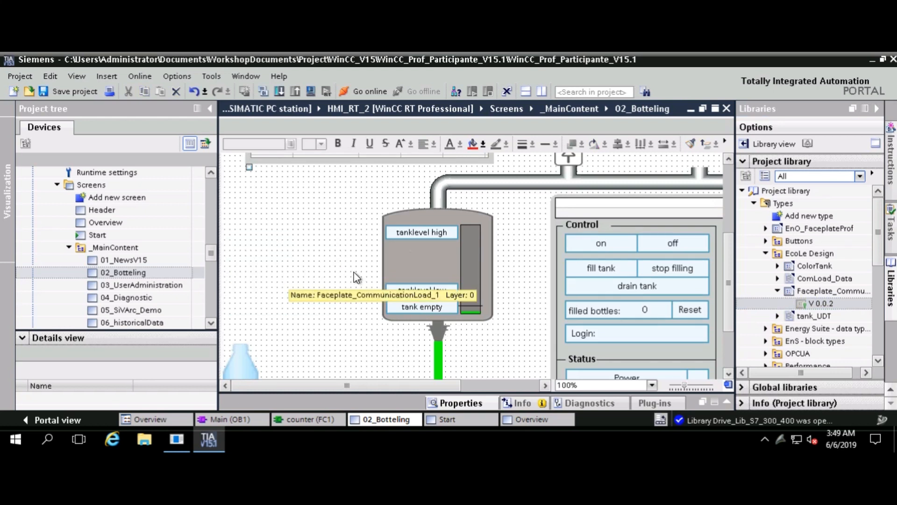
# Place a ColorTank V 0.0.9 instance at the screen's left and open its properties
pyautogui.click(778, 265)
pyautogui.click(811, 278)
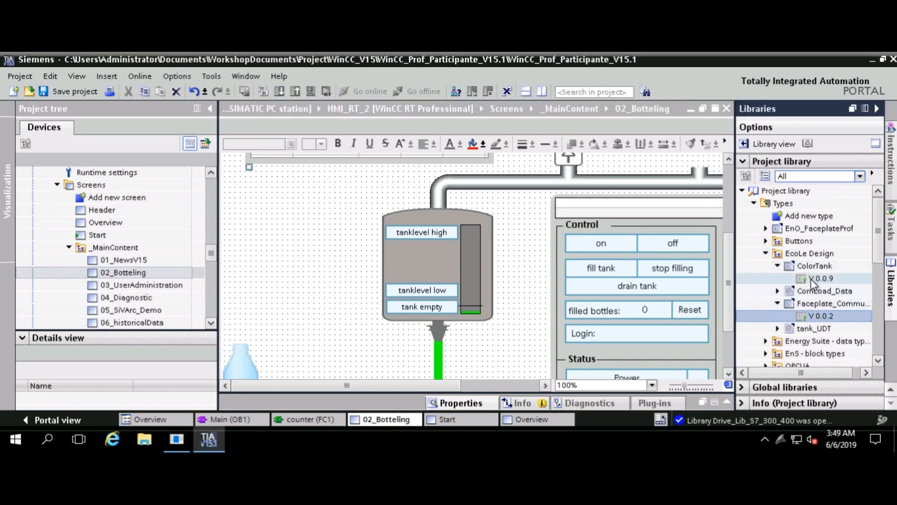
pyautogui.moveTo(811, 278); pyautogui.dragTo(282, 260)
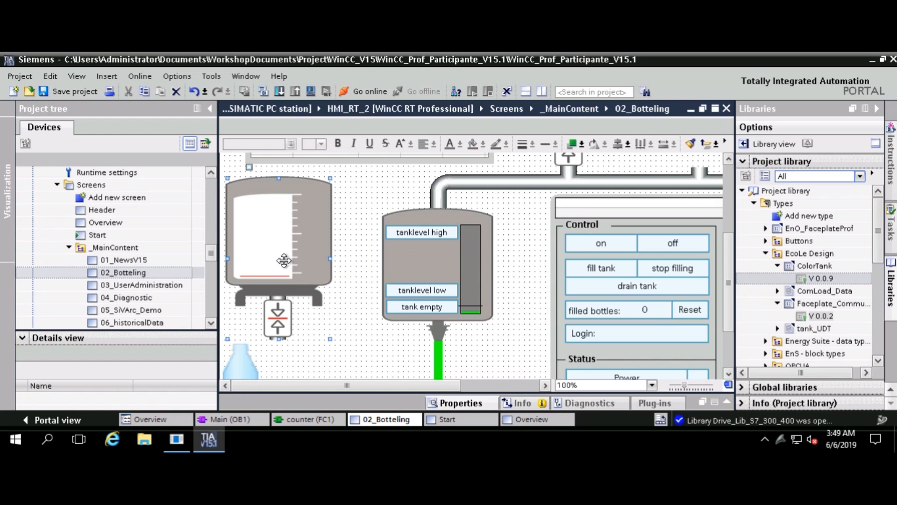
pyautogui.doubleClick(284, 260)
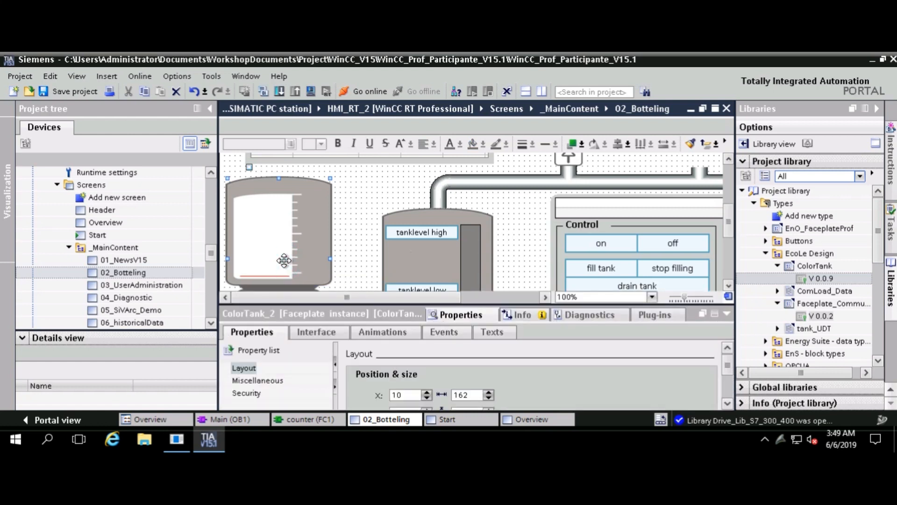
# Edit the ColorTank faceplate type as V 0.0.10 and resize panes to show canvas and interface
pyautogui.rightClick(289, 252)
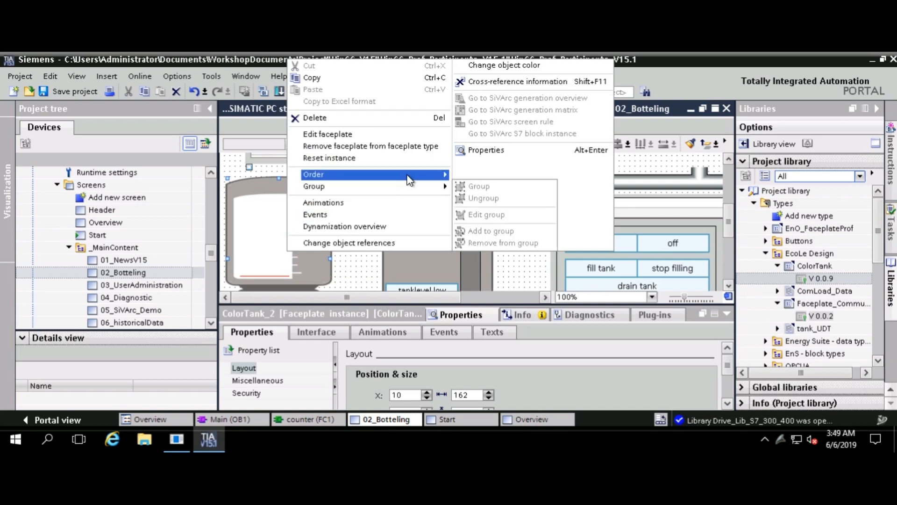
pyautogui.moveTo(406, 173)
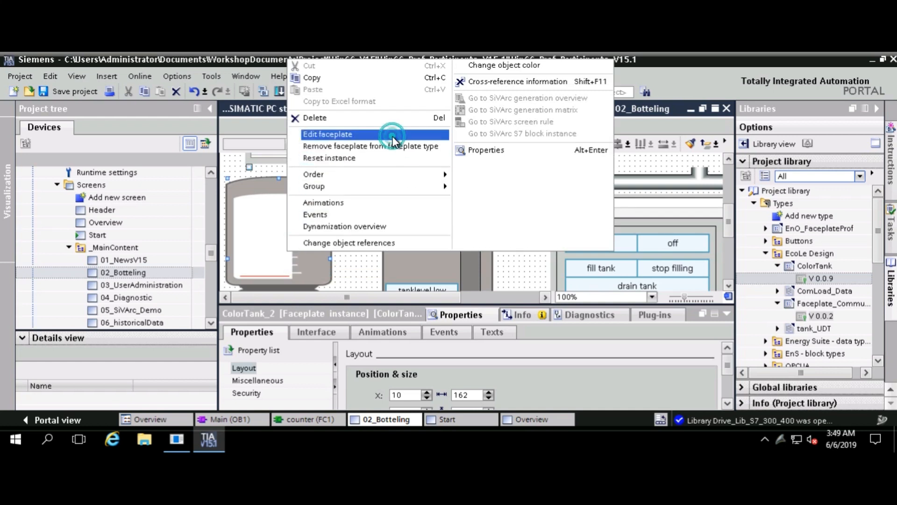
pyautogui.click(395, 136)
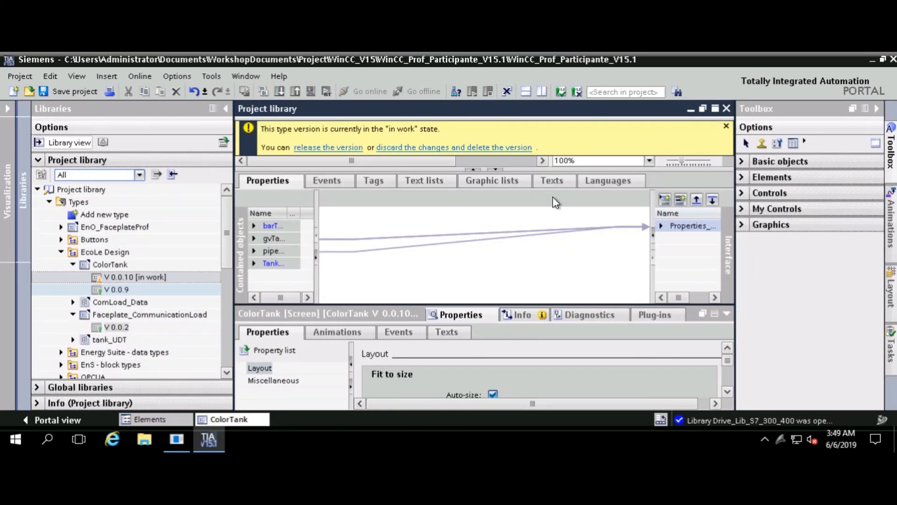
pyautogui.click(726, 126)
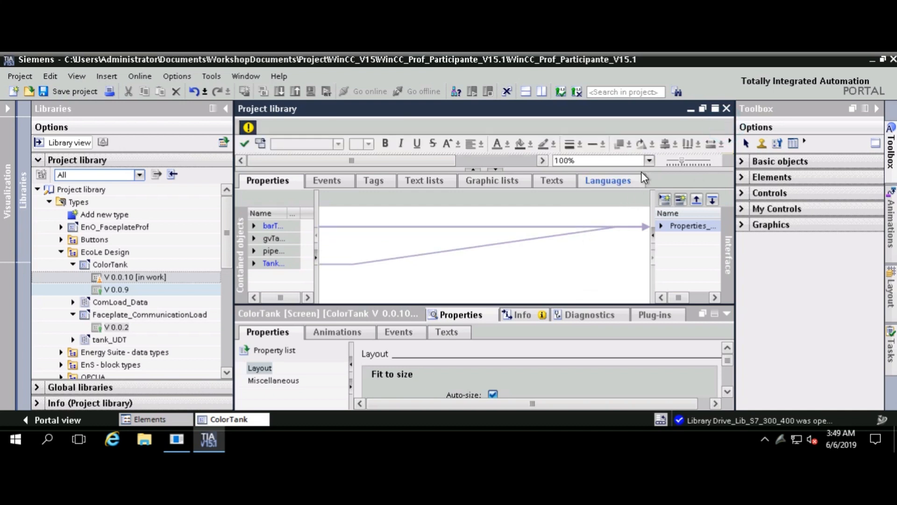
pyautogui.moveTo(641, 171); pyautogui.dragTo(607, 286)
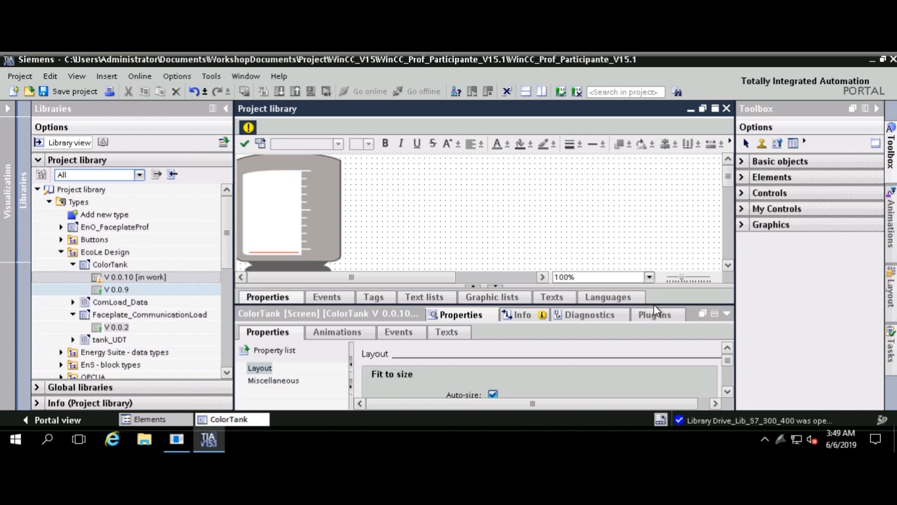
pyautogui.moveTo(654, 304); pyautogui.dragTo(629, 394)
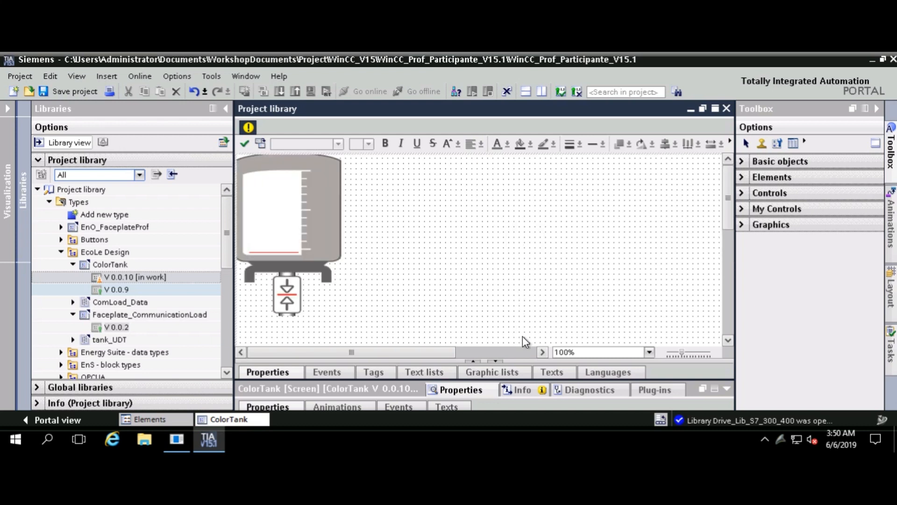
pyautogui.moveTo(532, 359); pyautogui.dragTo(539, 284)
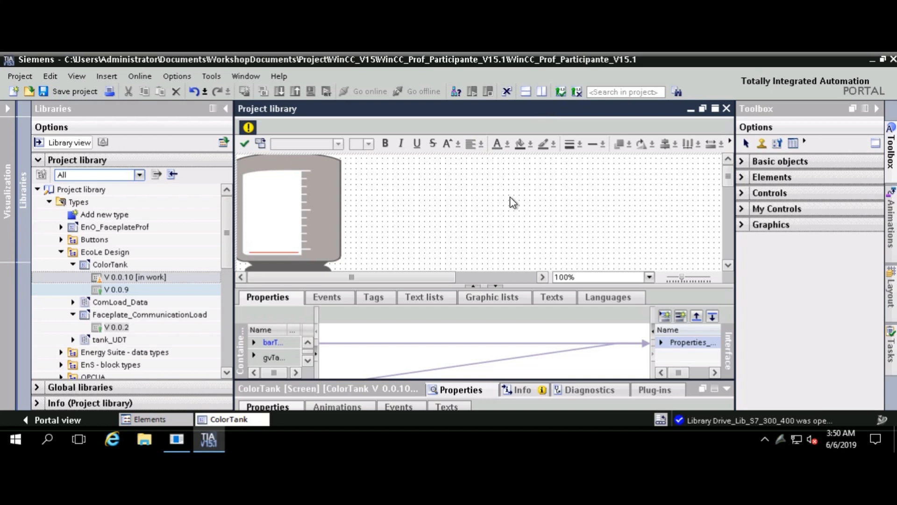
# Widen the contained-objects name column, collapse the inspector, and enlarge the faceplate properties area
pyautogui.click(541, 93)
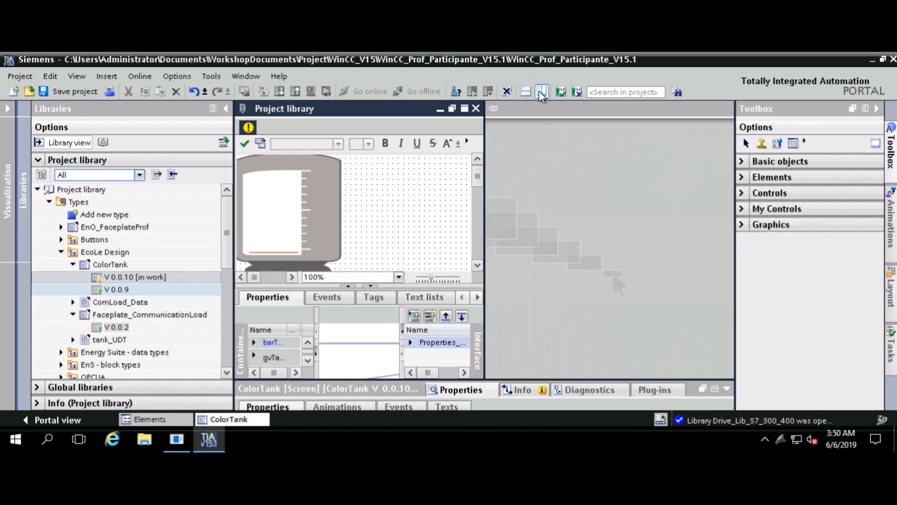
pyautogui.click(541, 92)
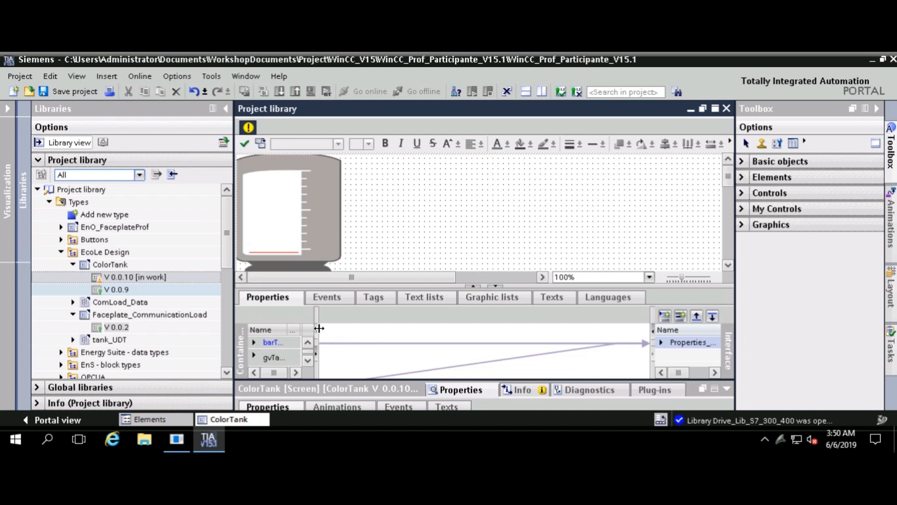
pyautogui.moveTo(319, 329); pyautogui.dragTo(404, 337)
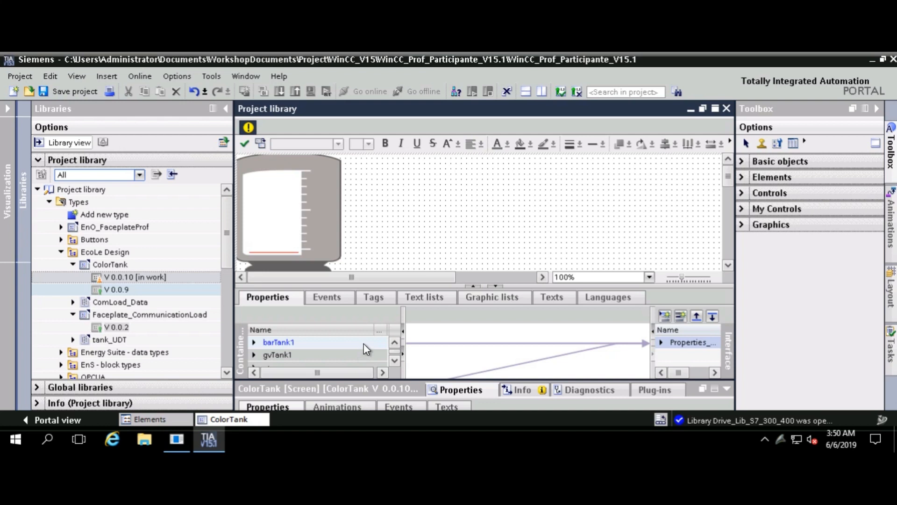
pyautogui.click(728, 389)
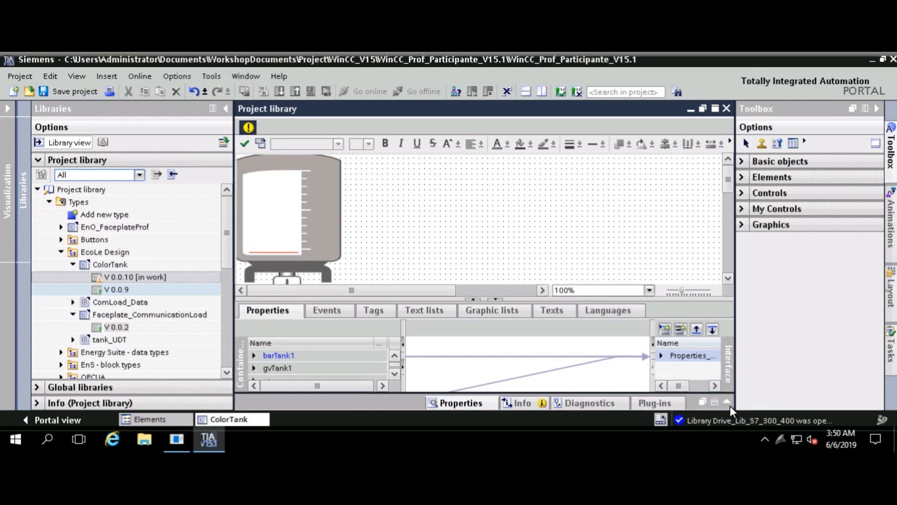
pyautogui.click(730, 406)
pyautogui.click(728, 393)
pyautogui.moveTo(606, 298); pyautogui.dragTo(602, 252)
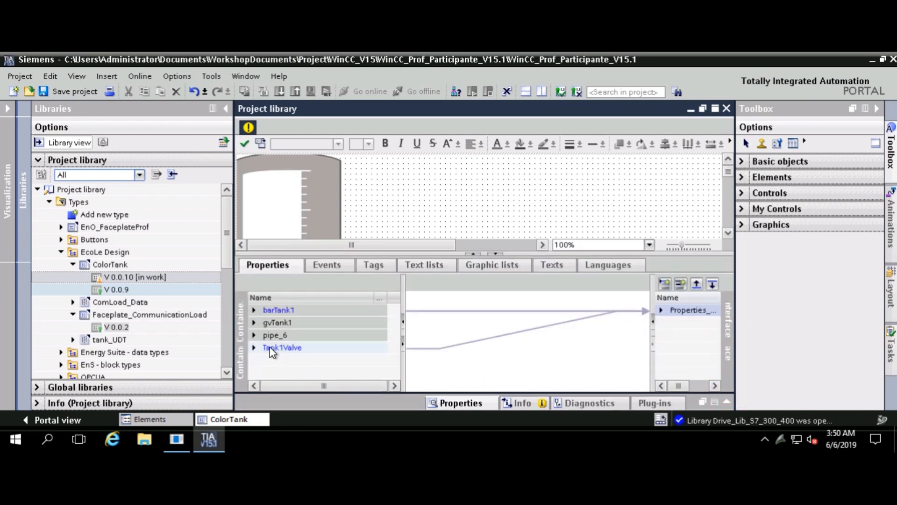
# Expand Tank1Valve, barTank1 and the interface properties to reveal links like TankColor
pyautogui.click(254, 347)
pyautogui.scroll(-1, 302, 360)
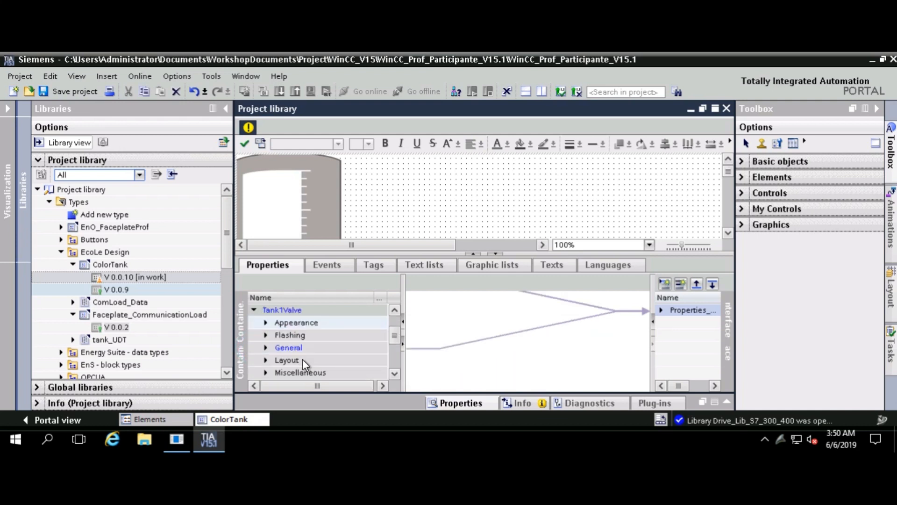
pyautogui.scroll(1, 267, 339)
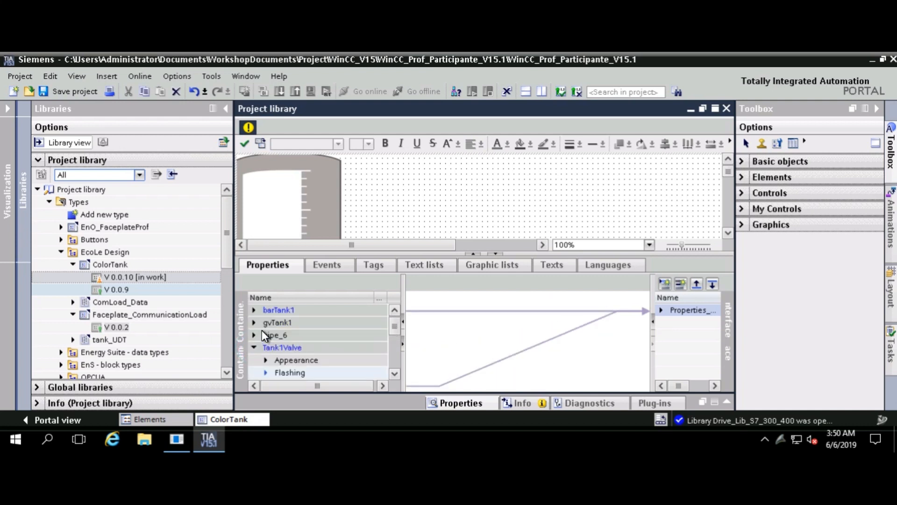
pyautogui.click(253, 310)
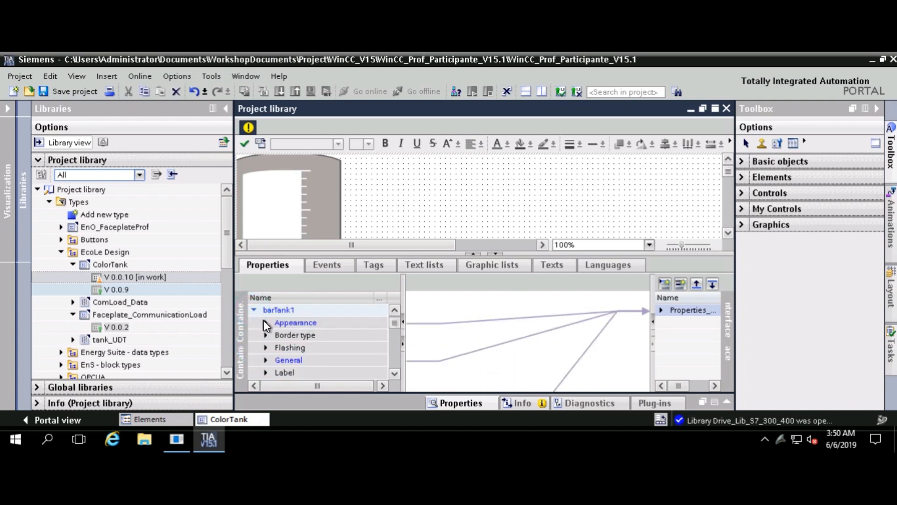
pyautogui.click(659, 310)
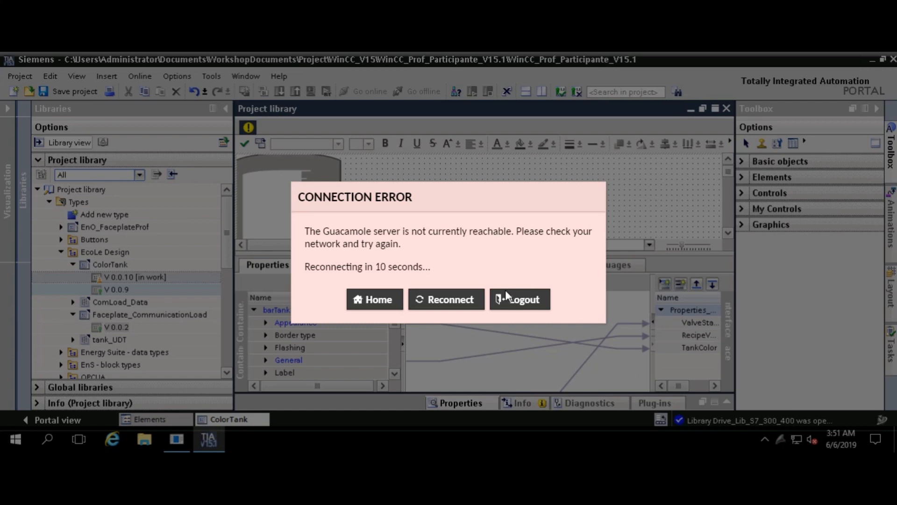
# Retry reconnecting the Guacamole session, then log out and sign back in to the gateway
pyautogui.click(460, 298)
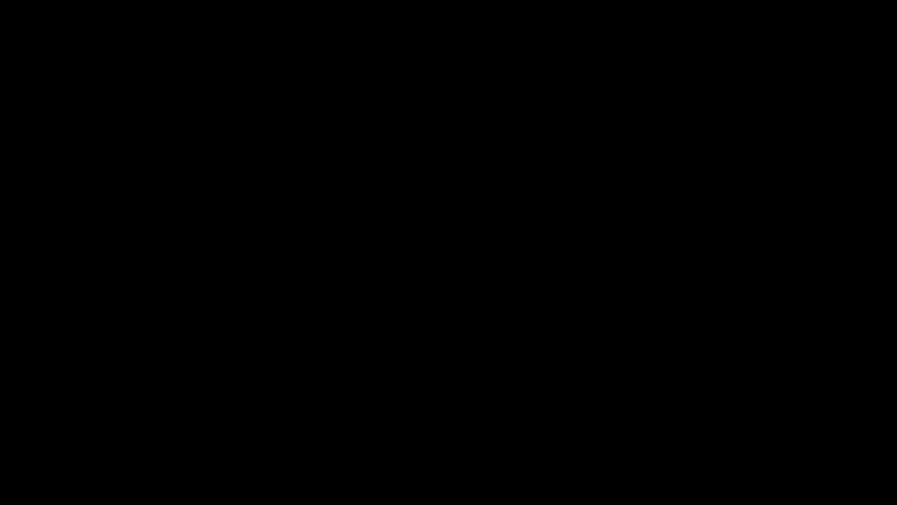
pyautogui.click(448, 301)
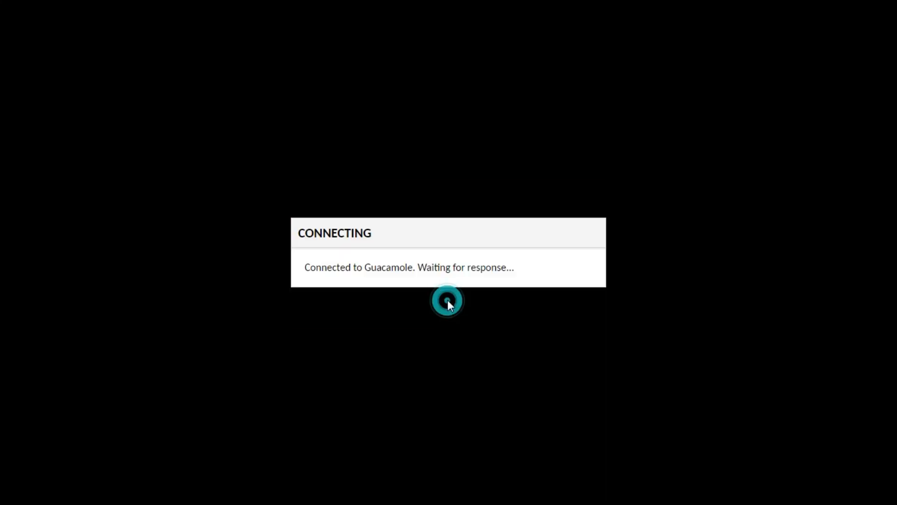
pyautogui.click(448, 301)
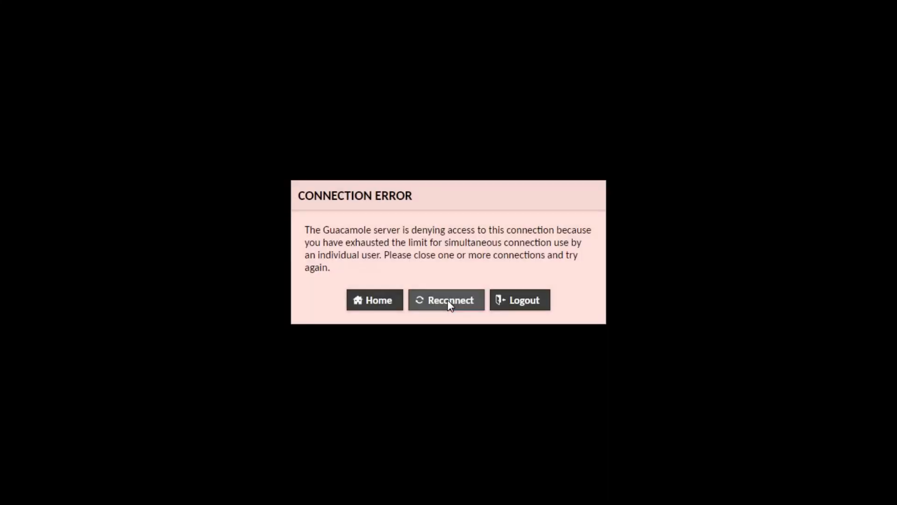
pyautogui.click(448, 301)
pyautogui.click(447, 302)
pyautogui.click(505, 303)
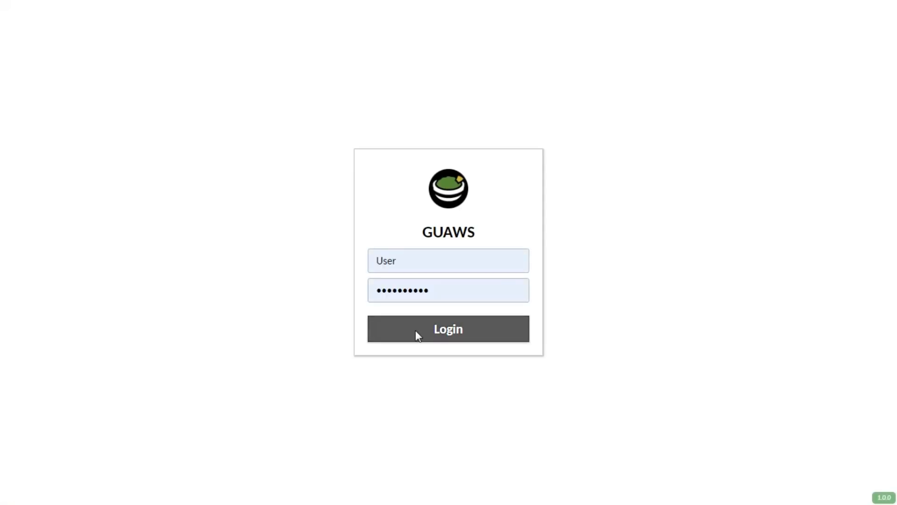
pyautogui.click(427, 330)
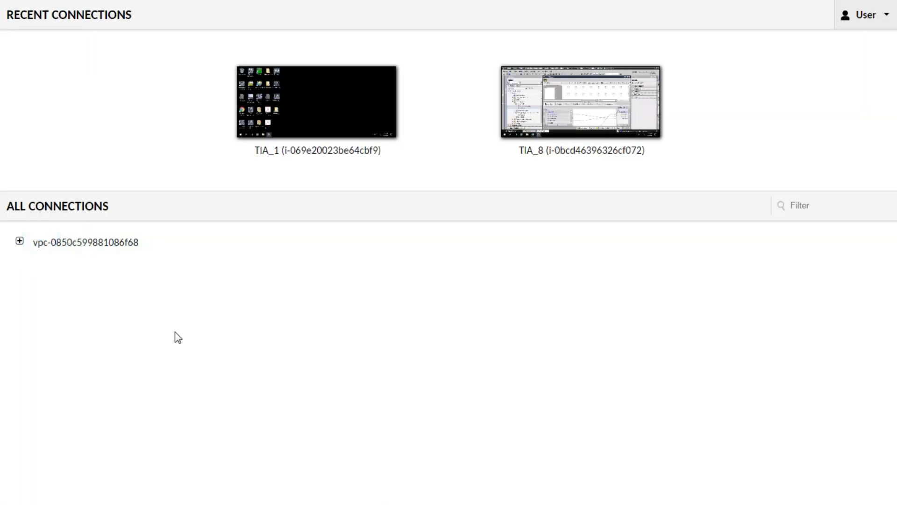
# Open the TIA workstation under vpc > ExpertDays-VNM_TIA_sg and sign in with the Windows password
pyautogui.click(19, 241)
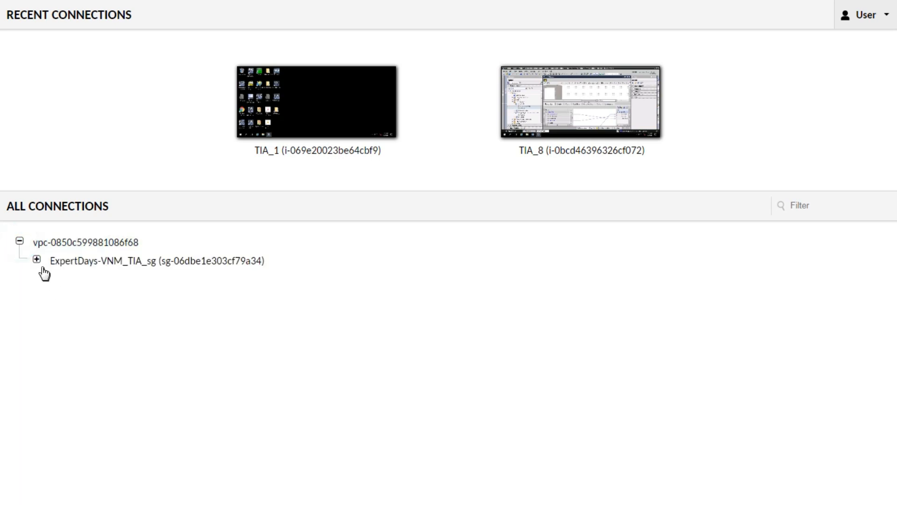
pyautogui.click(37, 260)
pyautogui.scroll(-3, 120, 406)
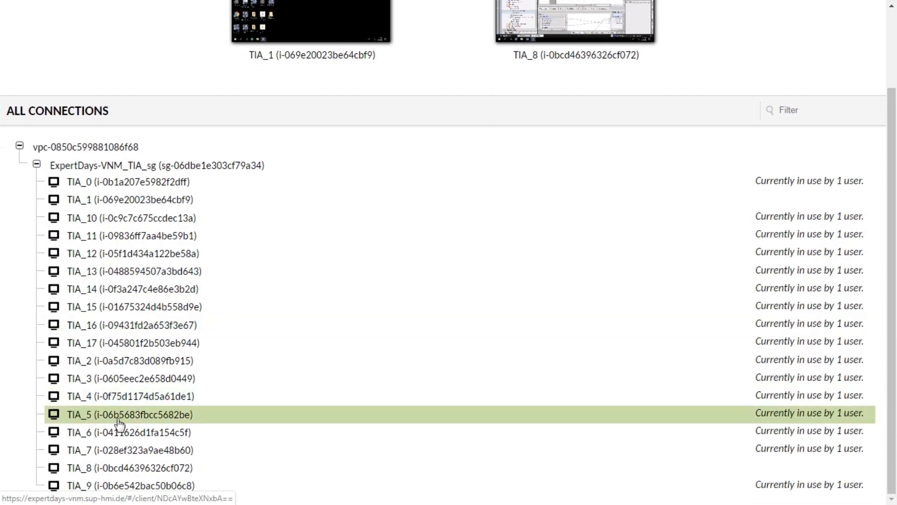
pyautogui.click(129, 462)
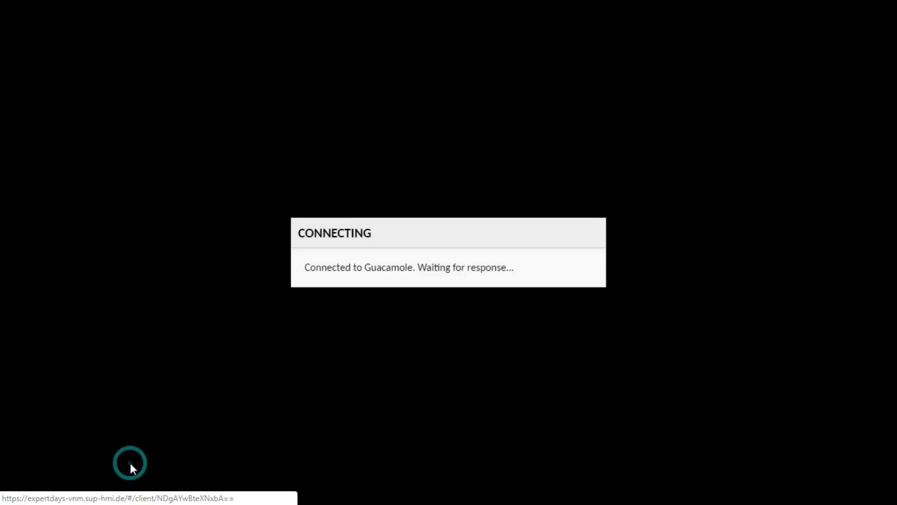
pyautogui.click(404, 342)
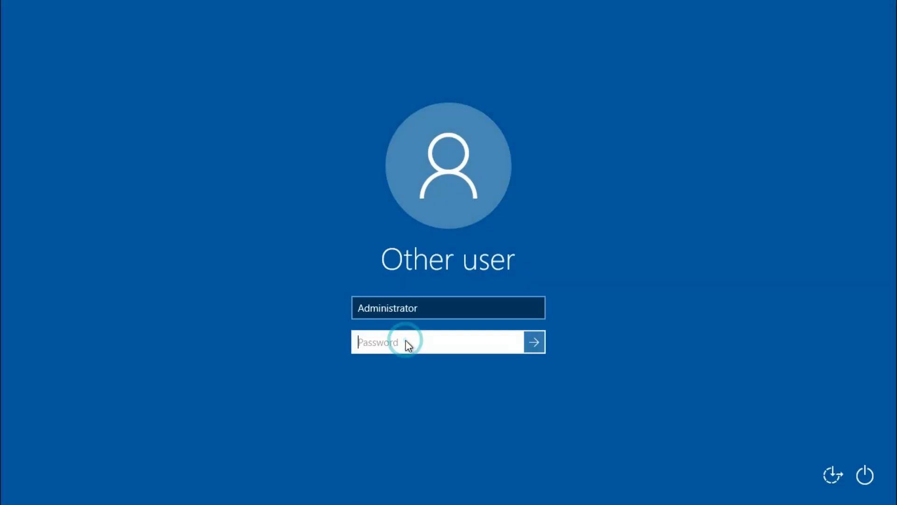
pyautogui.write('Passw0r')
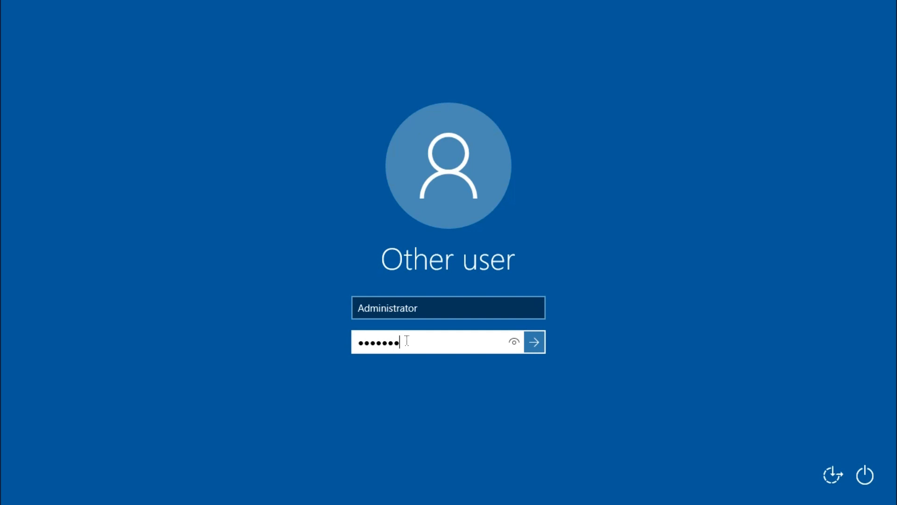
pyautogui.write('d12')
pyautogui.press('Return')
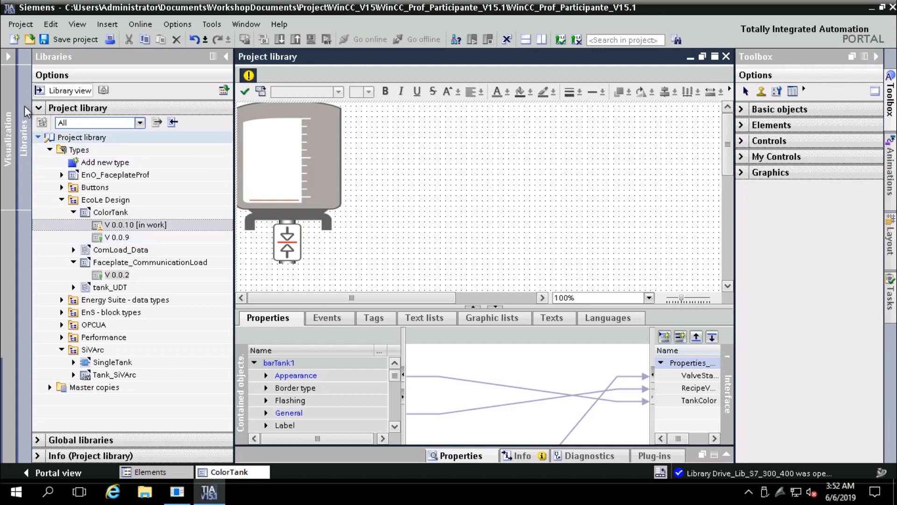
# Close the library view and delete the left tank and valve group from 02_Botteling
pyautogui.click(7, 58)
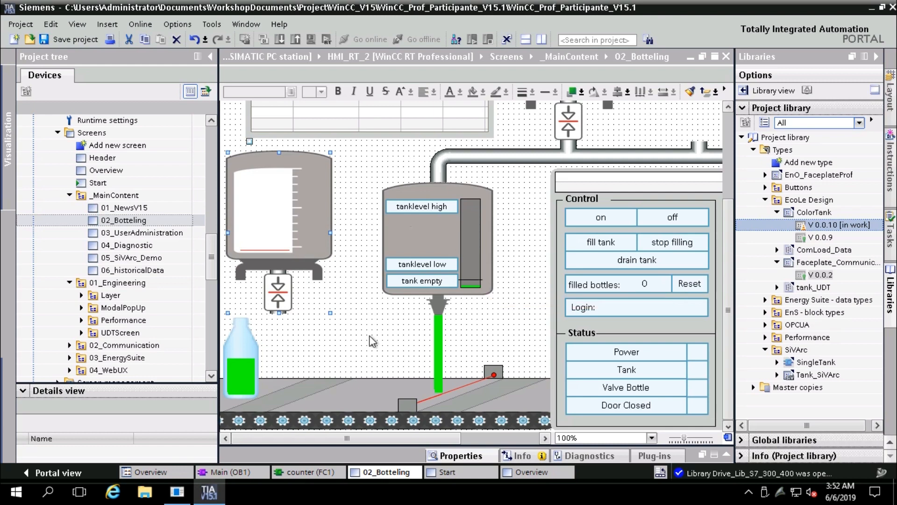
pyautogui.click(296, 240)
pyautogui.press('Delete')
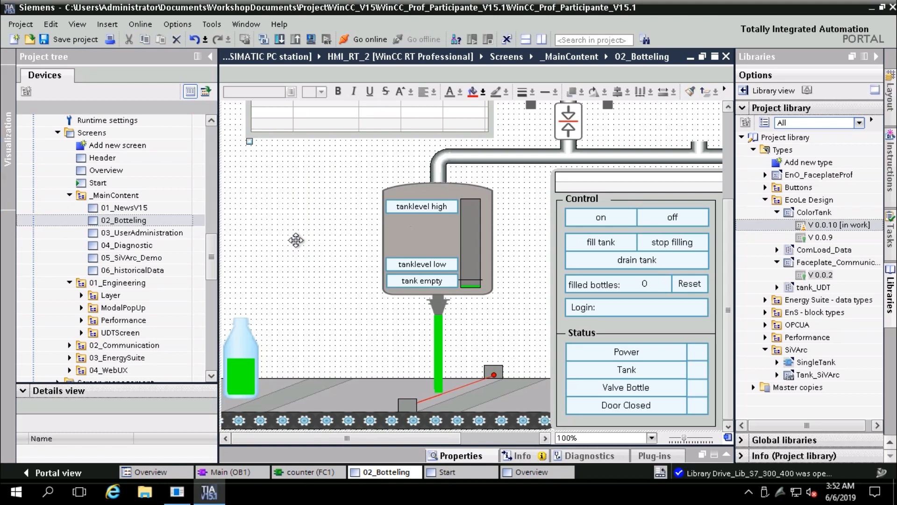
pyautogui.click(235, 370)
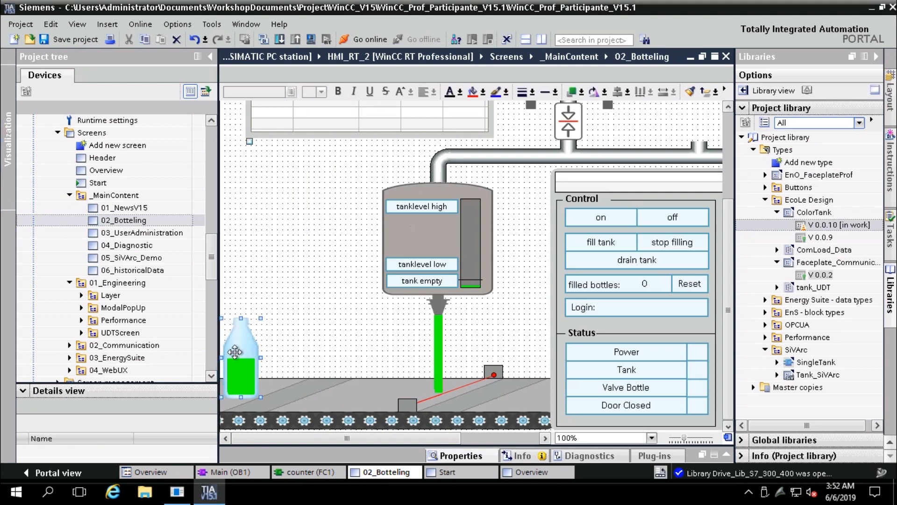
pyautogui.click(290, 312)
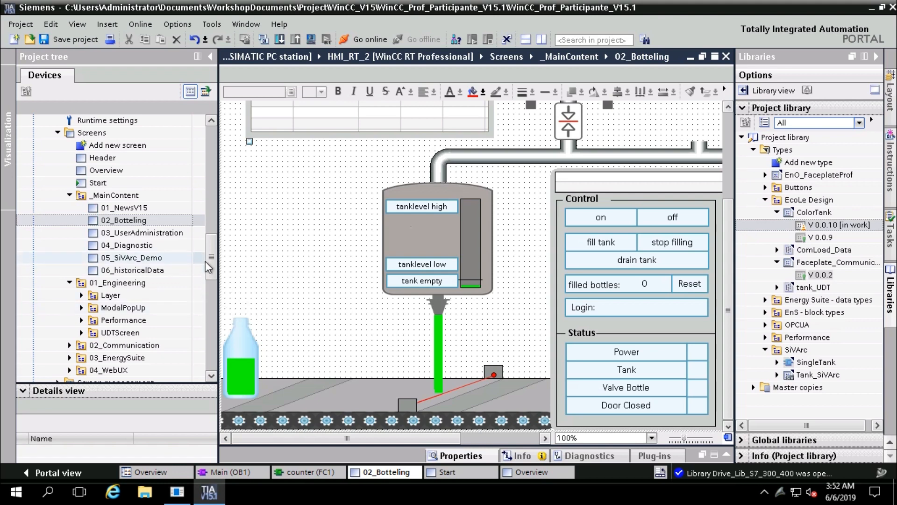
pyautogui.moveTo(206, 260); pyautogui.dragTo(212, 282)
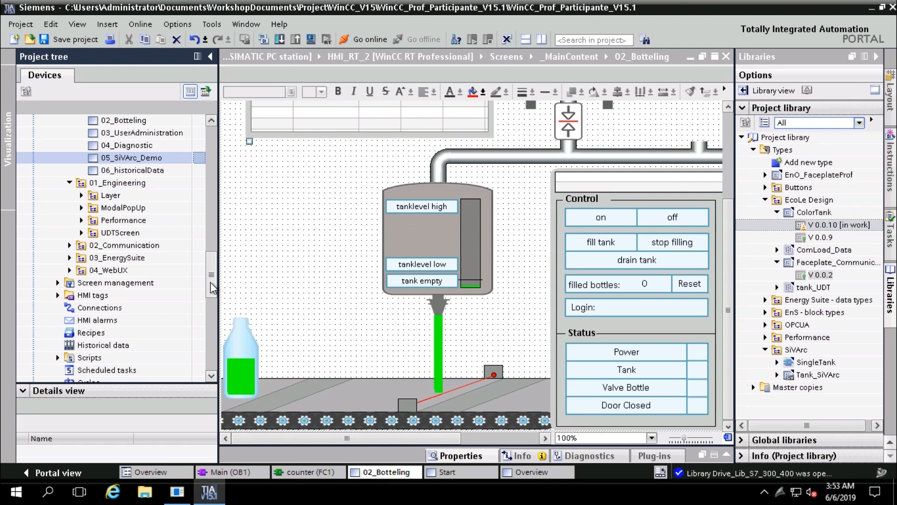
pyautogui.click(473, 233)
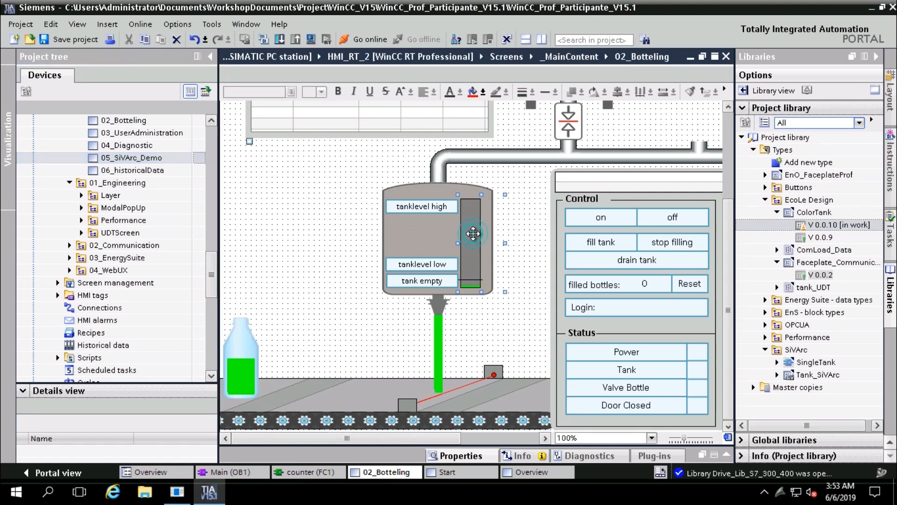
pyautogui.doubleClick(473, 233)
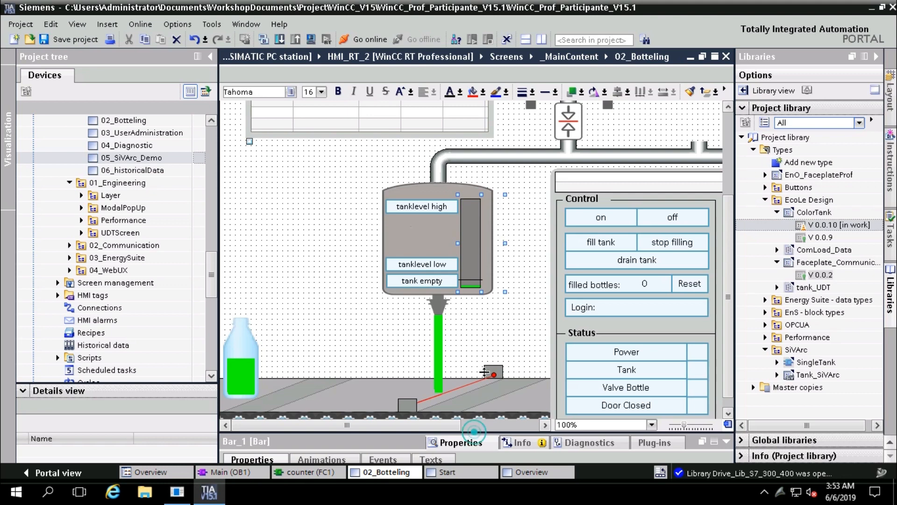
pyautogui.moveTo(474, 433); pyautogui.dragTo(485, 286)
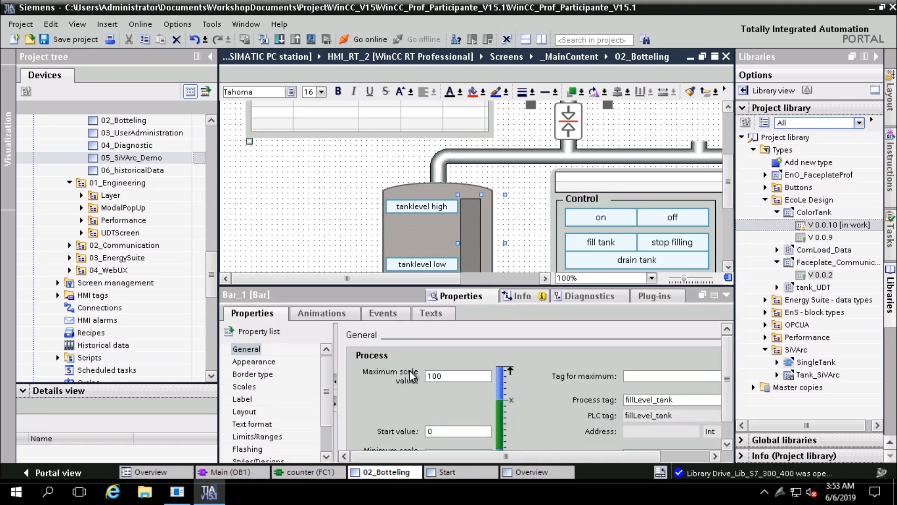
pyautogui.click(312, 319)
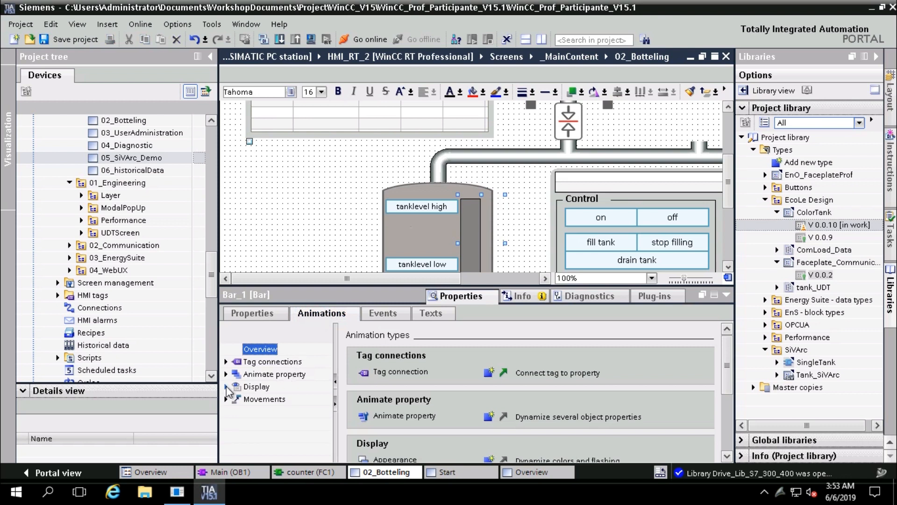
pyautogui.click(226, 386)
pyautogui.click(226, 374)
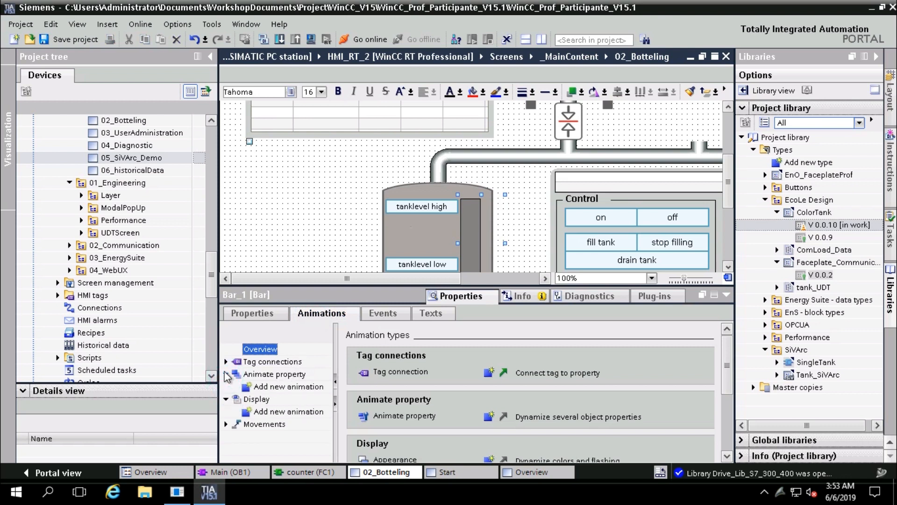
pyautogui.click(226, 361)
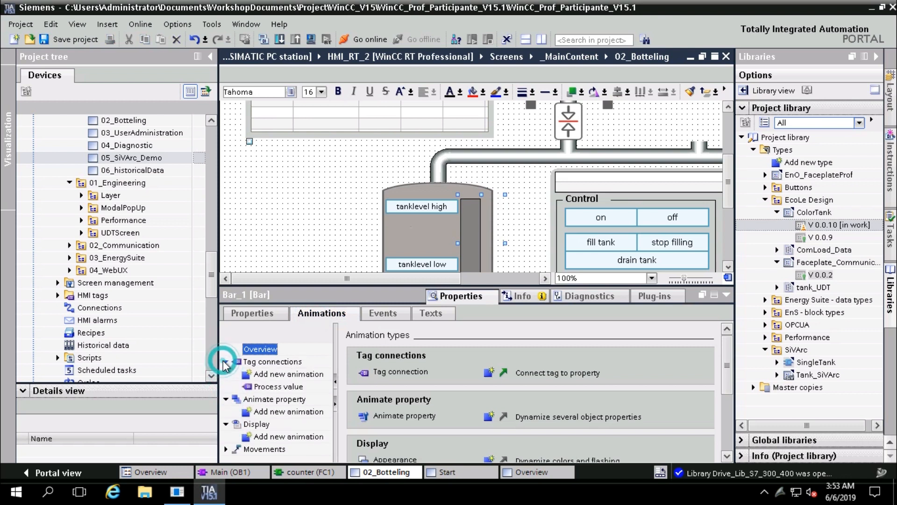
pyautogui.click(265, 387)
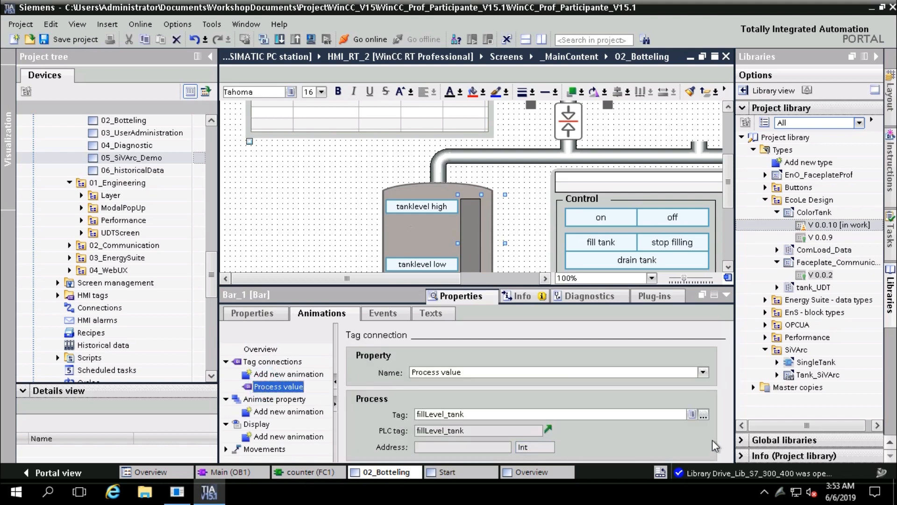
pyautogui.click(704, 414)
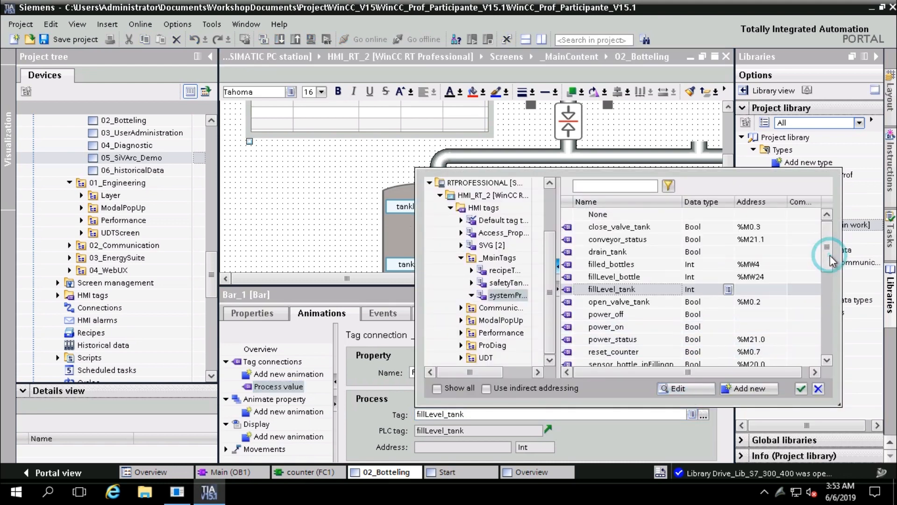
pyautogui.moveTo(830, 255); pyautogui.dragTo(828, 273)
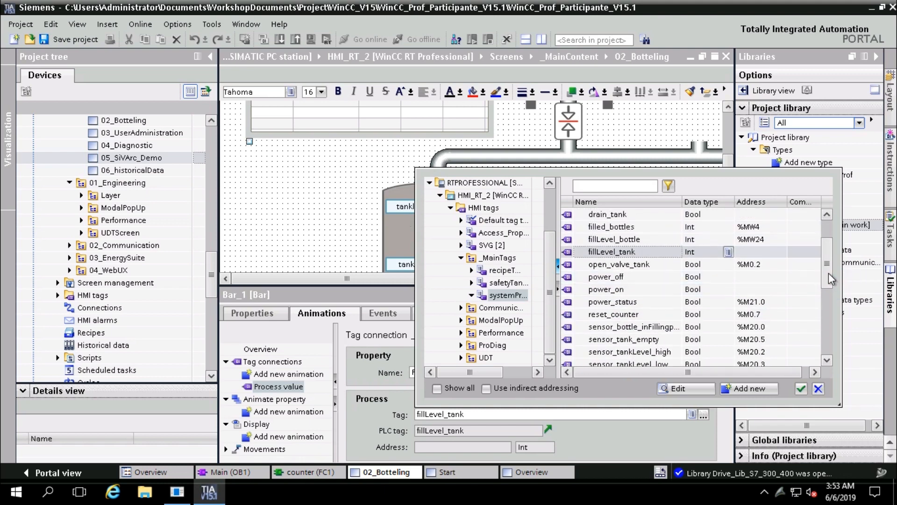
pyautogui.click(814, 373)
pyautogui.click(814, 372)
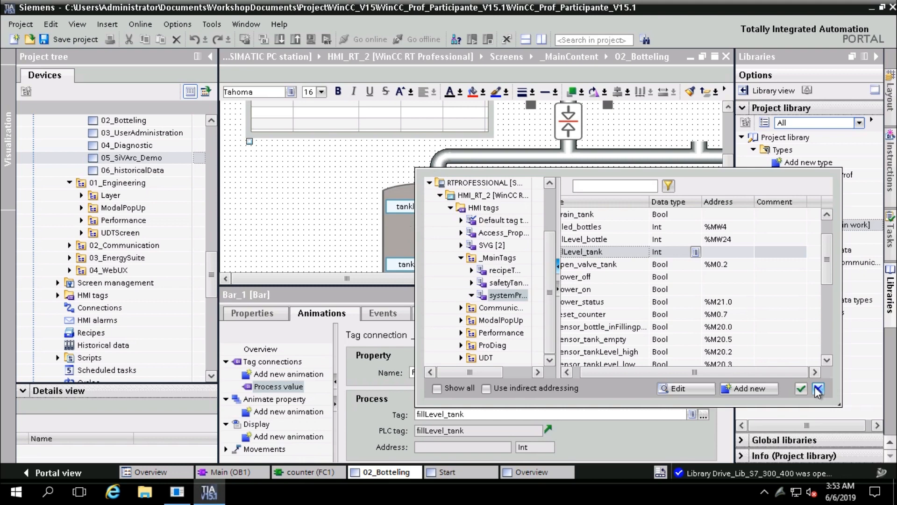
pyautogui.click(817, 388)
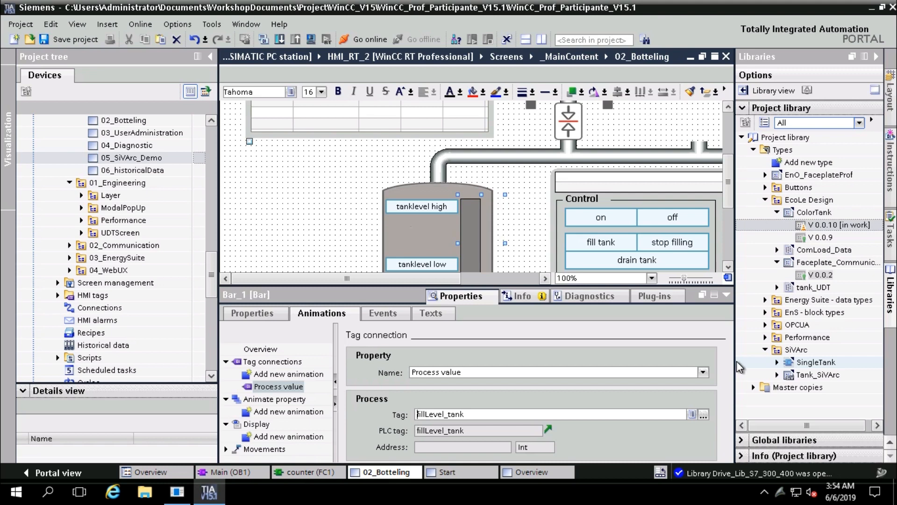
# Collapse the properties panel and scroll 02_Botteling right to show the tank, Control panel and E-STOP
pyautogui.click(312, 219)
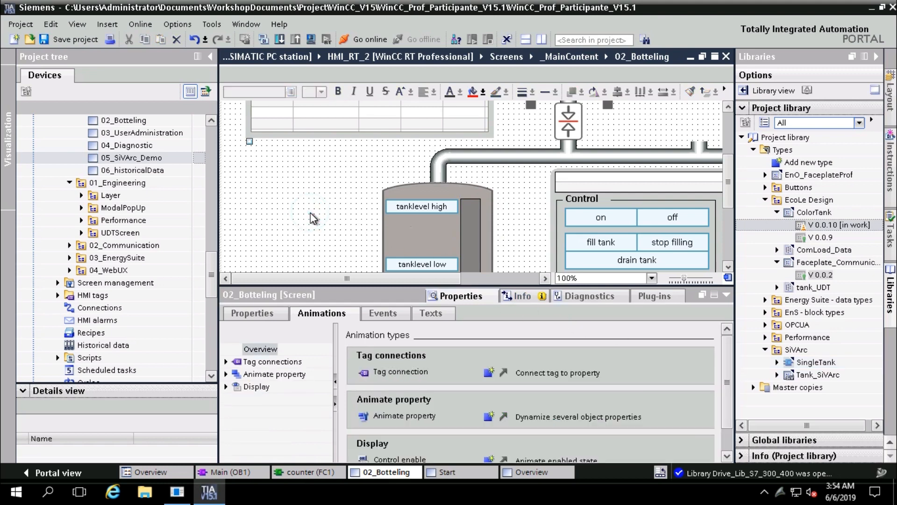
pyautogui.scroll(-3, 313, 218)
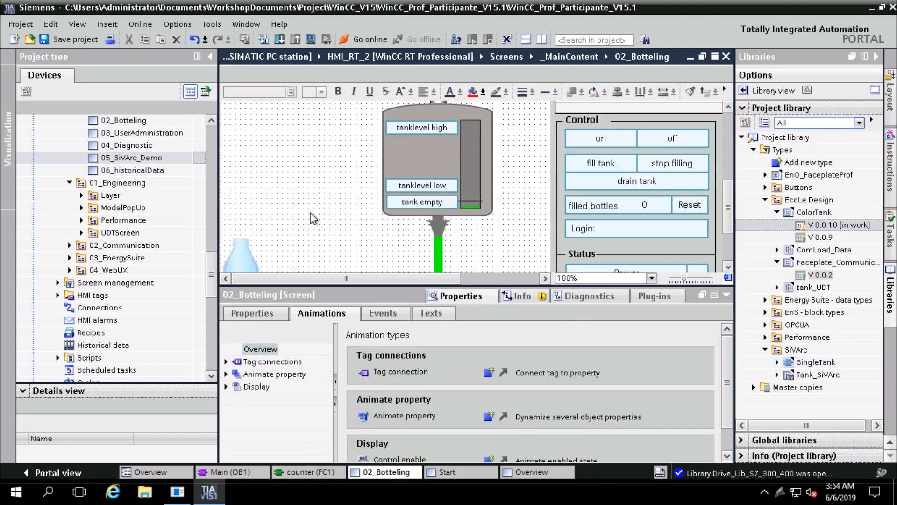
pyautogui.scroll(3, 310, 213)
pyautogui.scroll(-3, 311, 213)
pyautogui.scroll(5, 541, 252)
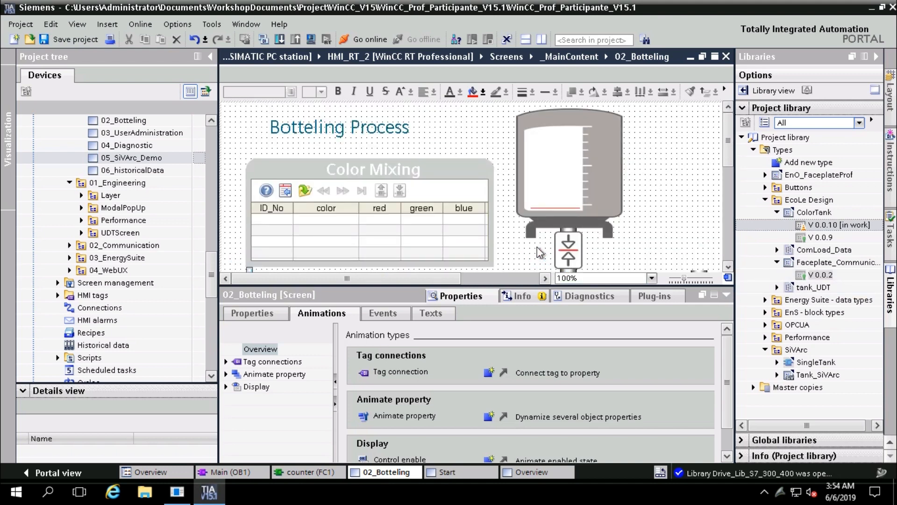
pyautogui.scroll(-3, 539, 252)
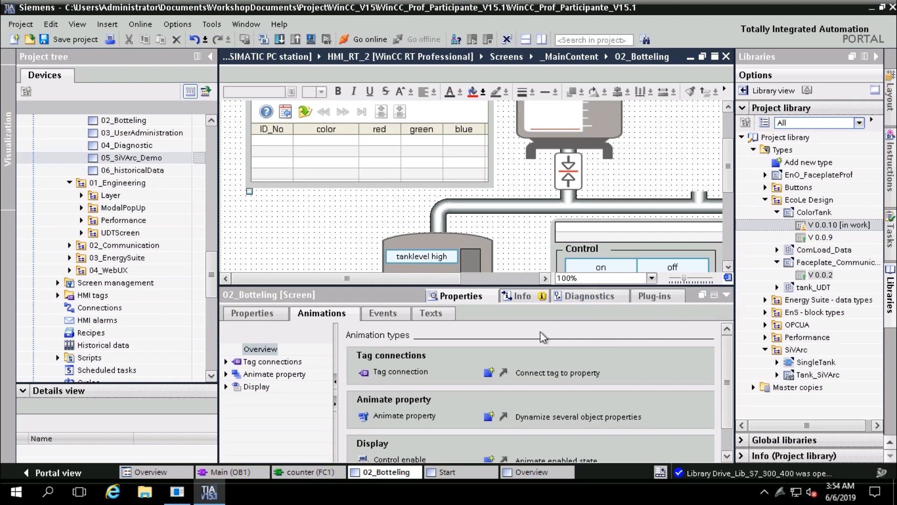
pyautogui.click(726, 295)
pyautogui.moveTo(442, 439); pyautogui.dragTo(589, 397)
pyautogui.scroll(2, 589, 395)
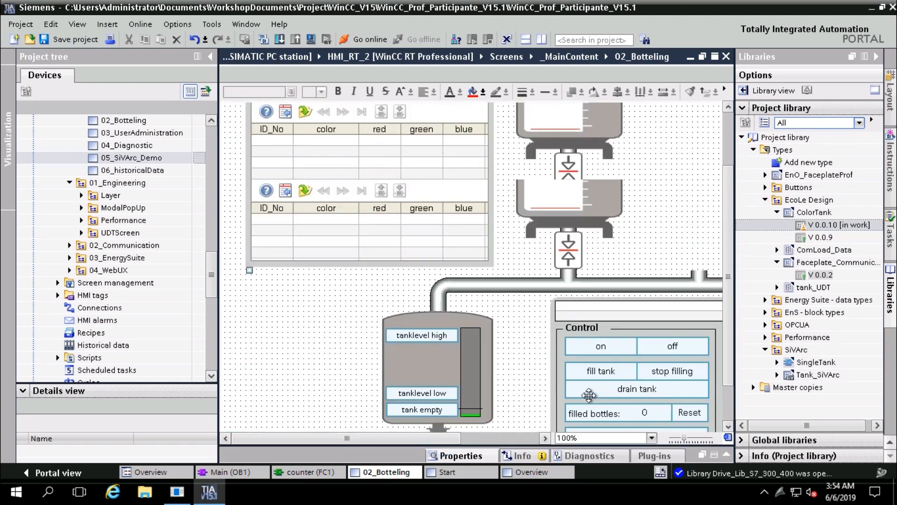
pyautogui.scroll(2, 589, 395)
pyautogui.moveTo(460, 436); pyautogui.dragTo(535, 440)
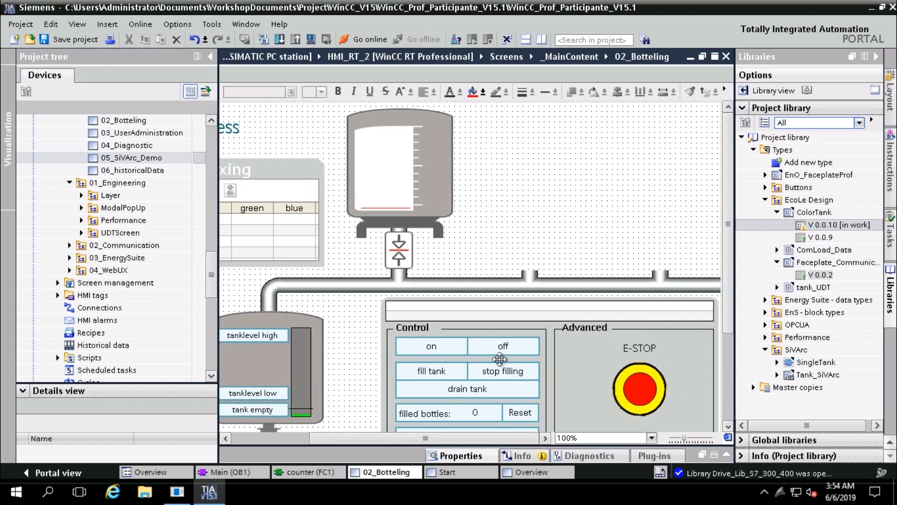
# Select the ColorTank faceplate and expand HMI tags to list Default tag table, Access_Properties, SVG and _MainTags
pyautogui.click(414, 204)
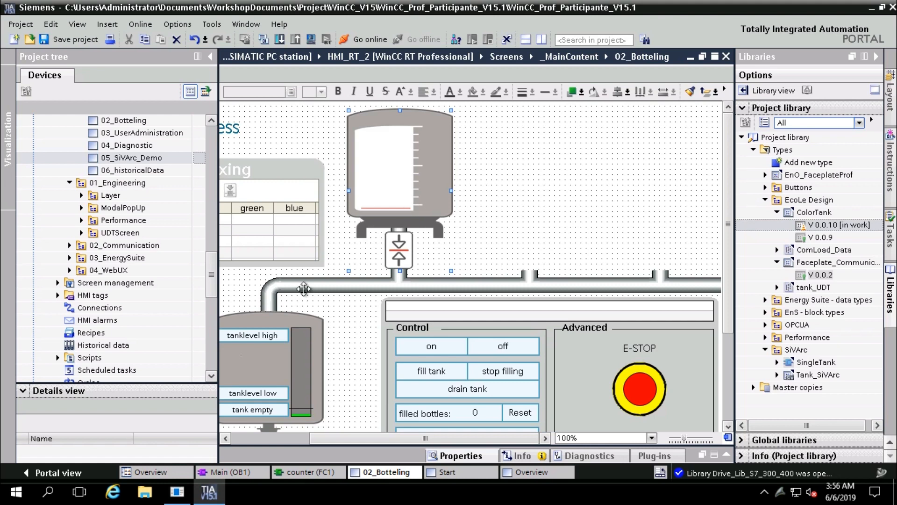
pyautogui.click(59, 295)
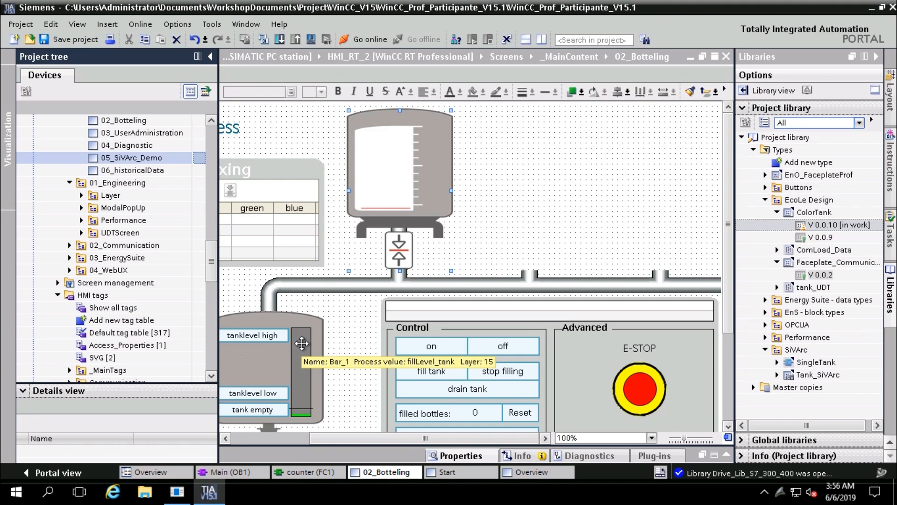
# Open ColorTank_1's animations and confirm RecipeValue is tag-connected to recipe_red
pyautogui.doubleClick(379, 204)
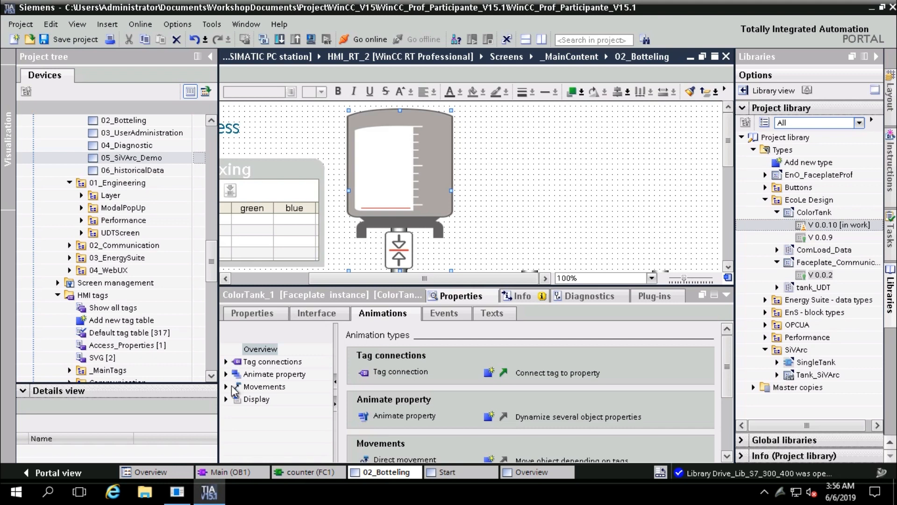
pyautogui.click(226, 375)
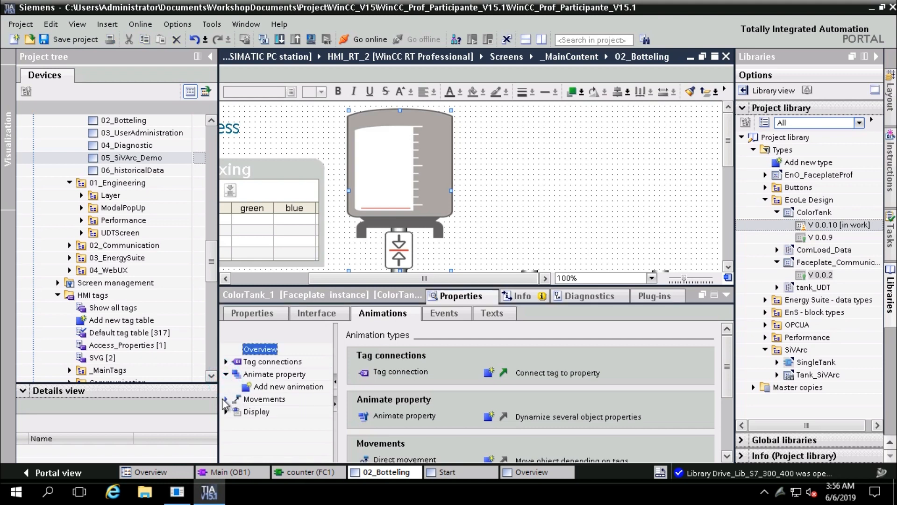
pyautogui.click(225, 399)
pyautogui.click(225, 362)
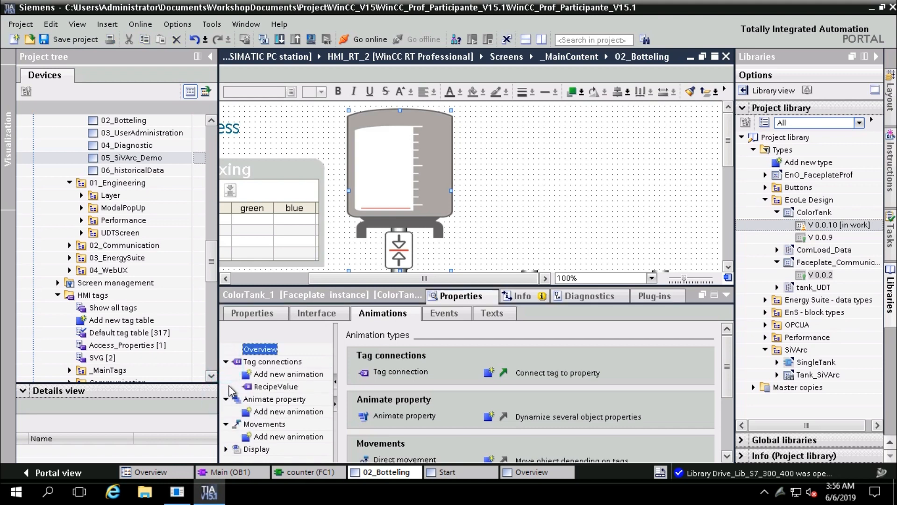
pyautogui.click(270, 387)
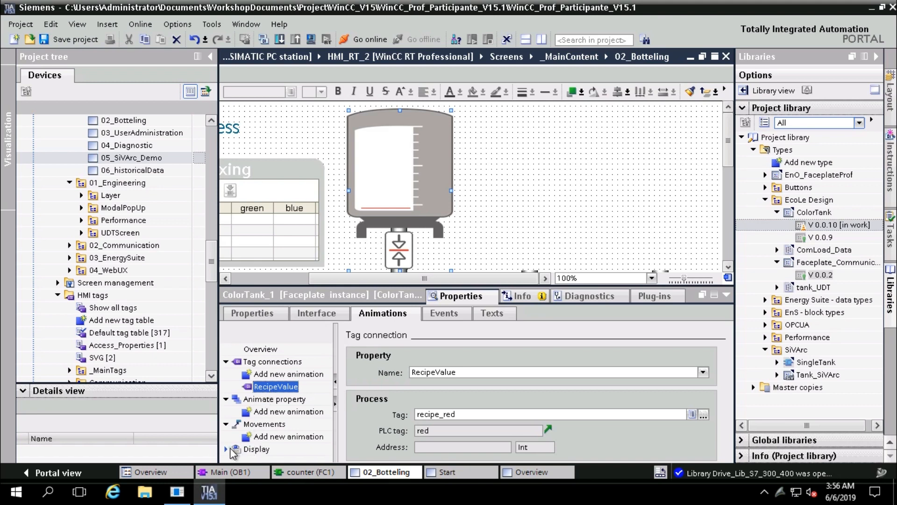
pyautogui.click(226, 449)
pyautogui.scroll(-1, 256, 423)
pyautogui.scroll(1, 256, 423)
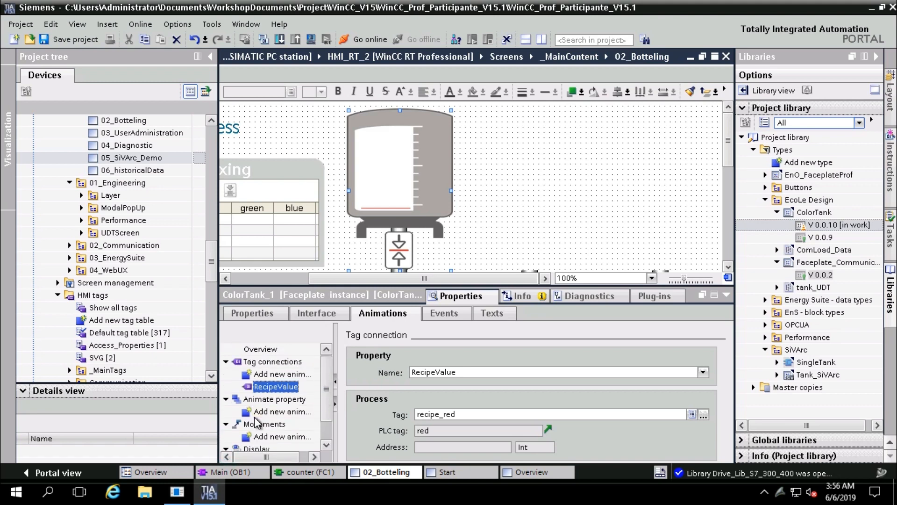
# Check the faceplate's left-mouse-button event, then view its interface listing Properties_Faceplate
pyautogui.click(444, 313)
pyautogui.click(274, 362)
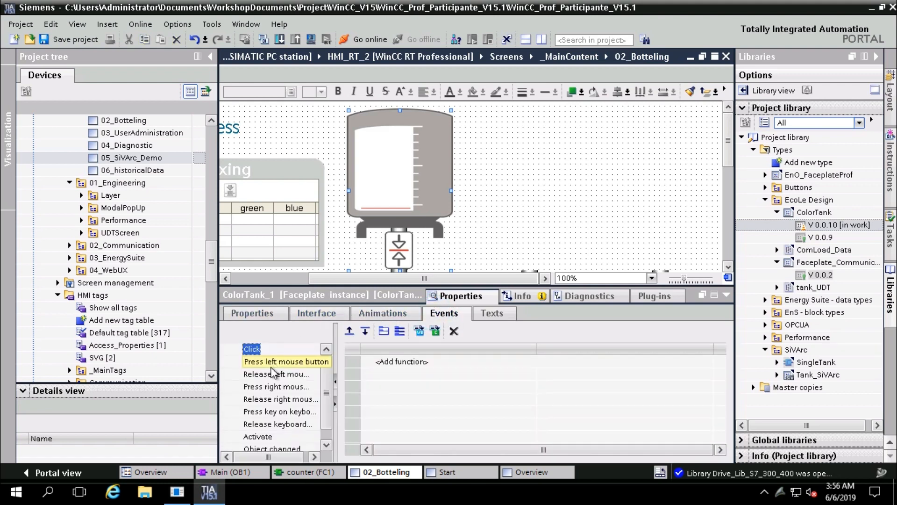
pyautogui.click(293, 315)
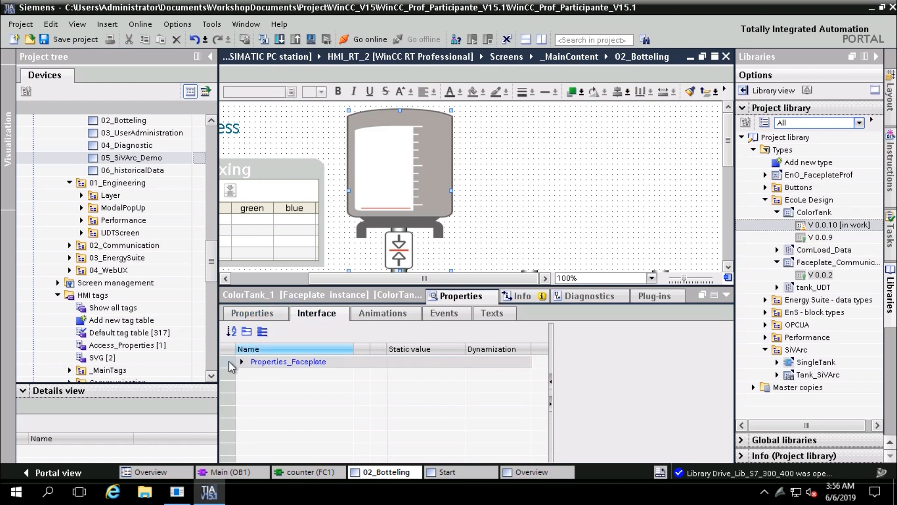
# Expand Properties_Faceplate to review the RecipeValue, TankColor and ValveStatus change events
pyautogui.click(239, 365)
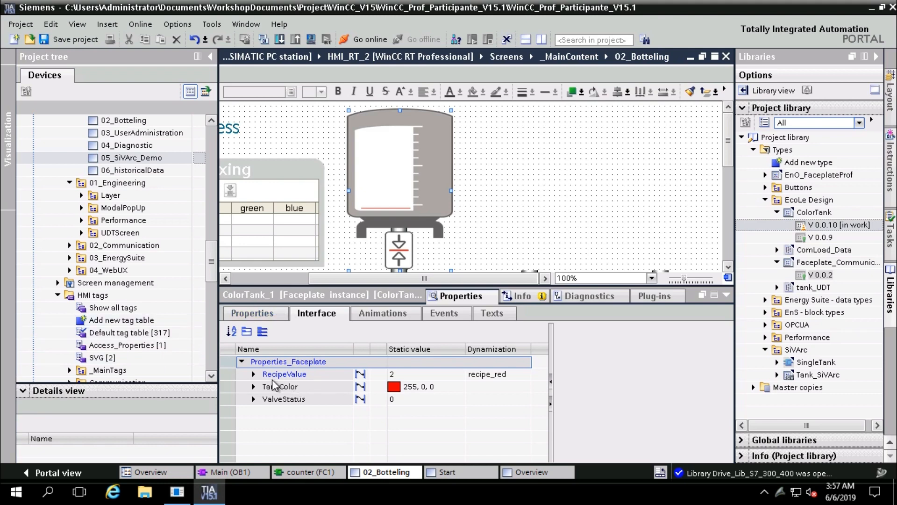
pyautogui.click(253, 374)
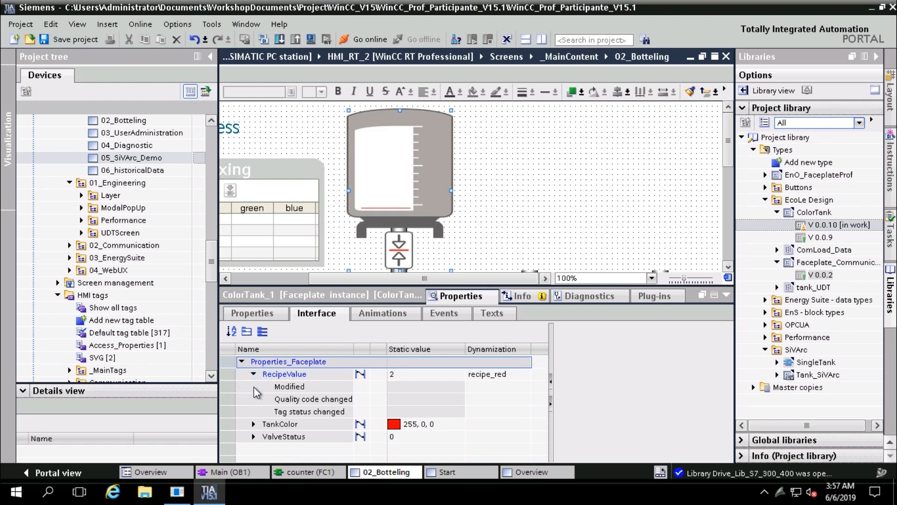
pyautogui.click(254, 425)
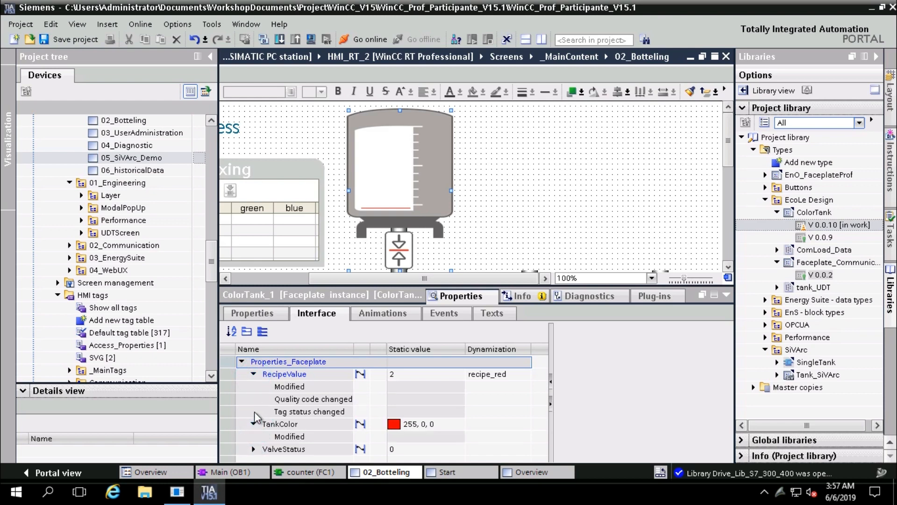
pyautogui.click(253, 450)
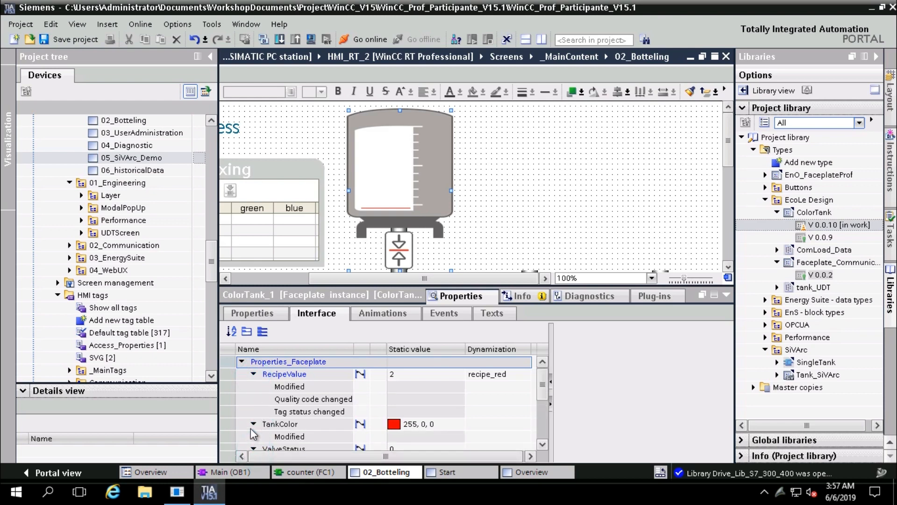
pyautogui.scroll(-2, 251, 423)
pyautogui.scroll(2, 250, 419)
# Review Miscellaneous and runtime security properties, then show RecipeValue's recipe_red connection to PLC tag red (Int)
pyautogui.click(249, 314)
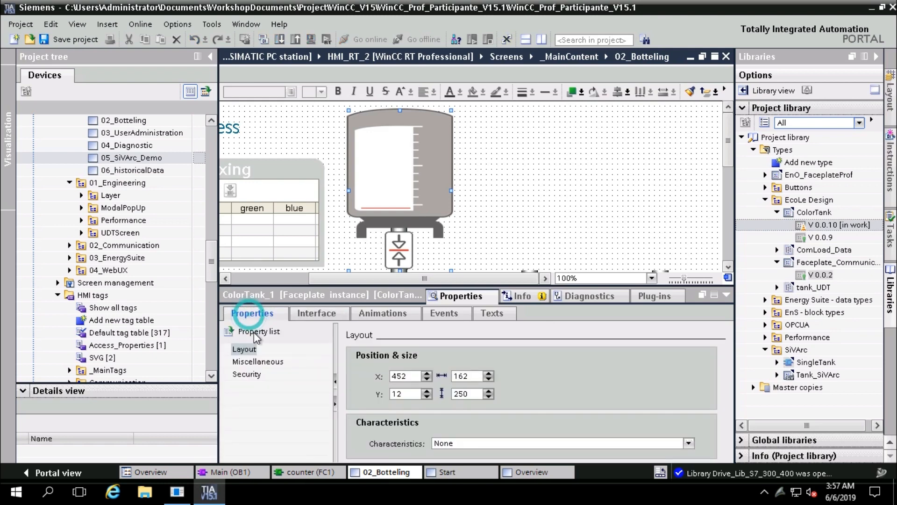
pyautogui.click(254, 361)
pyautogui.click(254, 375)
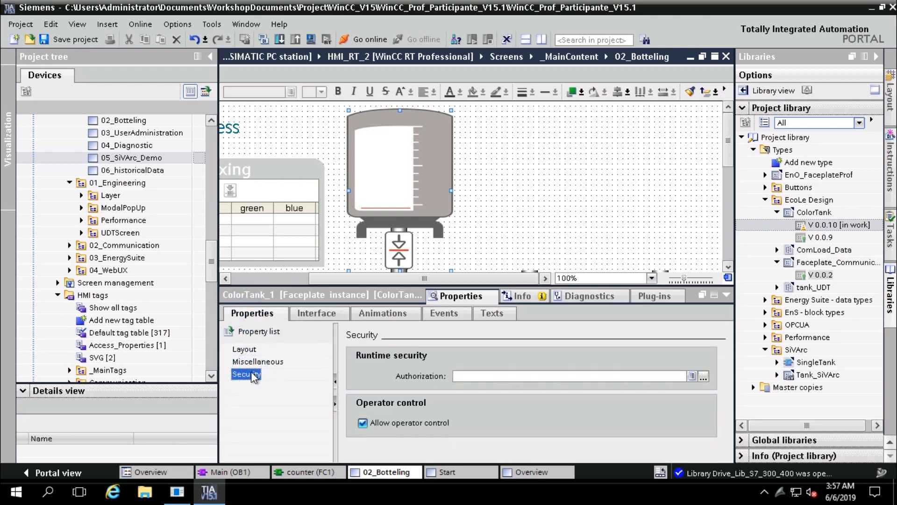
pyautogui.click(331, 313)
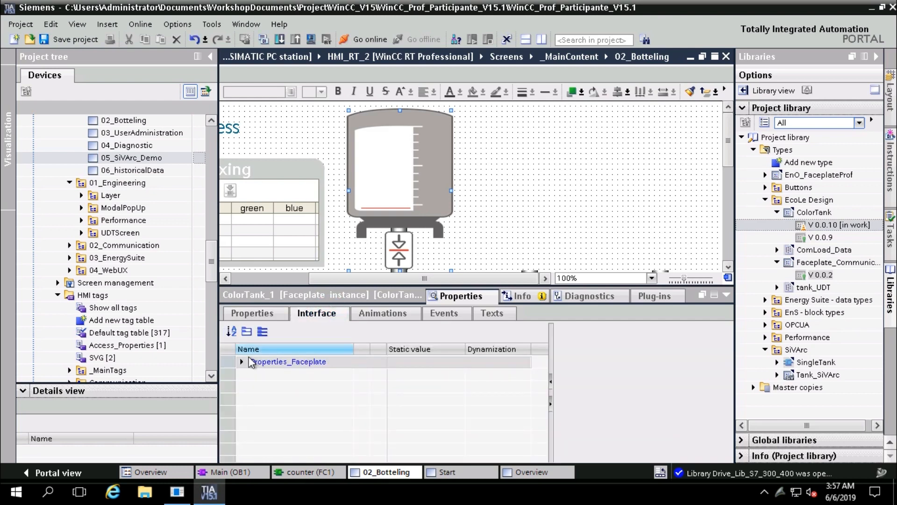
pyautogui.click(242, 362)
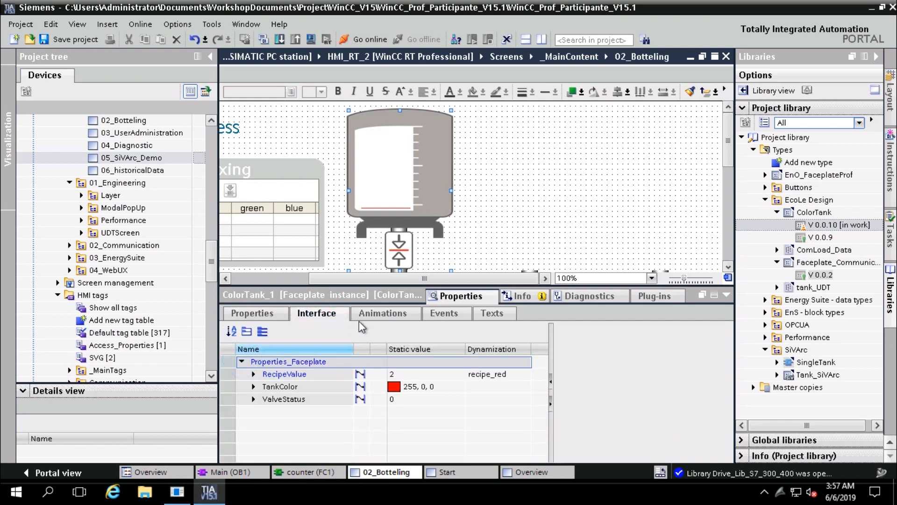
pyautogui.click(398, 312)
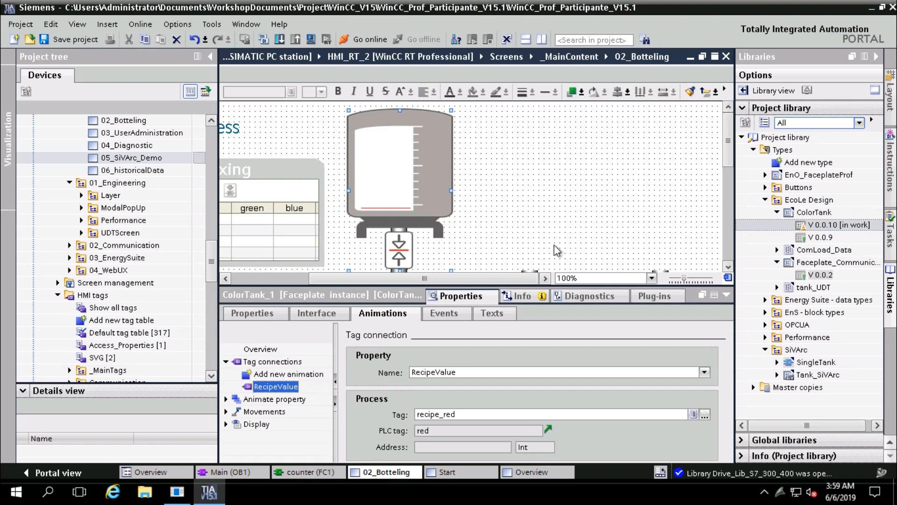
# Add a third ColorTank faceplate on the right and align all three tanks by their tops
pyautogui.click(728, 296)
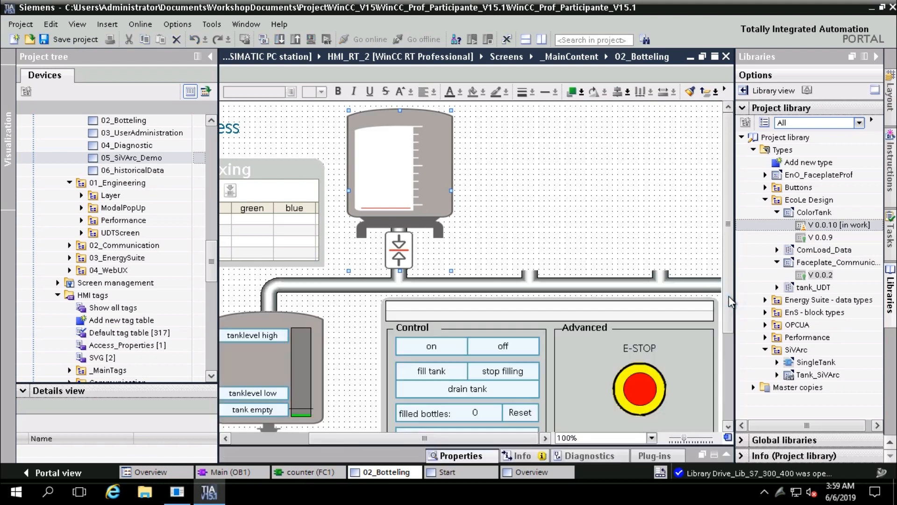
pyautogui.moveTo(460, 186); pyautogui.dragTo(666, 190)
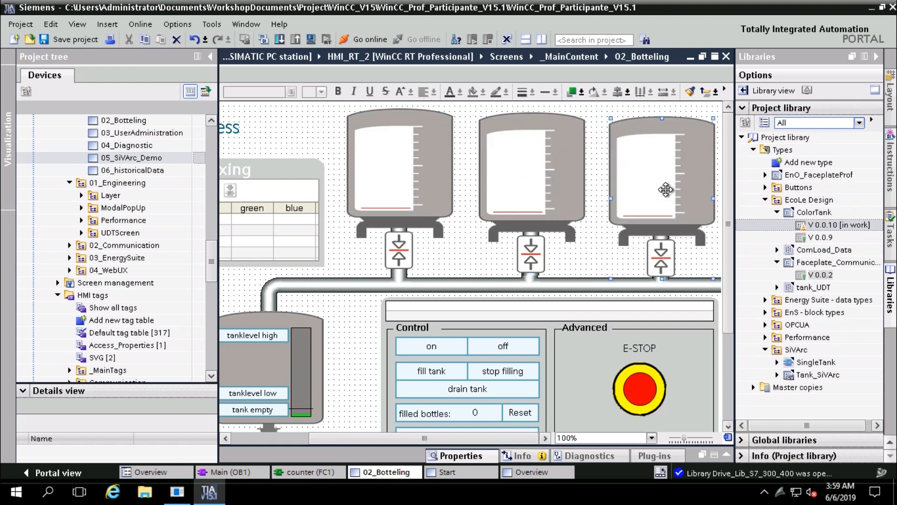
pyautogui.click(397, 180)
pyautogui.keyDown('shift'); pyautogui.click(513, 171); pyautogui.keyUp('shift')
pyautogui.keyDown('shift'); pyautogui.click(625, 171); pyautogui.keyUp('shift')
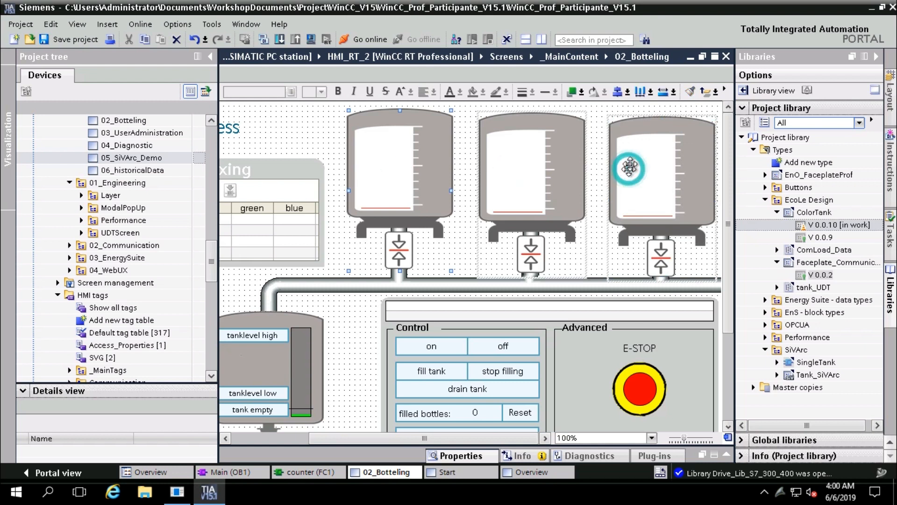
pyautogui.click(627, 92)
pyautogui.click(637, 124)
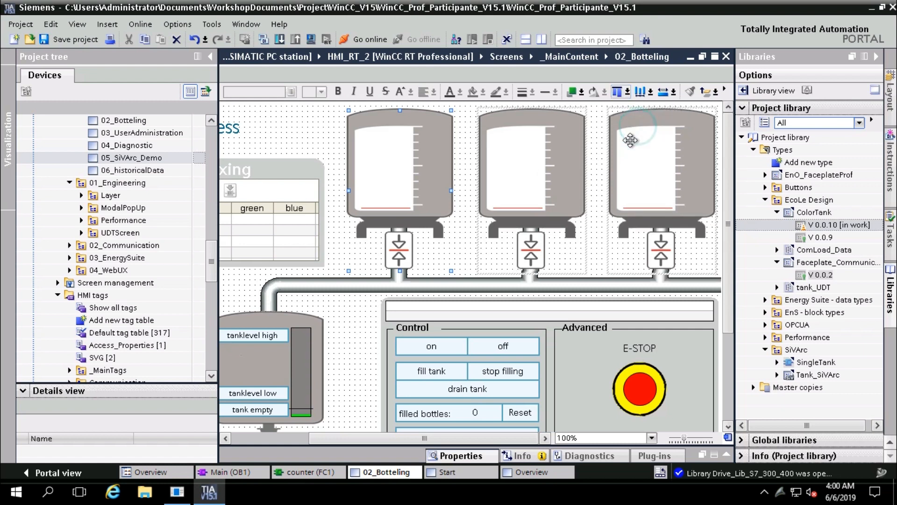
# Select the middle tank, ColorTank_2, and open its animation properties
pyautogui.click(320, 138)
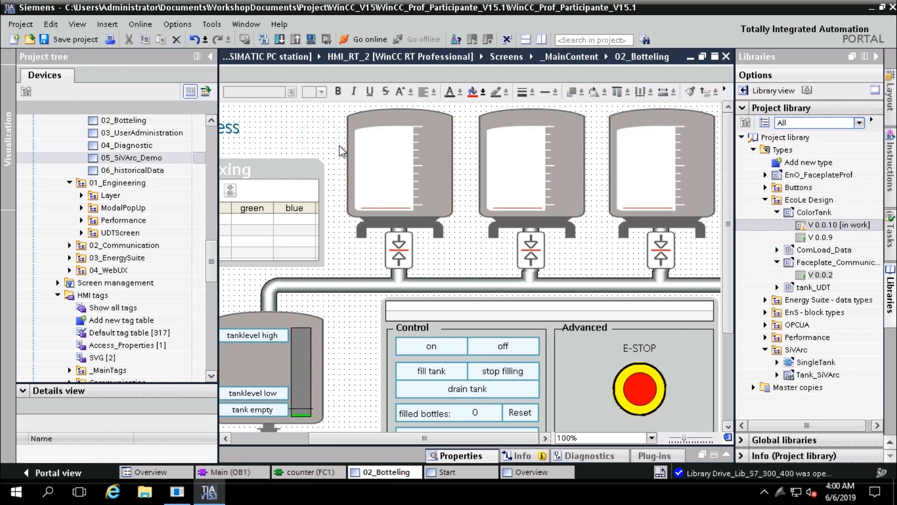
pyautogui.click(538, 194)
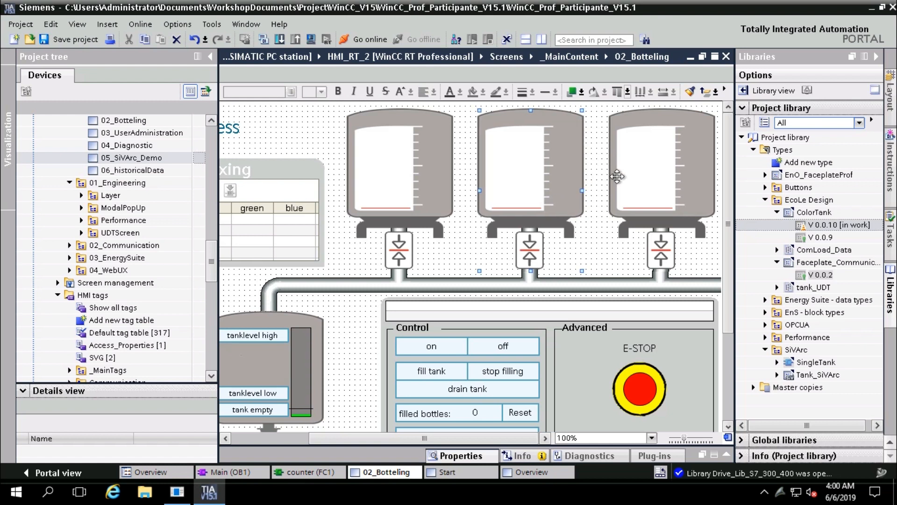
pyautogui.click(643, 171)
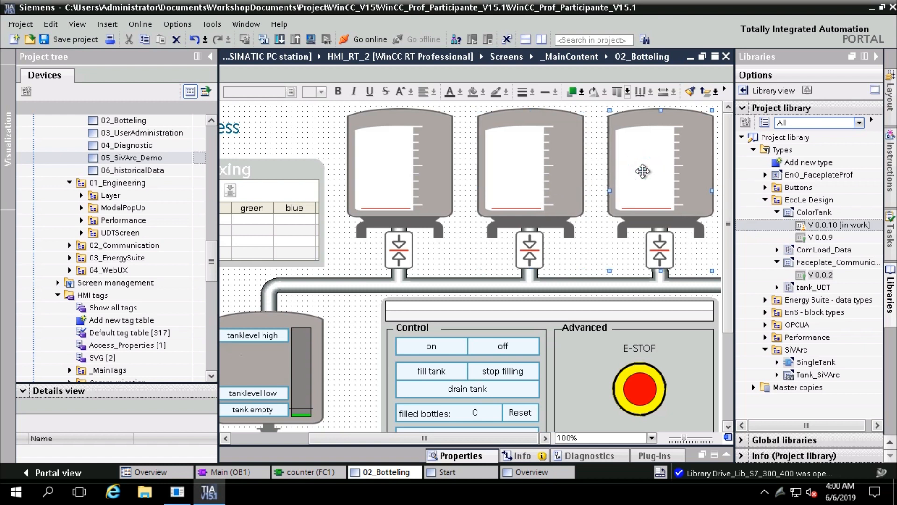
pyautogui.click(309, 128)
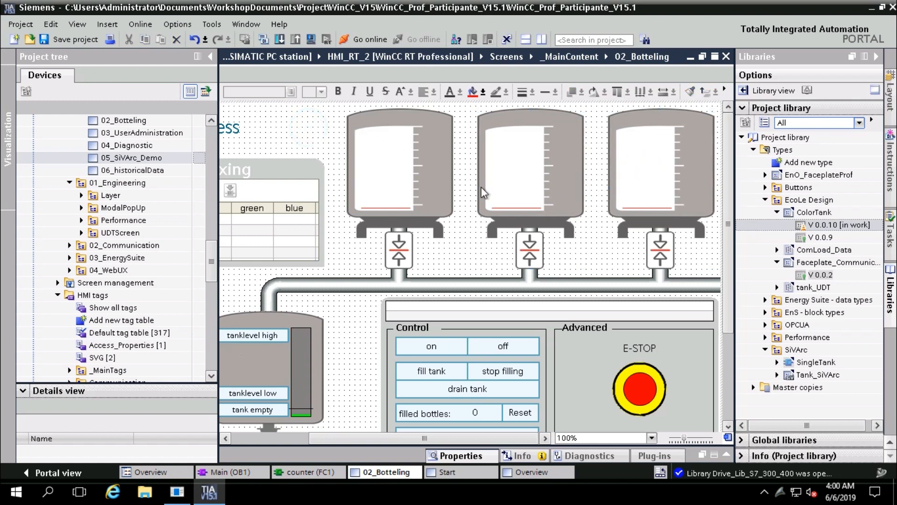
pyautogui.doubleClick(524, 170)
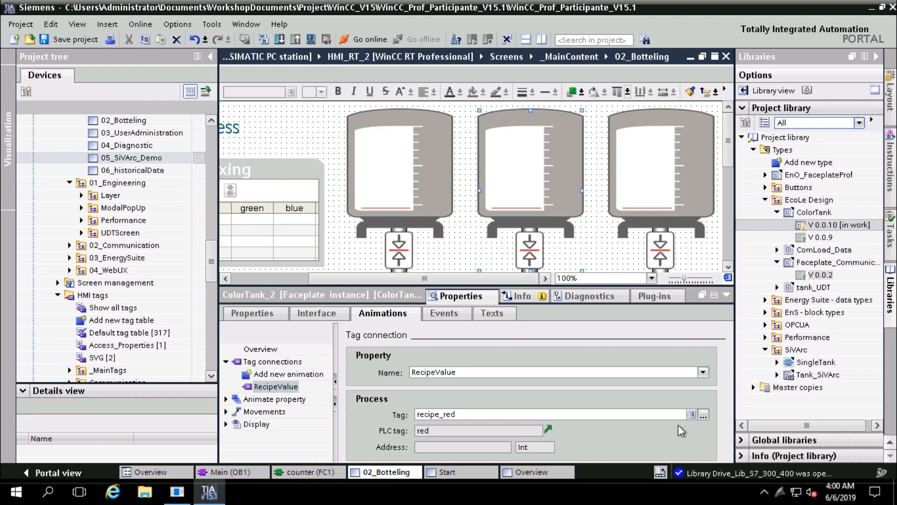
# Browse HMI tags for ColorTank_2's RecipeValue, listing the _MainTags recipe tags with recipe_red
pyautogui.click(703, 417)
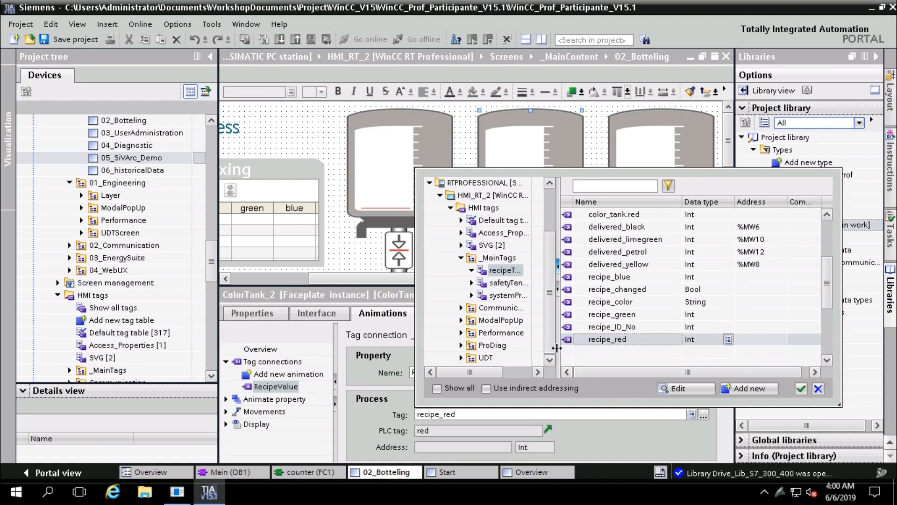
# Widen and review the recipe tag list, then cancel, keeping RecipeValue on recipe_red
pyautogui.moveTo(555, 351); pyautogui.dragTo(577, 353)
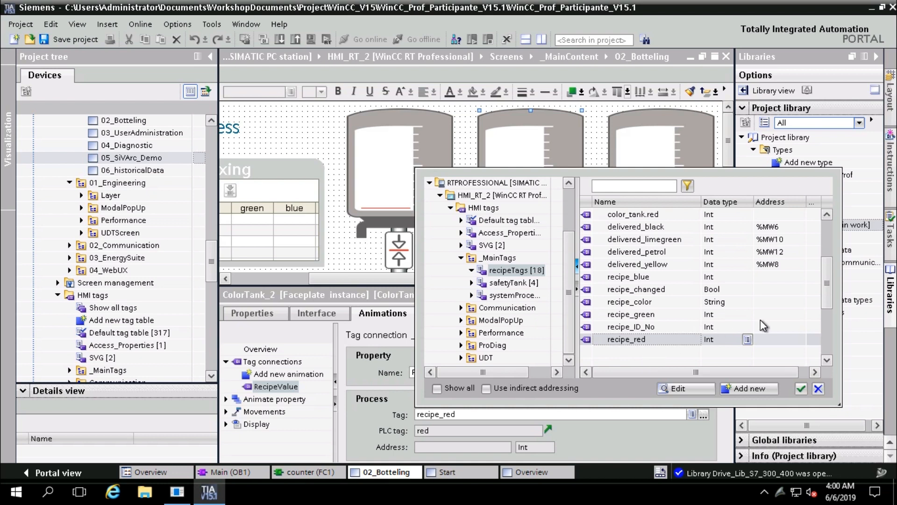
pyautogui.moveTo(828, 289)
pyautogui.mouseDown()
pyautogui.moveTo(830, 250)
pyautogui.moveTo(826, 285)
pyautogui.mouseUp()
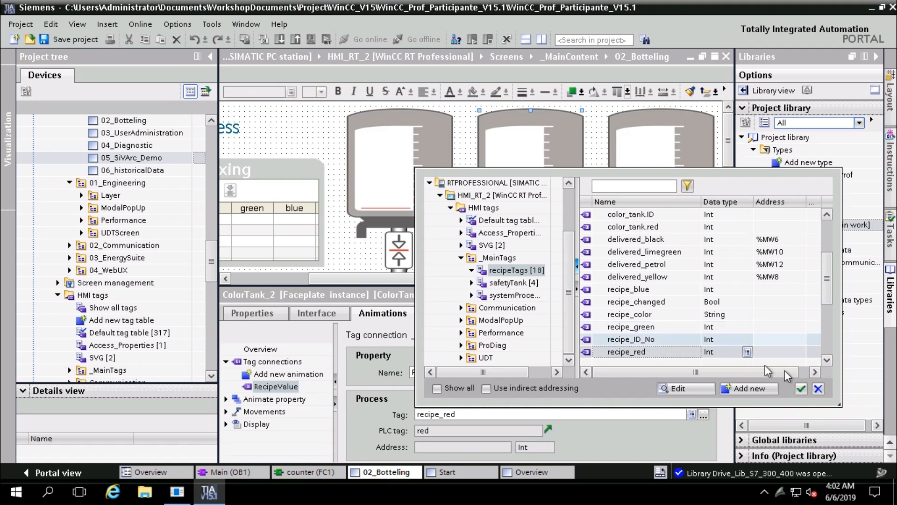
pyautogui.click(822, 393)
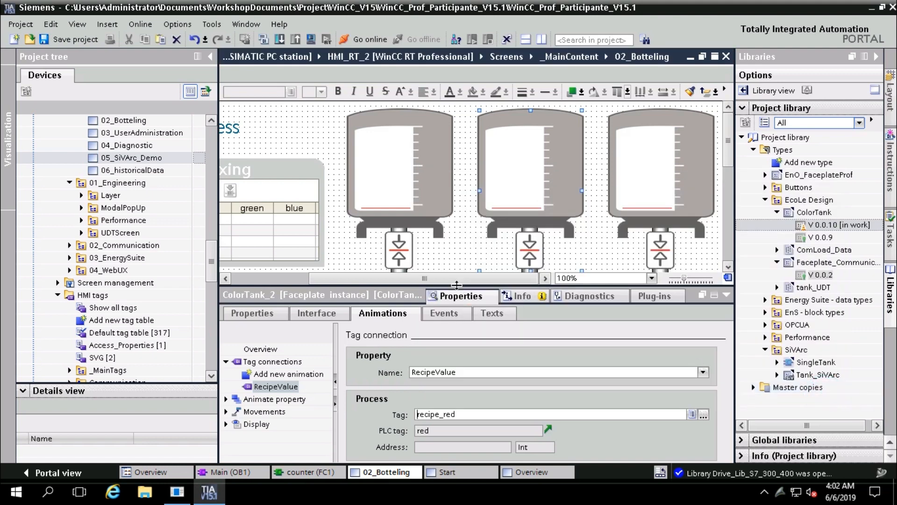
# Compile the HMI_RT_2 runtime (0 errors, 10 warnings) and deselect the middle tank
pyautogui.click(263, 40)
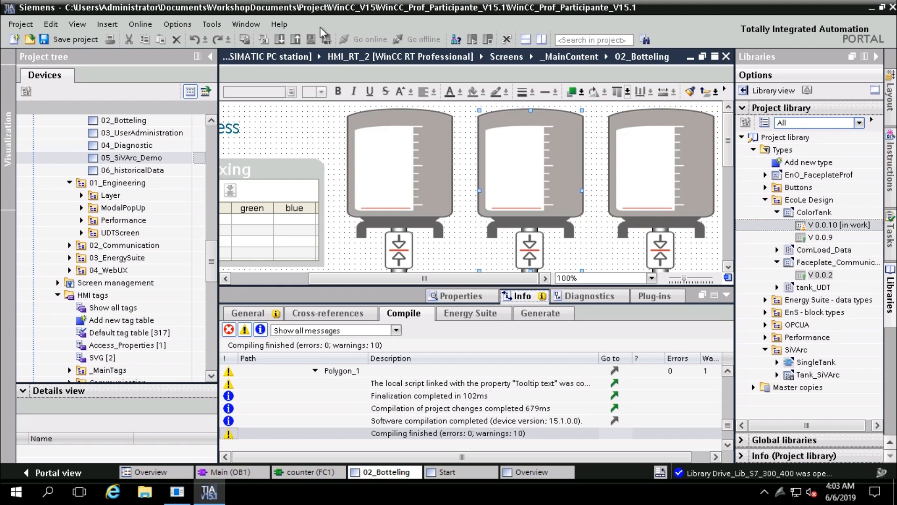
pyautogui.click(288, 123)
# Launch the WinCC Runtime simulation of 02_Botteling, suppressing the start notice for the future
pyautogui.click(322, 40)
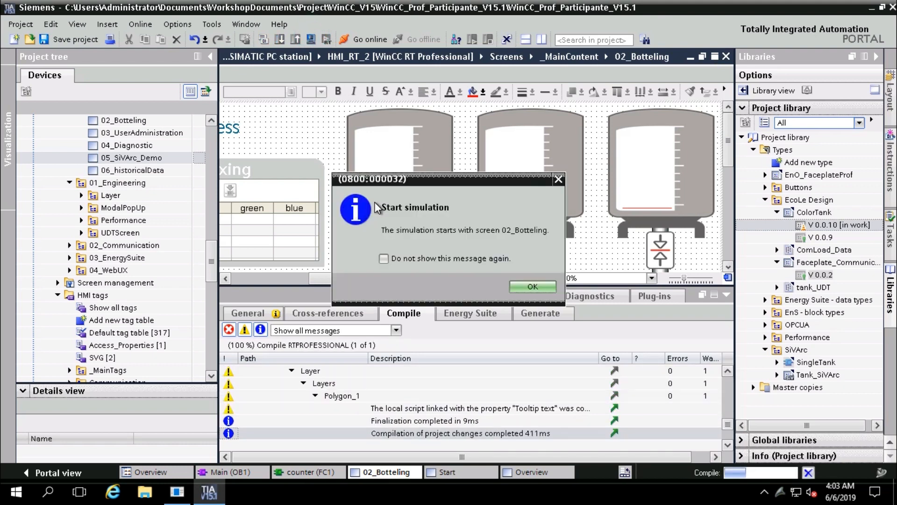
pyautogui.click(423, 259)
pyautogui.click(533, 287)
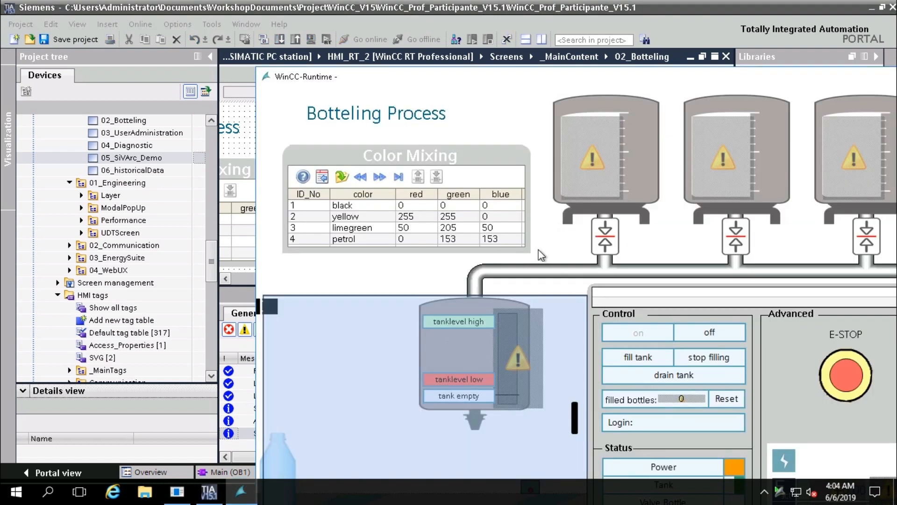
# Return to TIA Portal and open the Main [OB1] program block
pyautogui.click(807, 62)
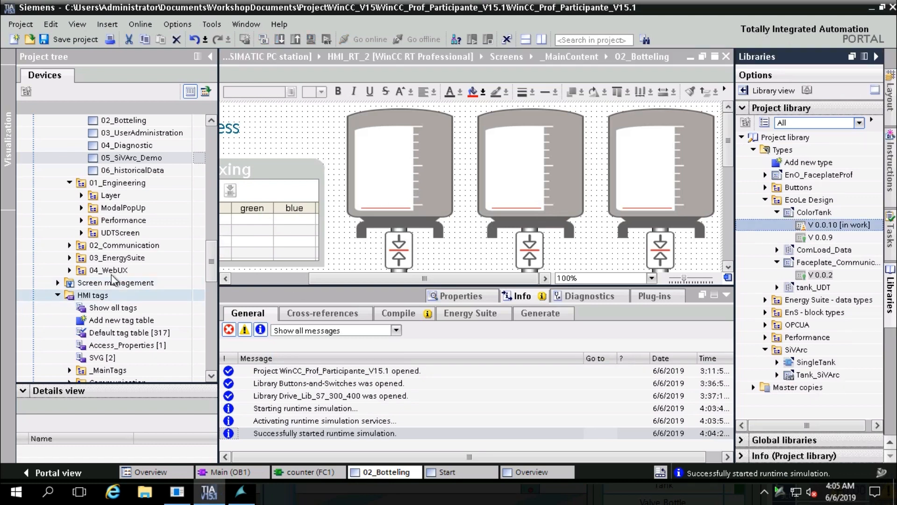
pyautogui.click(189, 245)
pyautogui.scroll(7, 186, 238)
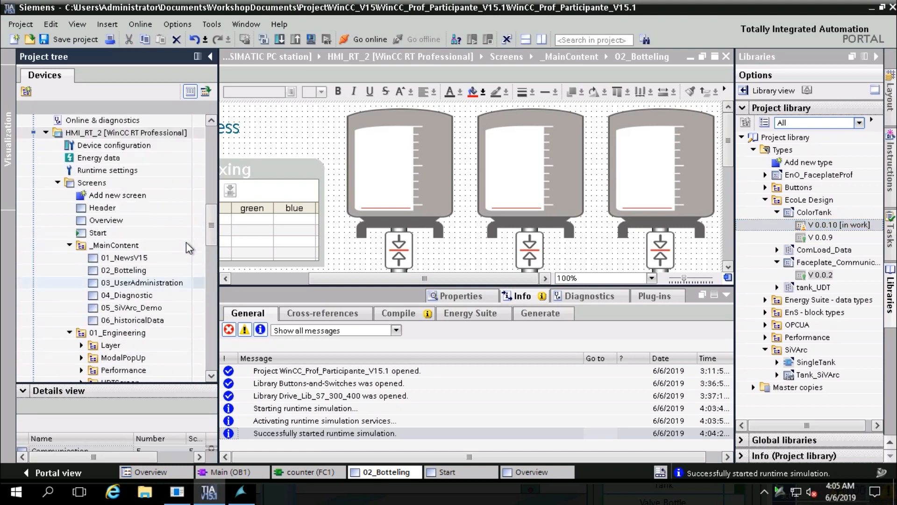
pyautogui.click(258, 472)
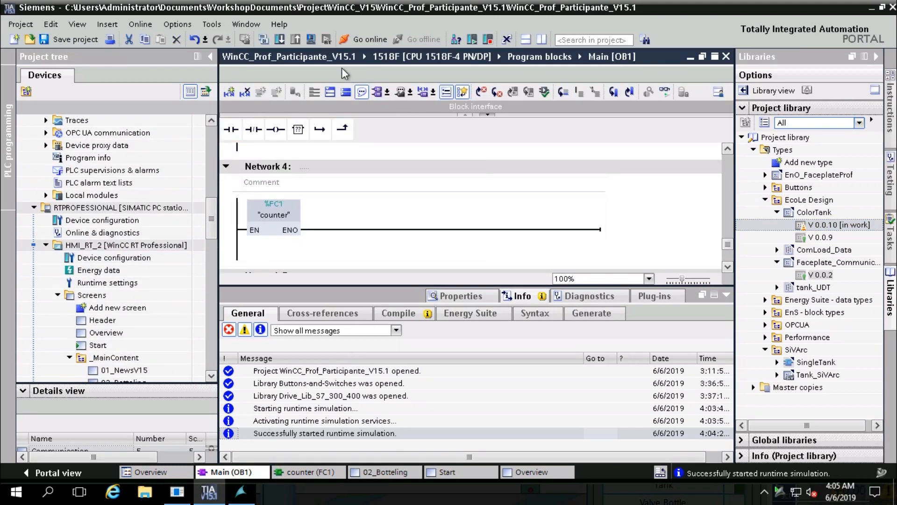
# Attempt PLC simulation, dismiss the no-compatible-simulator error, and collapse the Info panel
pyautogui.click(310, 40)
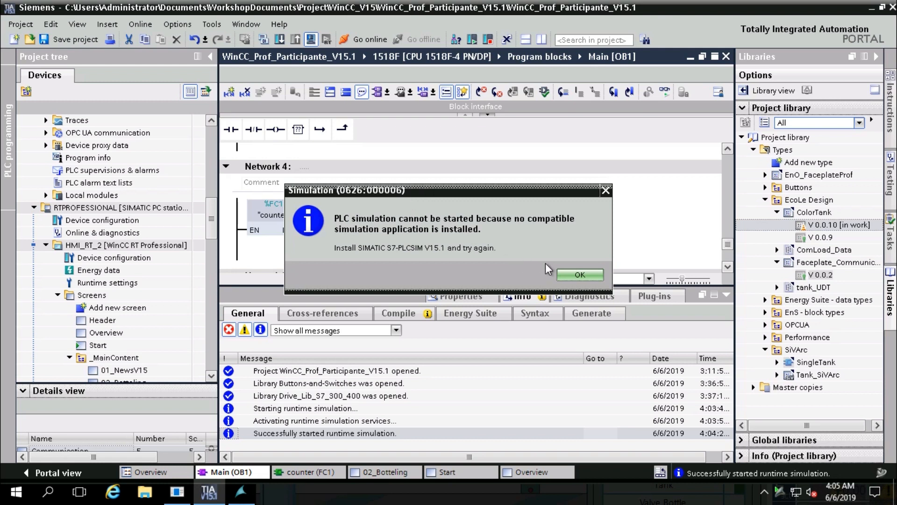
pyautogui.click(567, 275)
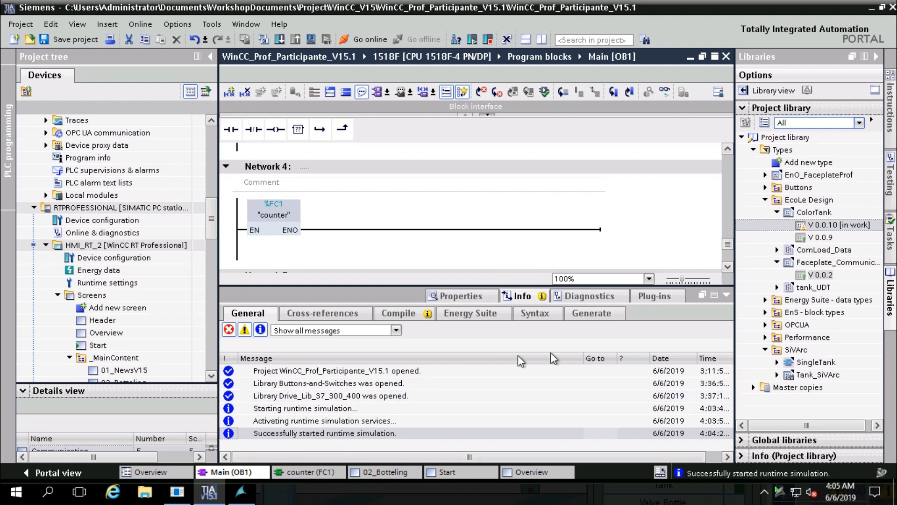
pyautogui.click(723, 296)
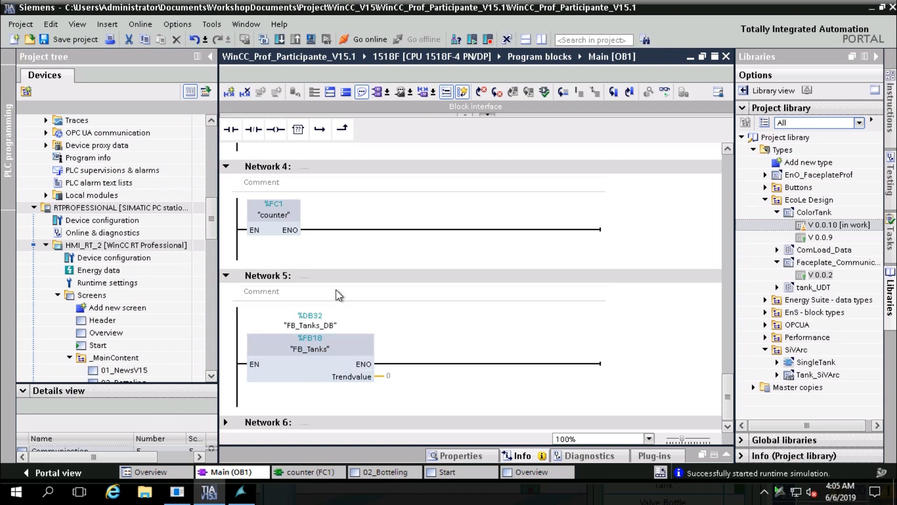
pyautogui.click(16, 492)
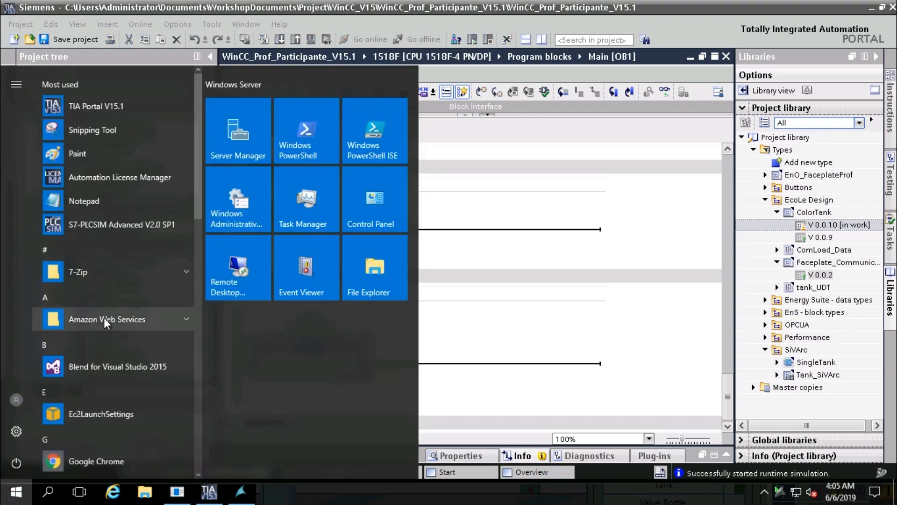
# Launch S7-PLCSIM Advanced V2.0 SP1 from the Start menu's Most used list
pyautogui.click(129, 226)
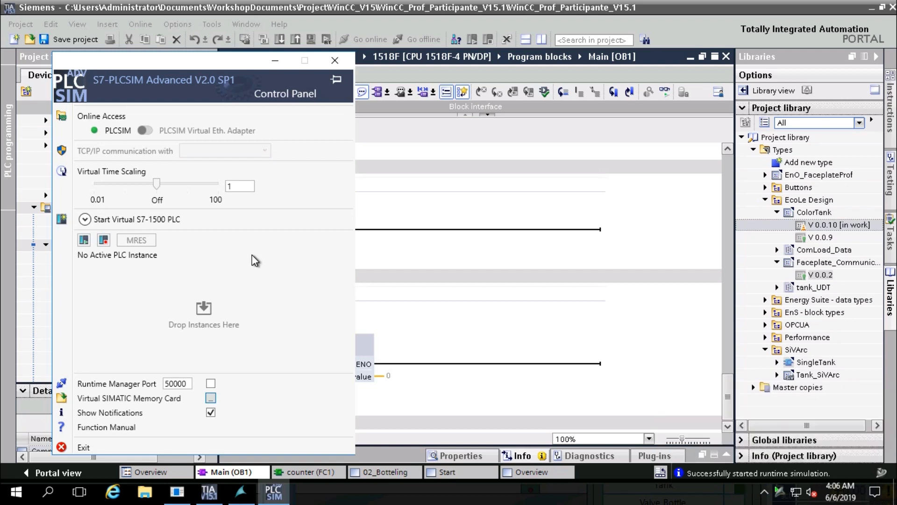
# Toggle online access to PLCSIM Virtual Eth. Adapter and back to PLCSIM, then move the panel right
pyautogui.click(146, 133)
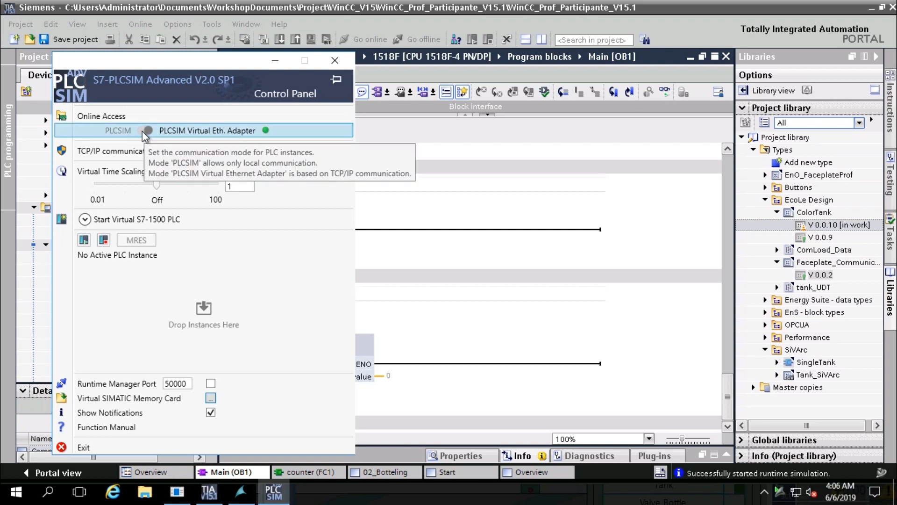
pyautogui.click(144, 131)
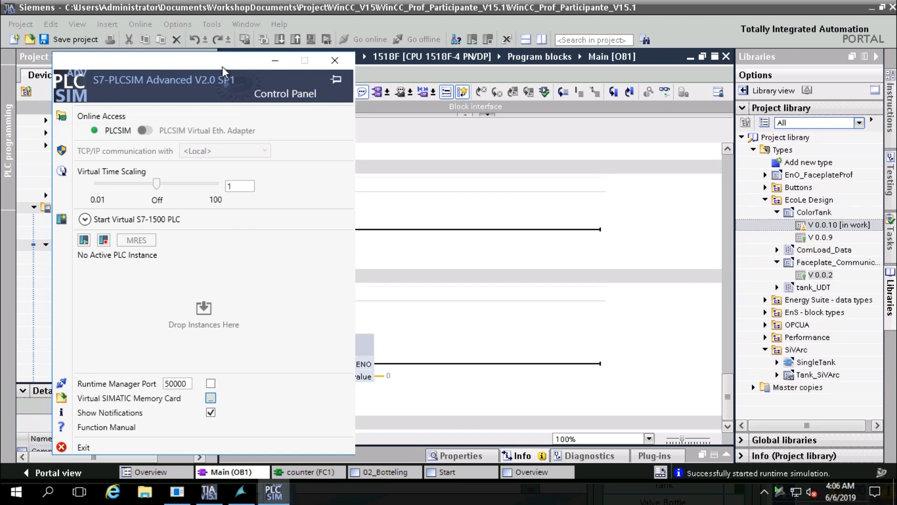
pyautogui.moveTo(223, 64); pyautogui.dragTo(412, 75)
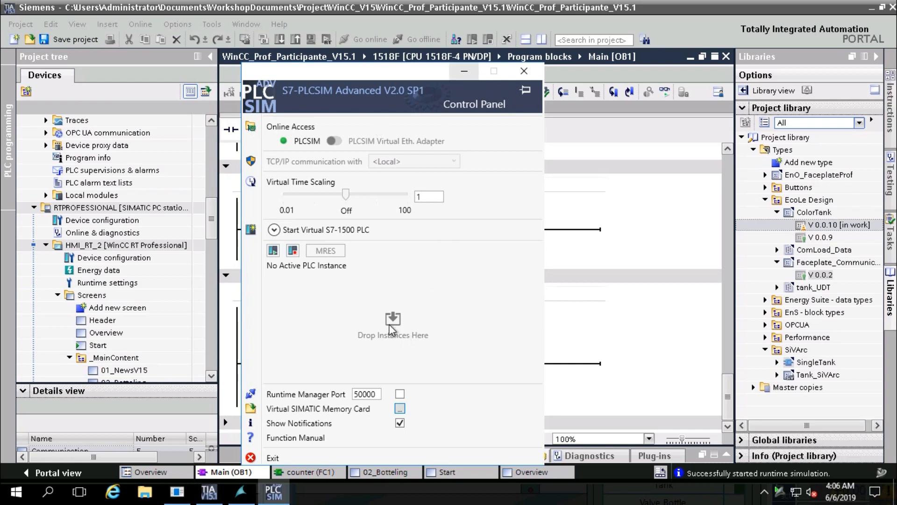
# Browse Desktop > WorkshopDocuments > Project > WinCC_V15 > WinCC_Prof_Participante_V15.1 and snap Explorer right
pyautogui.click(145, 493)
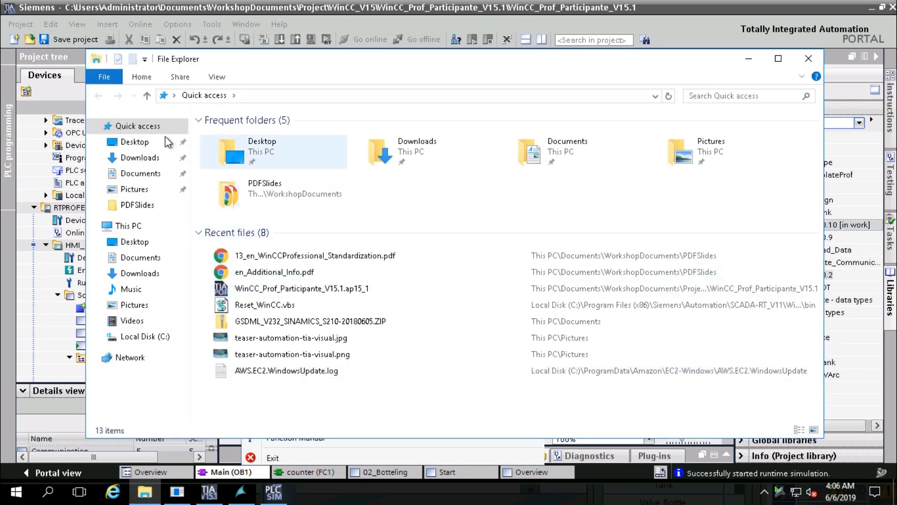
pyautogui.click(140, 141)
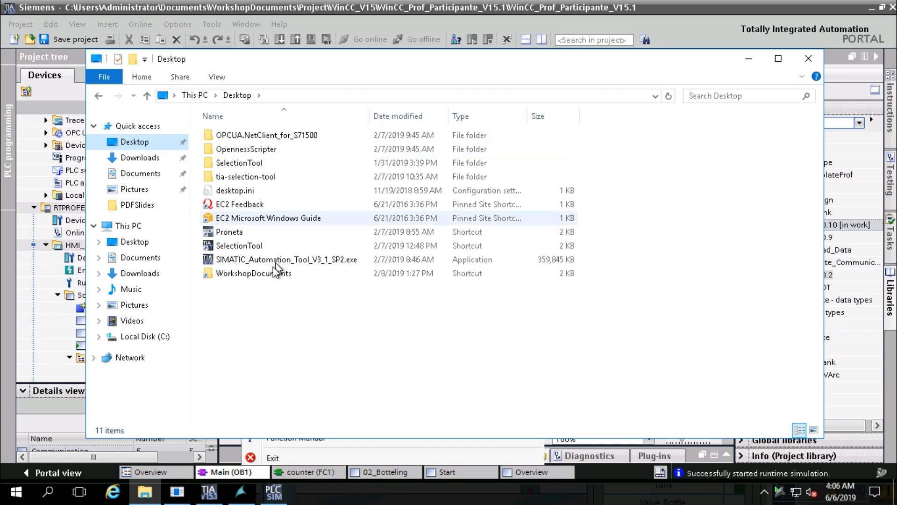
pyautogui.doubleClick(265, 274)
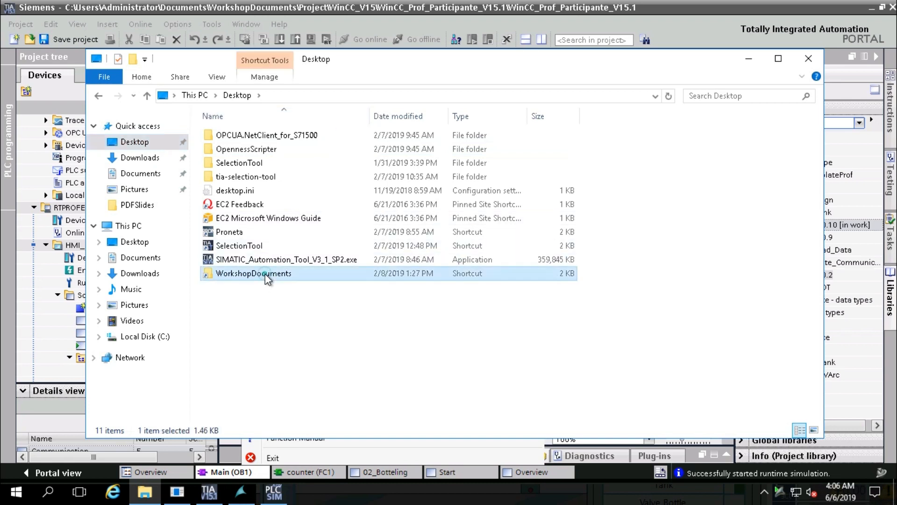
pyautogui.click(270, 148)
pyautogui.doubleClick(270, 148)
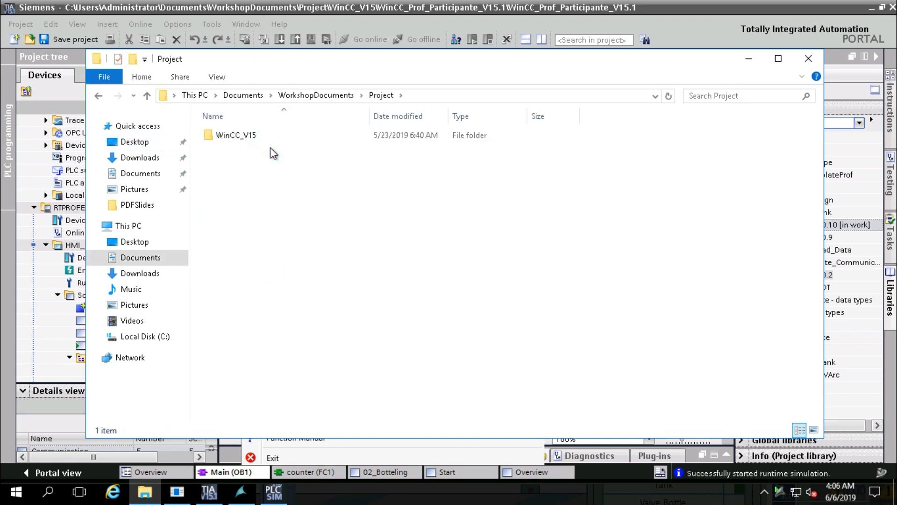
pyautogui.doubleClick(272, 136)
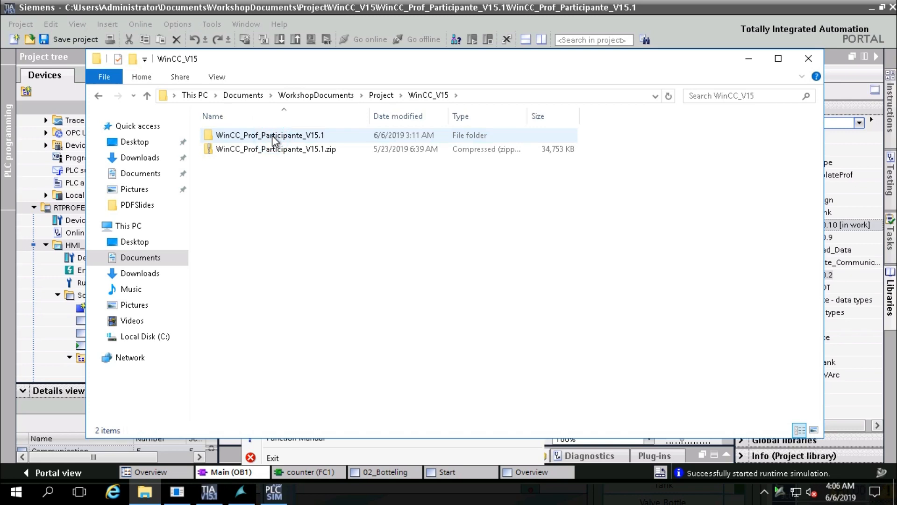
pyautogui.doubleClick(272, 135)
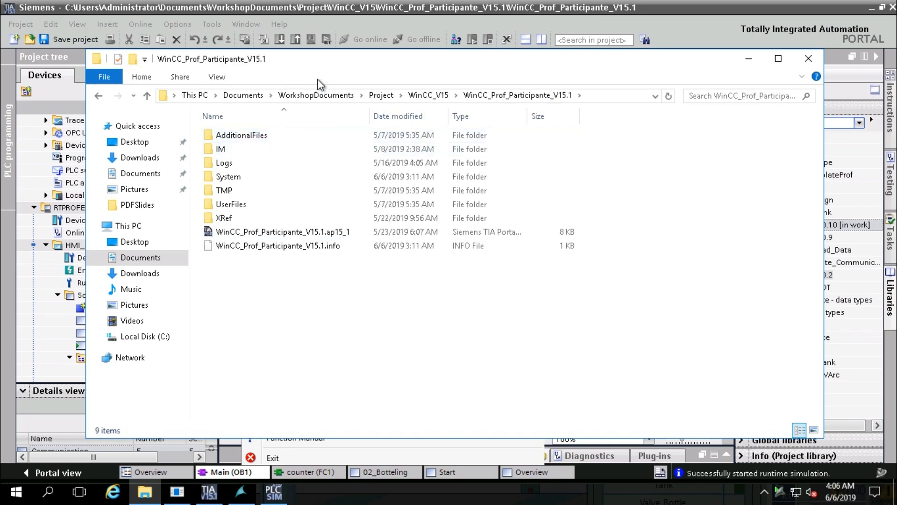
pyautogui.moveTo(340, 63); pyautogui.dragTo(895, 196)
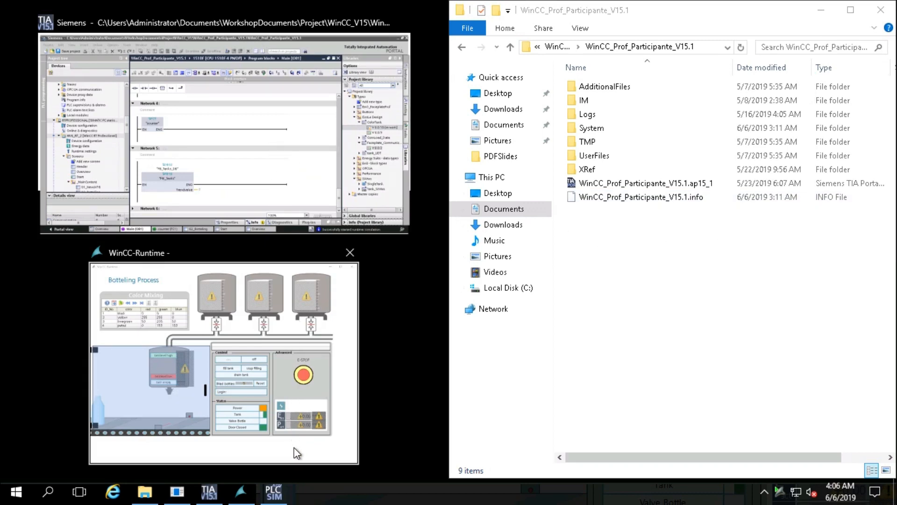
# Drop the .ap15_1 project file onto PLCSIM Advanced, dismiss the invalid-instance error, and minimize both windows
pyautogui.click(274, 492)
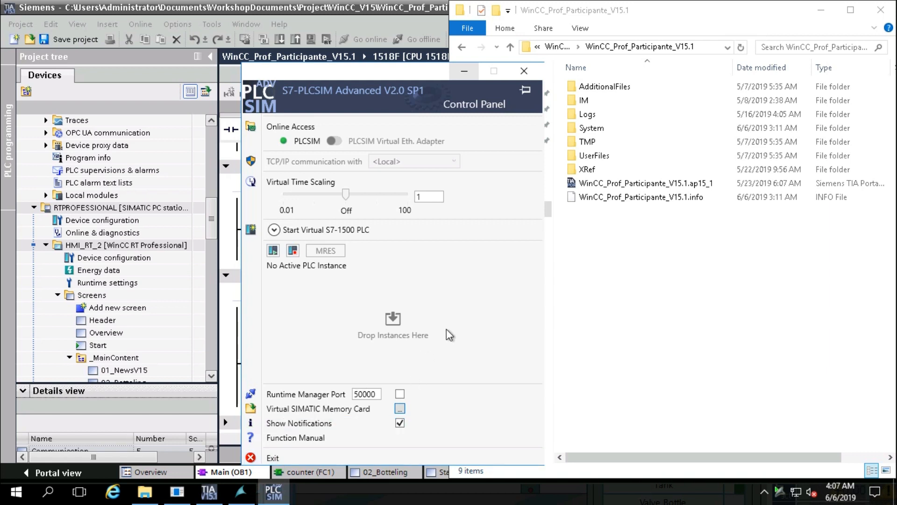
pyautogui.moveTo(630, 183); pyautogui.dragTo(391, 326)
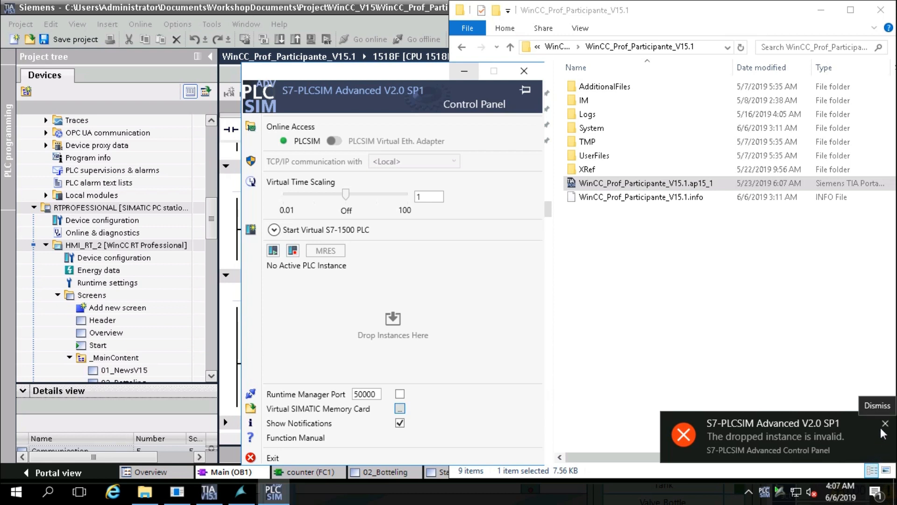
pyautogui.click(884, 425)
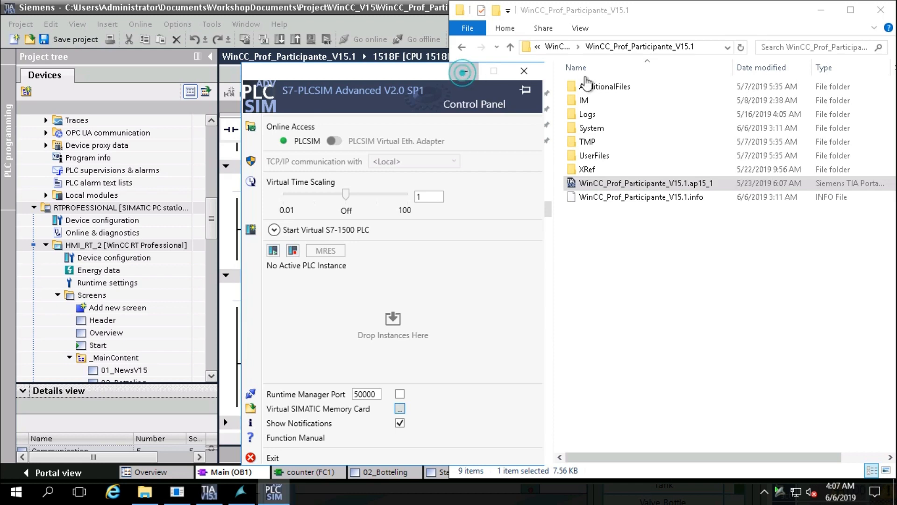
pyautogui.click(463, 73)
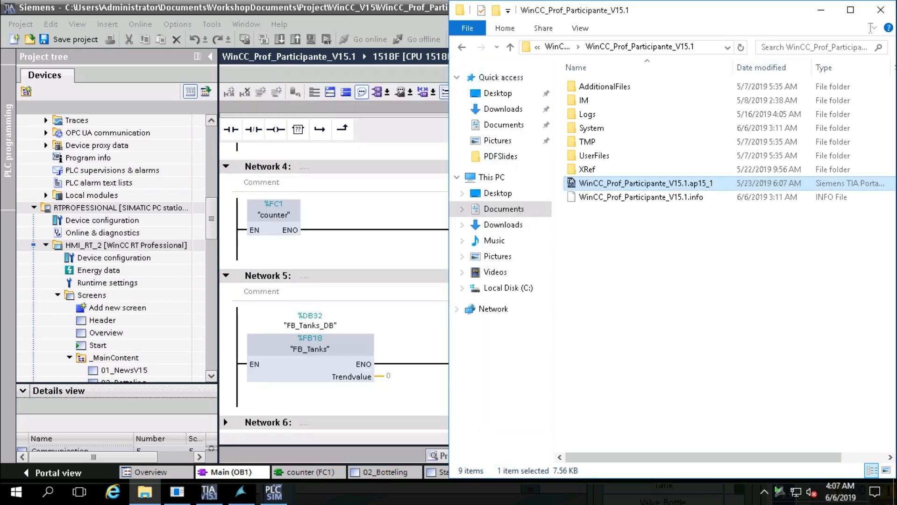
pyautogui.click(820, 9)
# Try the PLC simulation, dismiss its error, then delete ColorTank version V 0.0.10 from the Project library
pyautogui.click(310, 40)
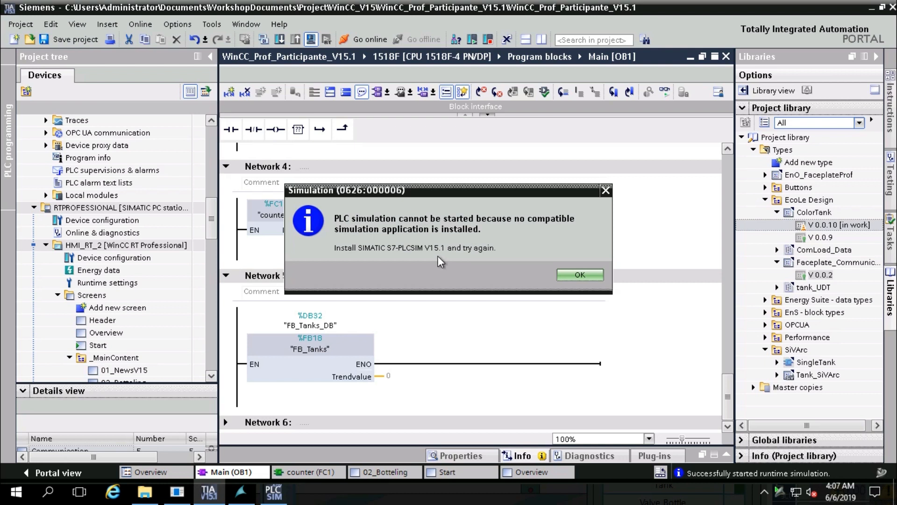
pyautogui.click(605, 192)
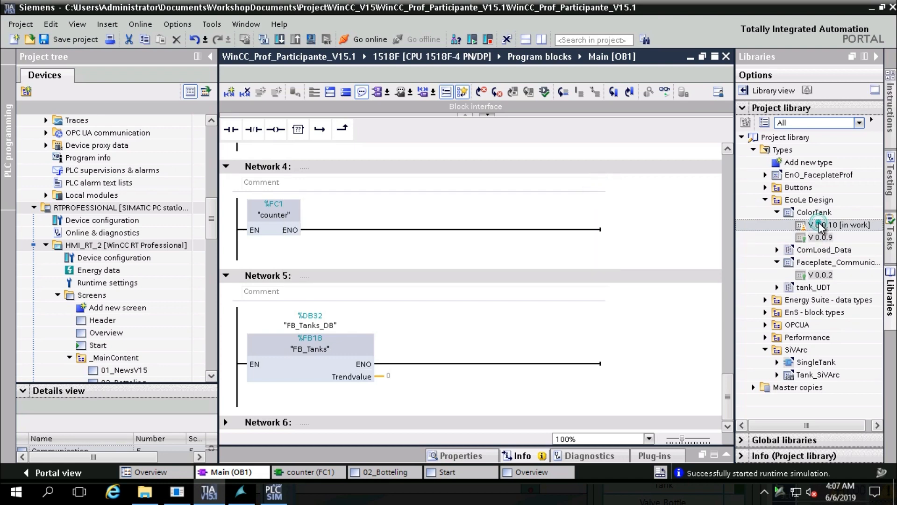
pyautogui.rightClick(820, 227)
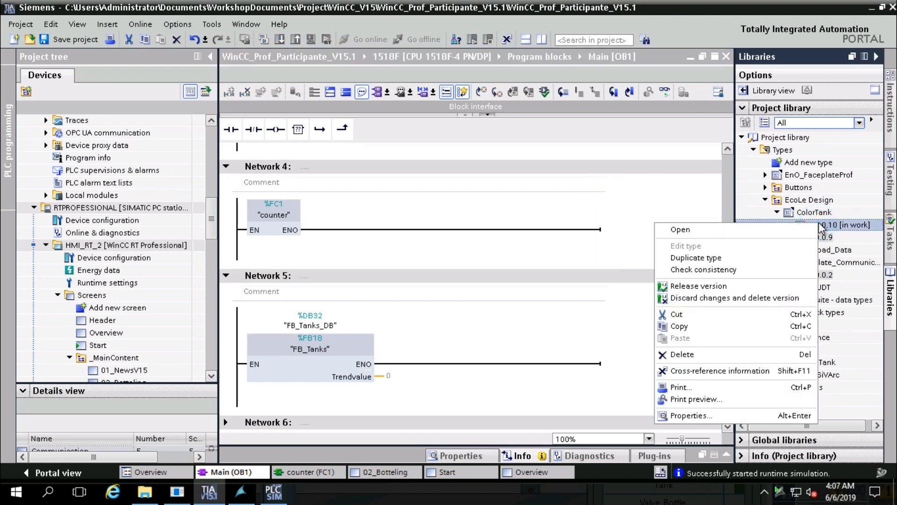
pyautogui.click(689, 355)
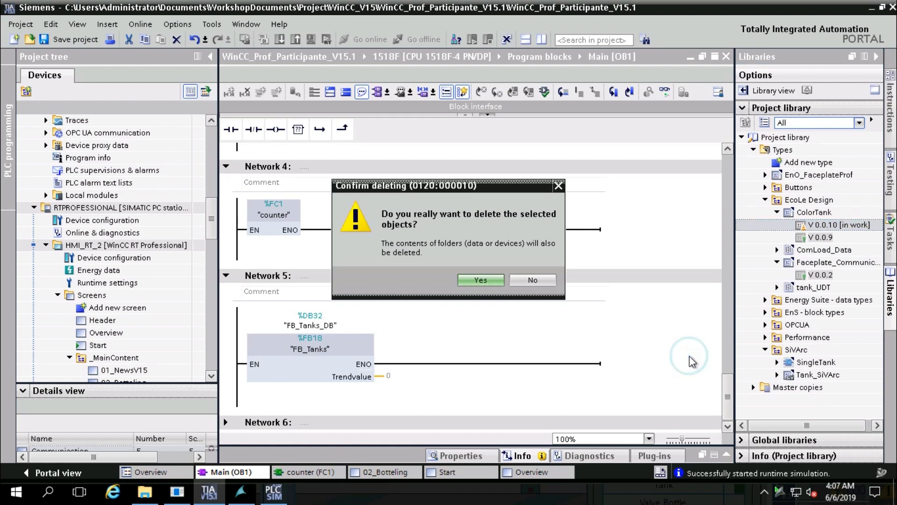
pyautogui.click(489, 278)
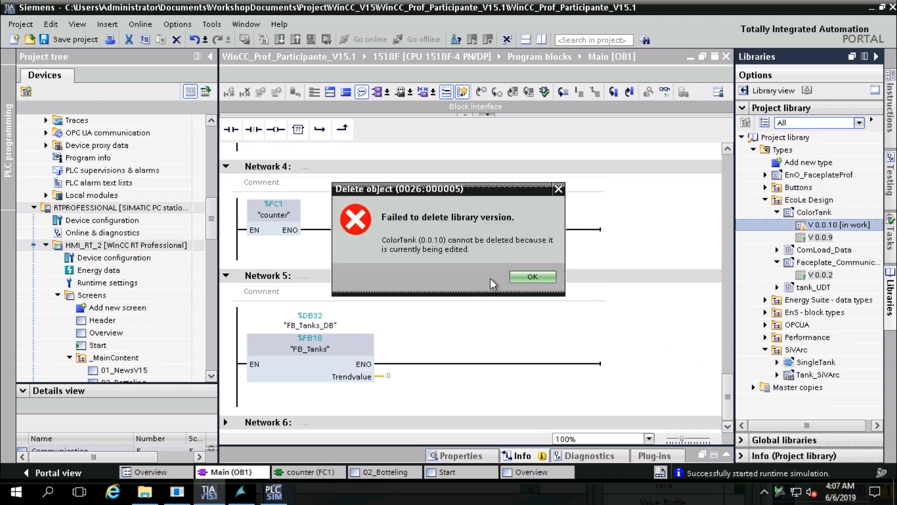
# Acknowledge that ColorTank V 0.0.10 could not be deleted and return to Network 4
pyautogui.click(522, 280)
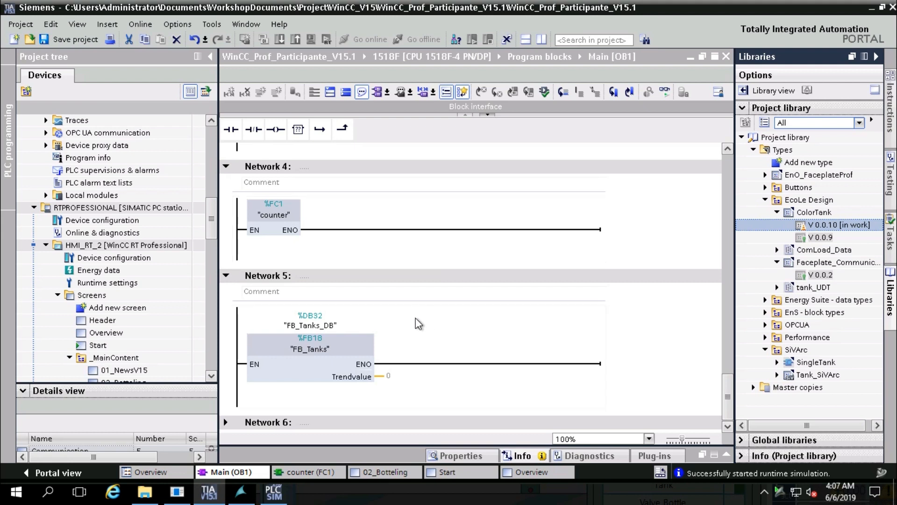
pyautogui.click(436, 171)
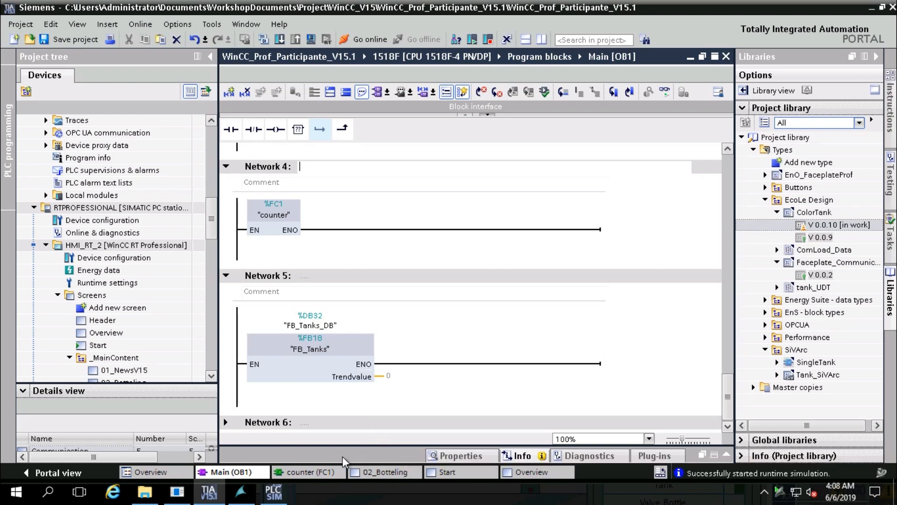
# Bring the WinCC Runtime Botteling Process window forward and shift it left
pyautogui.click(239, 493)
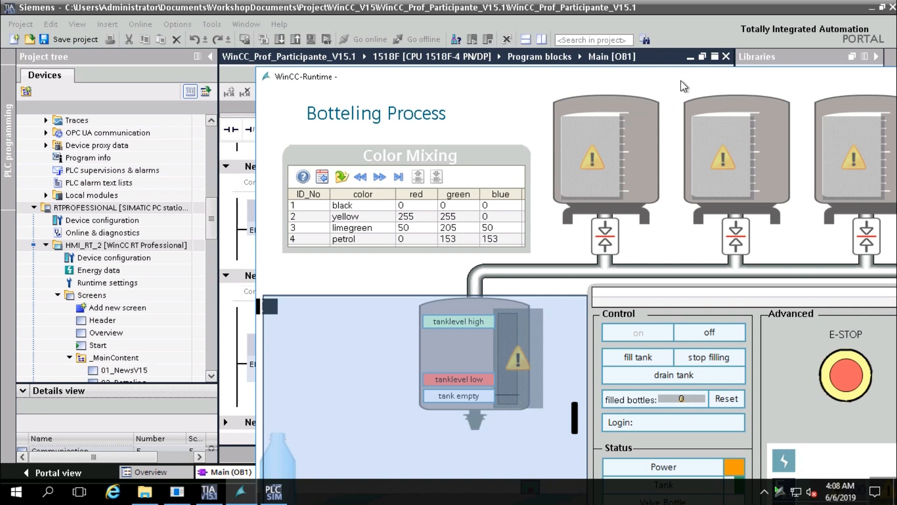
pyautogui.moveTo(674, 75)
pyautogui.mouseDown()
pyautogui.moveTo(523, 50)
pyautogui.moveTo(464, 2)
pyautogui.moveTo(487, 7)
pyautogui.mouseUp()
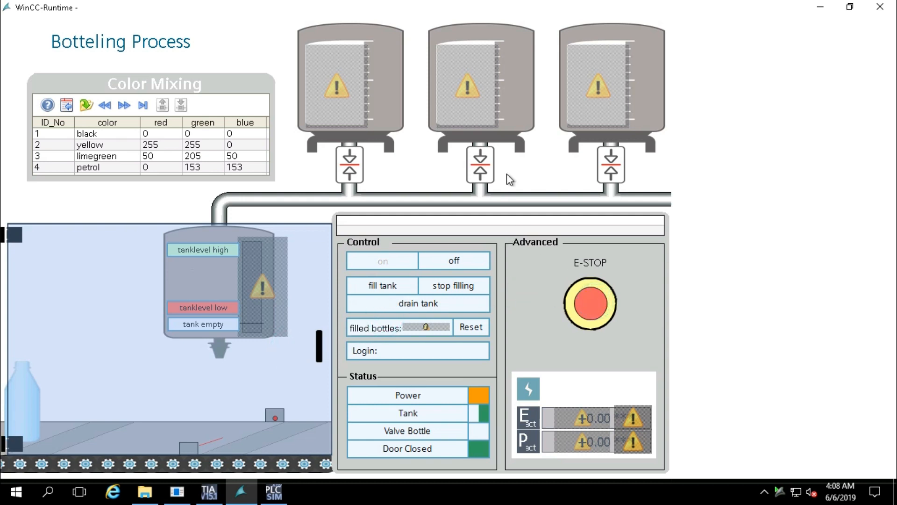
pyautogui.click(486, 84)
pyautogui.click(273, 491)
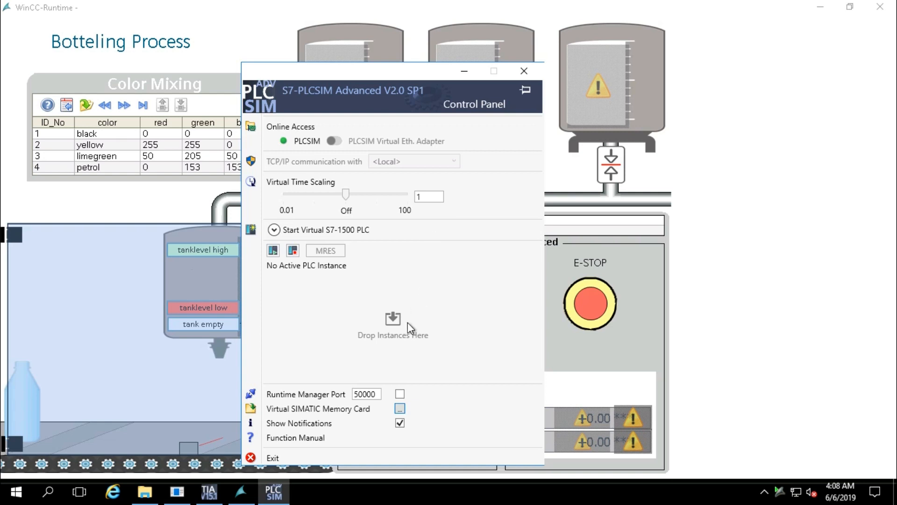
pyautogui.click(272, 249)
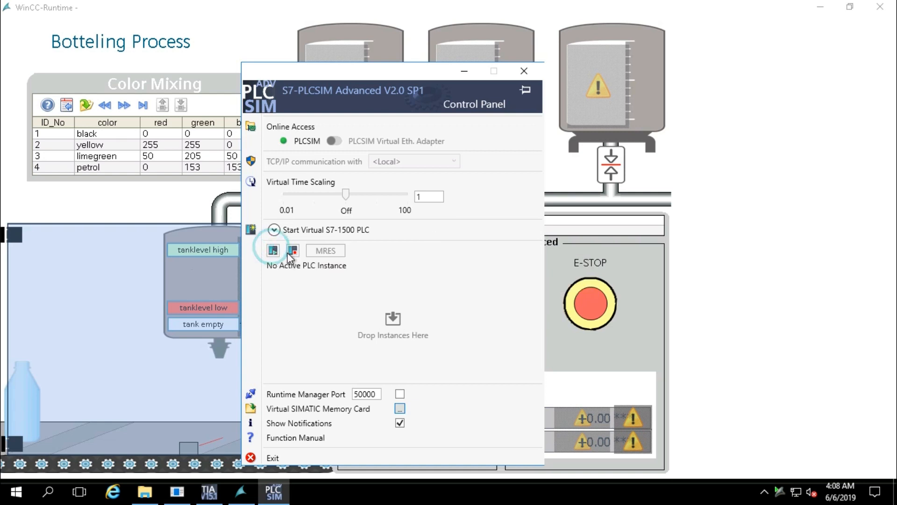
pyautogui.click(290, 251)
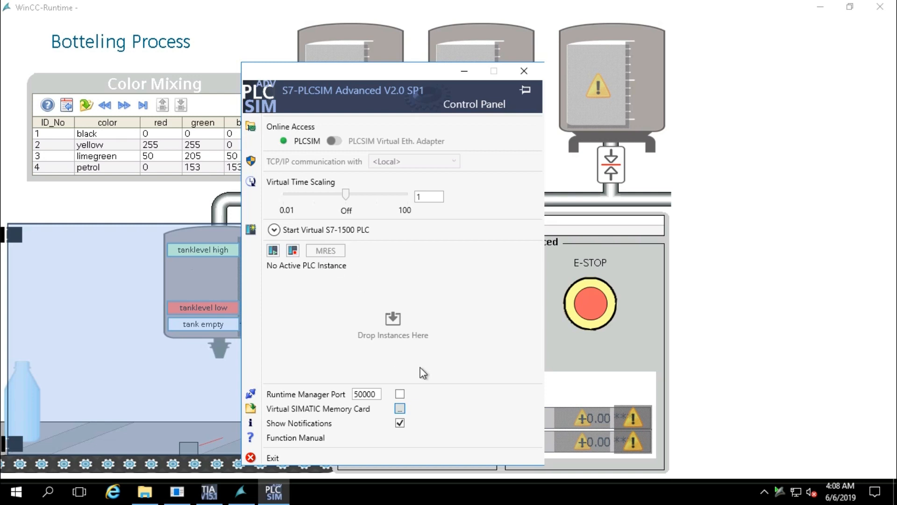
pyautogui.click(393, 319)
pyautogui.click(464, 71)
# Expand the Siemens Automation program group in the Start menu
pyautogui.click(17, 492)
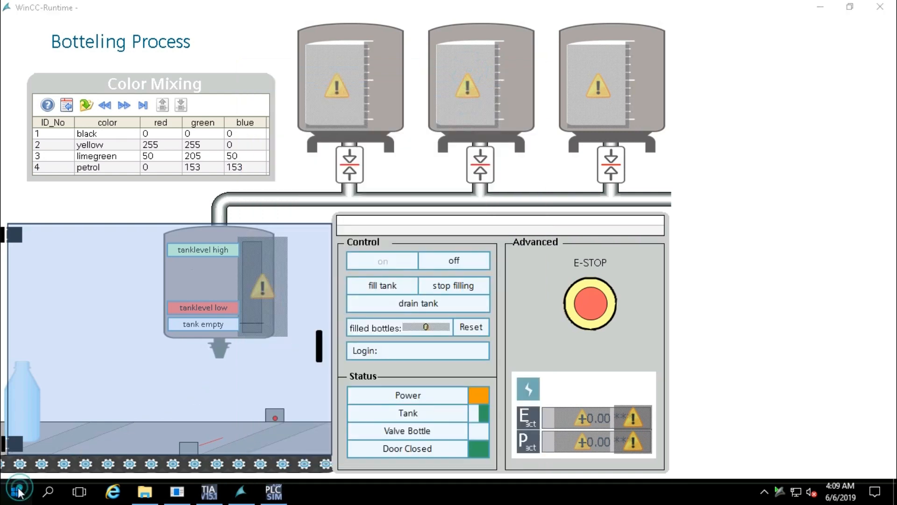
pyautogui.scroll(-2, 145, 381)
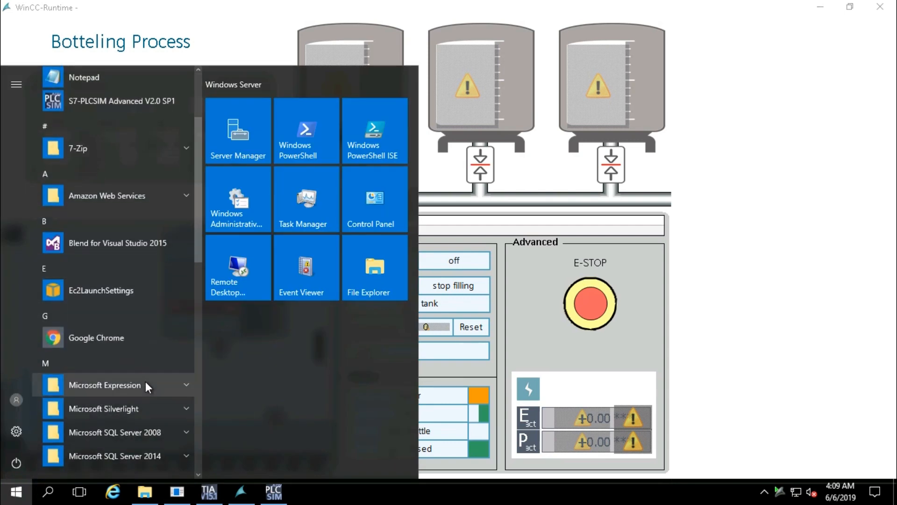
pyautogui.scroll(2, 145, 381)
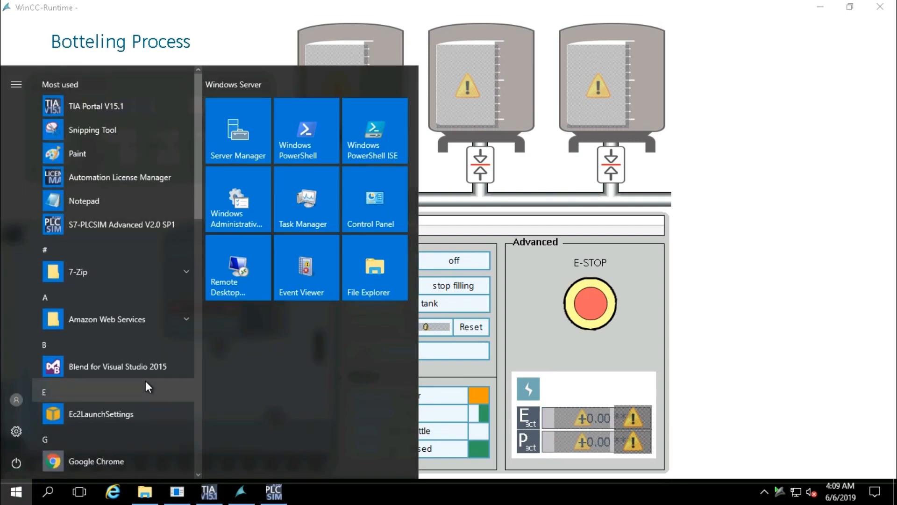
pyautogui.scroll(-4, 146, 382)
pyautogui.scroll(-5, 144, 381)
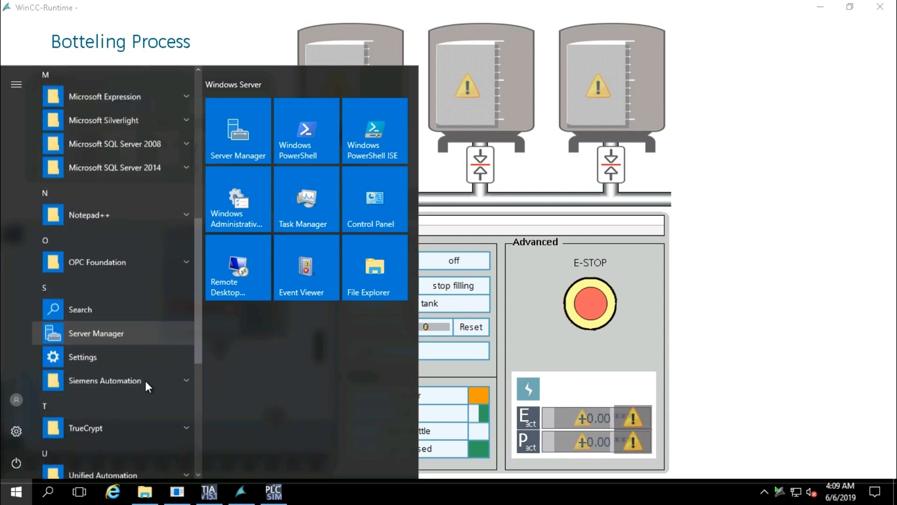
pyautogui.scroll(2, 150, 340)
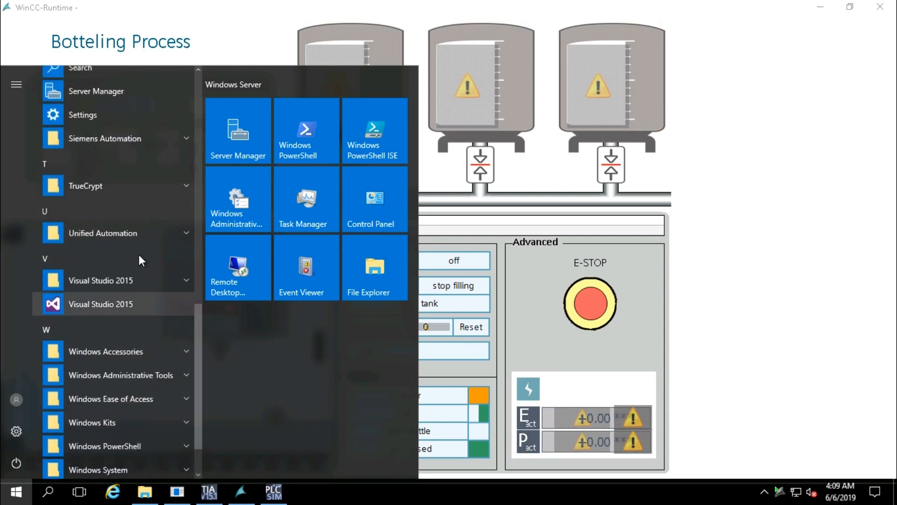
pyautogui.click(113, 142)
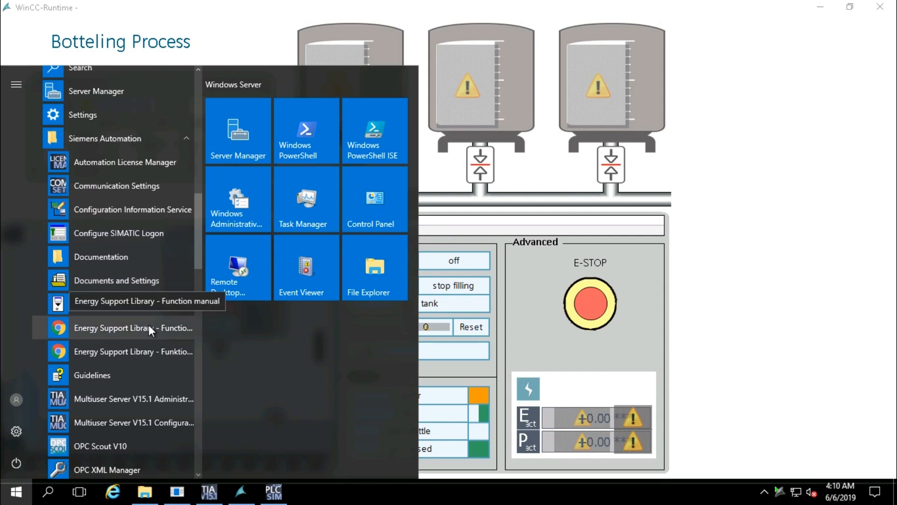
# Launch S7-PLCSIM Simulating Modules from the Siemens Automation group
pyautogui.scroll(-3, 149, 324)
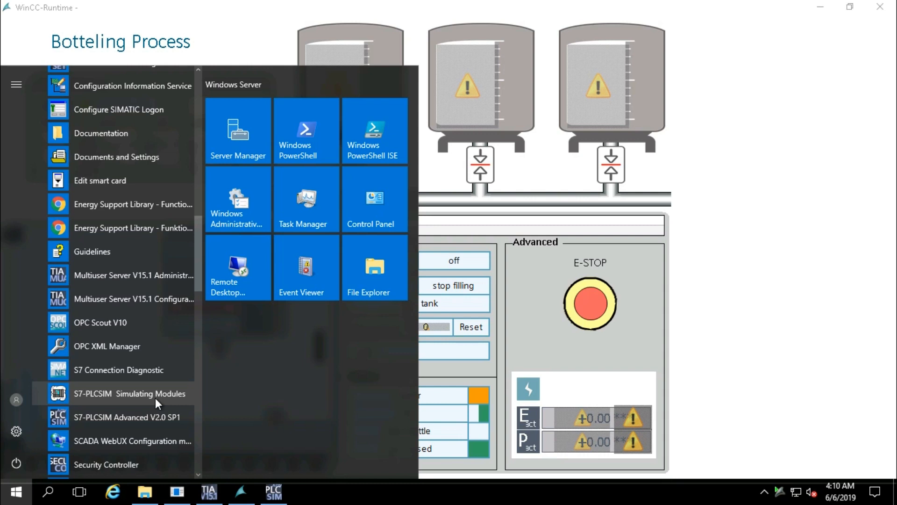
pyautogui.scroll(-2, 155, 397)
pyautogui.scroll(-2, 155, 398)
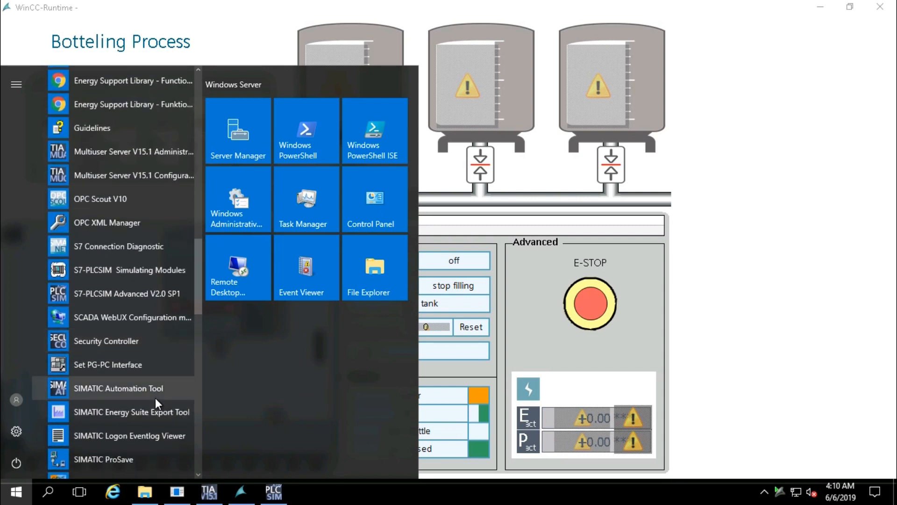
pyautogui.scroll(-4, 155, 397)
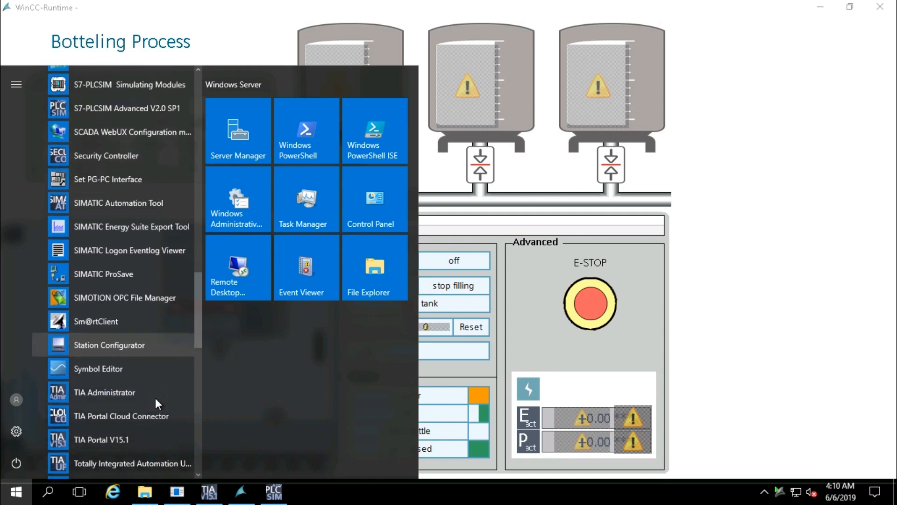
pyautogui.scroll(-4, 155, 397)
pyautogui.scroll(-1, 155, 397)
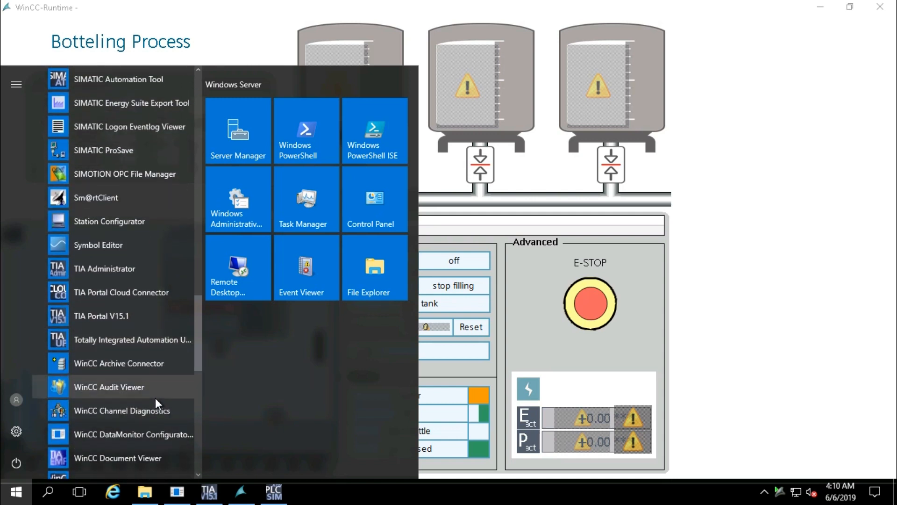
pyautogui.scroll(-4, 155, 397)
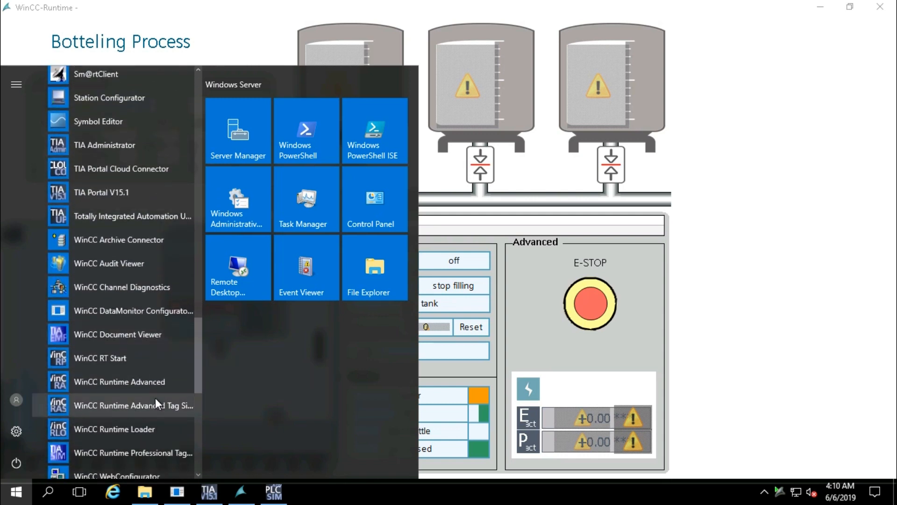
pyautogui.scroll(-2, 155, 398)
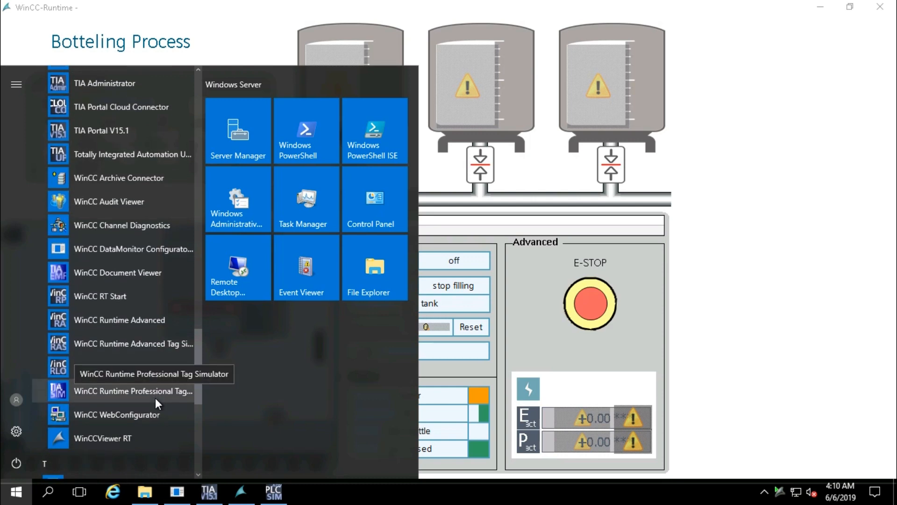
pyautogui.scroll(7, 155, 397)
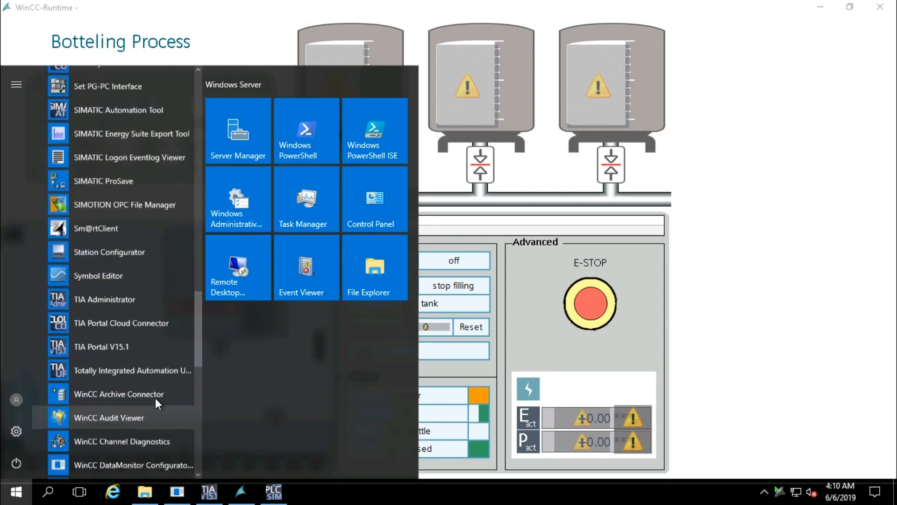
pyautogui.scroll(5, 155, 397)
pyautogui.scroll(2, 155, 403)
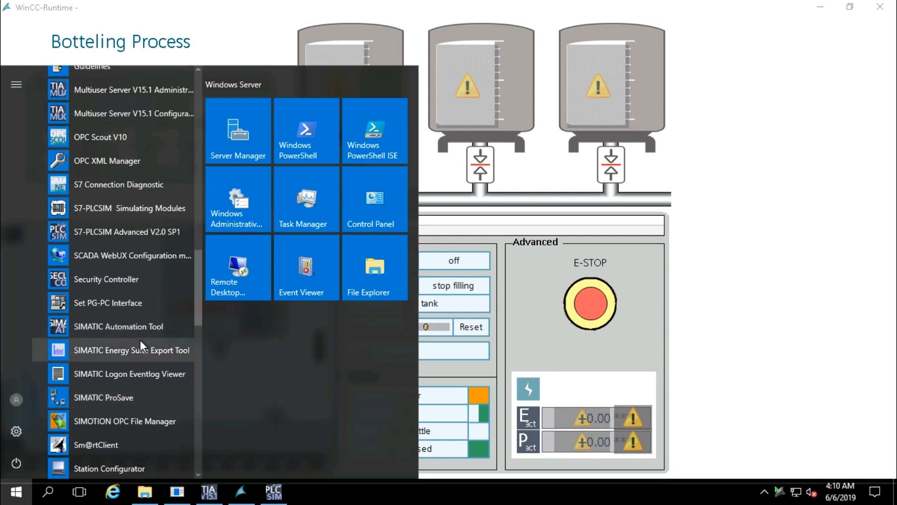
pyautogui.click(145, 210)
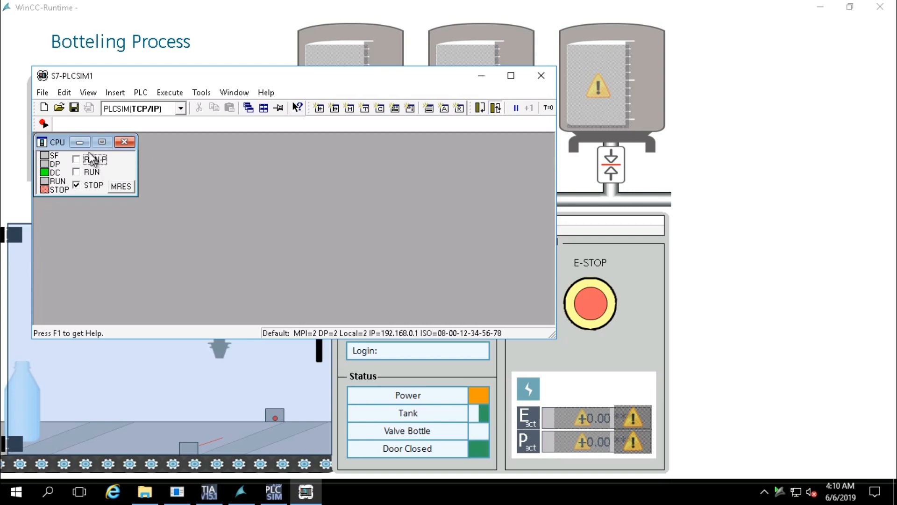
# Create a new simulation, close S7-PLCSIM1, keep PLCSIM(TCP/IP), then close S7-PLCSIM2
pyautogui.click(44, 109)
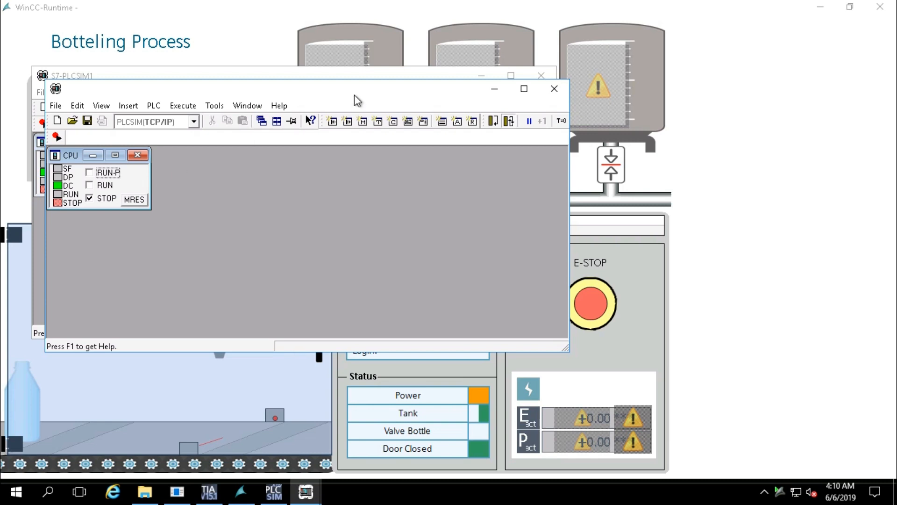
pyautogui.click(541, 74)
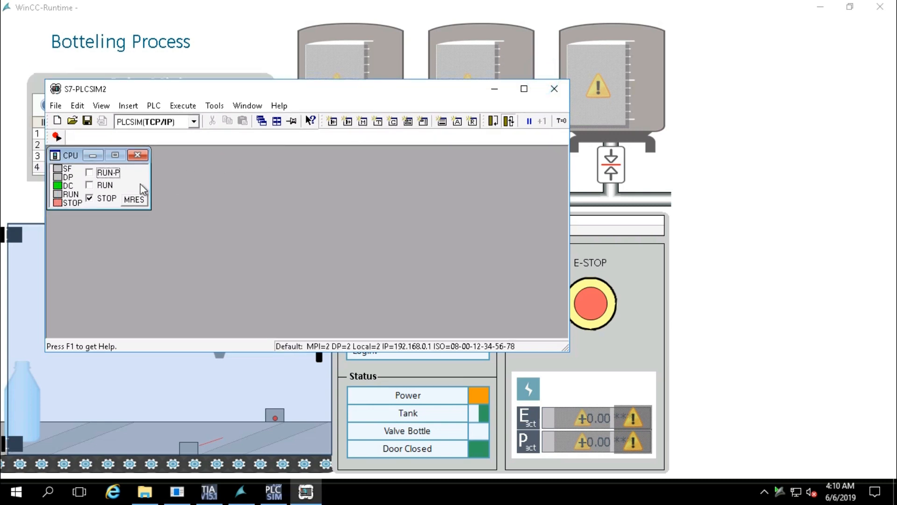
pyautogui.click(193, 122)
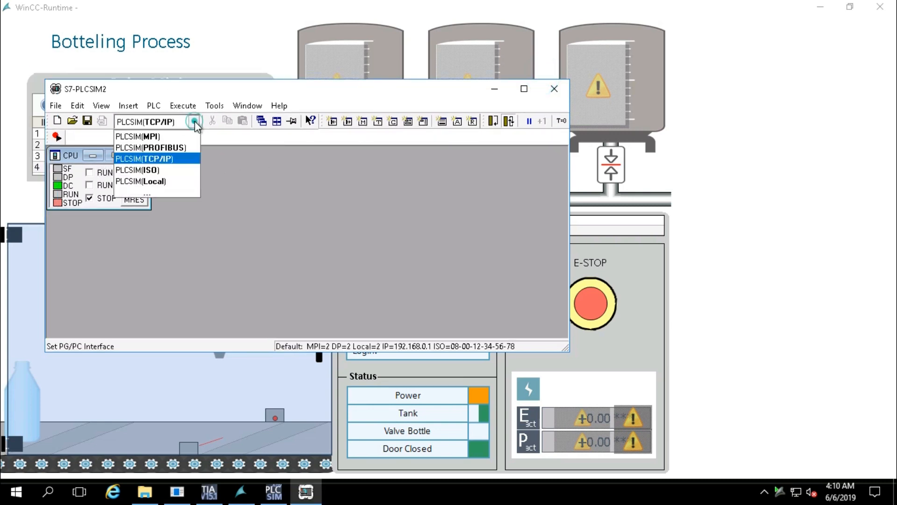
pyautogui.click(195, 122)
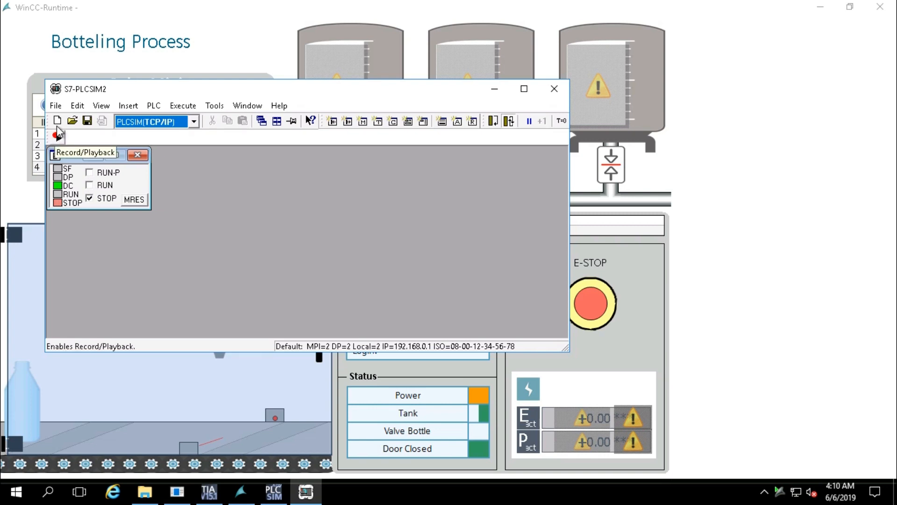
pyautogui.click(56, 106)
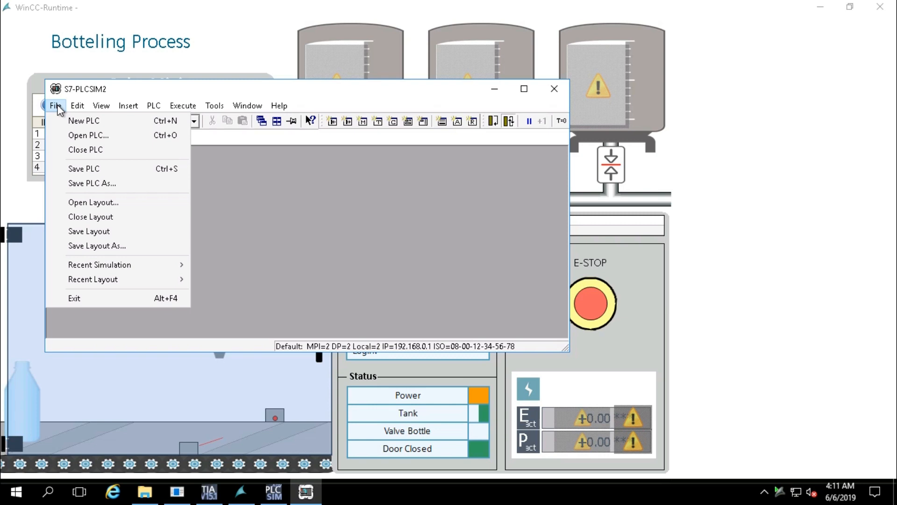
pyautogui.click(264, 198)
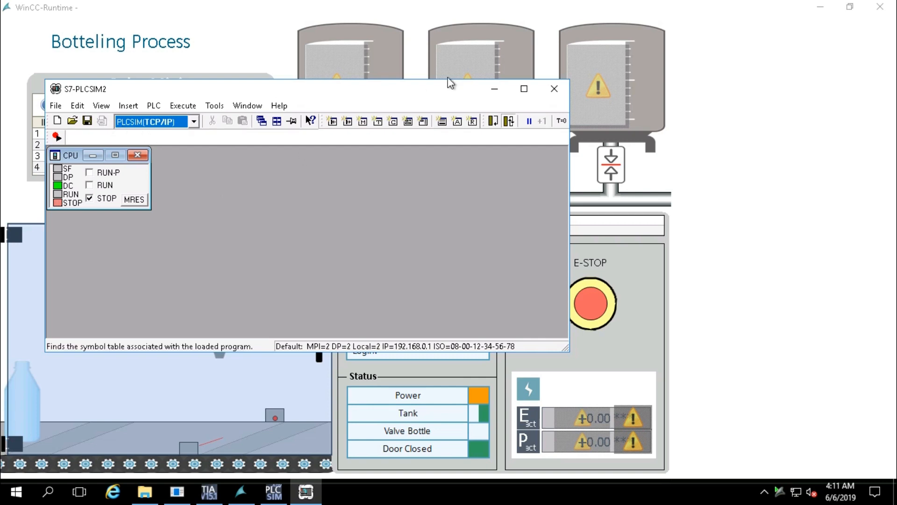
pyautogui.click(548, 88)
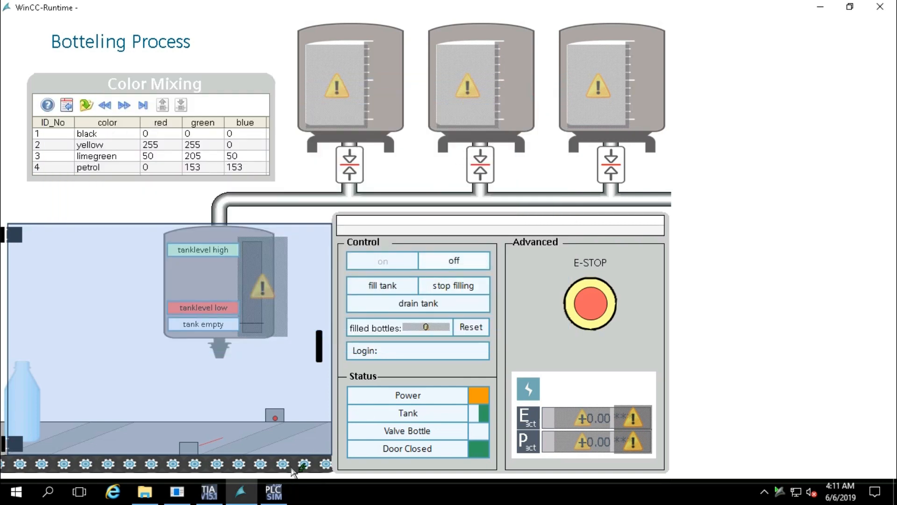
# Search for the CPU 1518F through the Siemens PLCSIM Virtual Ethernet Adapter in Extended download
pyautogui.click(209, 492)
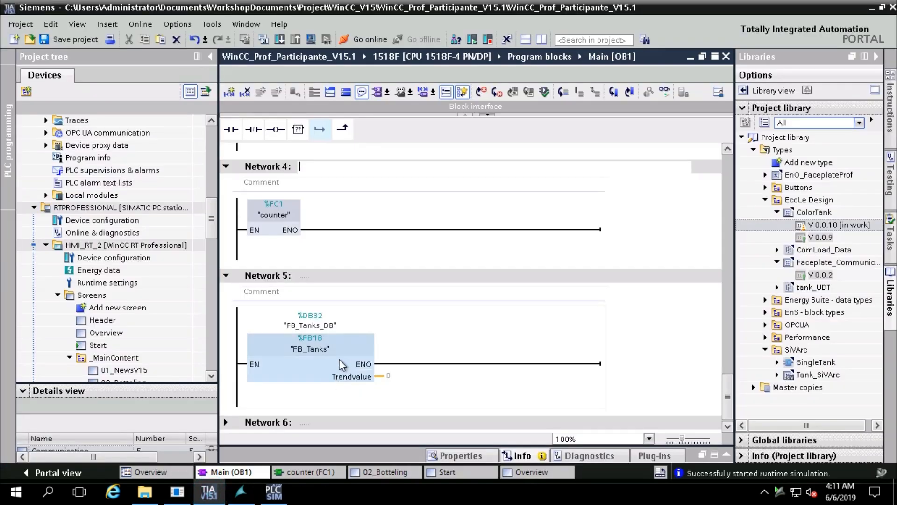
pyautogui.click(279, 40)
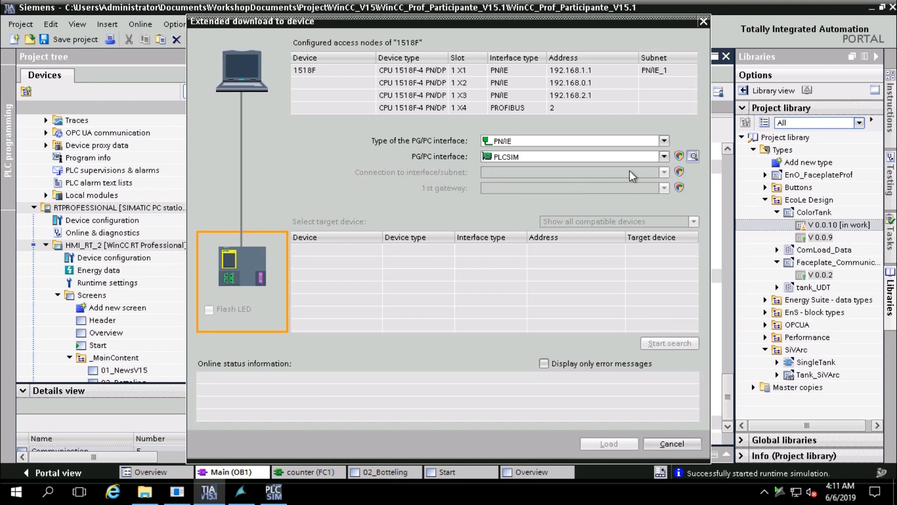
pyautogui.click(664, 157)
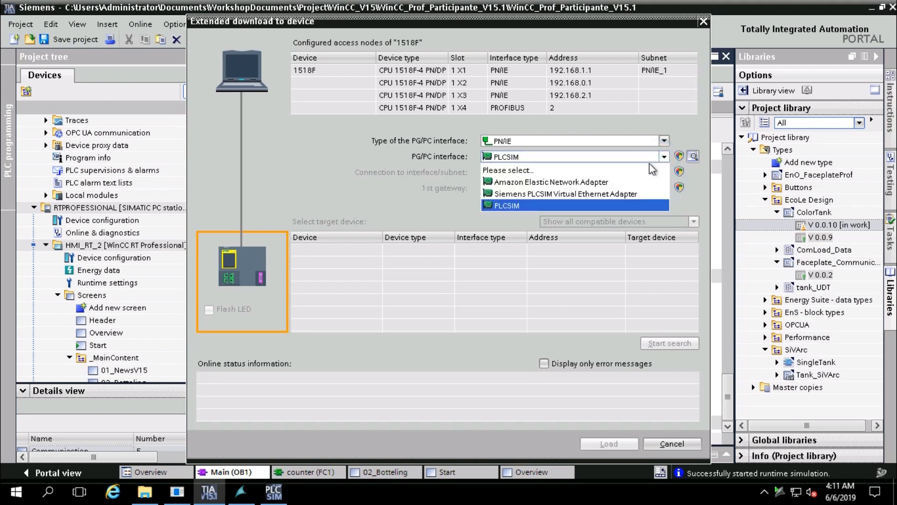
pyautogui.click(629, 193)
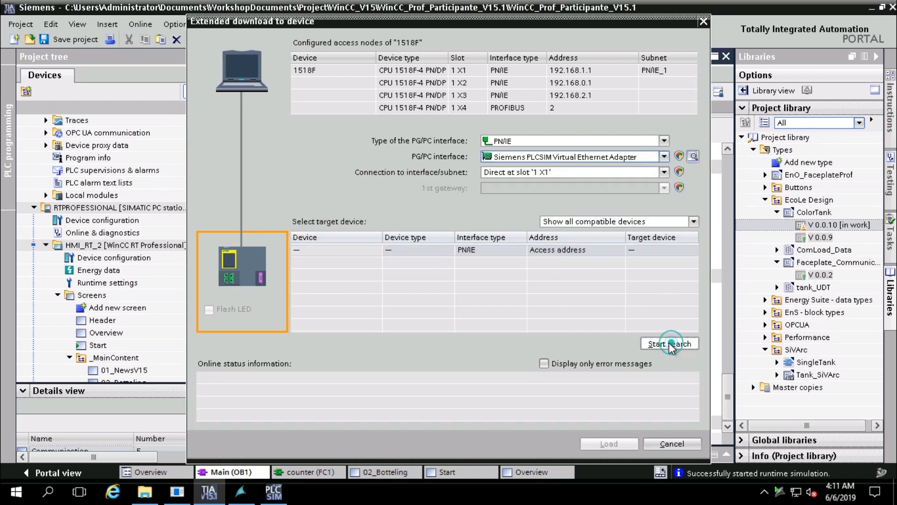
pyautogui.click(675, 344)
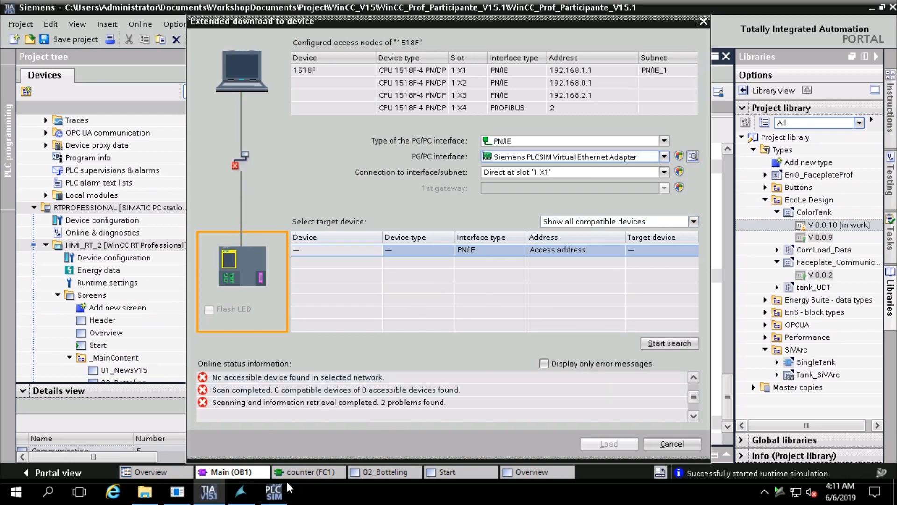
pyautogui.click(274, 490)
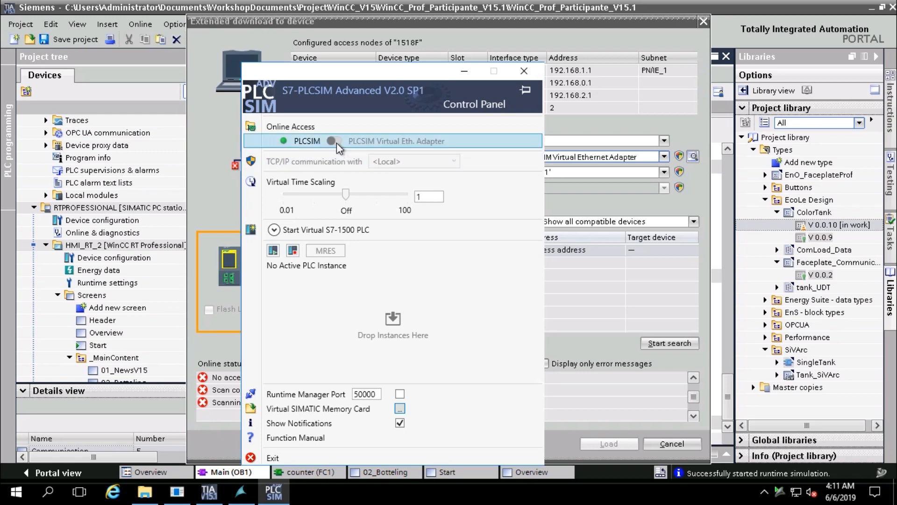
# Set PLCSIM Advanced online access to PLCSIM Virtual Eth. Adapter, hide it, and search again
pyautogui.click(332, 140)
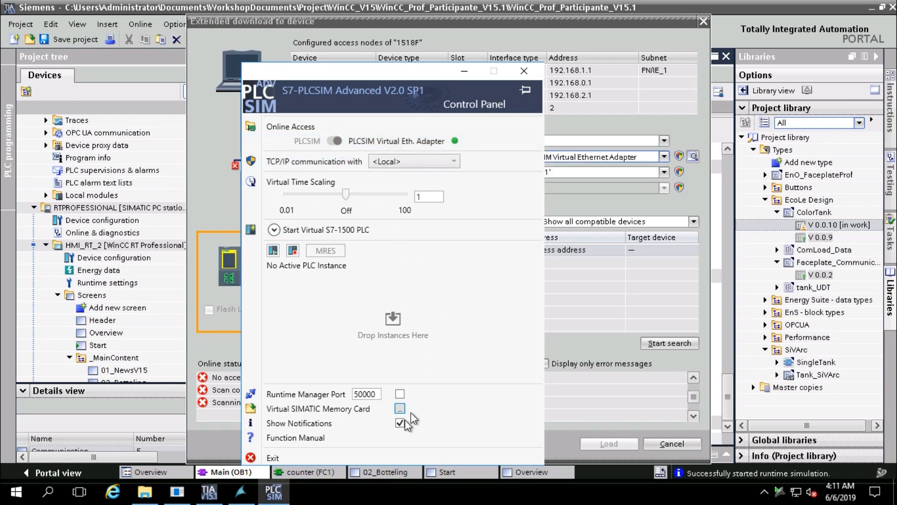
pyautogui.click(465, 73)
pyautogui.click(663, 341)
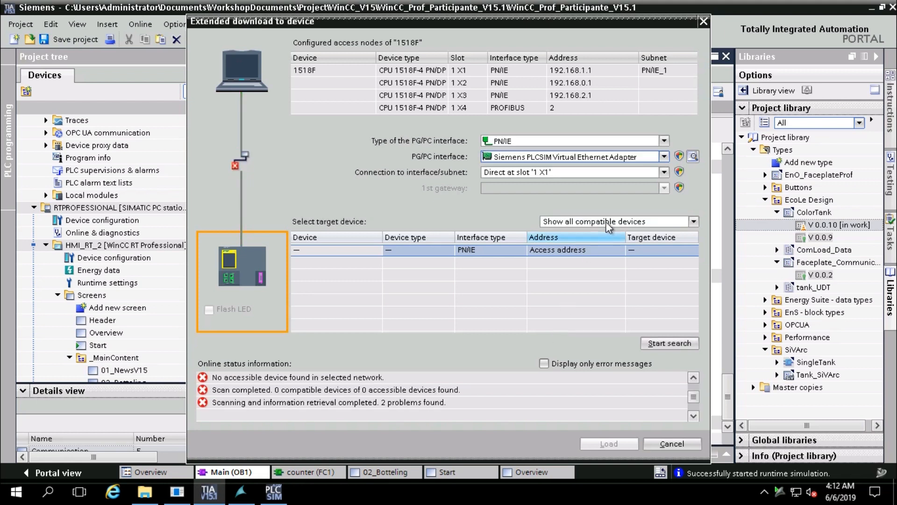
# Search with accessible-devices and same-addresses filters, then cancel the download
pyautogui.click(607, 223)
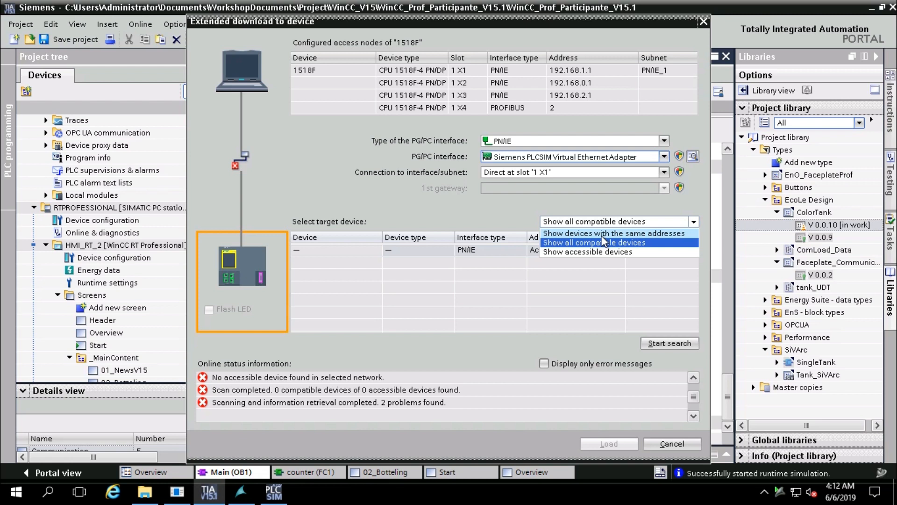
pyautogui.click(593, 252)
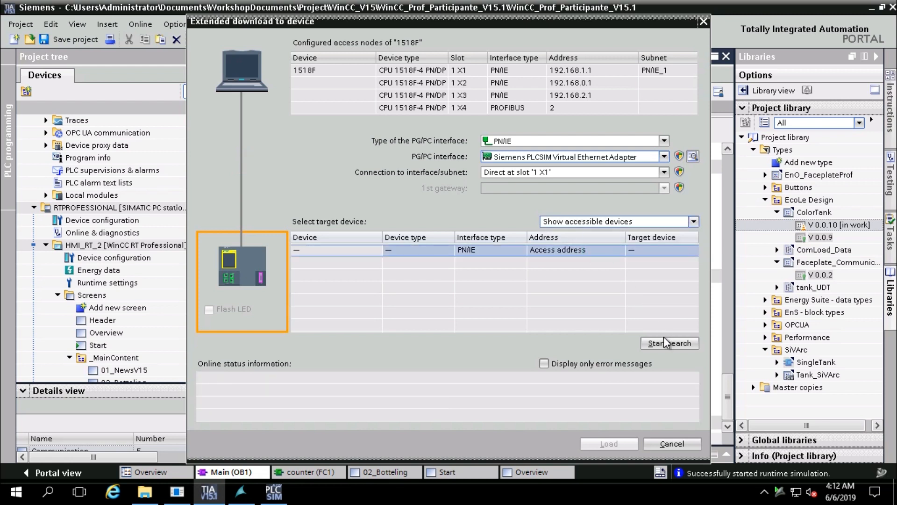
pyautogui.click(664, 339)
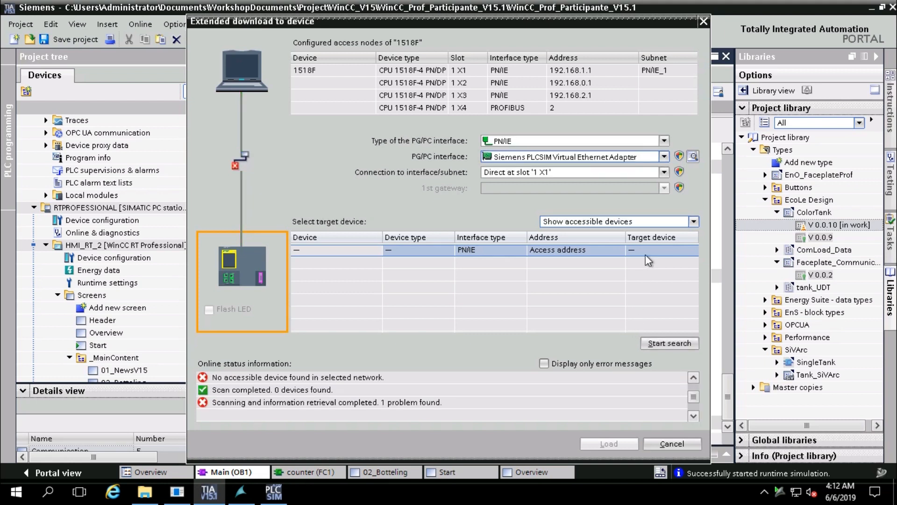
pyautogui.click(693, 222)
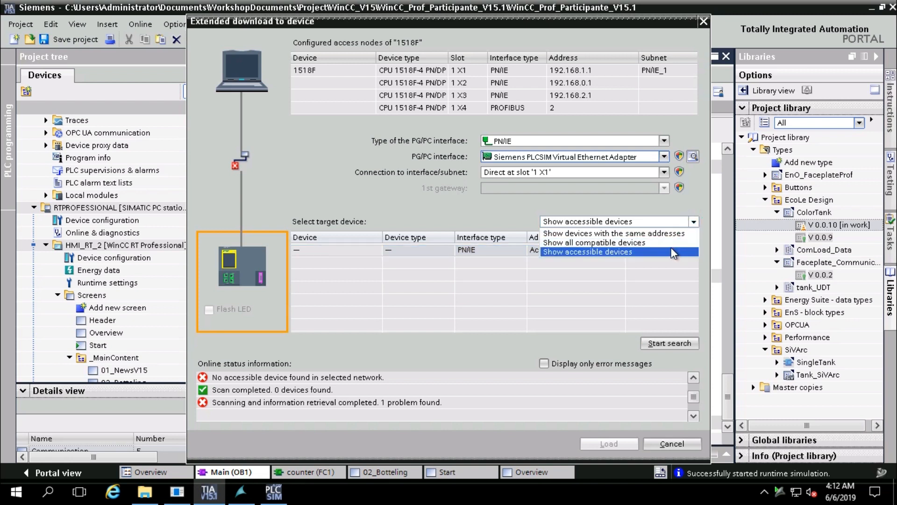
pyautogui.click(665, 233)
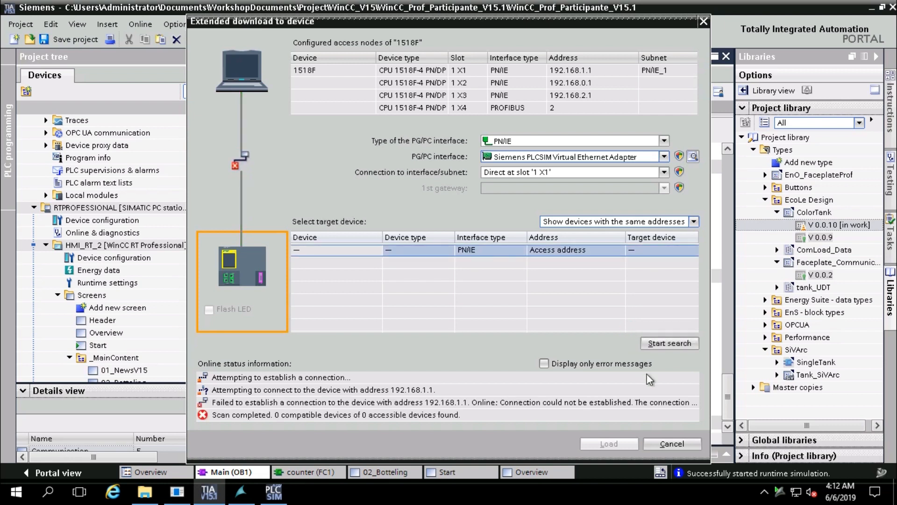
pyautogui.click(678, 442)
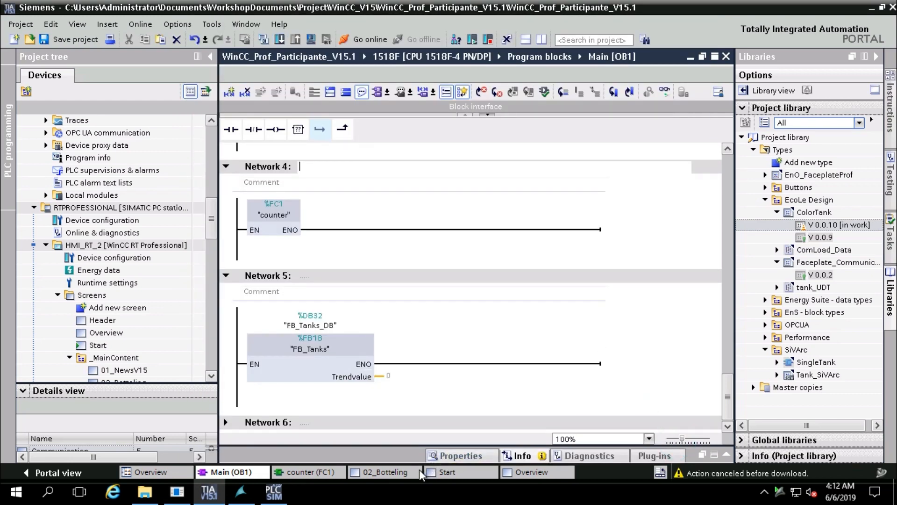
pyautogui.click(275, 491)
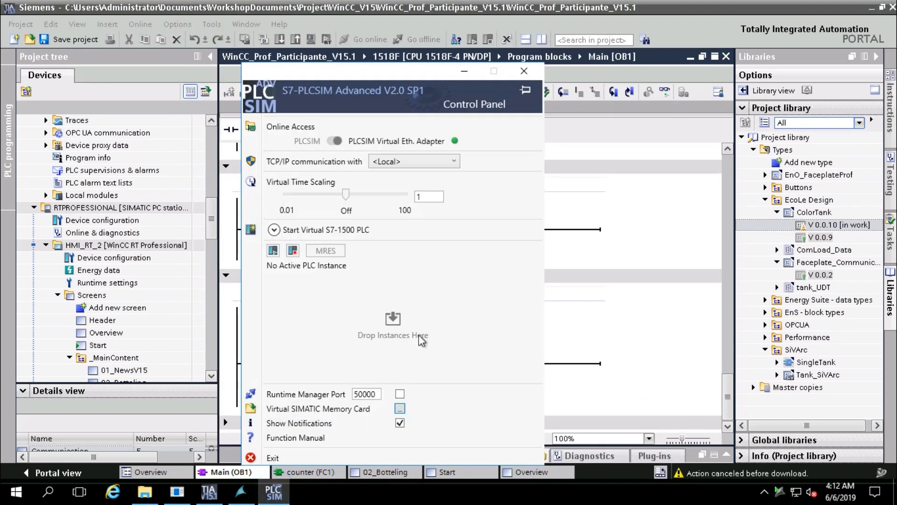
pyautogui.click(273, 230)
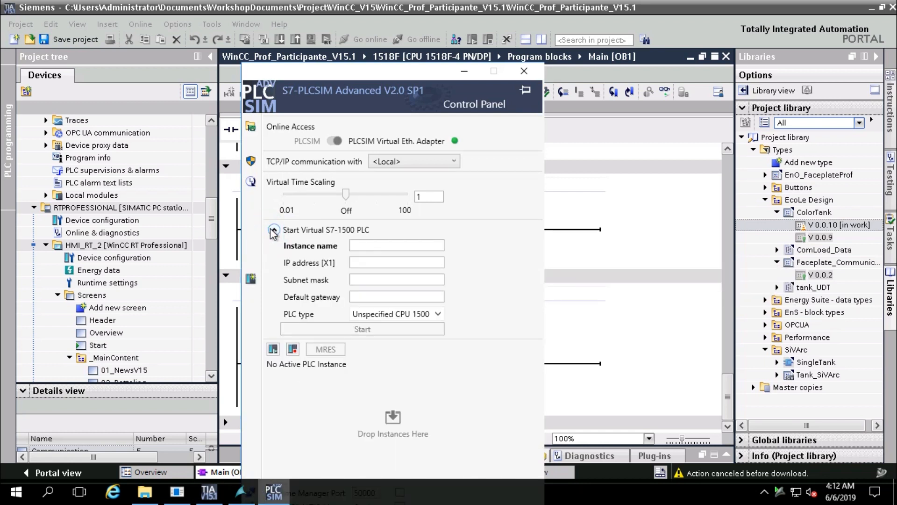
pyautogui.click(403, 314)
pyautogui.click(403, 315)
pyautogui.click(451, 164)
pyautogui.click(450, 164)
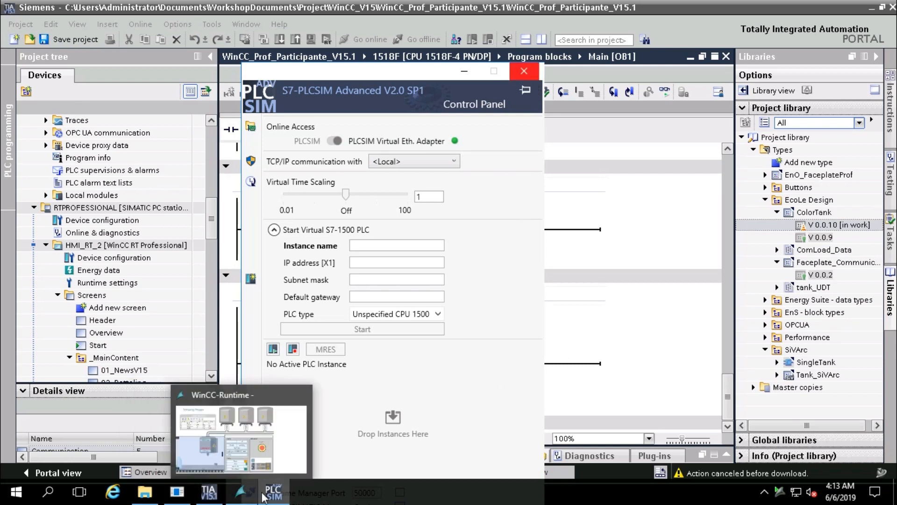
pyautogui.click(205, 496)
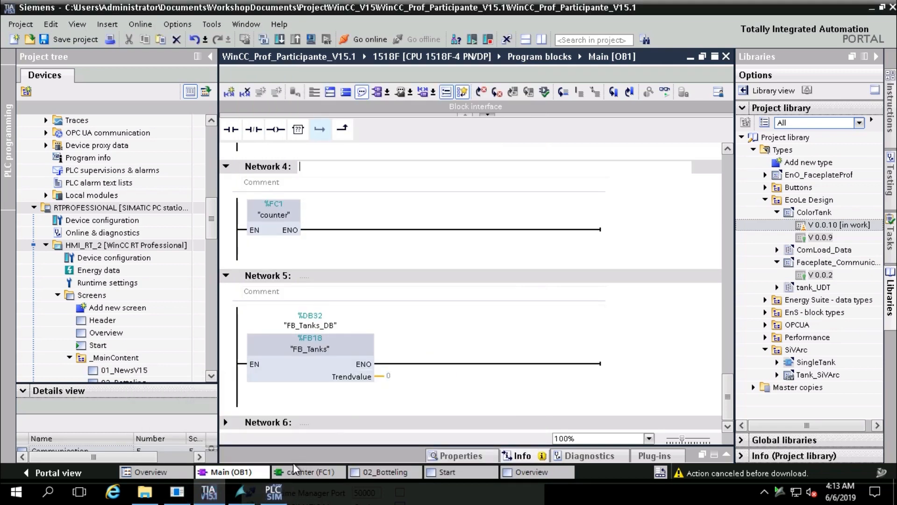
# Dismiss the Shutdown Event Tracker, close the project folder, and bring up the PLCSIM Advanced control panel
pyautogui.click(174, 498)
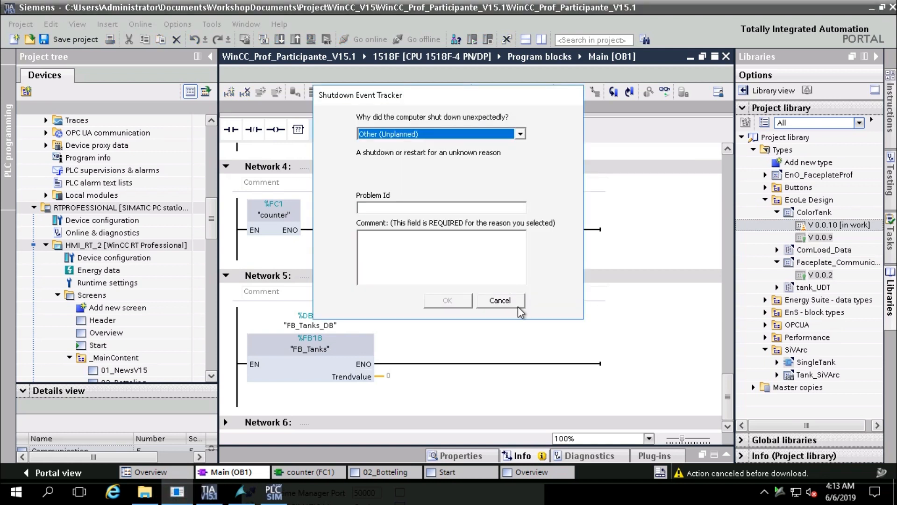
pyautogui.click(517, 299)
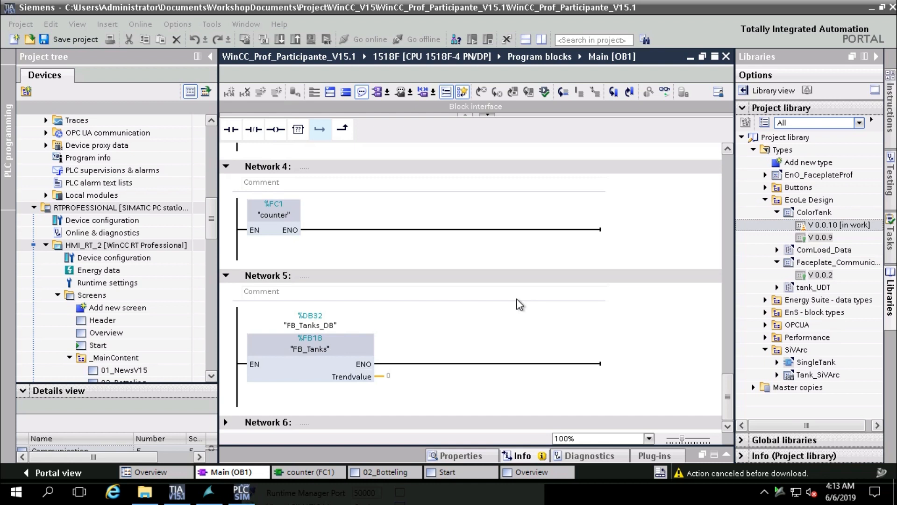
pyautogui.click(145, 492)
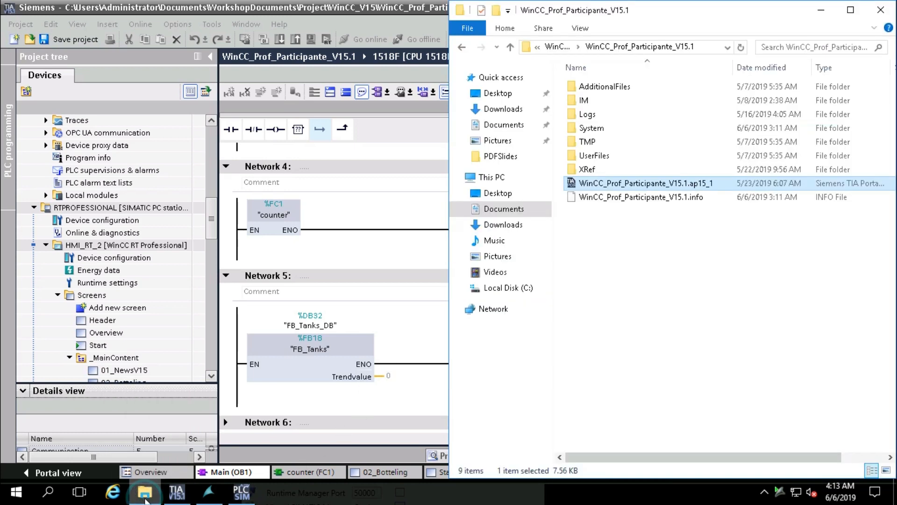
pyautogui.click(821, 10)
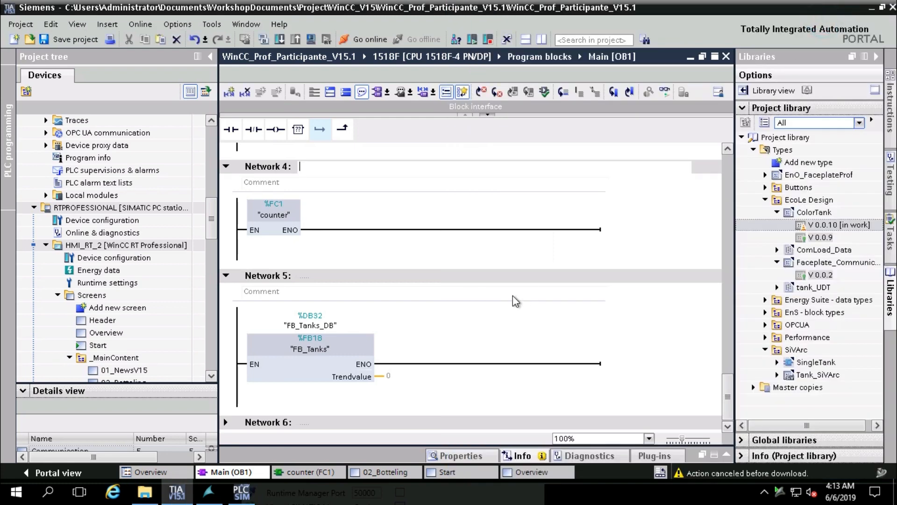
pyautogui.click(420, 397)
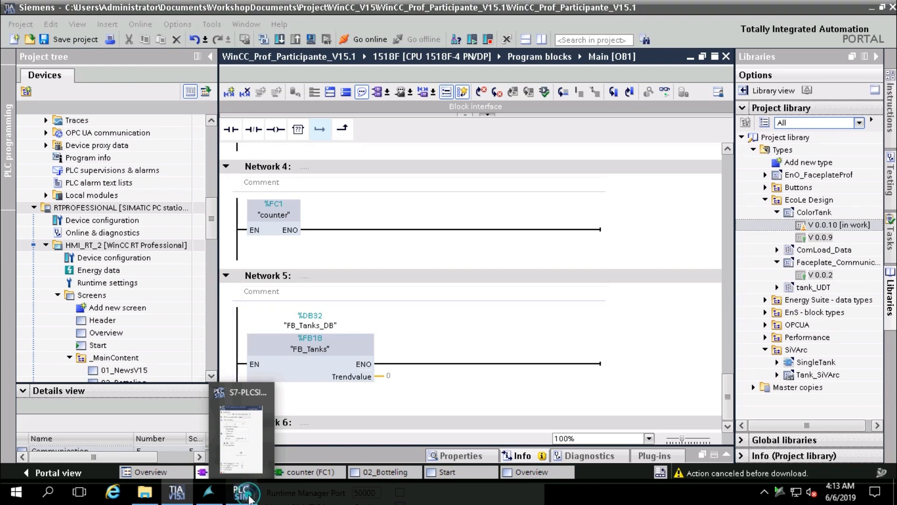
pyautogui.click(250, 499)
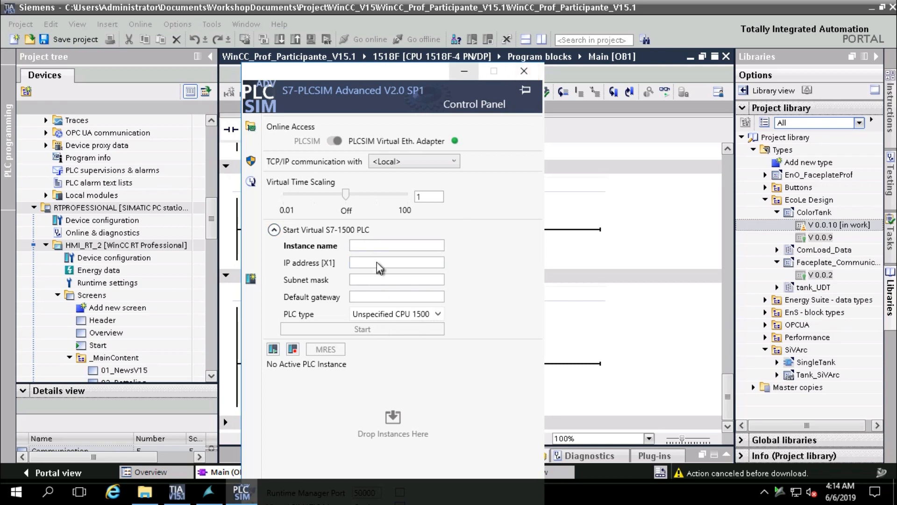
# Keep local TCP/IP, switch online access to PLCSIM, and keep Unspecified CPU 1500
pyautogui.click(384, 245)
pyautogui.click(402, 161)
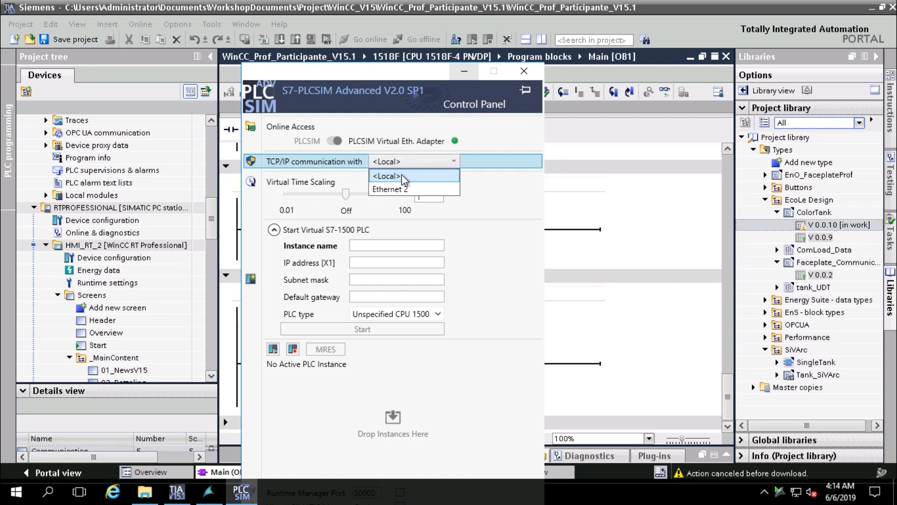
pyautogui.click(488, 185)
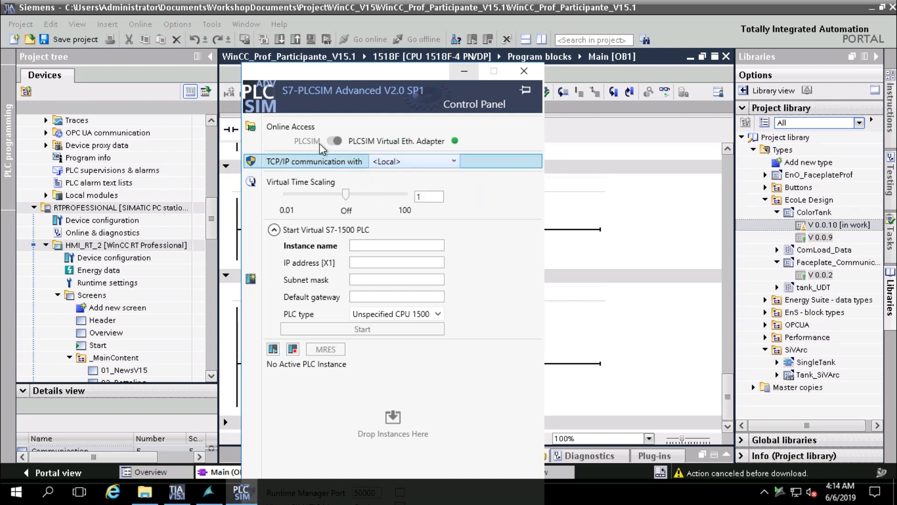
pyautogui.click(336, 141)
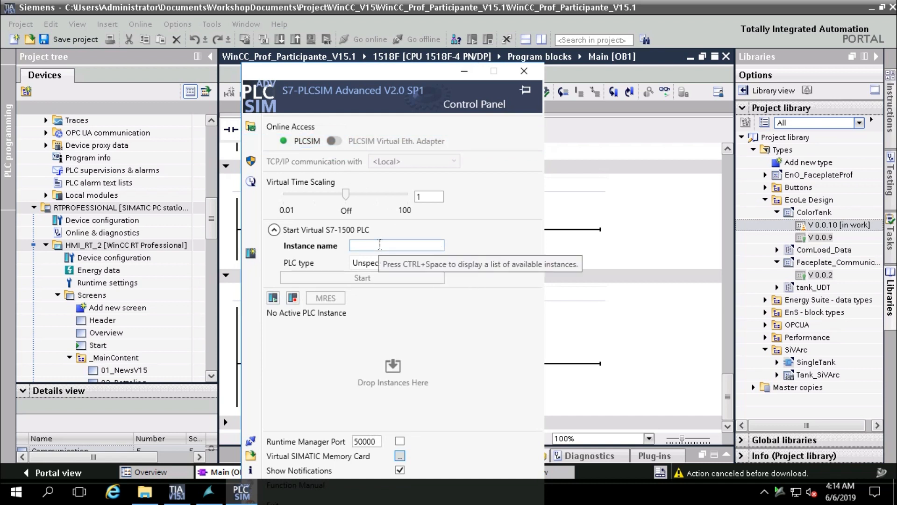
pyautogui.click(435, 263)
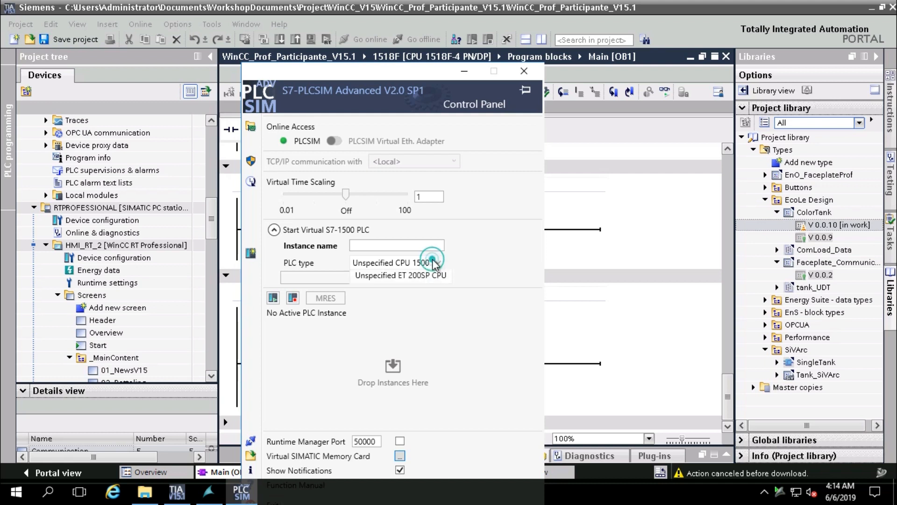
pyautogui.click(435, 263)
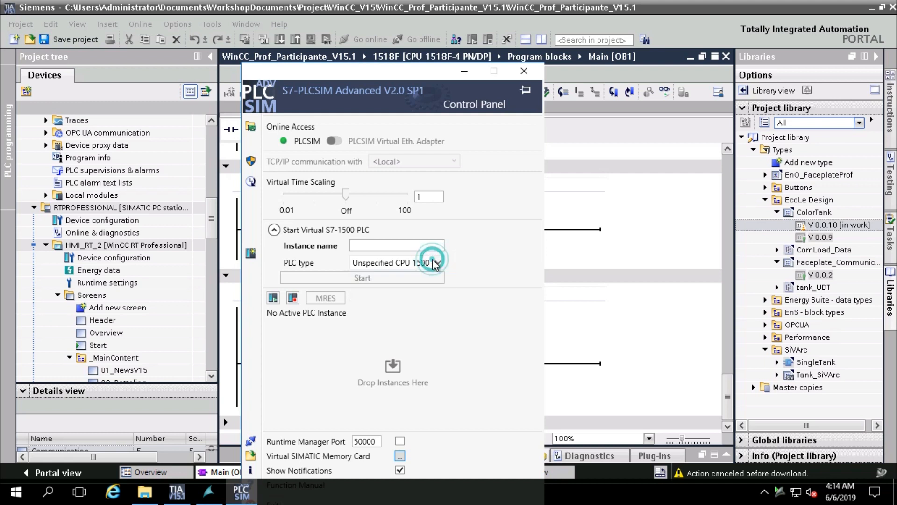
# Name the instance 1518f and close the PLCSIM Advanced control panel
pyautogui.click(388, 245)
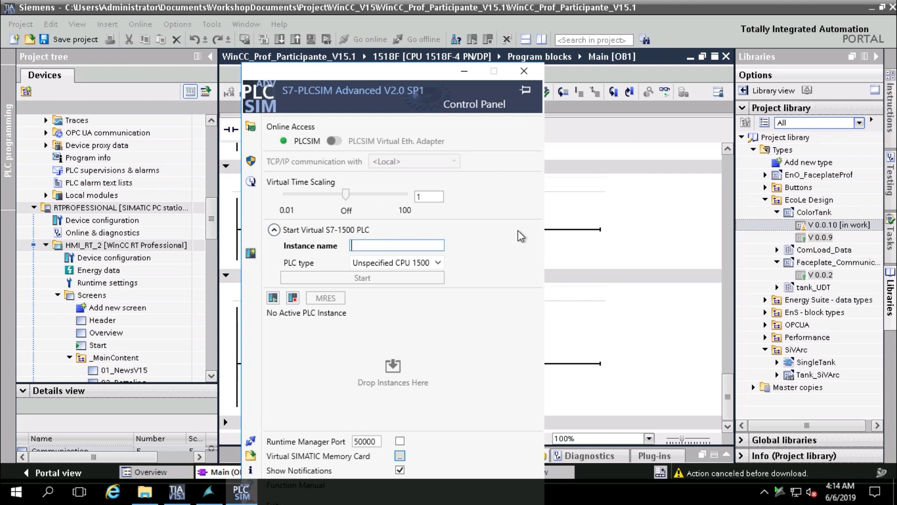
pyautogui.click(303, 236)
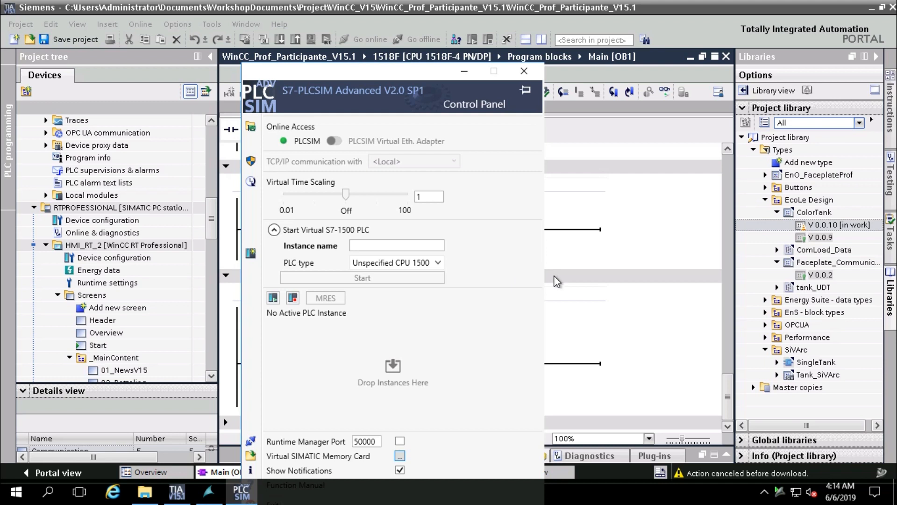
pyautogui.click(427, 241)
pyautogui.write('15')
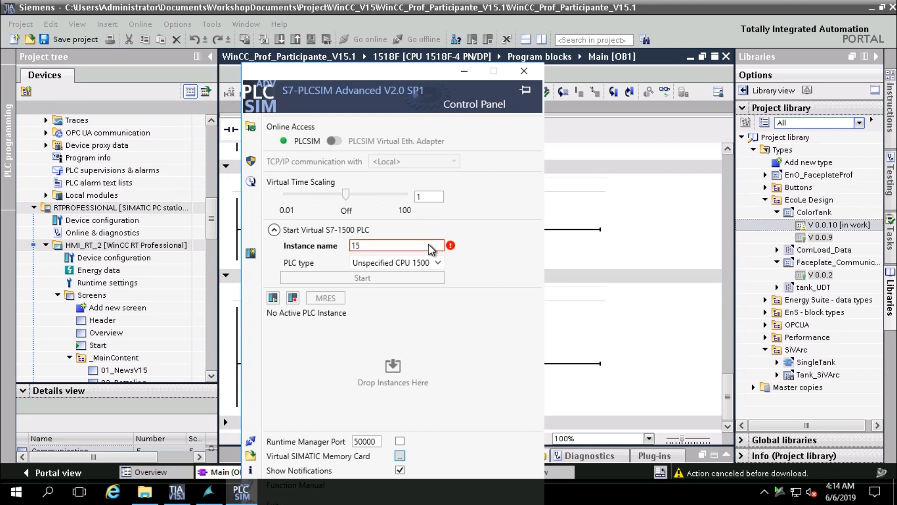
pyautogui.write('18f')
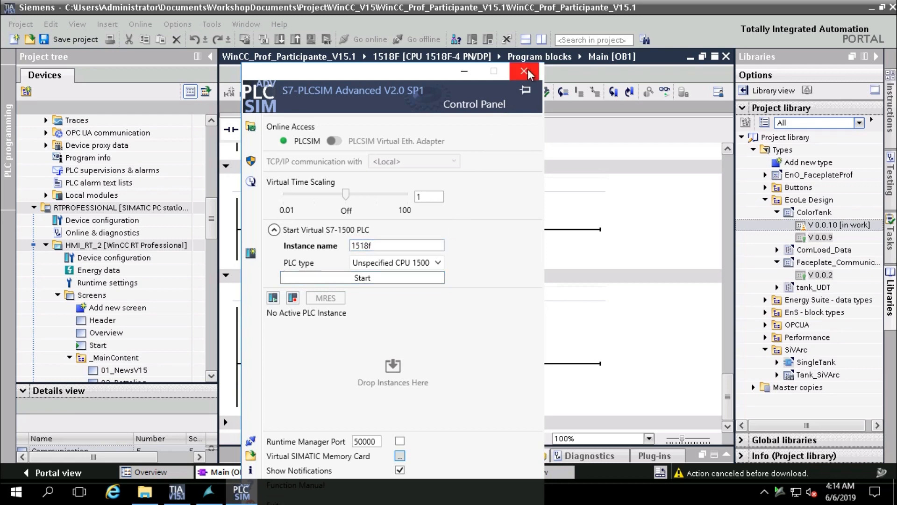
pyautogui.click(524, 71)
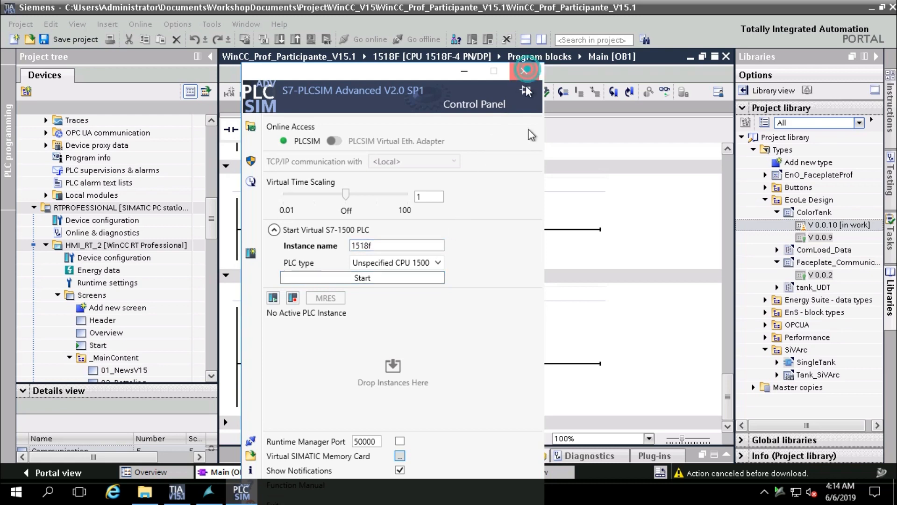
pyautogui.click(481, 324)
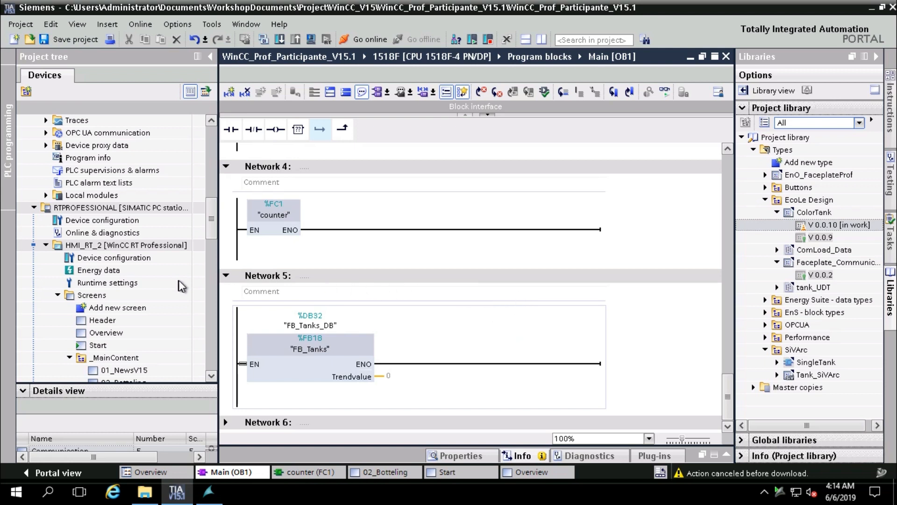
# Open the HMI_RT_2 Connections editor from the project tree
pyautogui.click(140, 345)
pyautogui.scroll(-4, 117, 348)
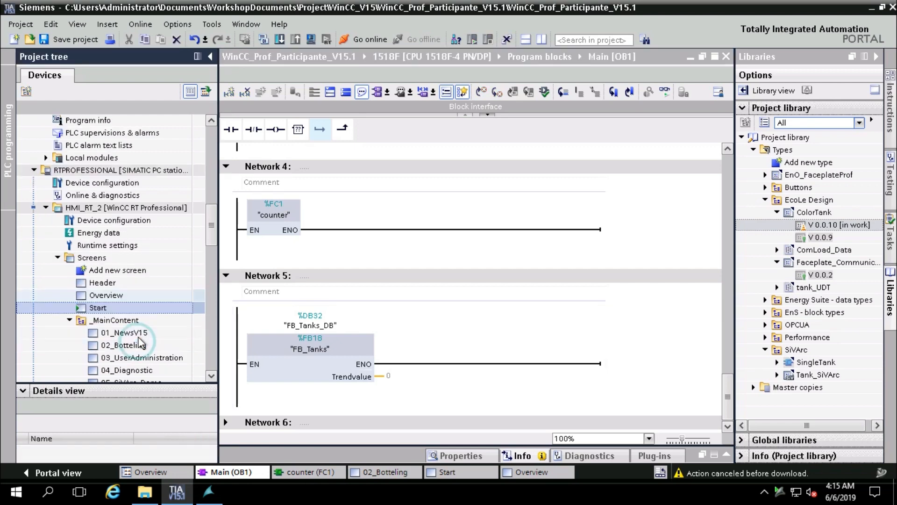
pyautogui.scroll(-7, 115, 350)
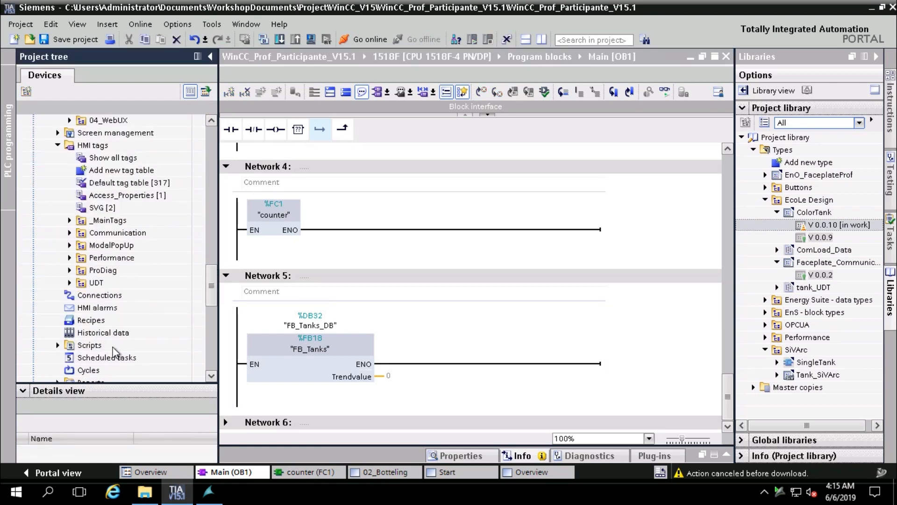
pyautogui.doubleClick(103, 294)
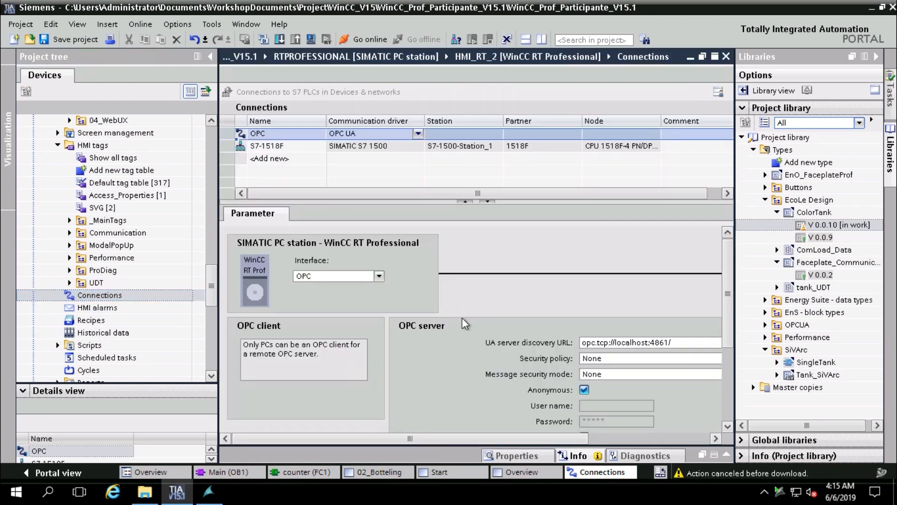
# Keep the OPC interface and set the S7-1518F connection's access point to PLCSIM.TCPIP.1
pyautogui.click(380, 277)
pyautogui.click(380, 279)
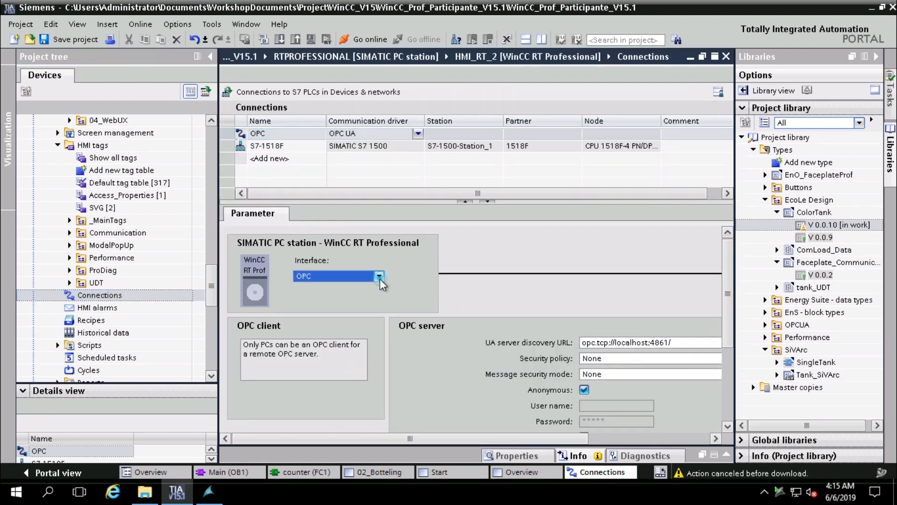
pyautogui.moveTo(553, 438)
pyautogui.mouseDown()
pyautogui.moveTo(666, 448)
pyautogui.moveTo(694, 439)
pyautogui.moveTo(570, 437)
pyautogui.mouseUp()
pyautogui.click(274, 149)
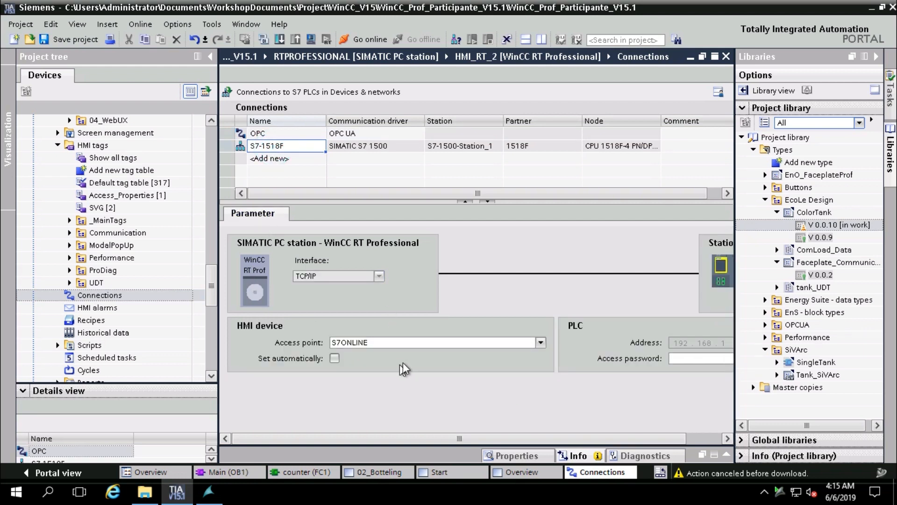
pyautogui.click(540, 344)
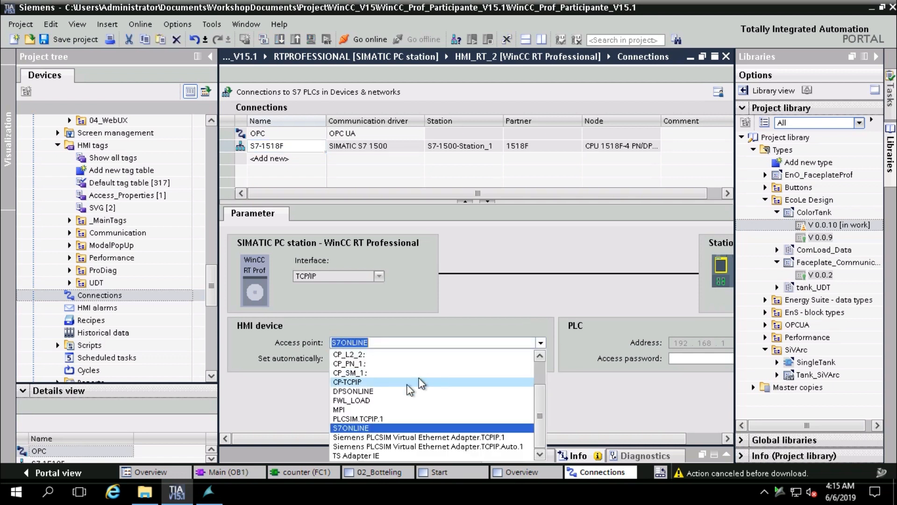
pyautogui.click(388, 417)
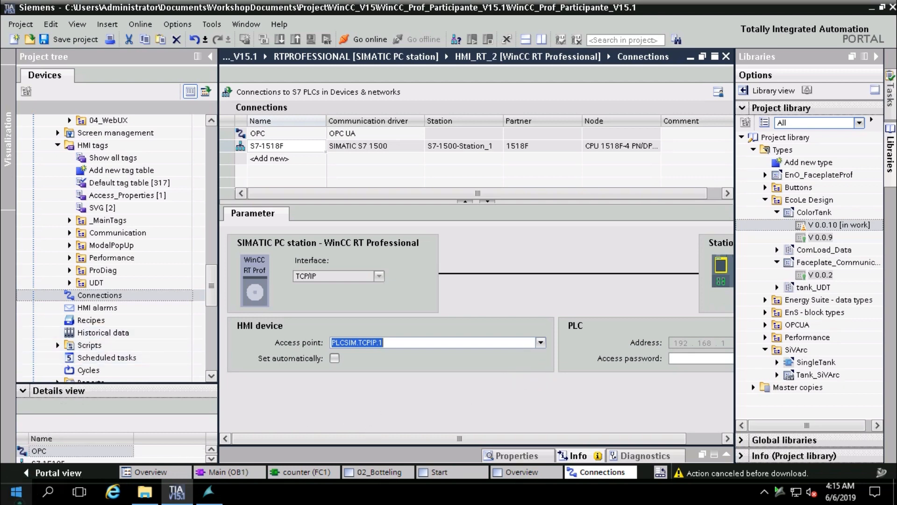
pyautogui.click(16, 491)
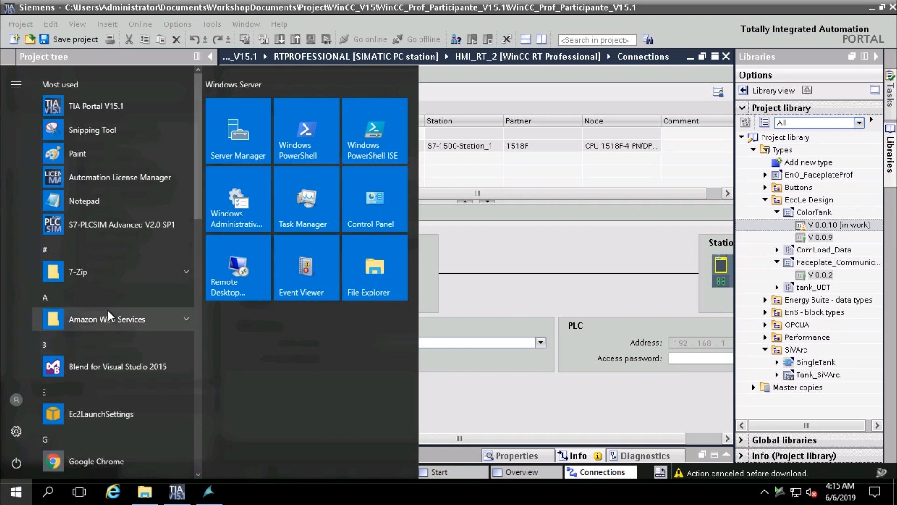
# Launch S7-PLCSIM Advanced, start virtual PLC 1518f at 192.168.0.1, then power-cycle it
pyautogui.click(110, 225)
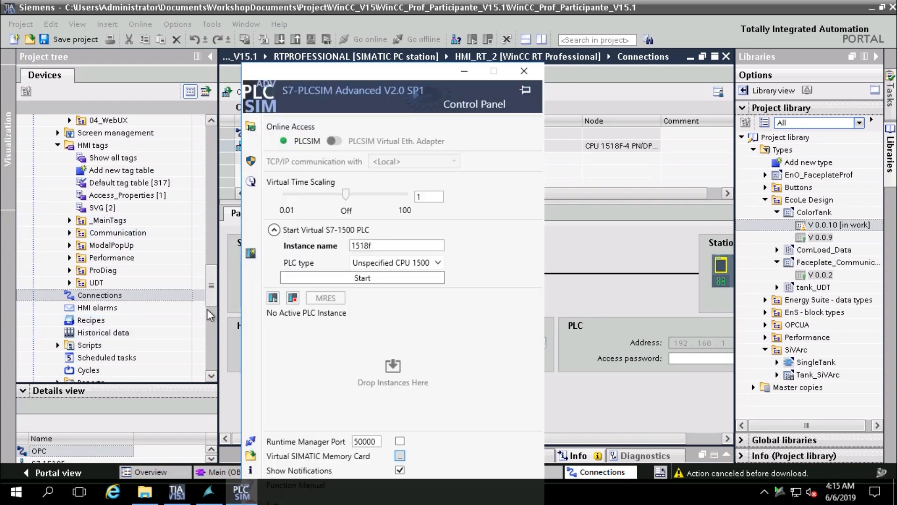
pyautogui.click(376, 278)
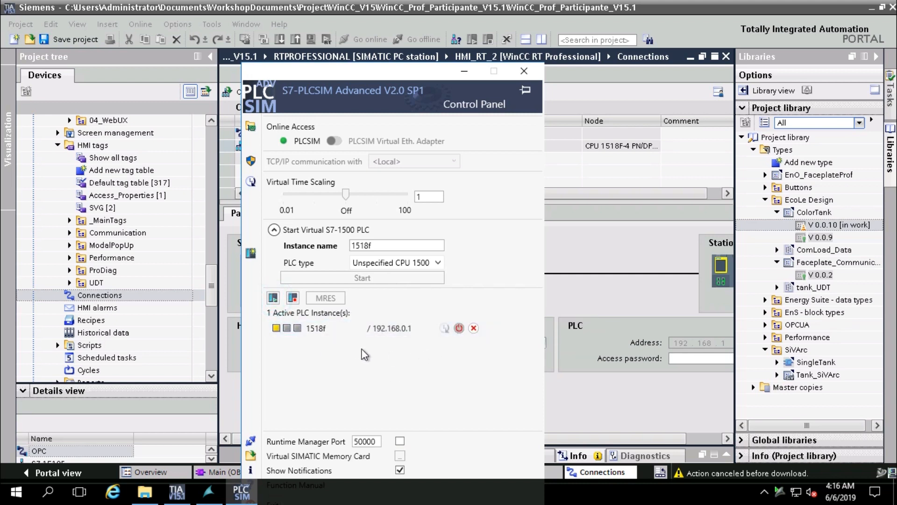
pyautogui.click(459, 329)
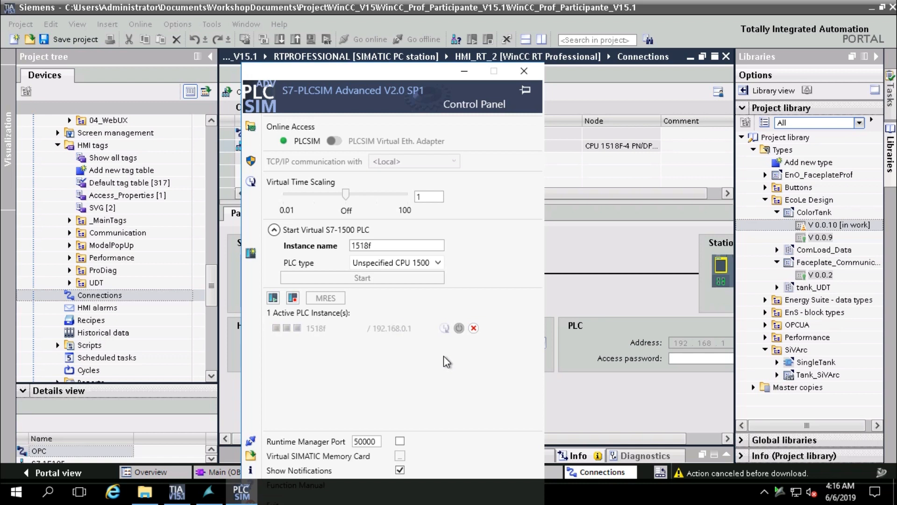
pyautogui.click(458, 328)
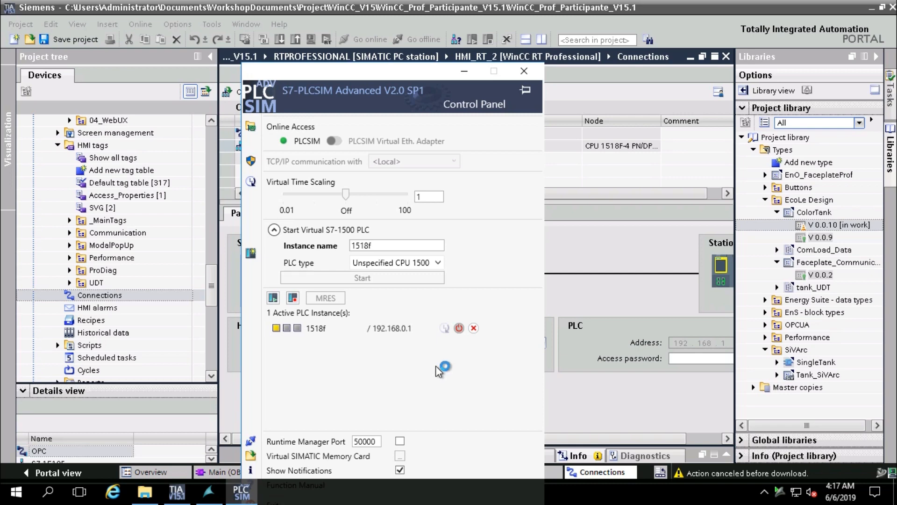
# From Main [OB1], download to device, find the simulated 1518F CPU, and reach Load preview
pyautogui.click(216, 472)
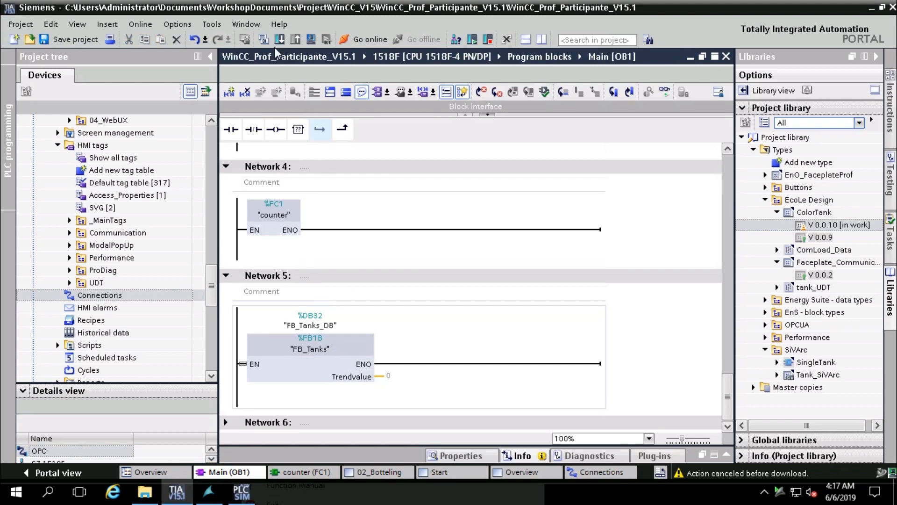
pyautogui.click(278, 40)
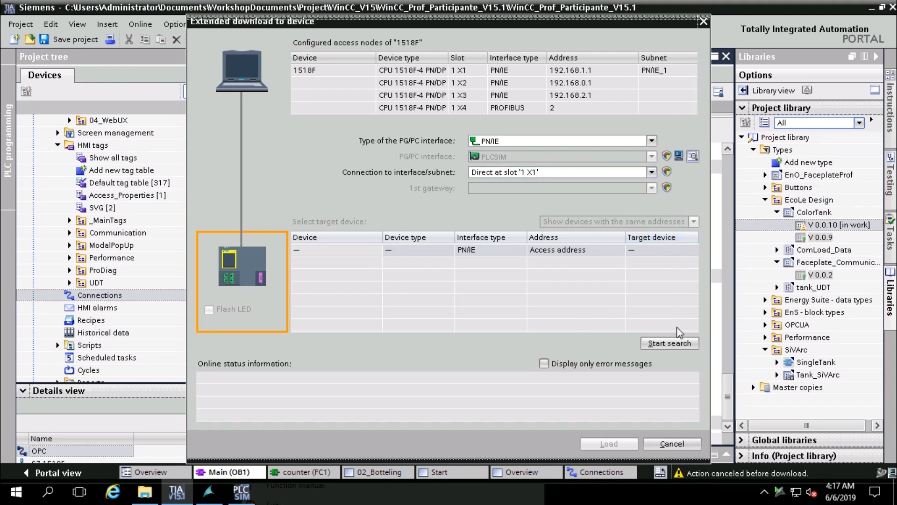
pyautogui.click(672, 343)
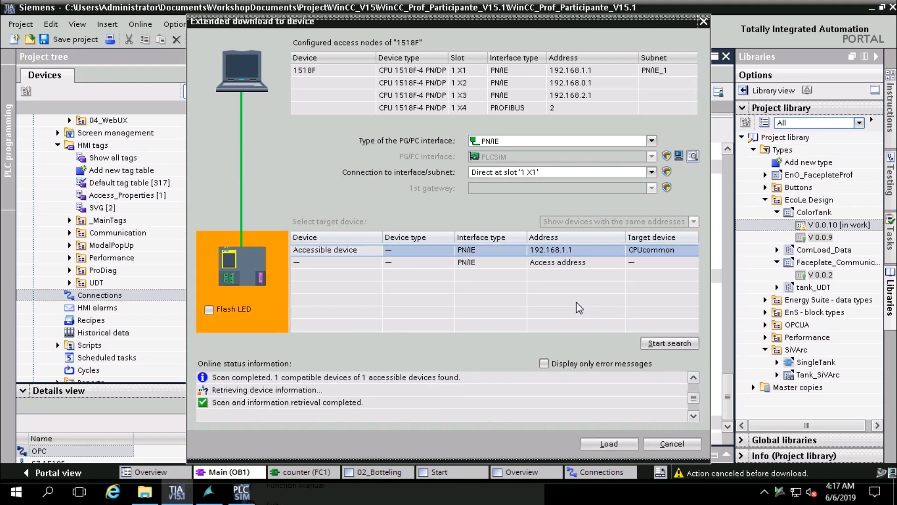
pyautogui.click(597, 445)
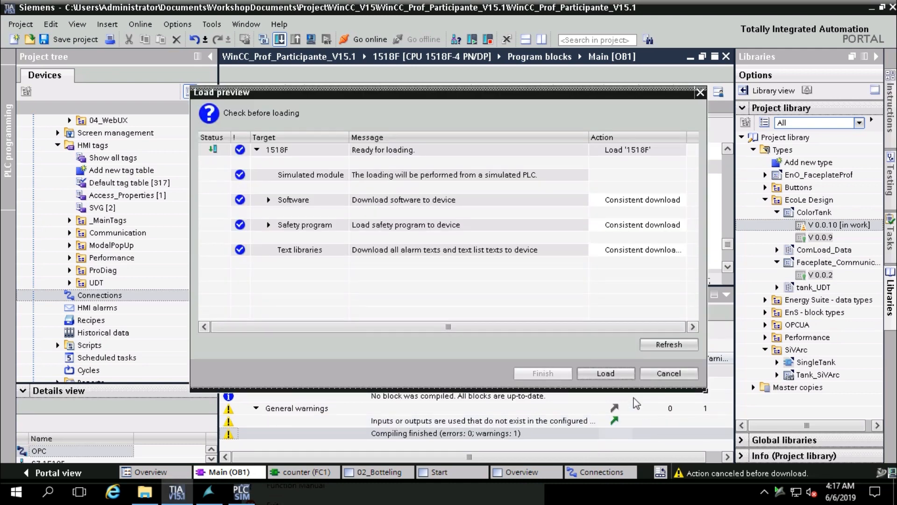
# Load the program into 1518F with Start module chosen, finish, and return to WinCC Runtime
pyautogui.click(618, 373)
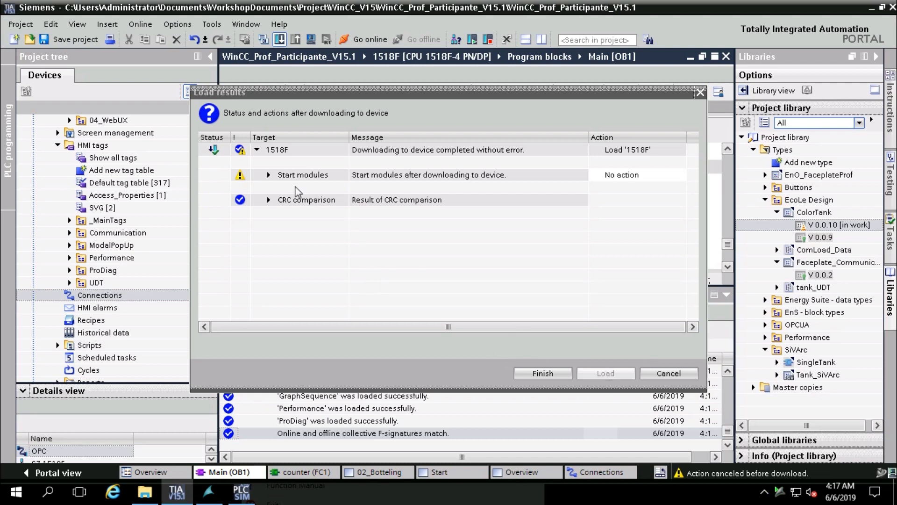
pyautogui.click(269, 174)
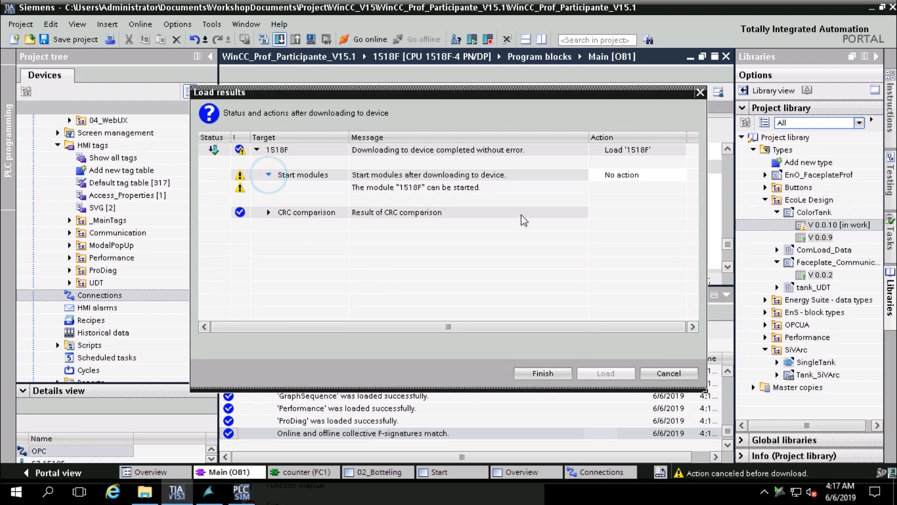
pyautogui.click(628, 178)
pyautogui.click(680, 175)
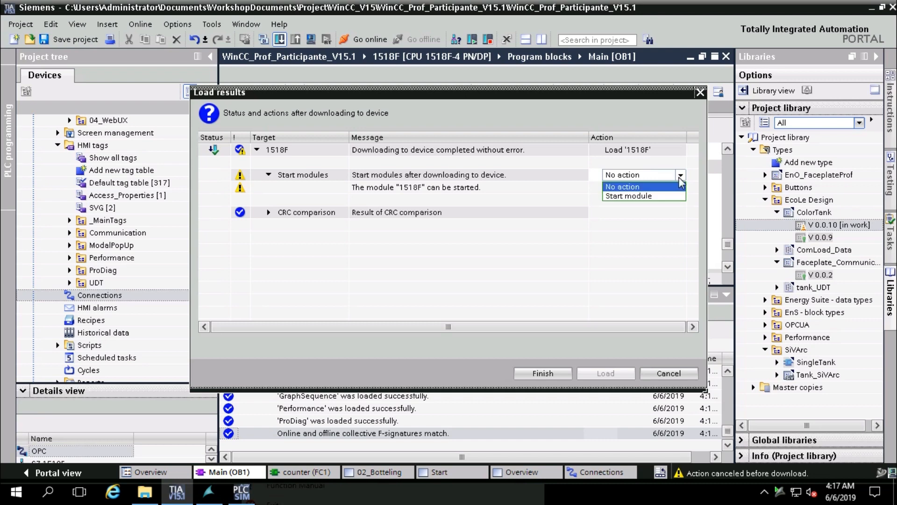
pyautogui.click(649, 196)
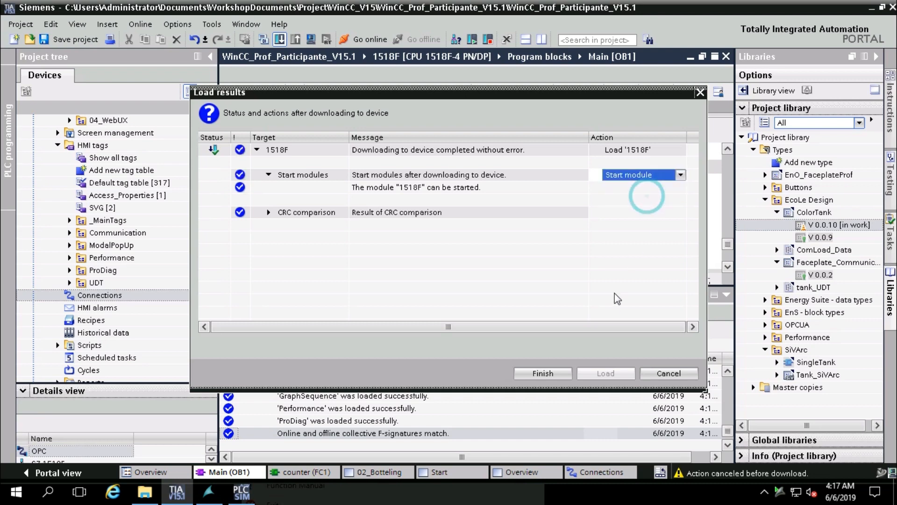
pyautogui.click(554, 374)
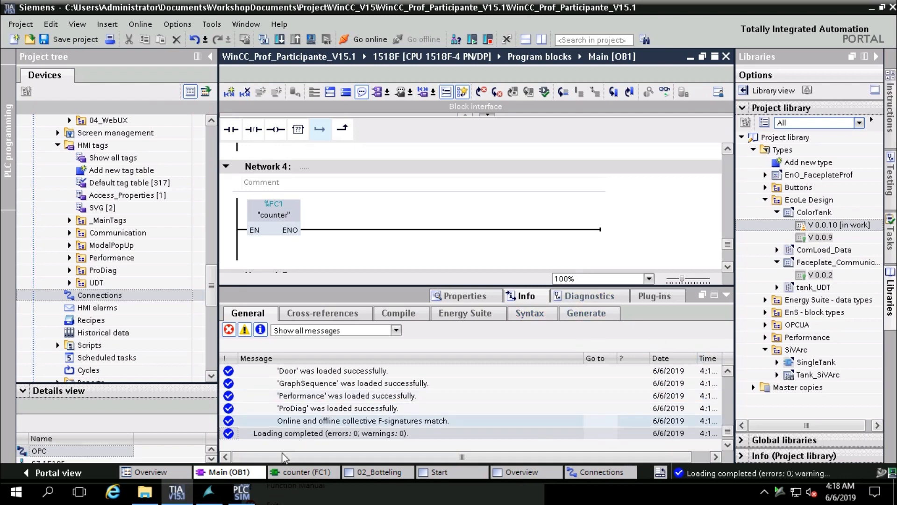
pyautogui.click(217, 493)
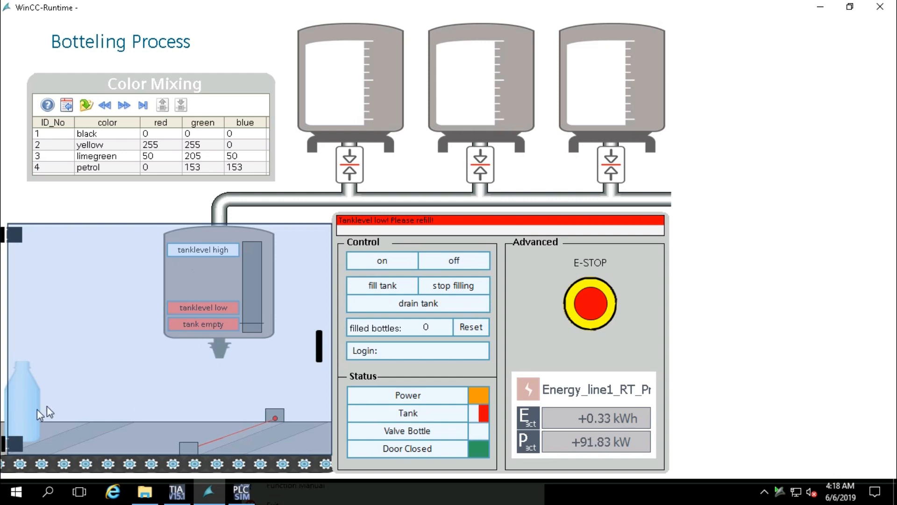
# Open and close the cabinet door three times, then switch the bottling line on
pyautogui.click(130, 350)
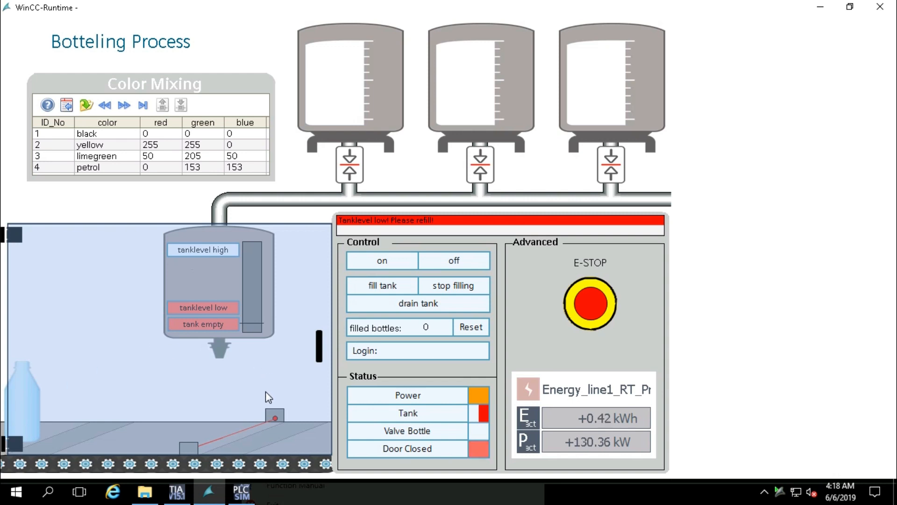
pyautogui.click(111, 363)
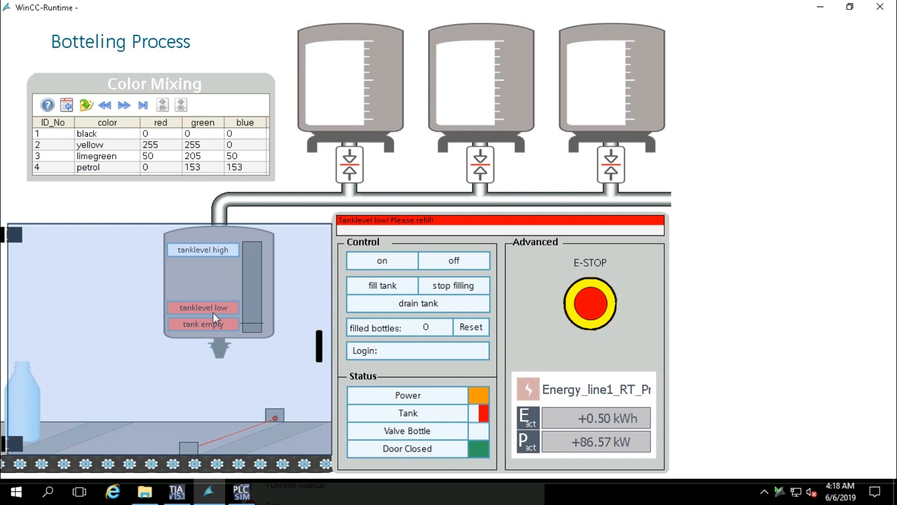
pyautogui.click(318, 355)
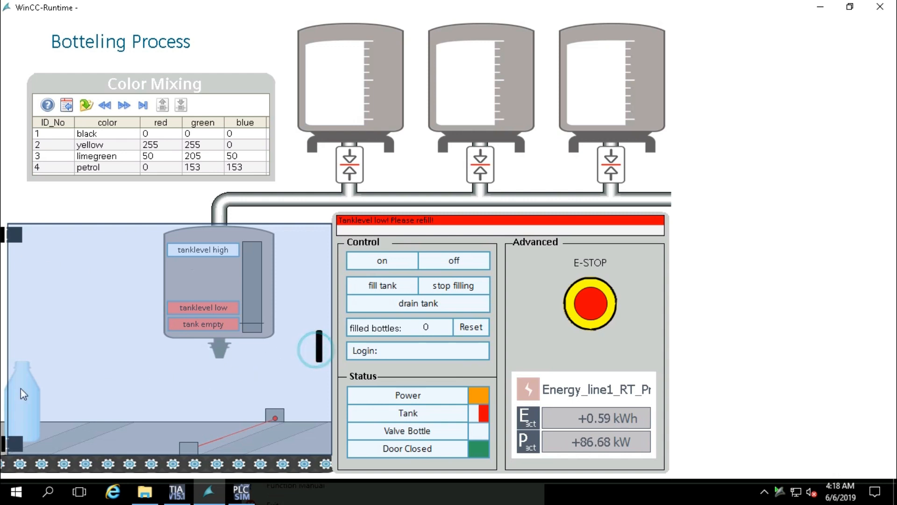
pyautogui.click(13, 239)
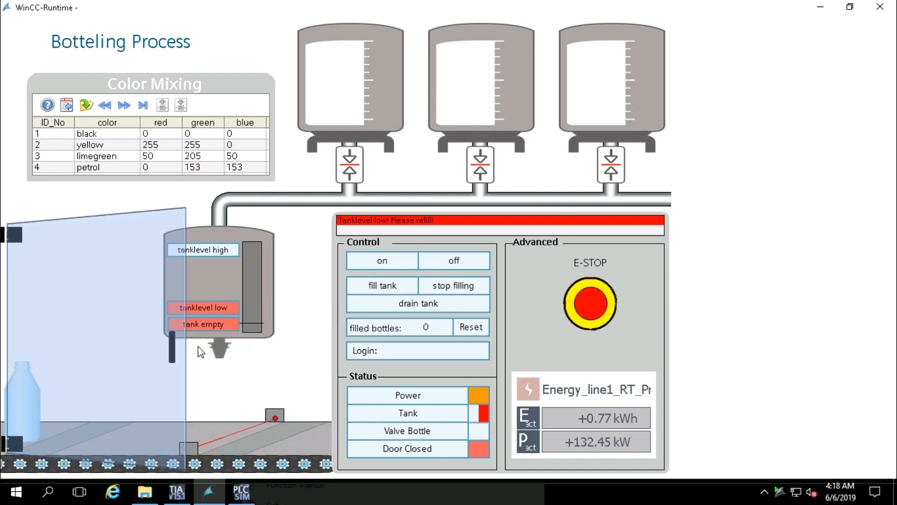
pyautogui.click(173, 339)
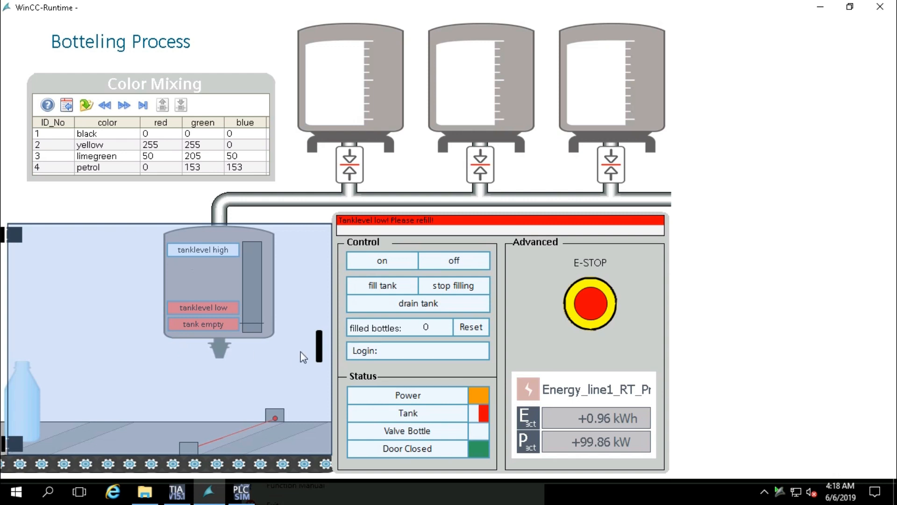
pyautogui.click(322, 345)
pyautogui.click(320, 348)
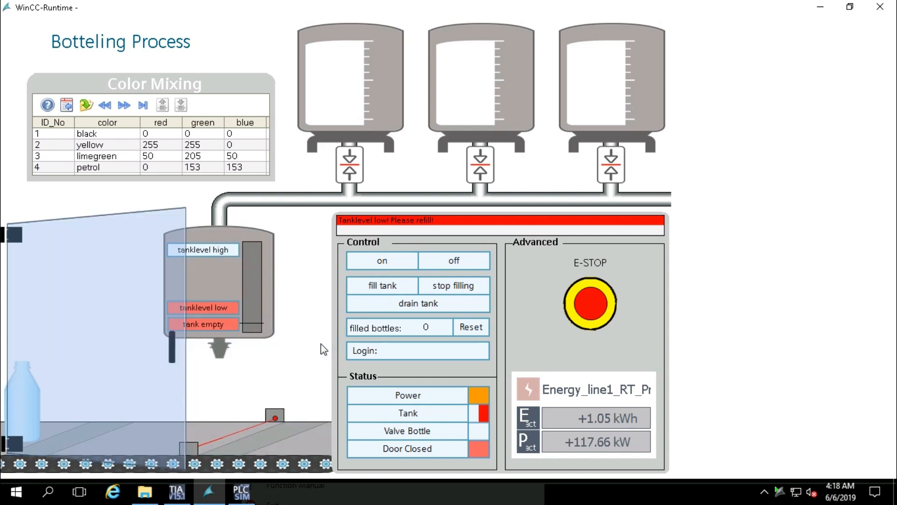
pyautogui.click(176, 347)
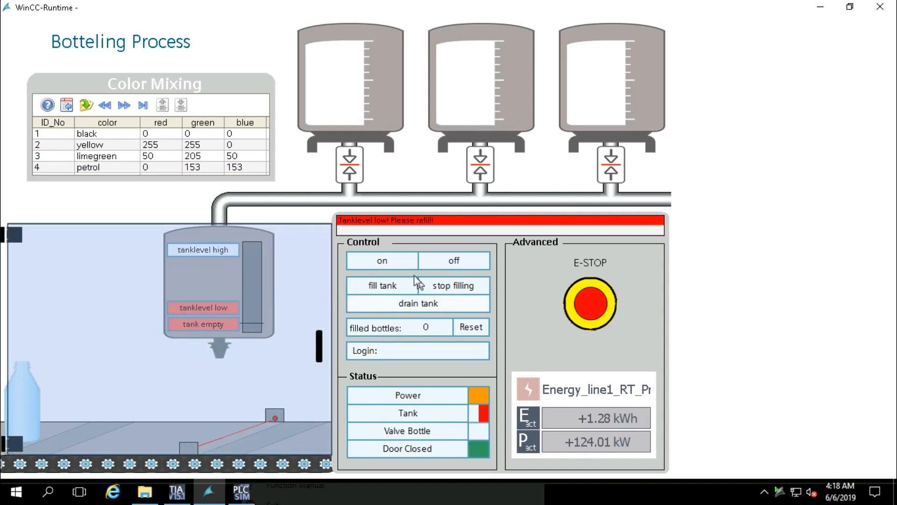
pyautogui.click(400, 258)
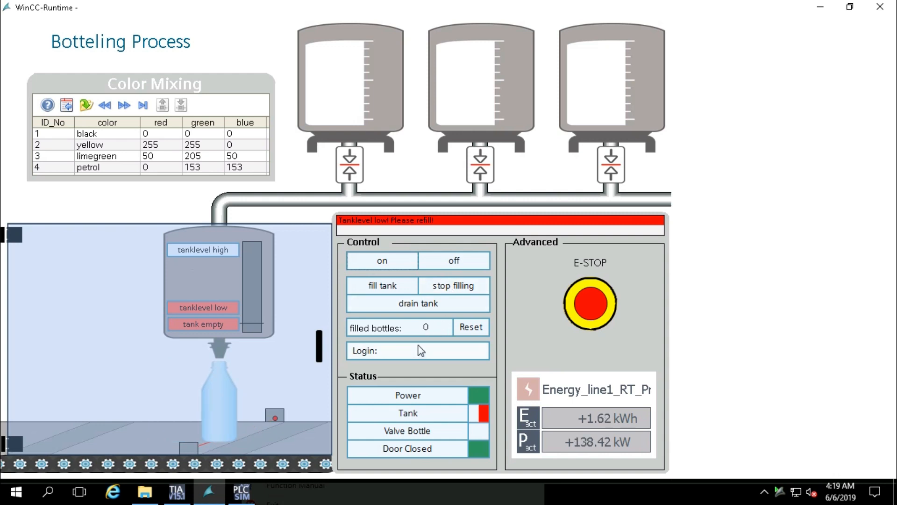
pyautogui.click(399, 286)
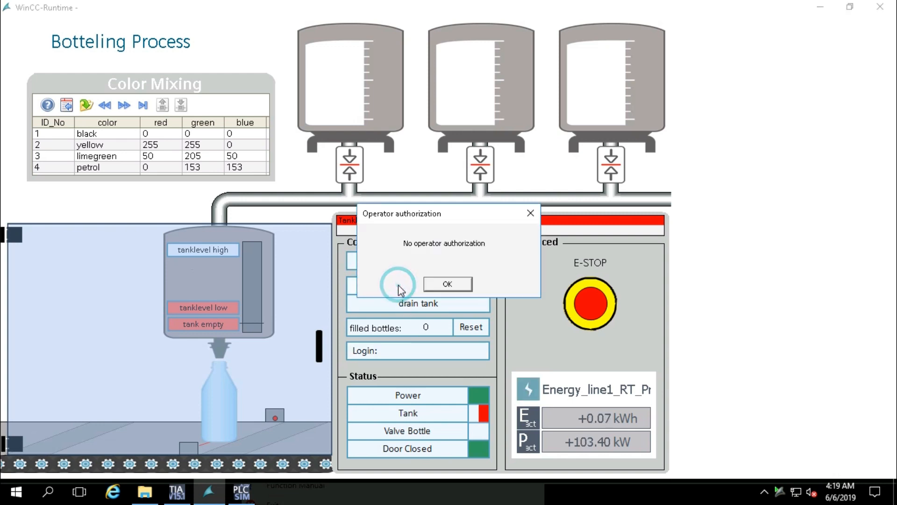
pyautogui.click(444, 283)
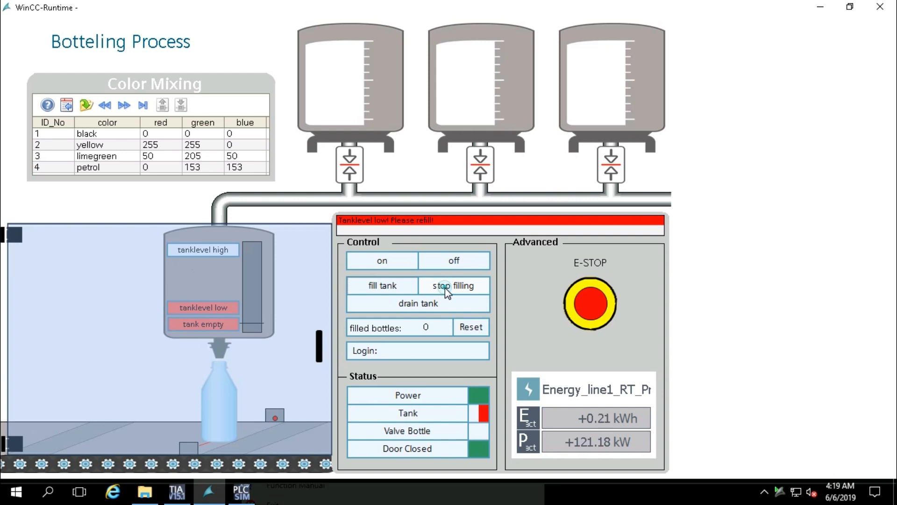
pyautogui.click(403, 305)
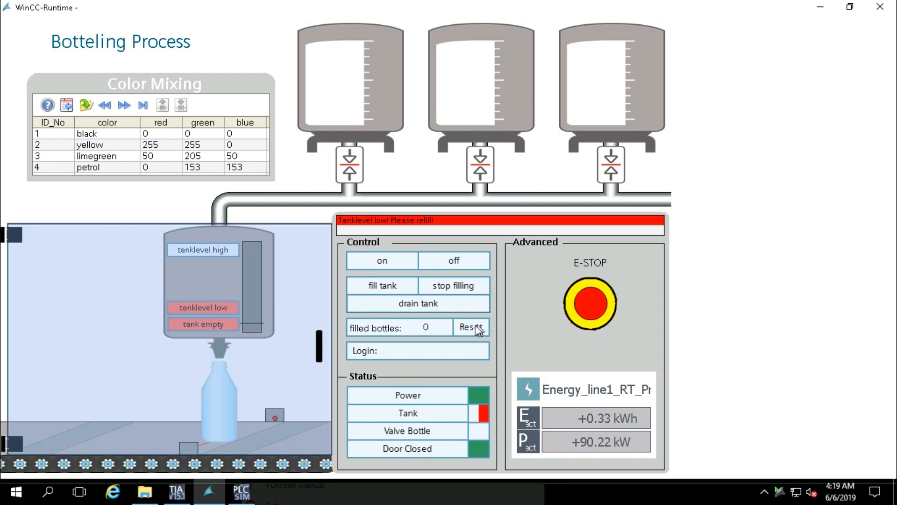
pyautogui.click(443, 353)
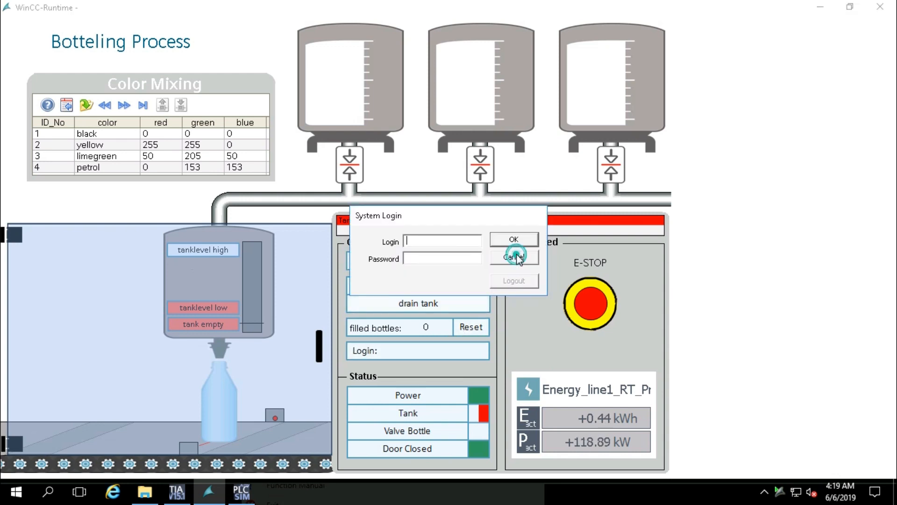
pyautogui.click(514, 256)
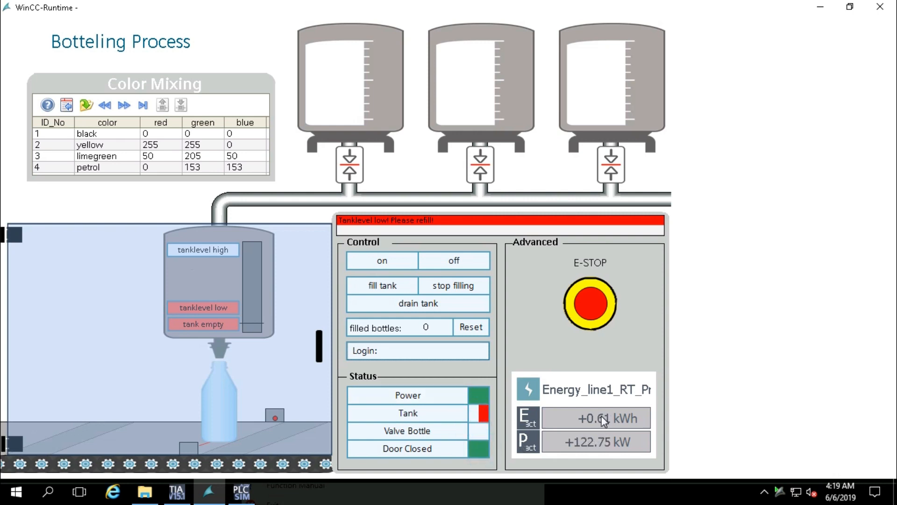
pyautogui.click(581, 299)
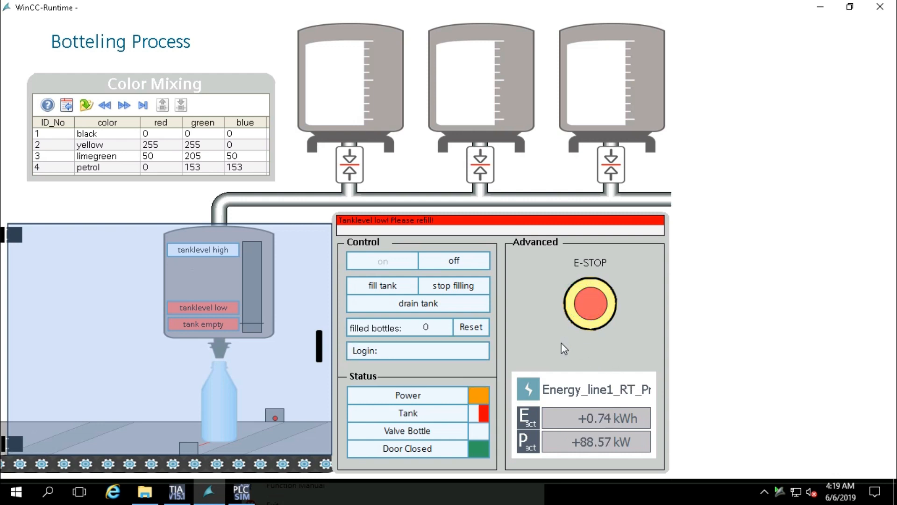
pyautogui.click(591, 305)
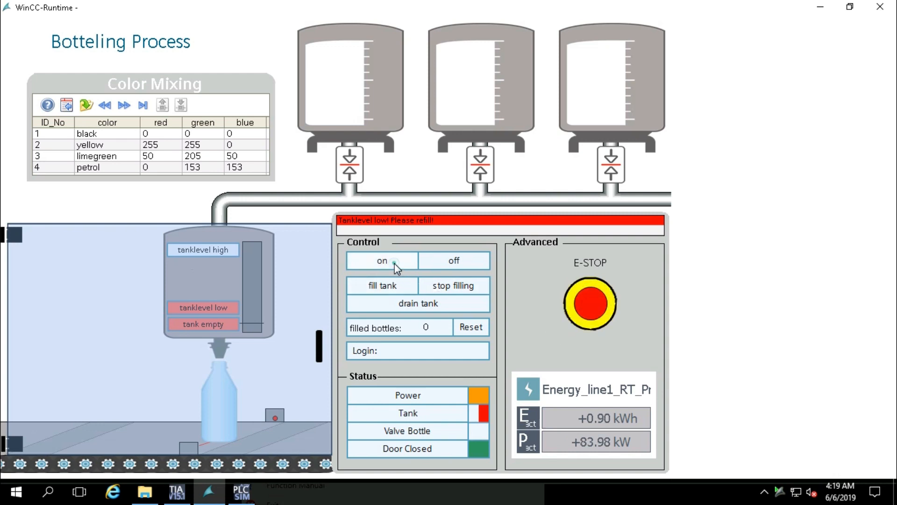
pyautogui.click(394, 262)
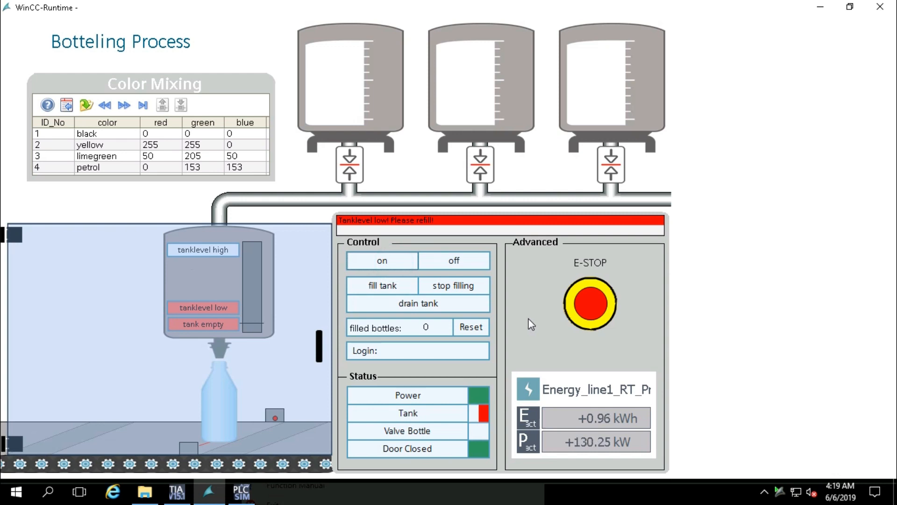
pyautogui.click(338, 113)
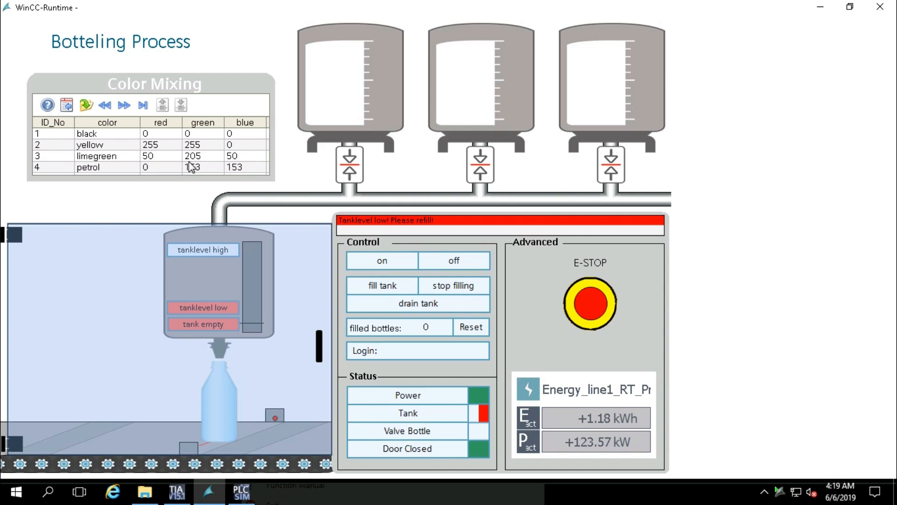
# Change the red value of the black Color Mixing entry to 100
pyautogui.click(165, 135)
pyautogui.click(166, 133)
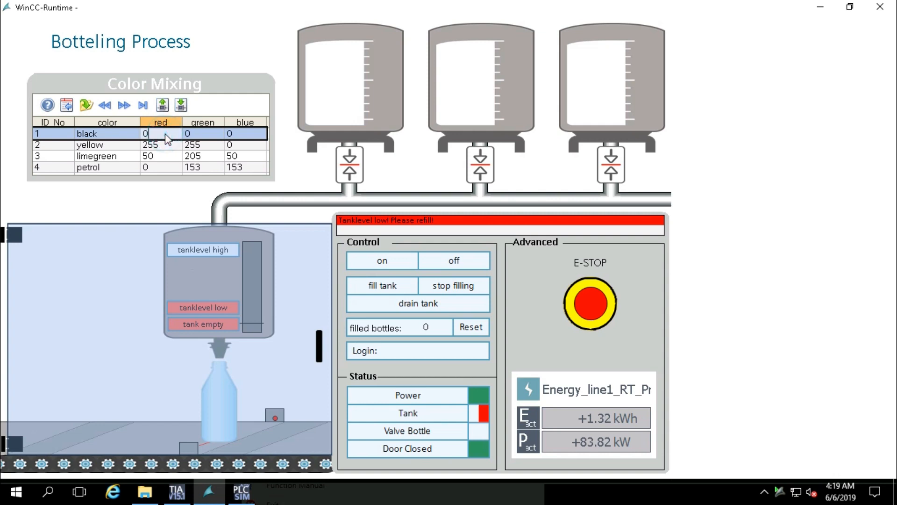
pyautogui.press('BackSpace')
pyautogui.write('100')
pyautogui.press('Tab')
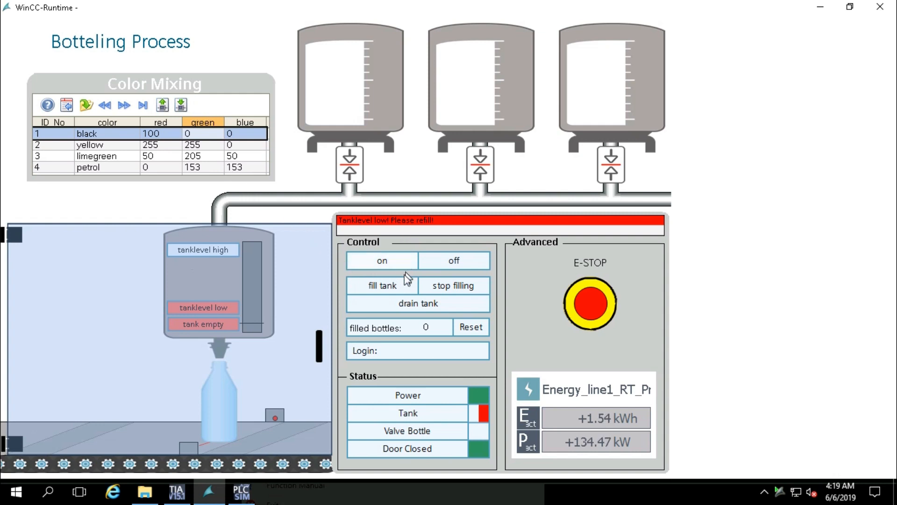
# Try filling the tank, then attempt an operator login that is rejected as unknown user
pyautogui.click(391, 285)
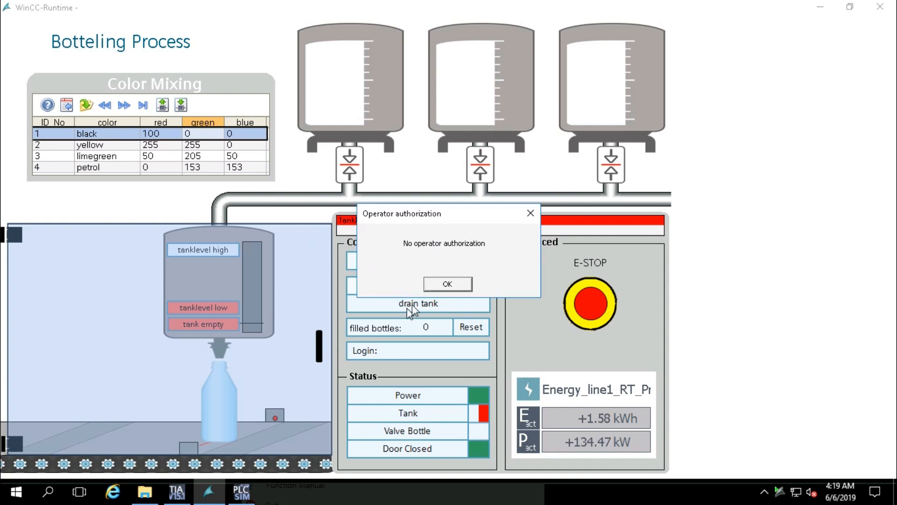
pyautogui.click(441, 283)
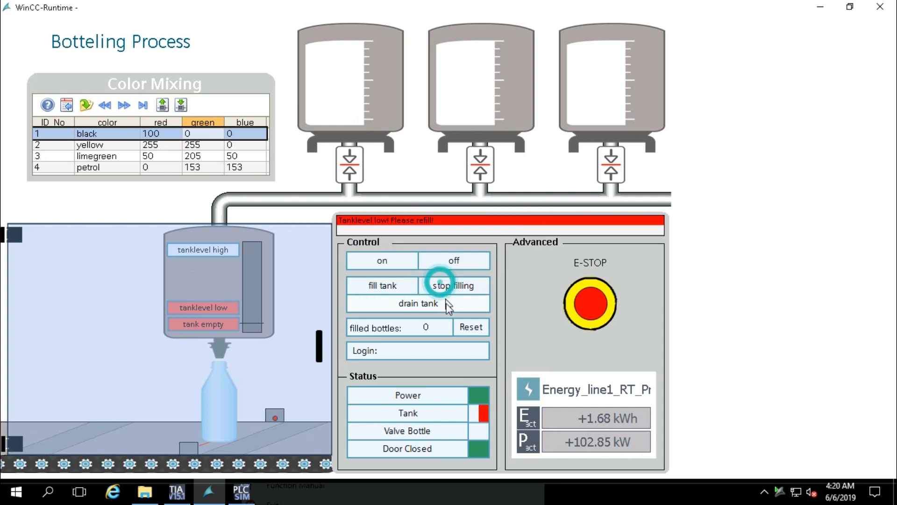
pyautogui.click(416, 350)
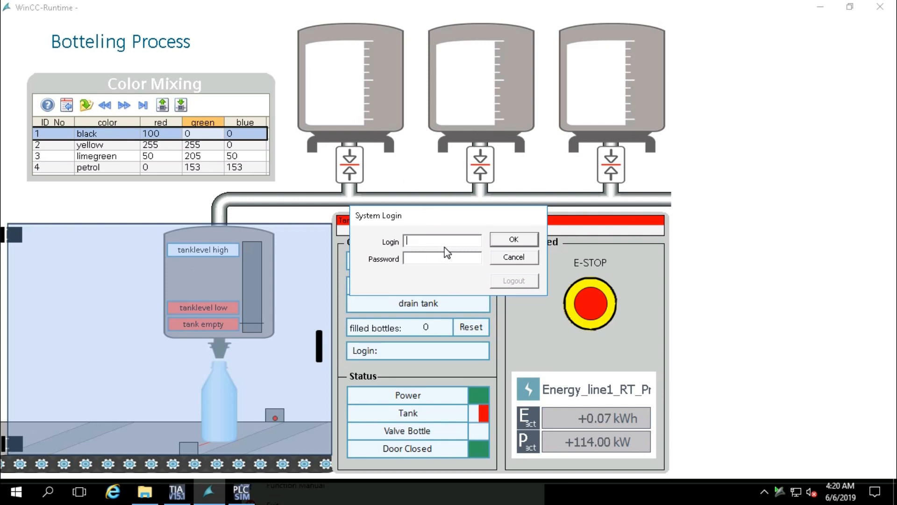
pyautogui.write('admin')
pyautogui.write('****')
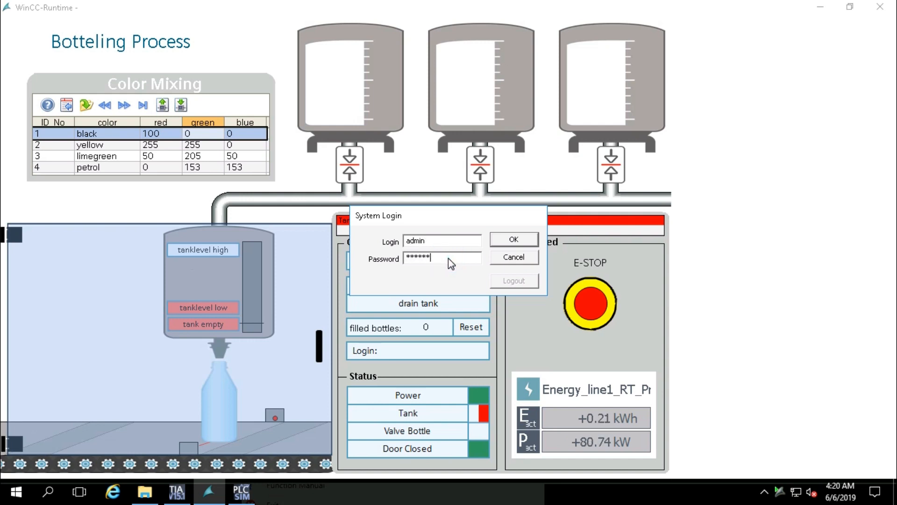
pyautogui.press('Return')
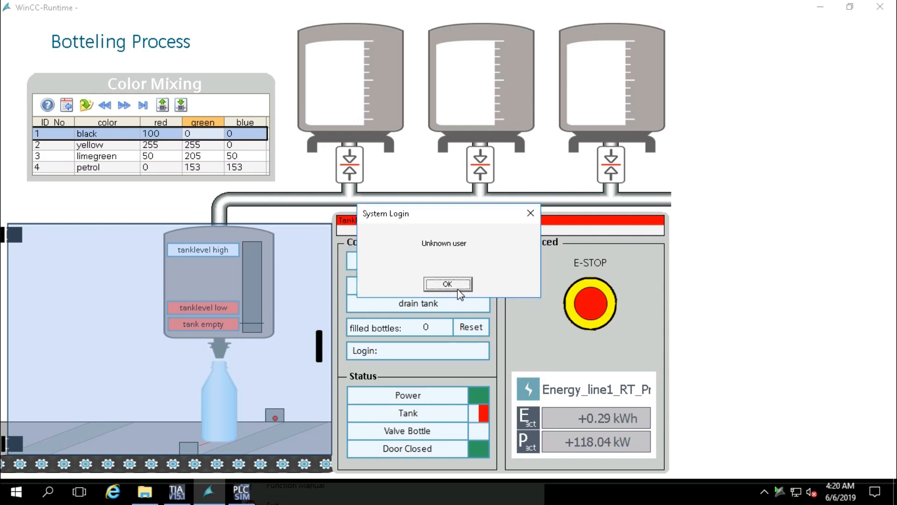
pyautogui.click(456, 287)
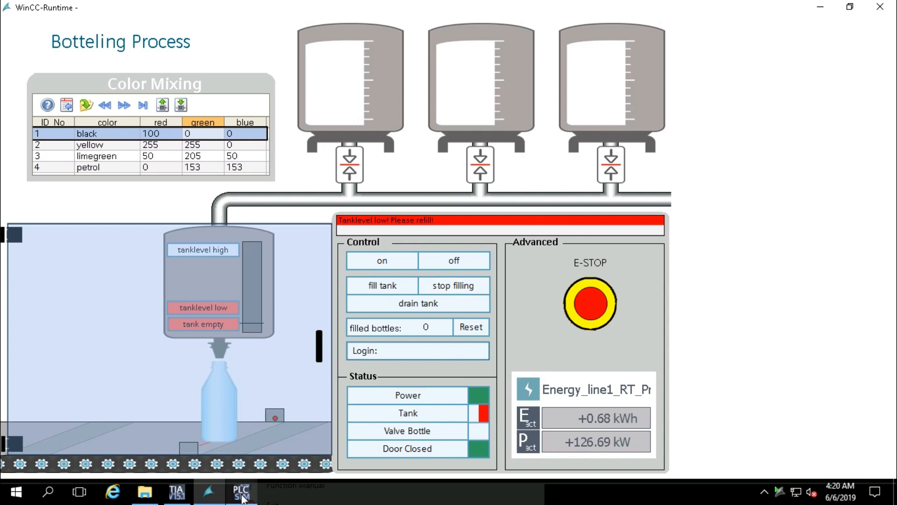
# Retry the HMI login, acknowledge the unknown-user rejection, and return to TIA Portal
pyautogui.click(241, 493)
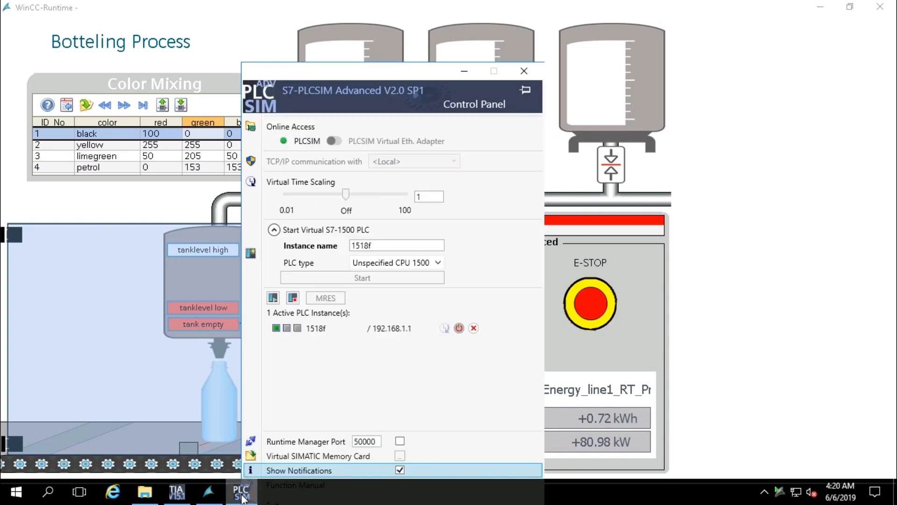
pyautogui.click(241, 493)
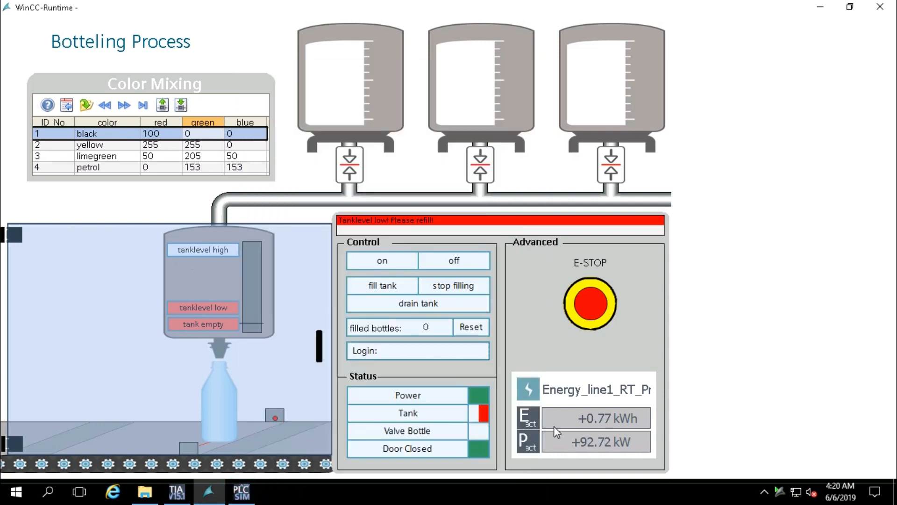
pyautogui.click(425, 354)
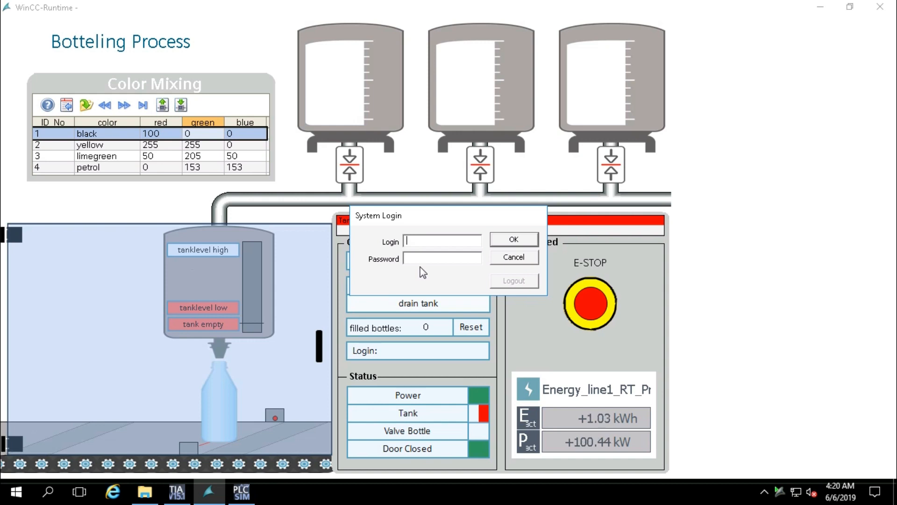
pyautogui.click(516, 239)
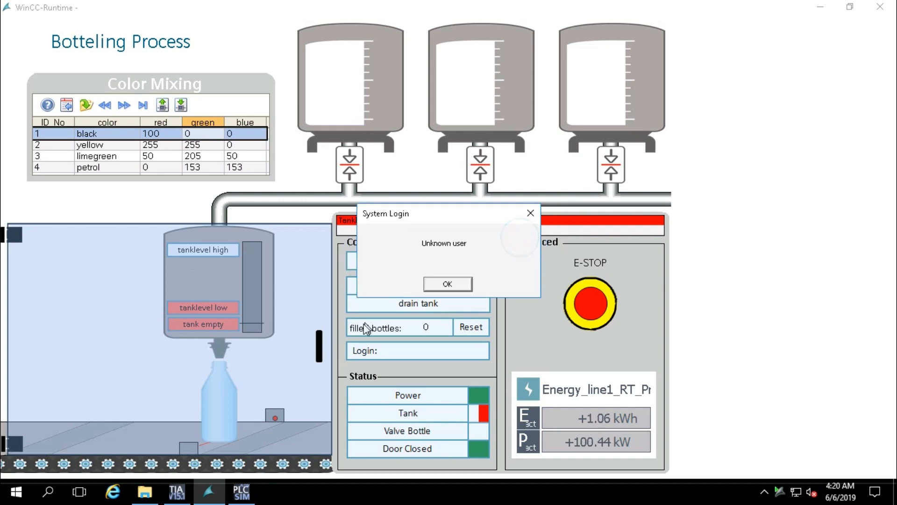
pyautogui.click(449, 284)
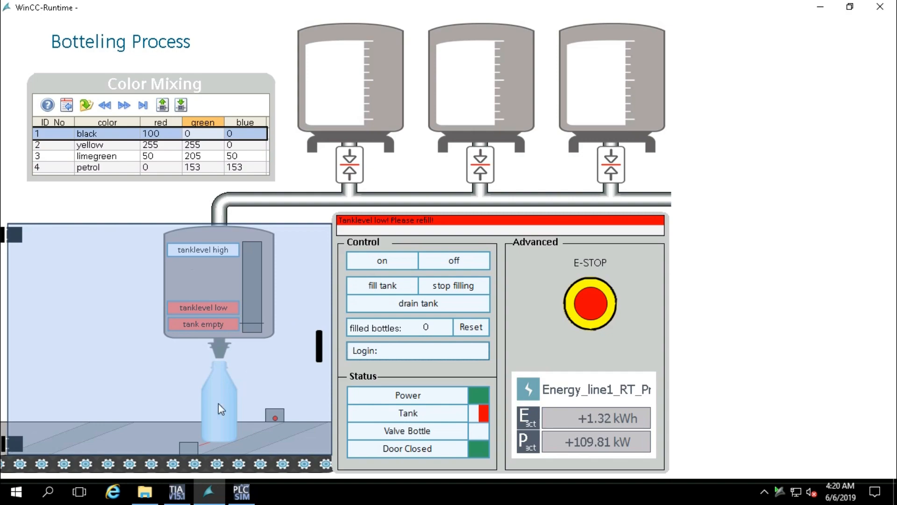
pyautogui.click(175, 498)
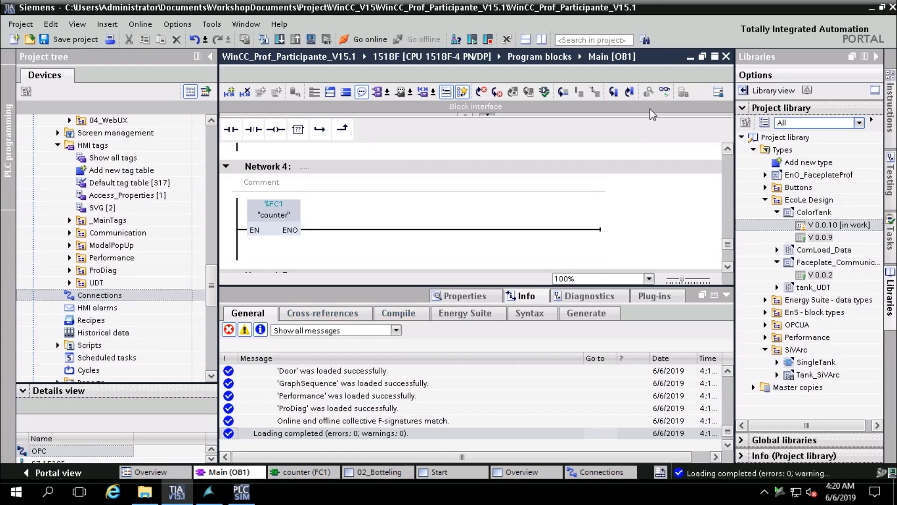
# Monitor Main [OB1] online, collapse the Inspector, and scroll up to Network 3
pyautogui.click(664, 93)
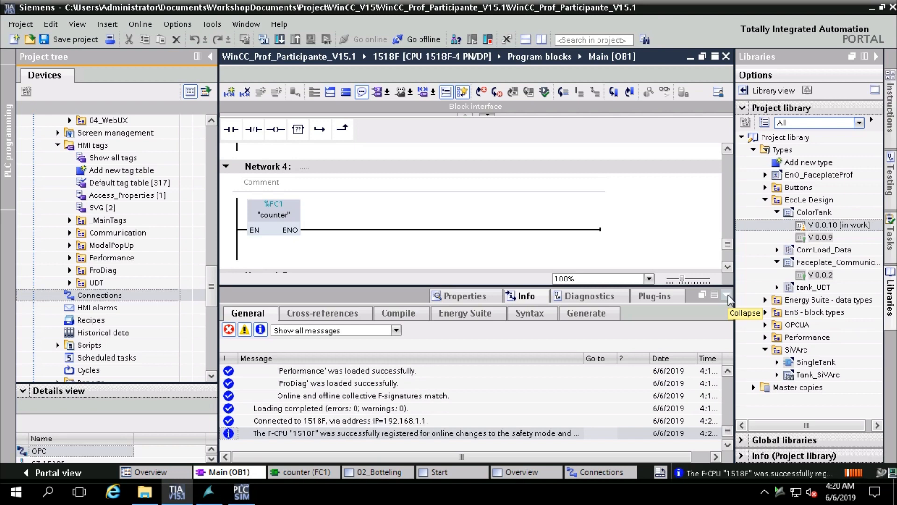
pyautogui.click(727, 295)
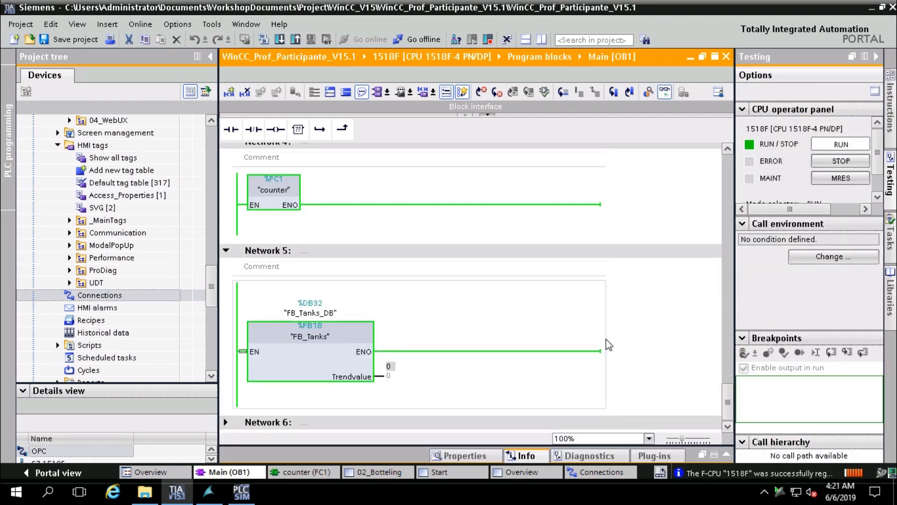
pyautogui.scroll(5, 606, 339)
pyautogui.scroll(3, 609, 345)
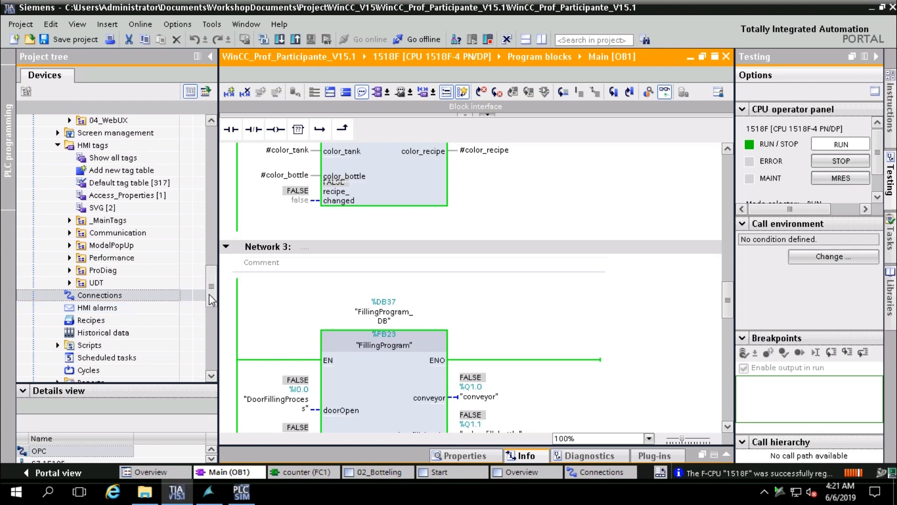
pyautogui.moveTo(210, 294); pyautogui.dragTo(214, 177)
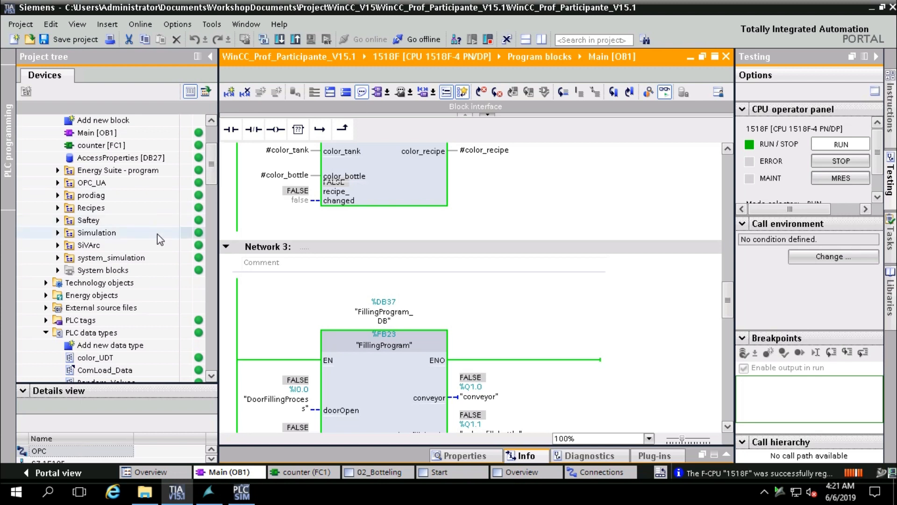
# Open Saftey_ProDiag_FB [FB4] and expand its supervision instances showing #Start interlocks IDs 1 and 3
pyautogui.click(58, 221)
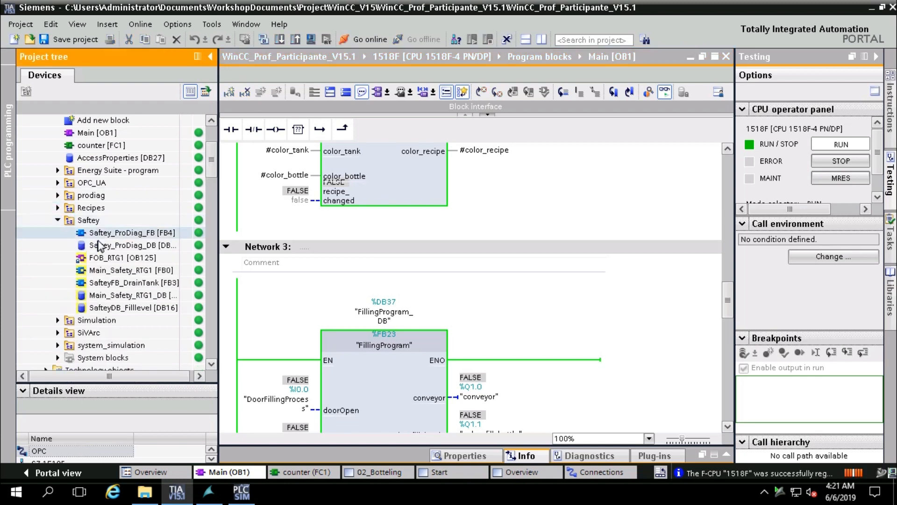
pyautogui.click(117, 232)
pyautogui.click(119, 236)
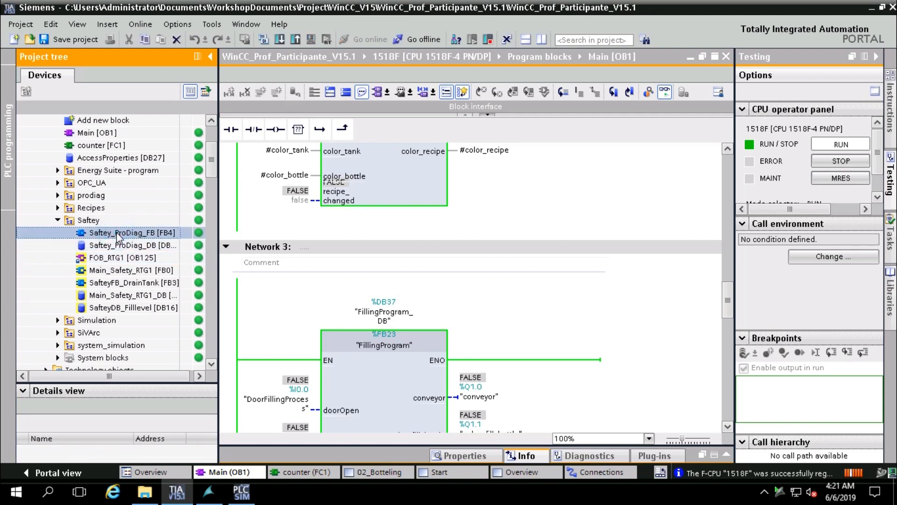
pyautogui.doubleClick(119, 236)
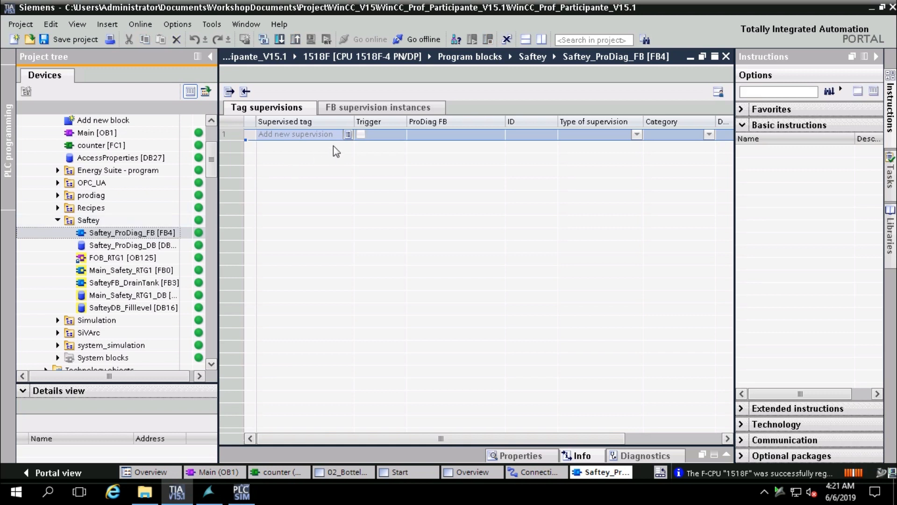
pyautogui.click(349, 112)
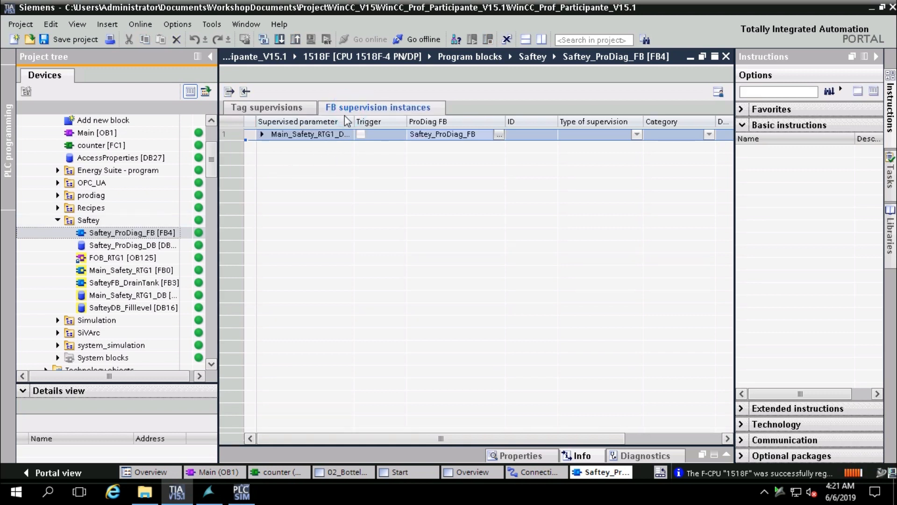
pyautogui.click(261, 135)
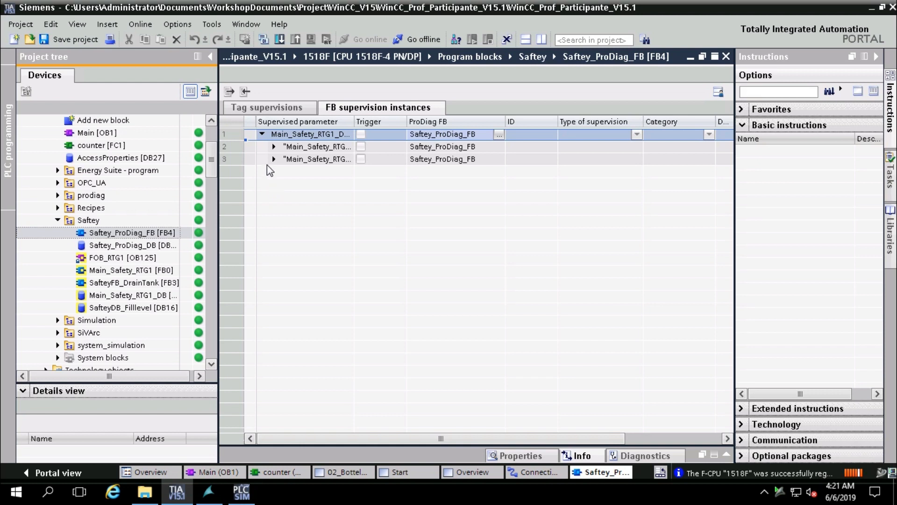
pyautogui.click(274, 149)
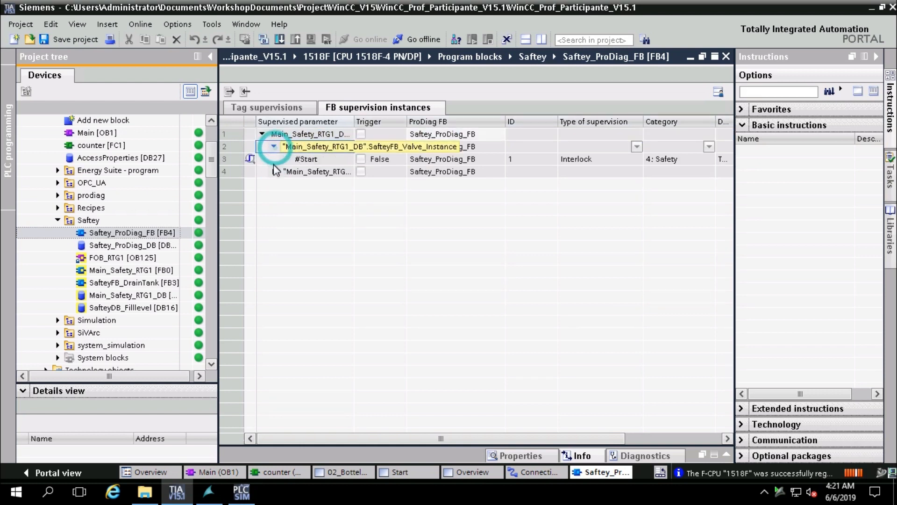
pyautogui.click(273, 147)
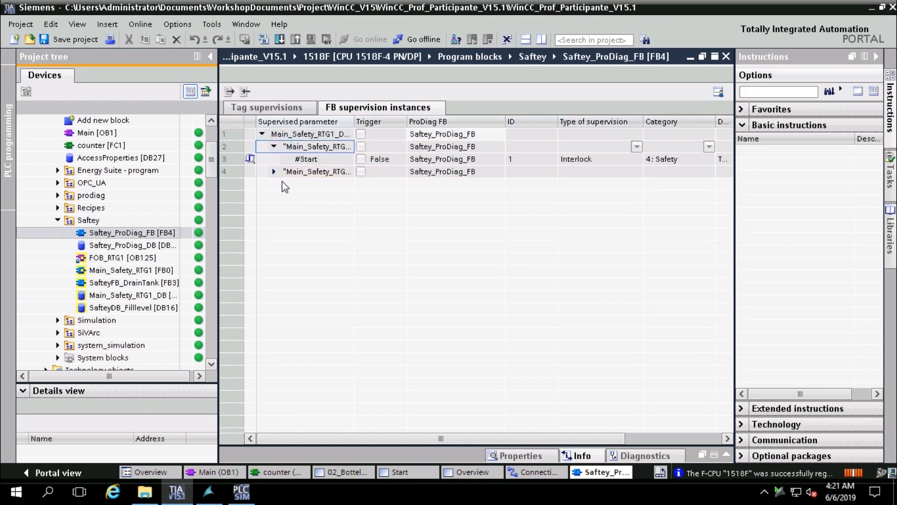
pyautogui.click(274, 172)
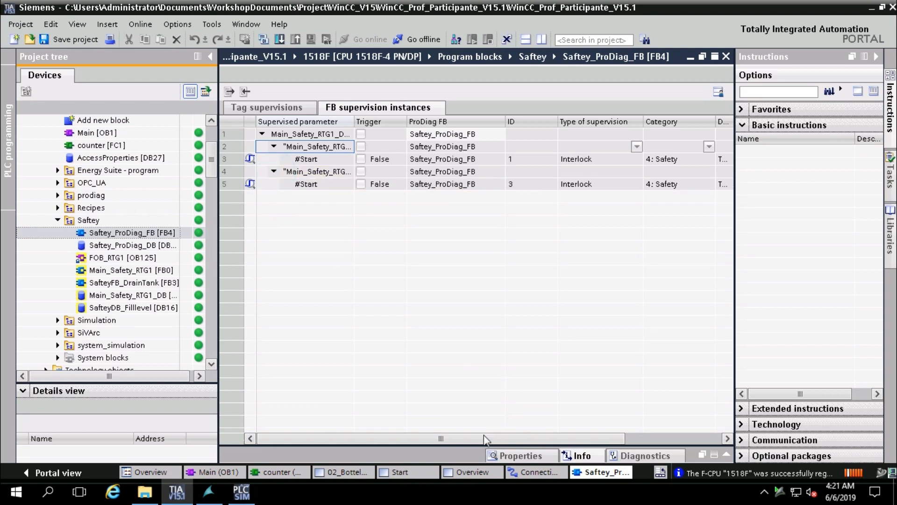
pyautogui.moveTo(475, 439); pyautogui.dragTo(271, 422)
# Expand the Simulation block folder and scroll down the project tree to the HMI screens
pyautogui.click(57, 320)
pyautogui.scroll(-2, 82, 351)
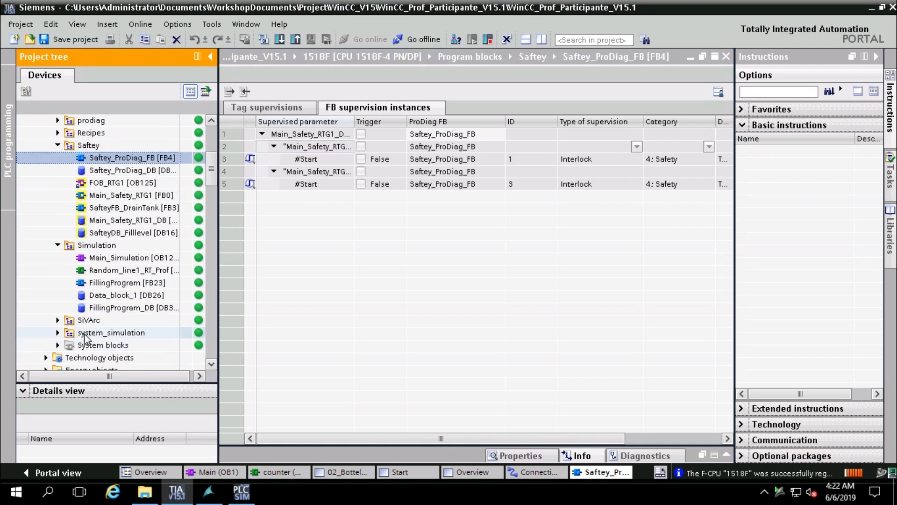
pyautogui.scroll(-1, 85, 337)
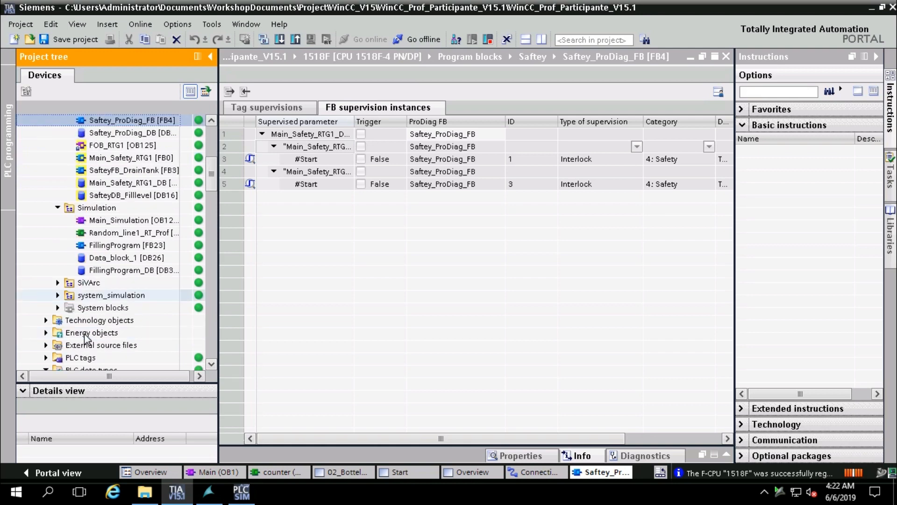
pyautogui.scroll(-5, 84, 337)
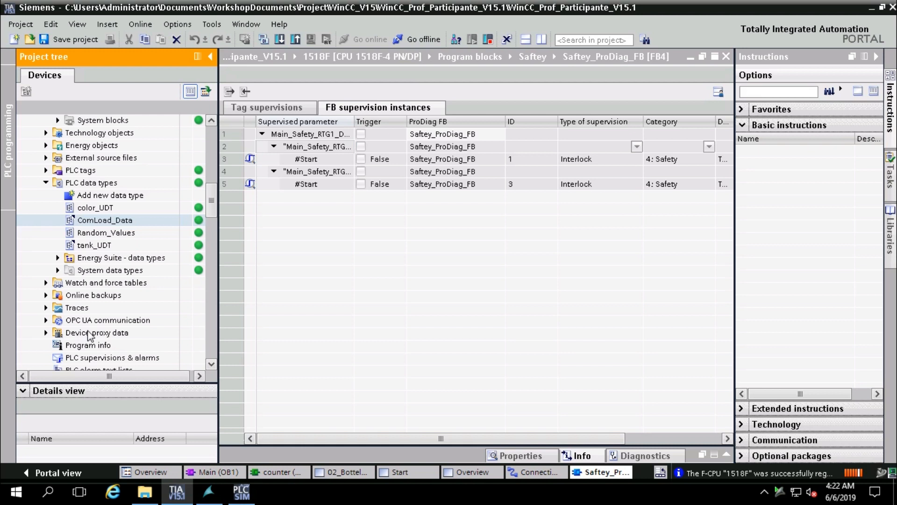
pyautogui.scroll(-1, 91, 336)
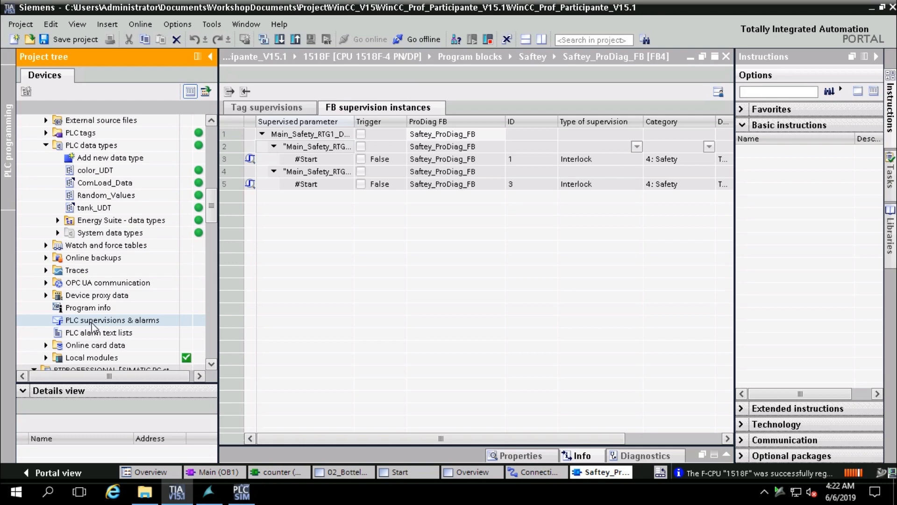
pyautogui.scroll(-1, 93, 326)
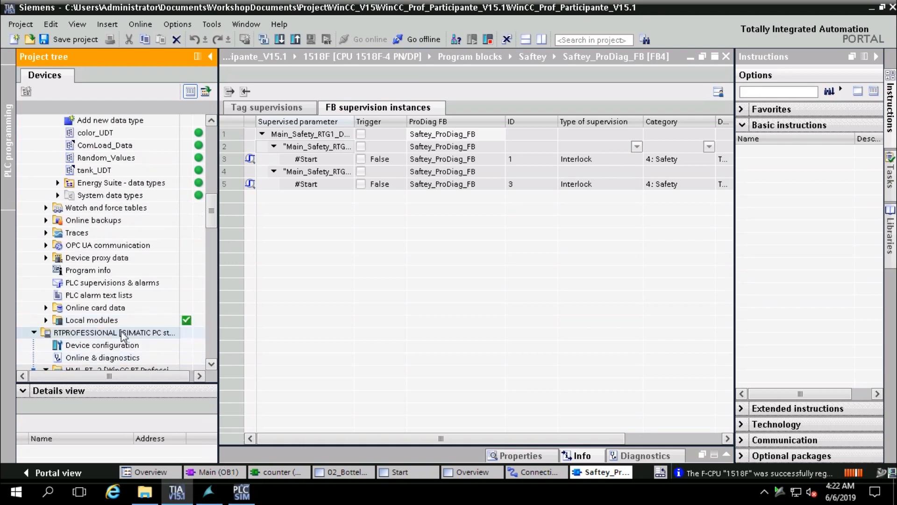
pyautogui.scroll(-5, 155, 358)
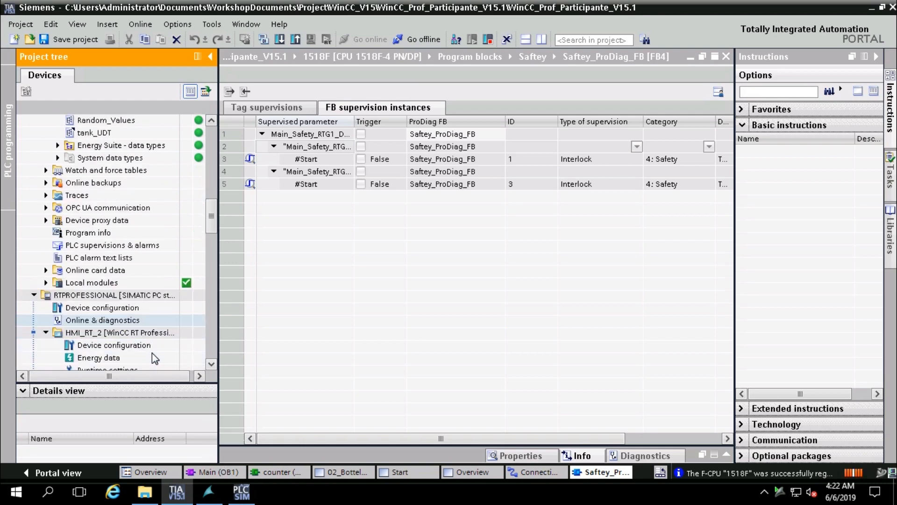
pyautogui.scroll(-2, 156, 350)
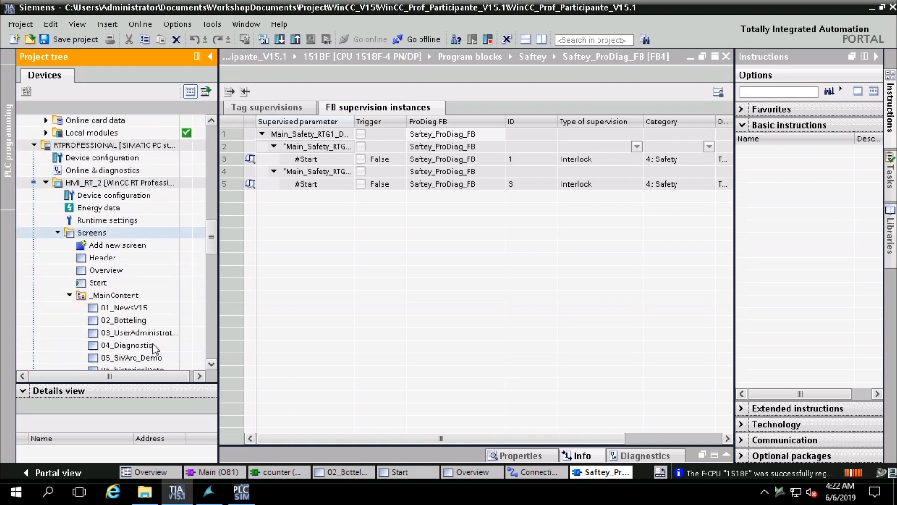
pyautogui.scroll(-2, 156, 350)
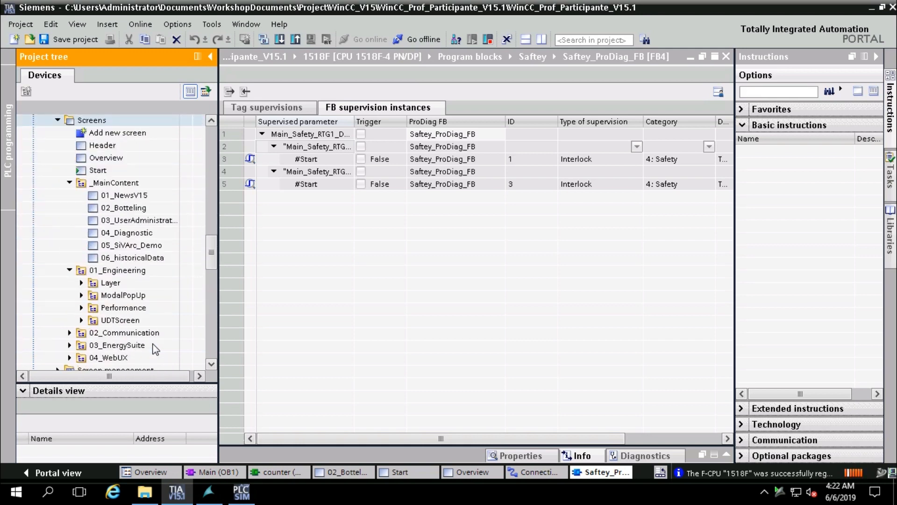
pyautogui.scroll(-1, 156, 350)
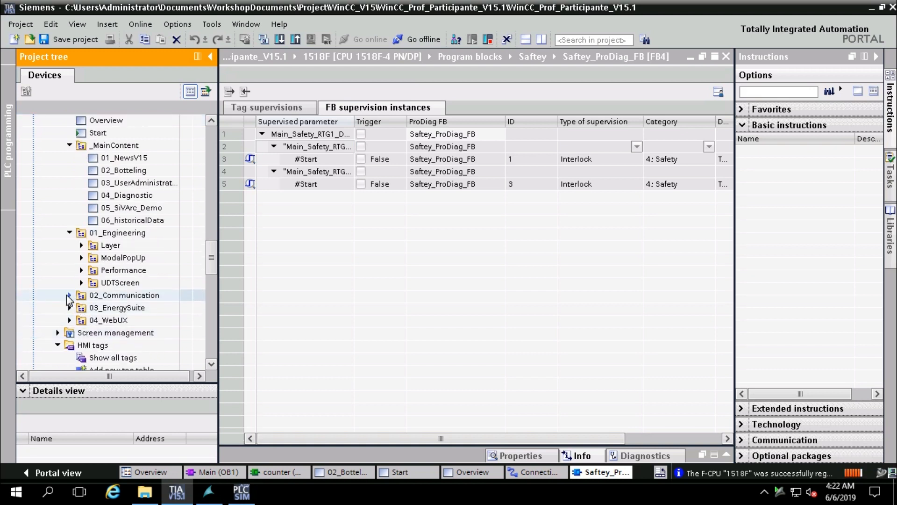
# Expand the ModalPopUp and Layer screen folders and open the Settings screen
pyautogui.click(69, 295)
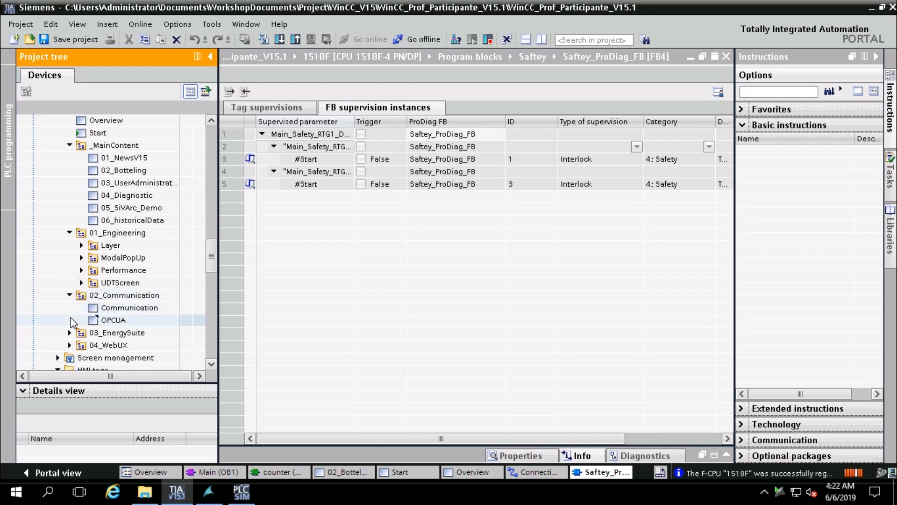
pyautogui.scroll(1, 72, 323)
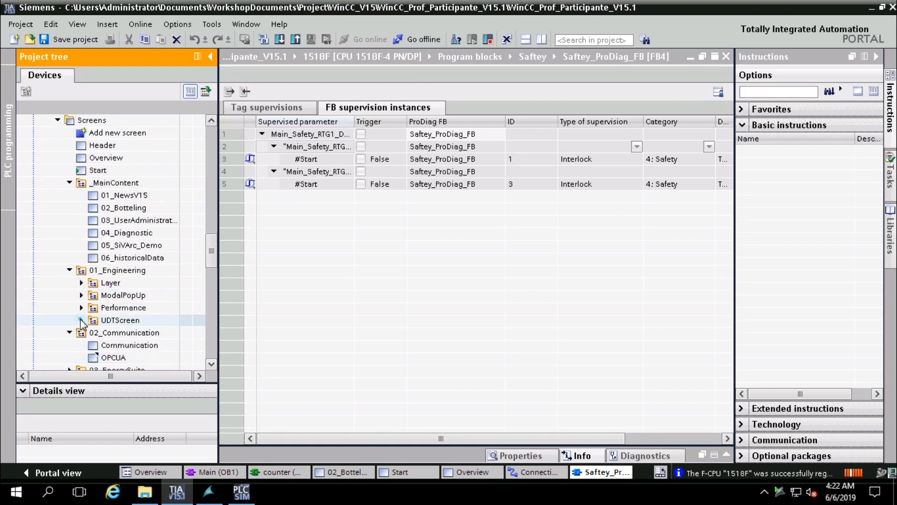
pyautogui.click(82, 320)
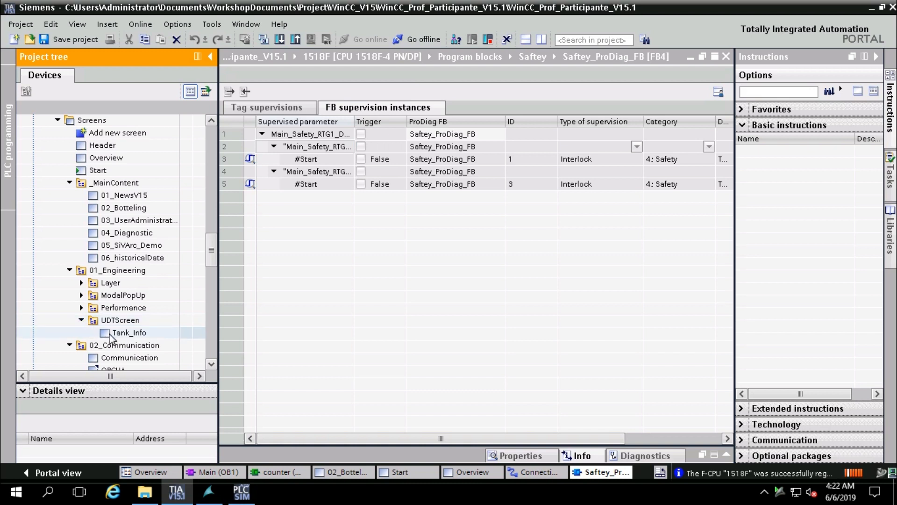
pyautogui.click(82, 307)
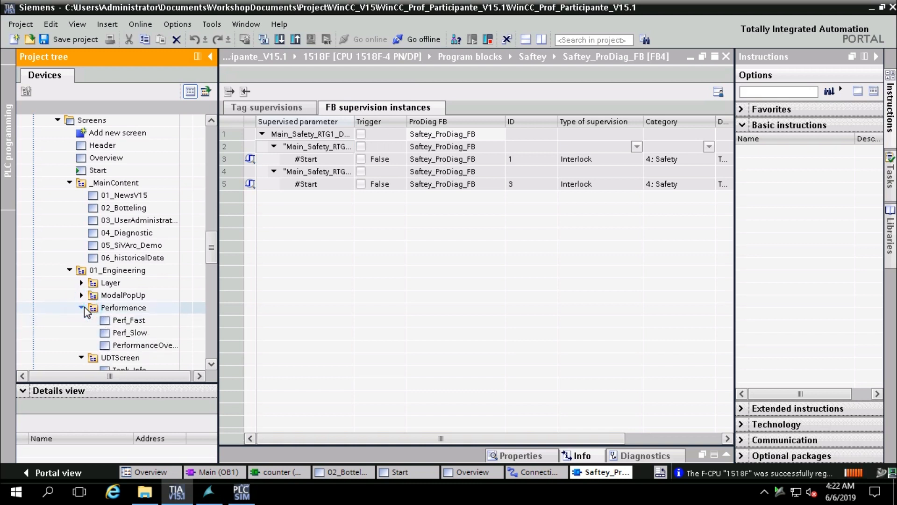
pyautogui.click(81, 296)
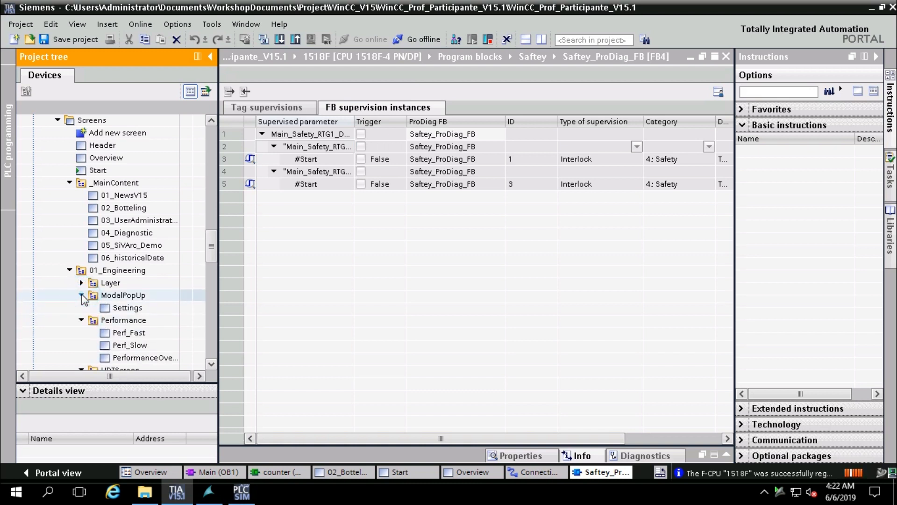
pyautogui.click(81, 283)
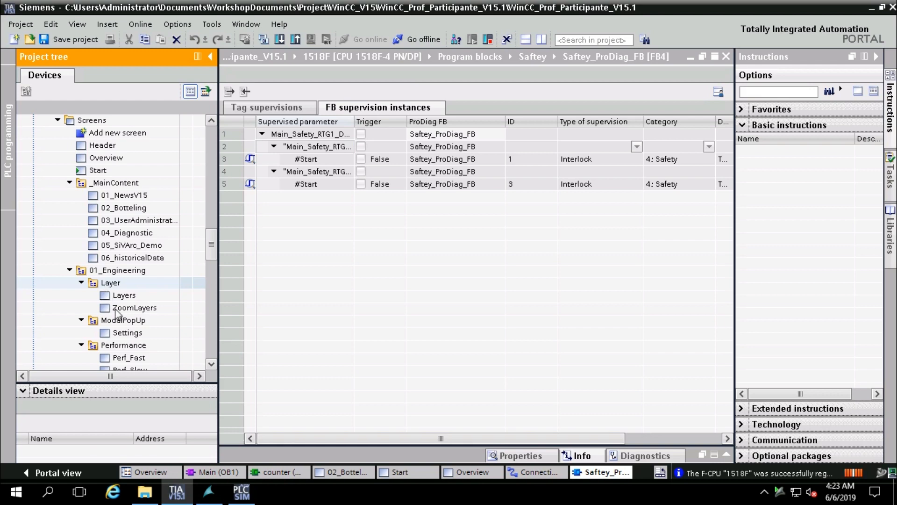
pyautogui.doubleClick(126, 334)
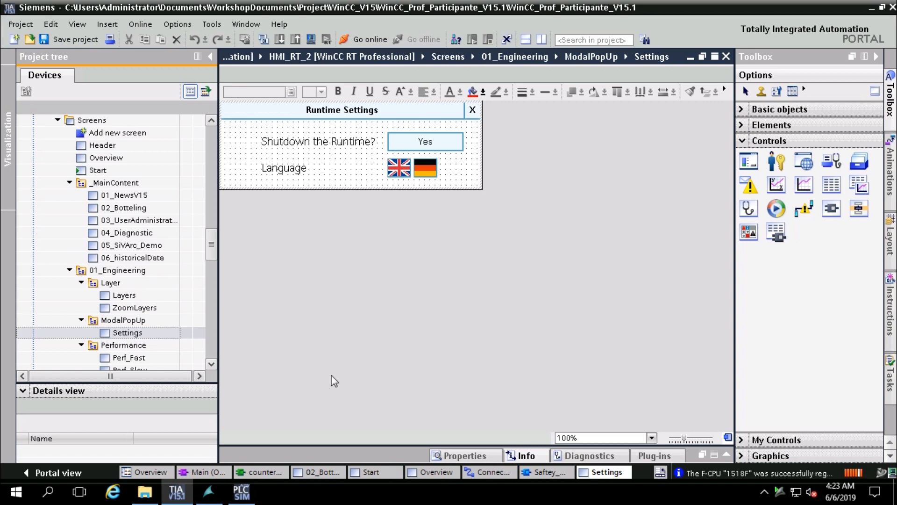
# Select the Start screen in the editor and launch the HMI runtime
pyautogui.click(356, 472)
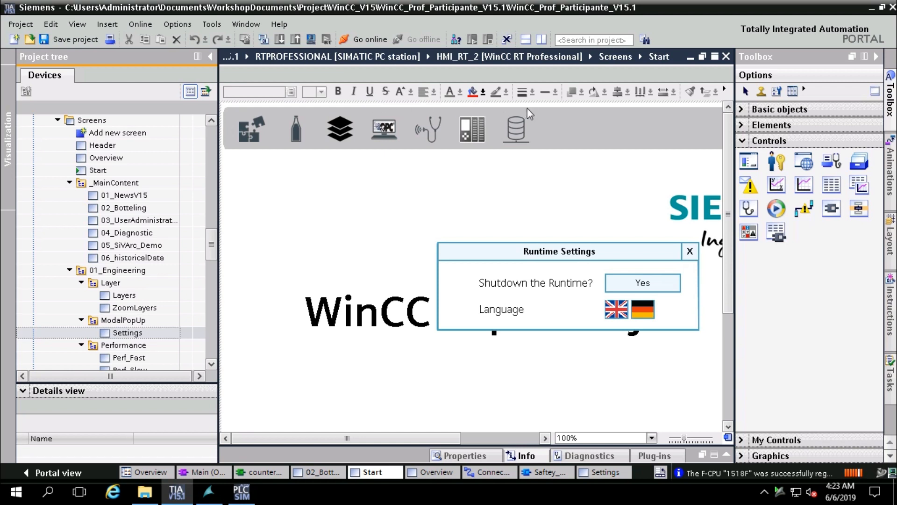
pyautogui.click(546, 188)
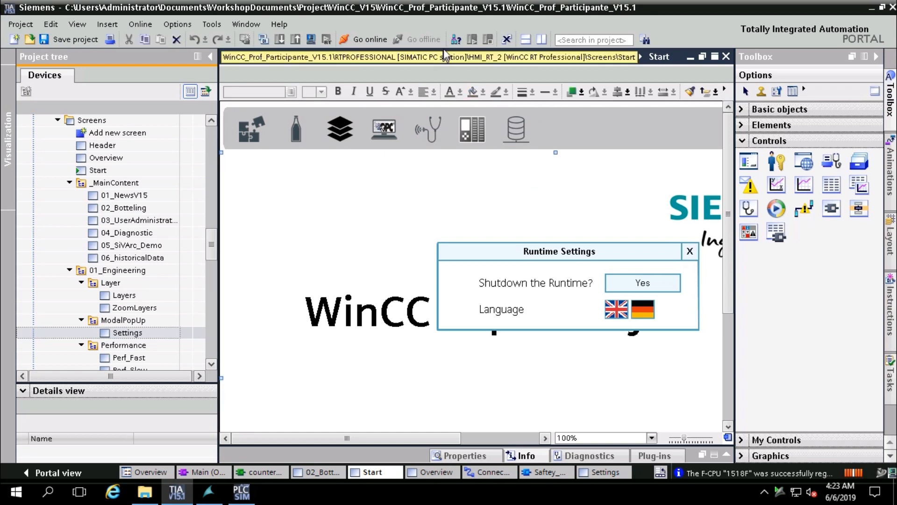
pyautogui.click(313, 39)
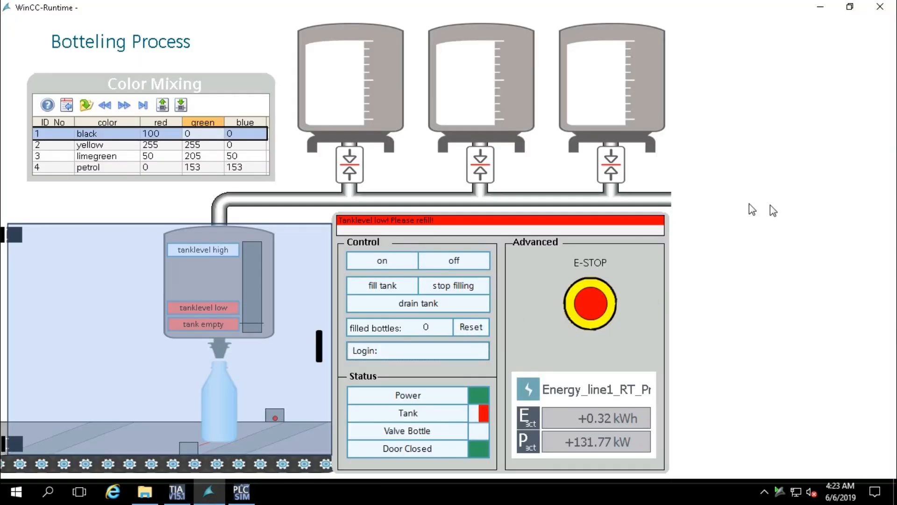
# Close the running HMI runtime and recompile the HMI project in TIA Portal
pyautogui.click(880, 7)
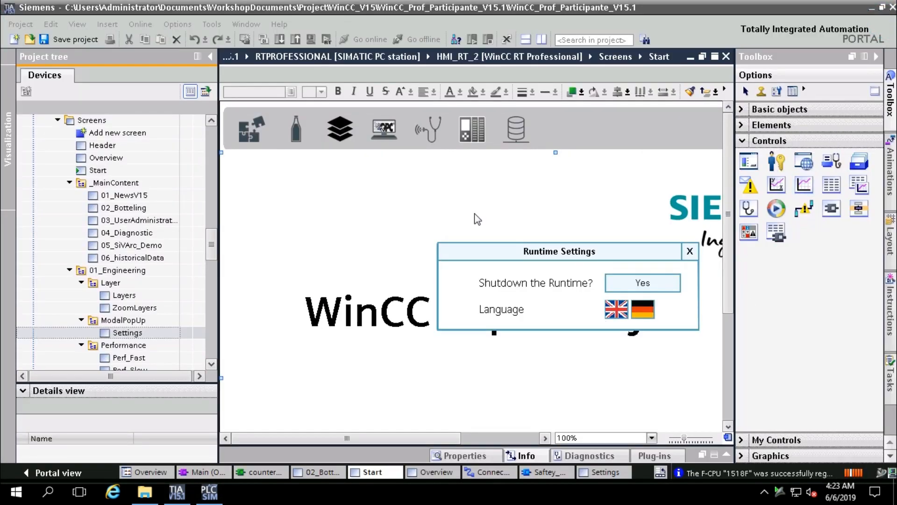
pyautogui.click(346, 175)
pyautogui.click(311, 39)
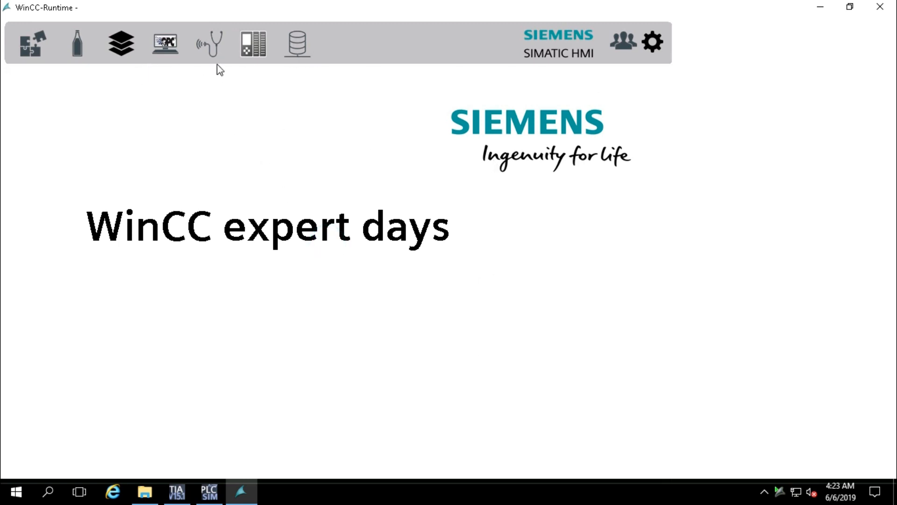
# On the Botteling Process screen, switch the line on, then open and close the machine door
pyautogui.click(74, 43)
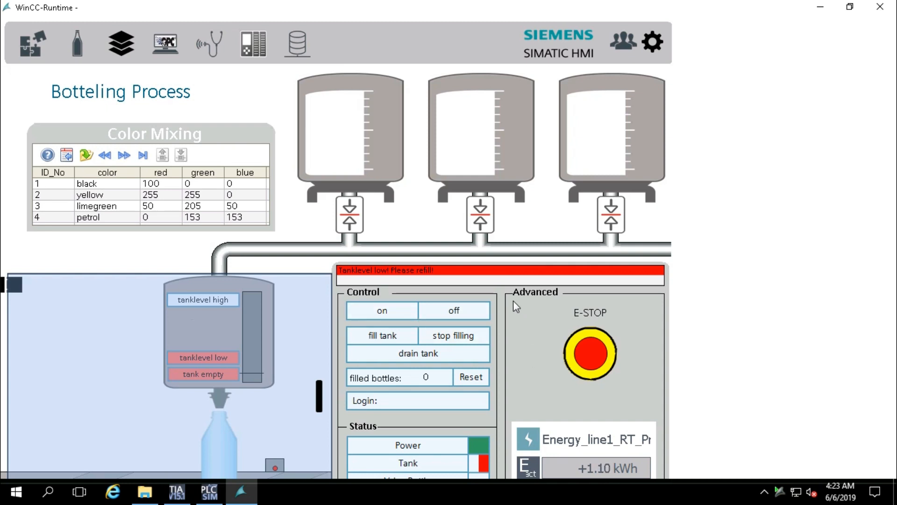
pyautogui.click(381, 310)
pyautogui.click(317, 401)
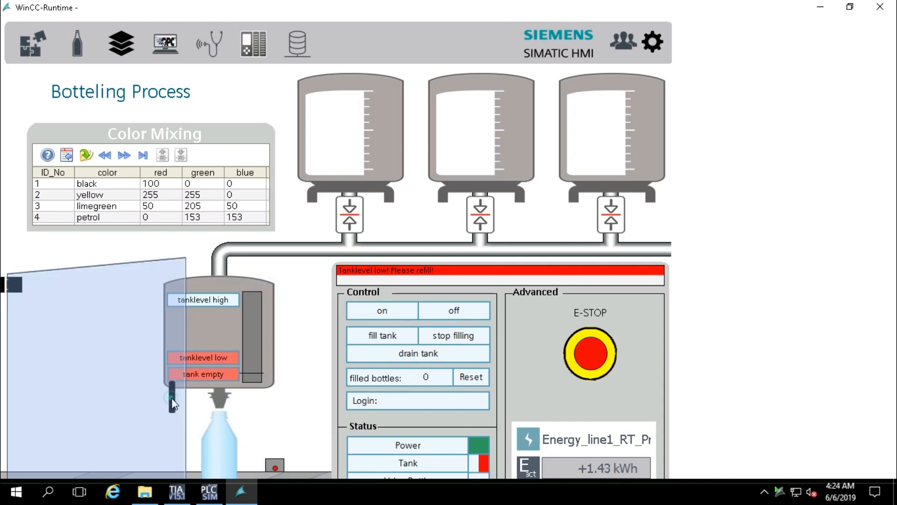
pyautogui.click(172, 398)
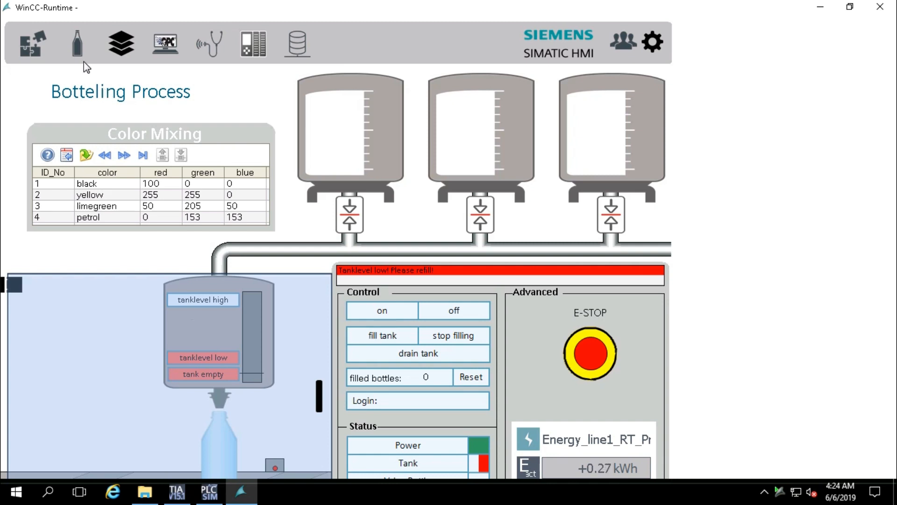
pyautogui.moveTo(14, 5)
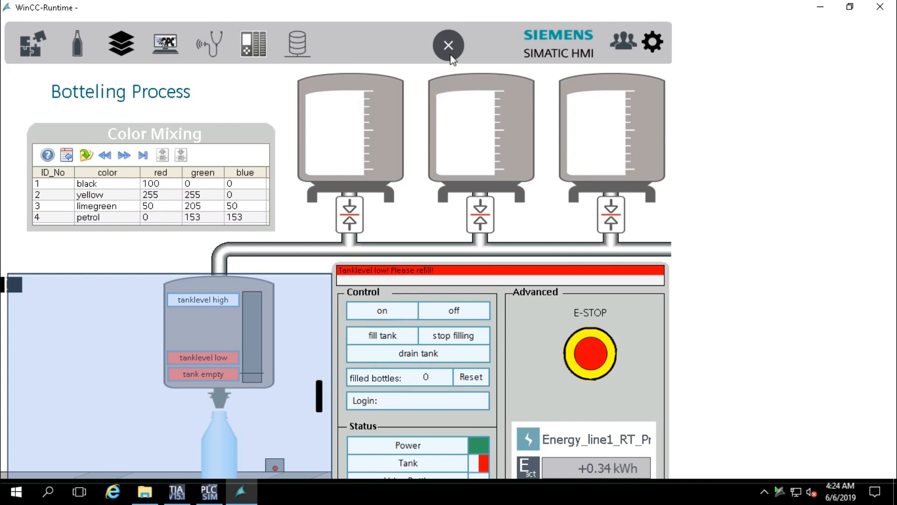
# Review the logged bottle and colour values on Historical Data, then return to TIA Portal
pyautogui.click(295, 44)
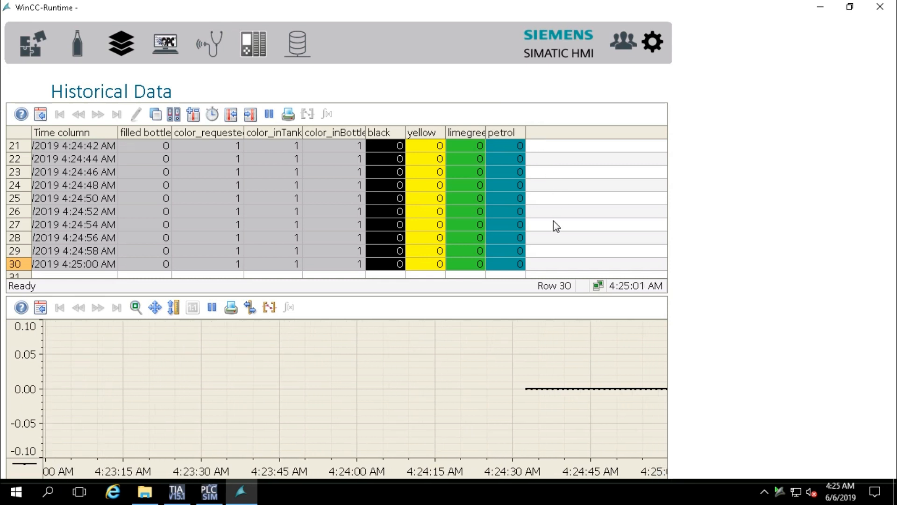
pyautogui.click(178, 491)
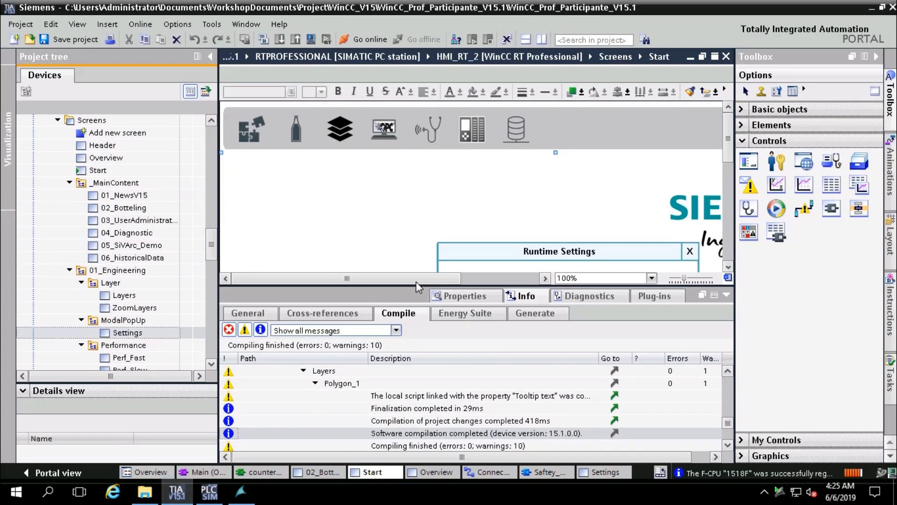
# On 02_Botteling, connect ColorTank_2's RecipeValue to the recipe_green tag
pyautogui.scroll(-3, 611, 226)
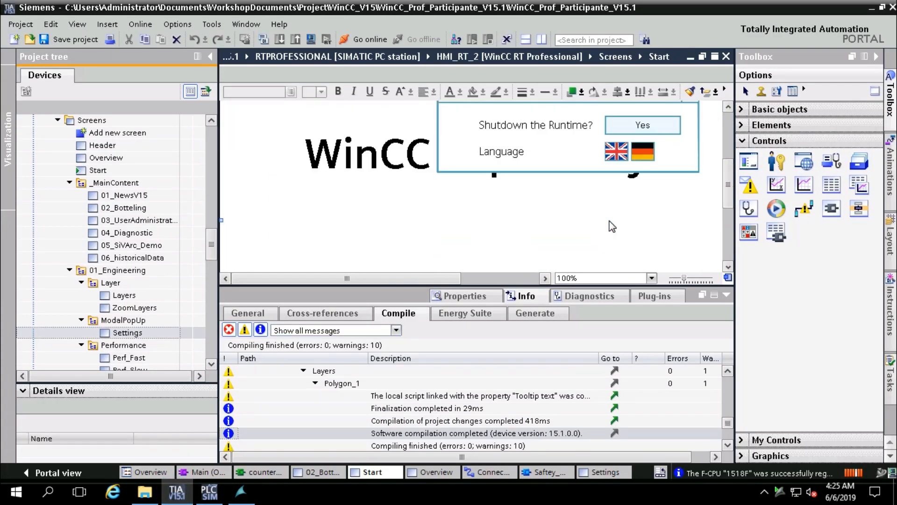
pyautogui.click(327, 473)
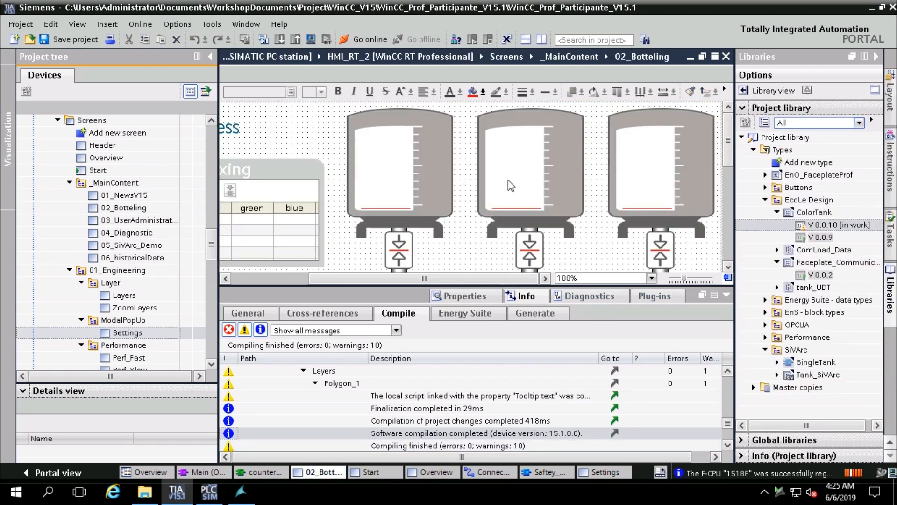
pyautogui.click(509, 178)
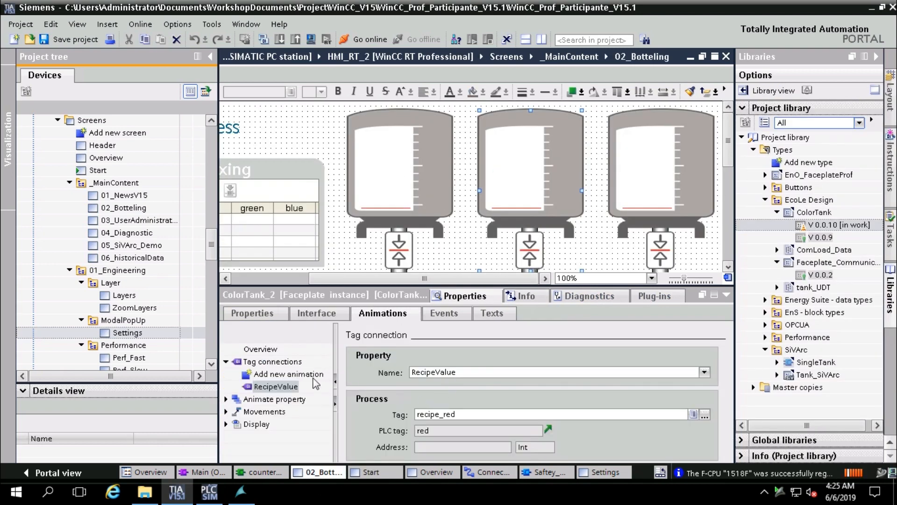
pyautogui.click(705, 414)
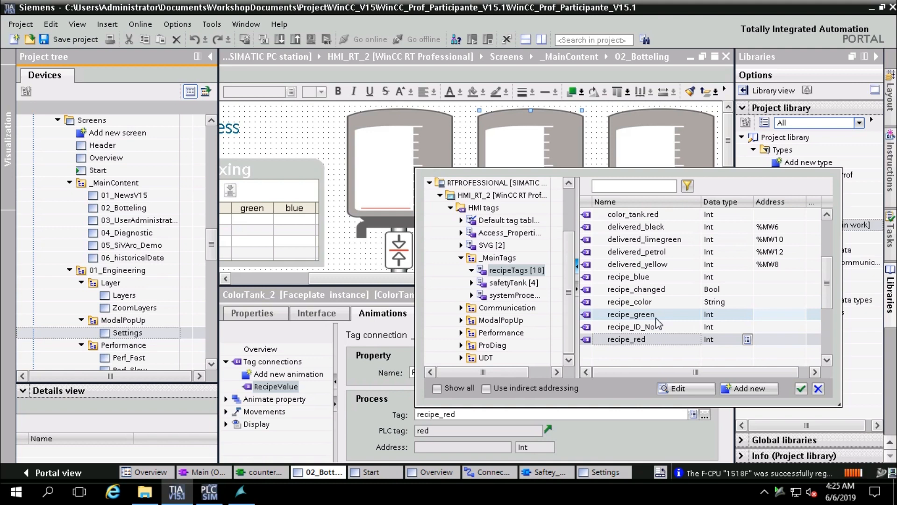
pyautogui.doubleClick(655, 316)
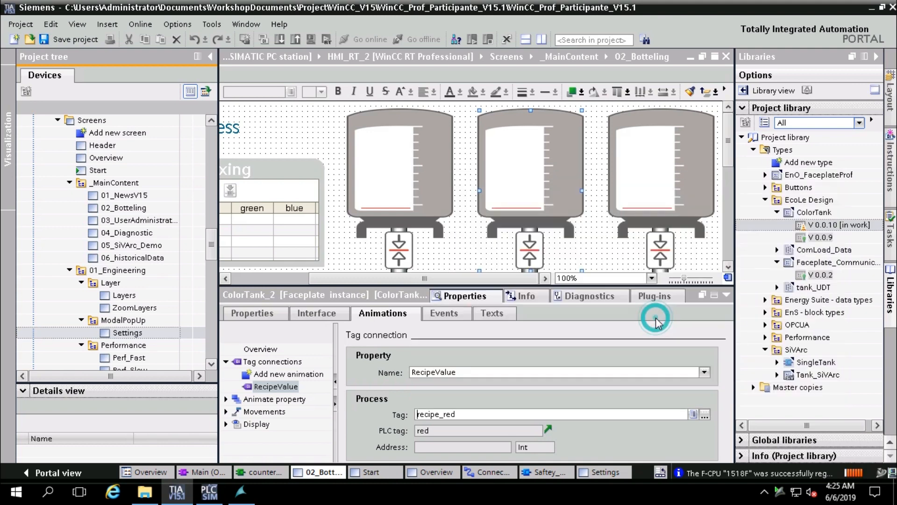
# Connect ColorTank_3's RecipeValue to recipe_blue and check its key press event
pyautogui.click(644, 189)
pyautogui.click(704, 415)
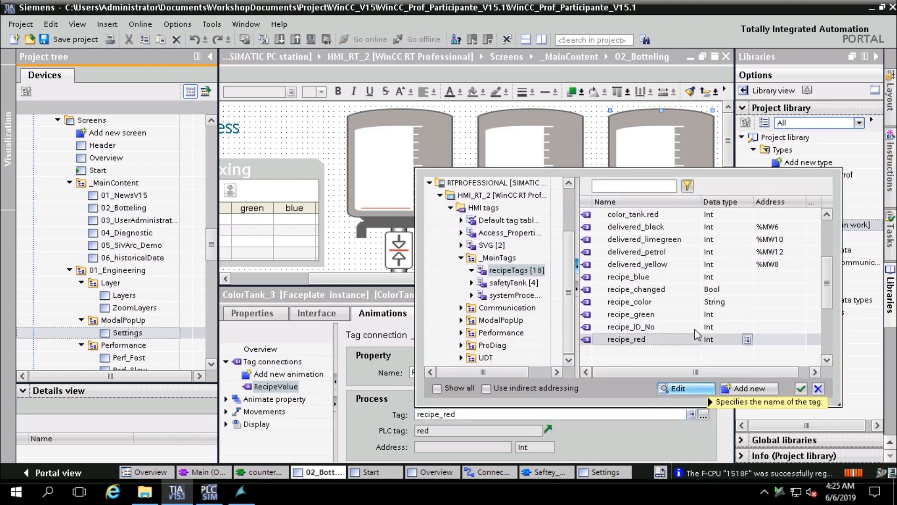
pyautogui.doubleClick(651, 278)
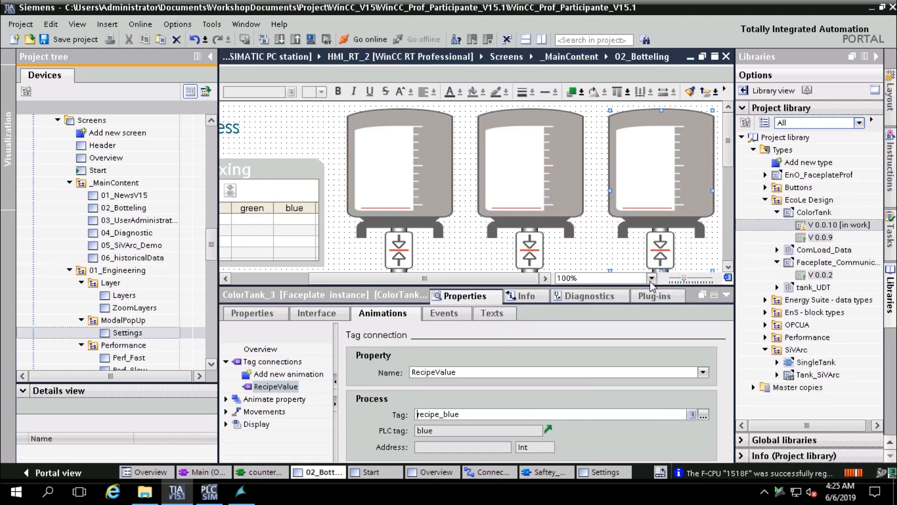
pyautogui.click(442, 313)
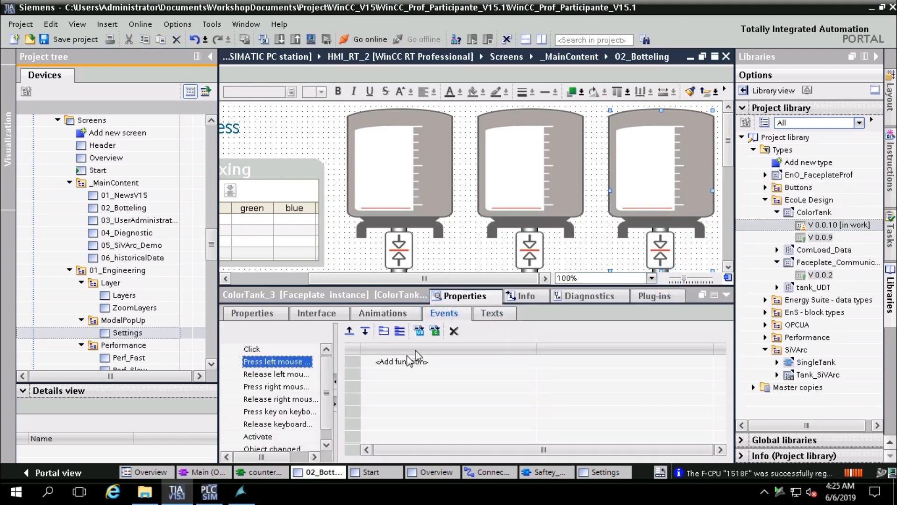
pyautogui.click(302, 413)
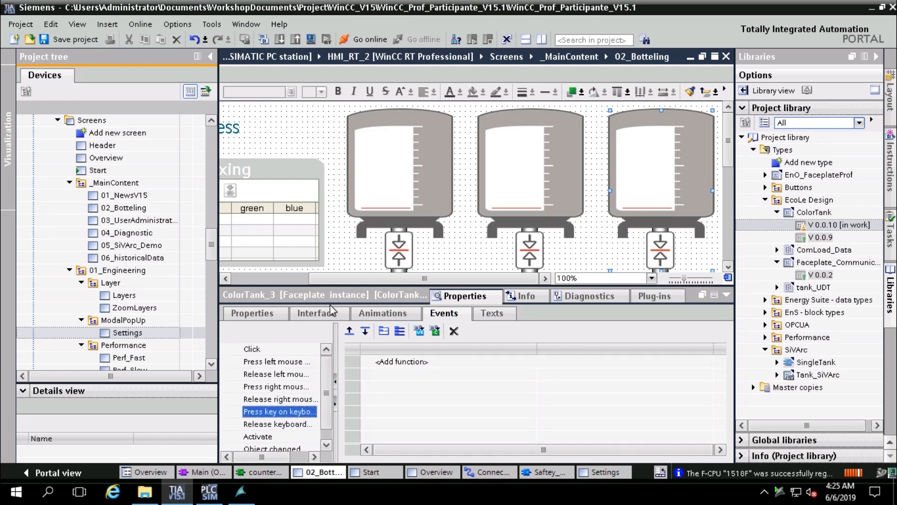
pyautogui.click(317, 313)
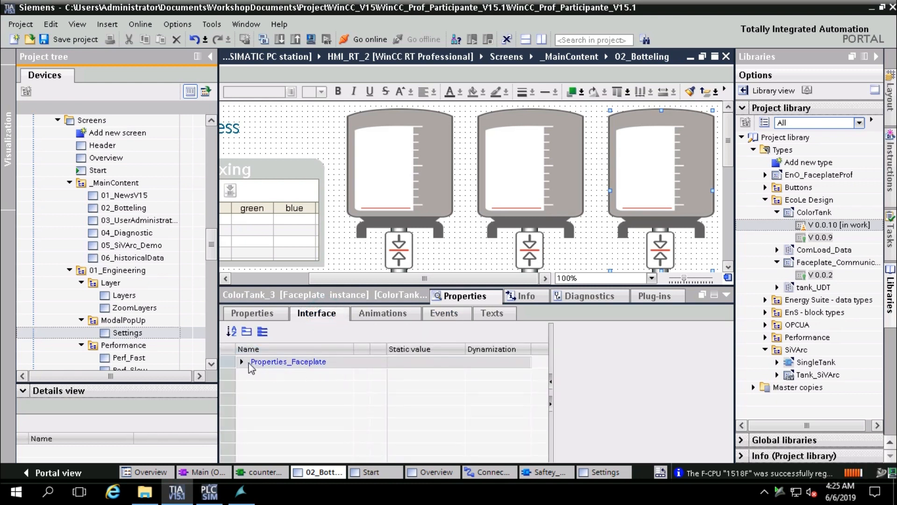
# Change ColorTank_3's TankColor static value from red 255, 0, 0 to navy 0, 0, 128
pyautogui.click(243, 363)
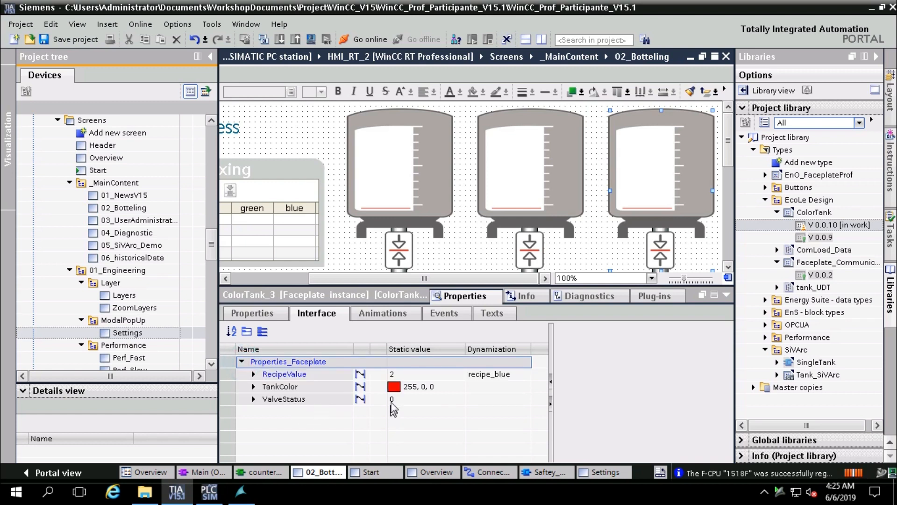
pyautogui.click(397, 386)
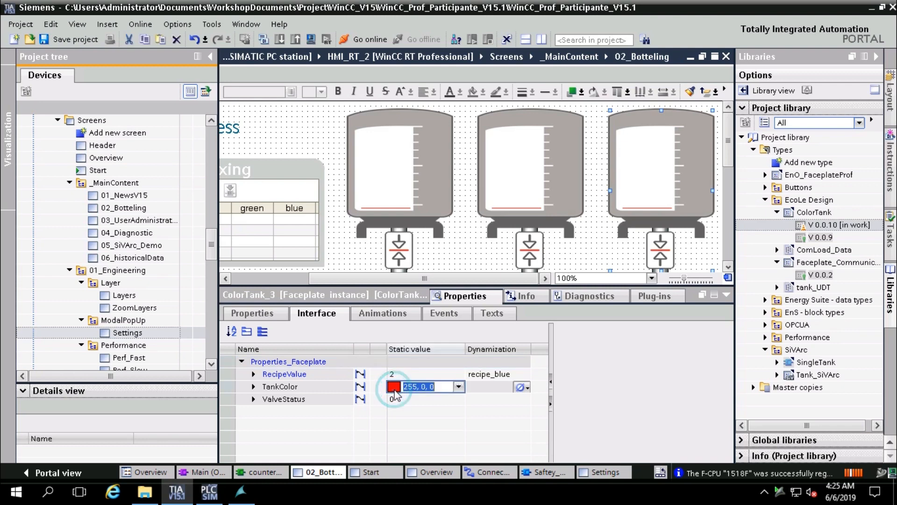
pyautogui.click(458, 386)
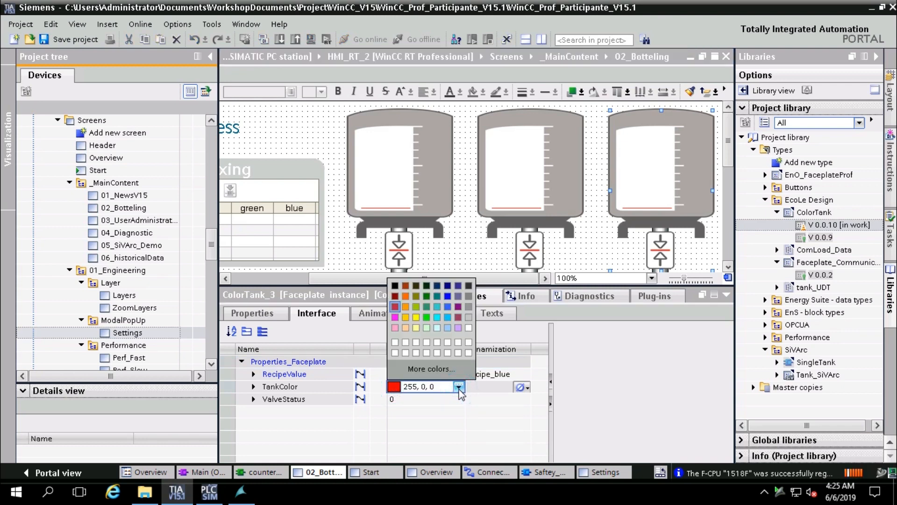
pyautogui.click(448, 292)
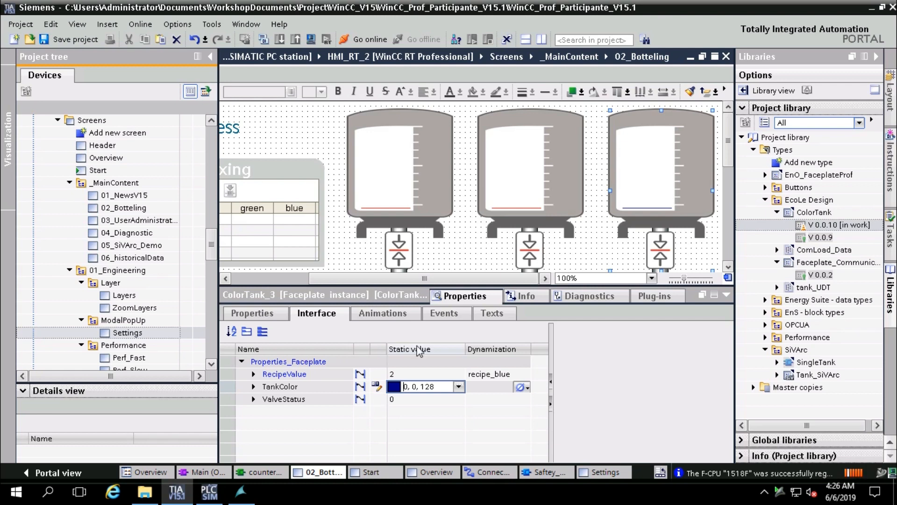
# Collapse the Properties panel and bring the running WinCC Runtime's Historical Data screen forward
pyautogui.click(467, 250)
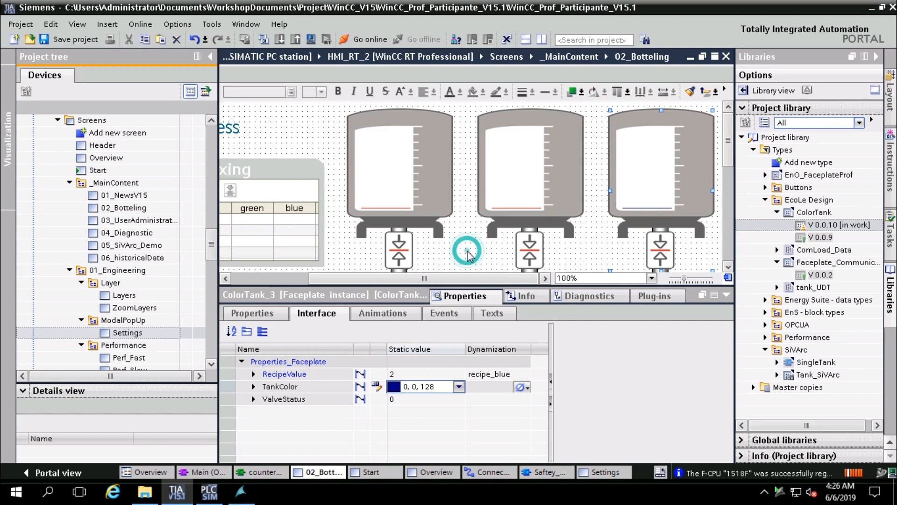
pyautogui.click(726, 294)
pyautogui.moveTo(248, 500)
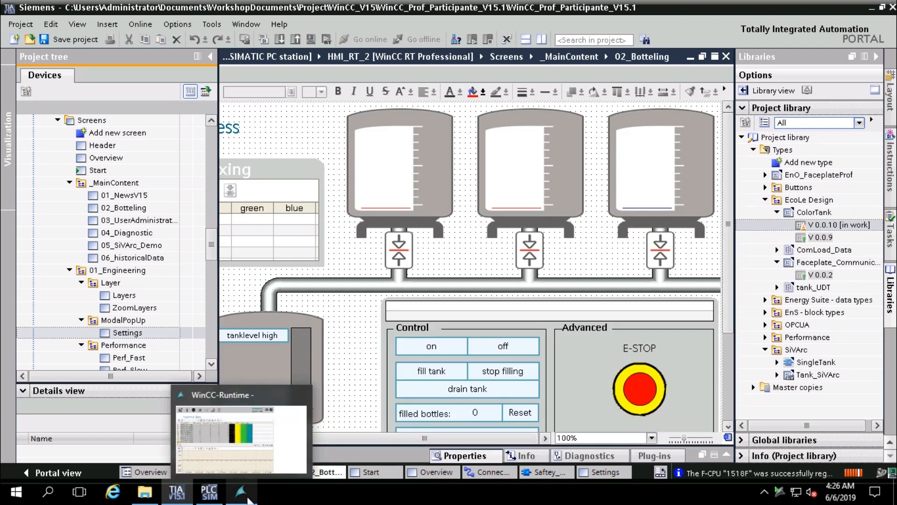
pyautogui.click(285, 439)
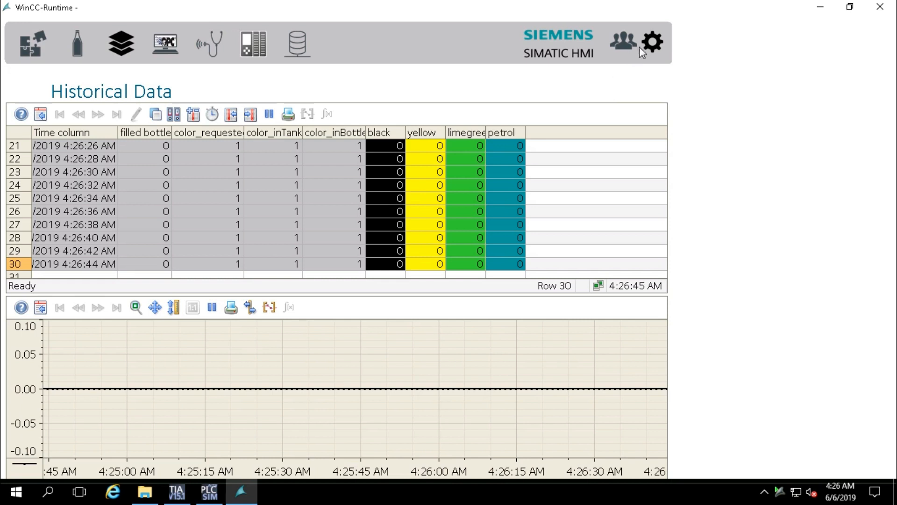
# Open and close Runtime Settings without shutting down, then show the Communication Status page
pyautogui.click(653, 42)
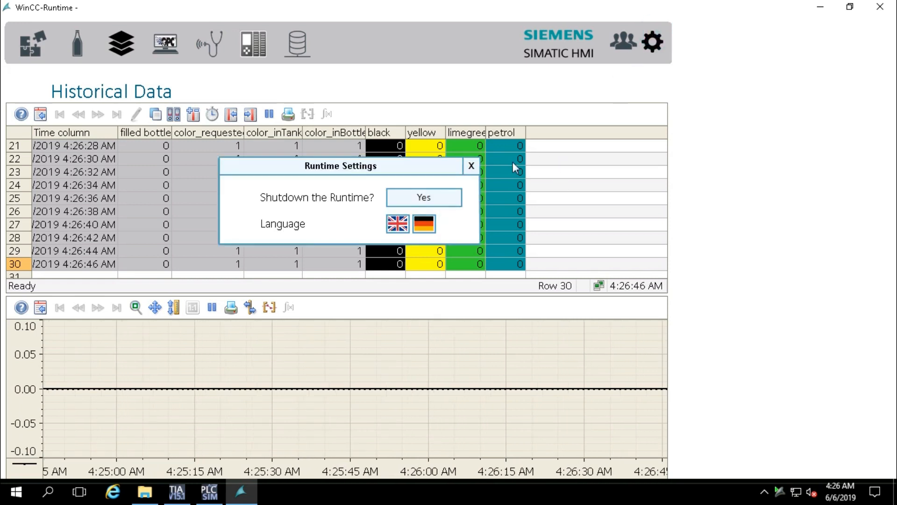
pyautogui.click(471, 166)
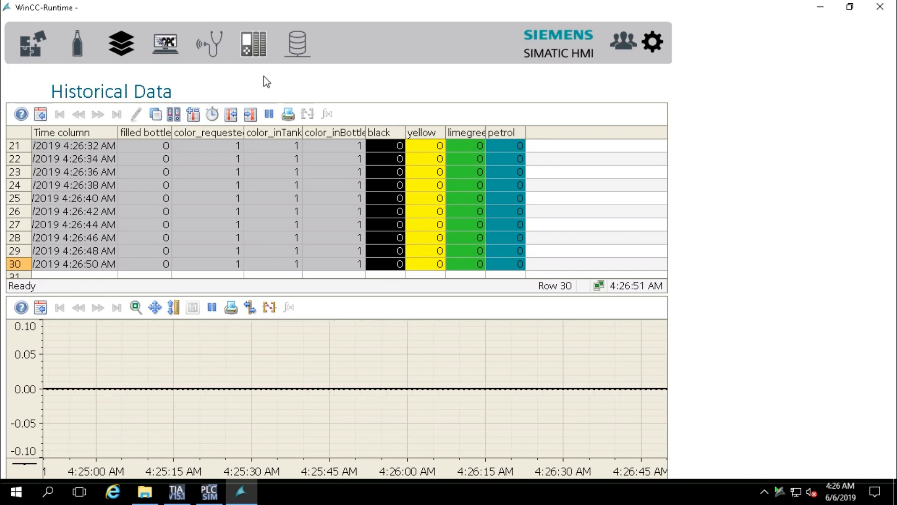
pyautogui.click(257, 47)
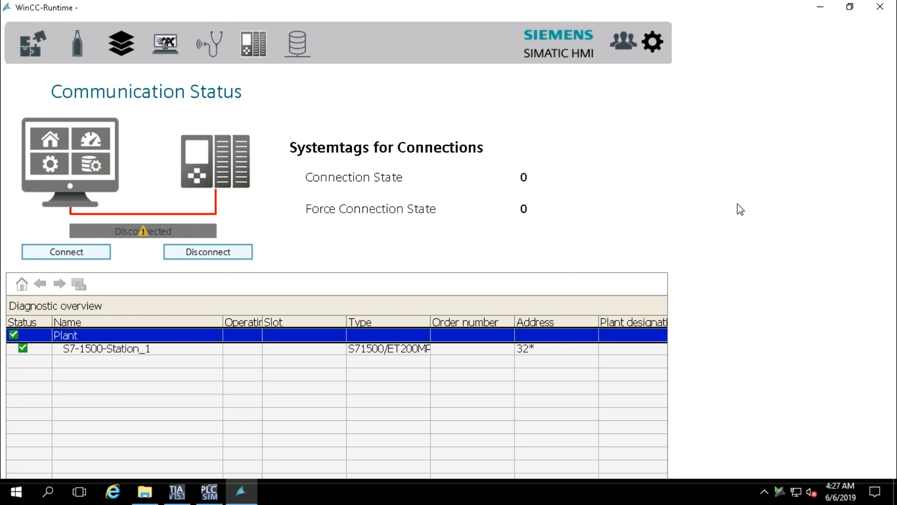
# Try connecting to the PLC, drill down to PROFINET-Schnittstelle_1's ports, then show the OPC UA screen
pyautogui.click(67, 248)
pyautogui.doubleClick(25, 350)
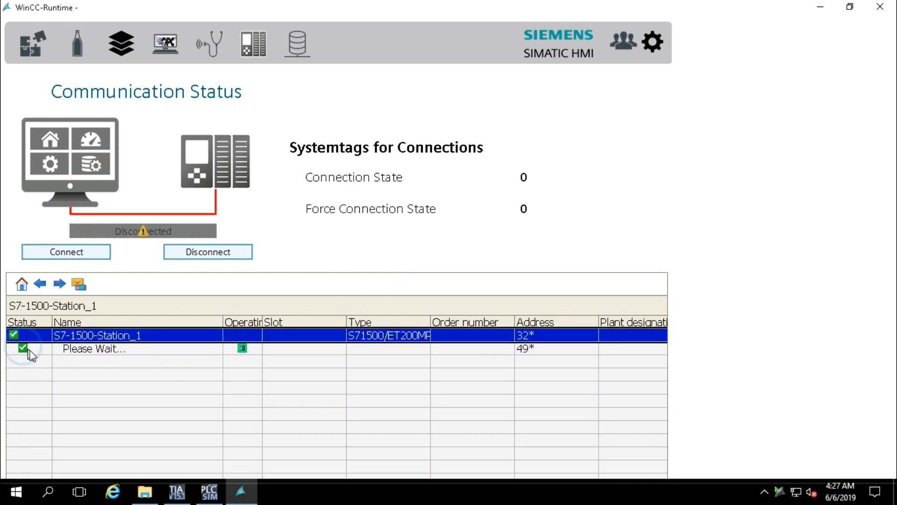
pyautogui.doubleClick(26, 348)
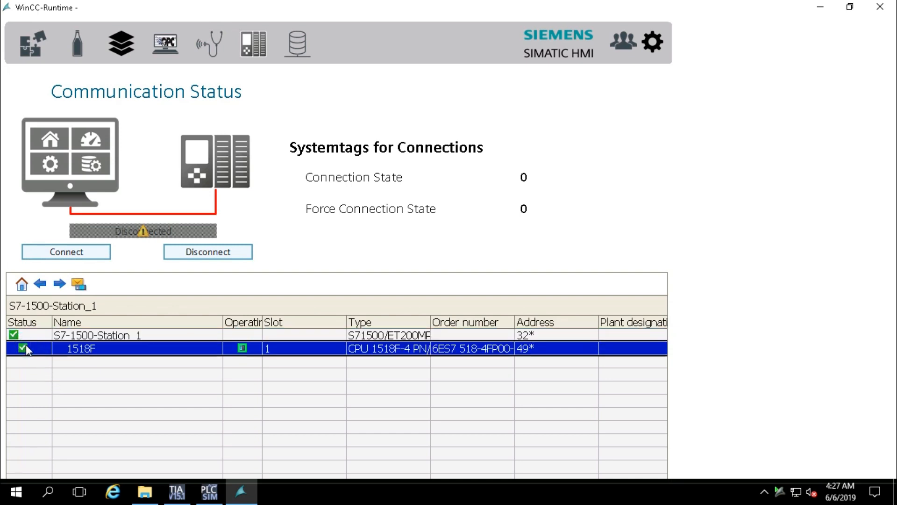
pyautogui.doubleClick(28, 351)
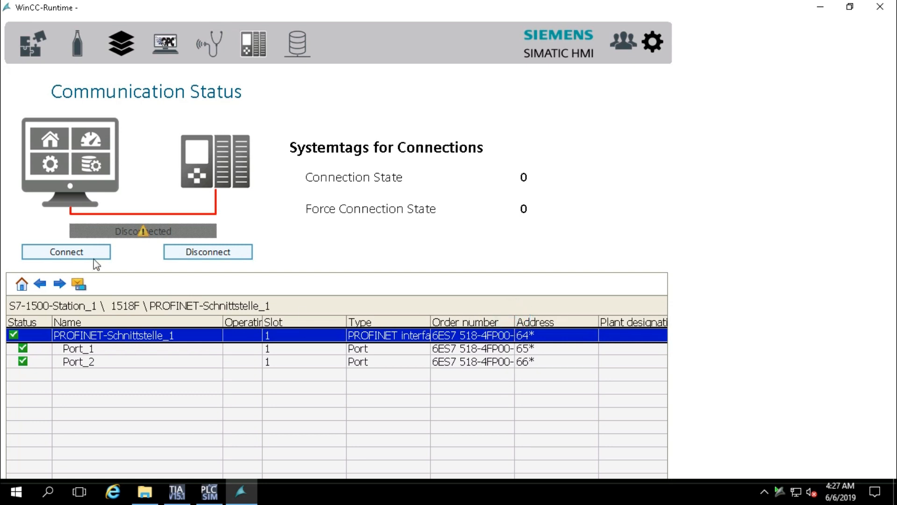
pyautogui.click(162, 40)
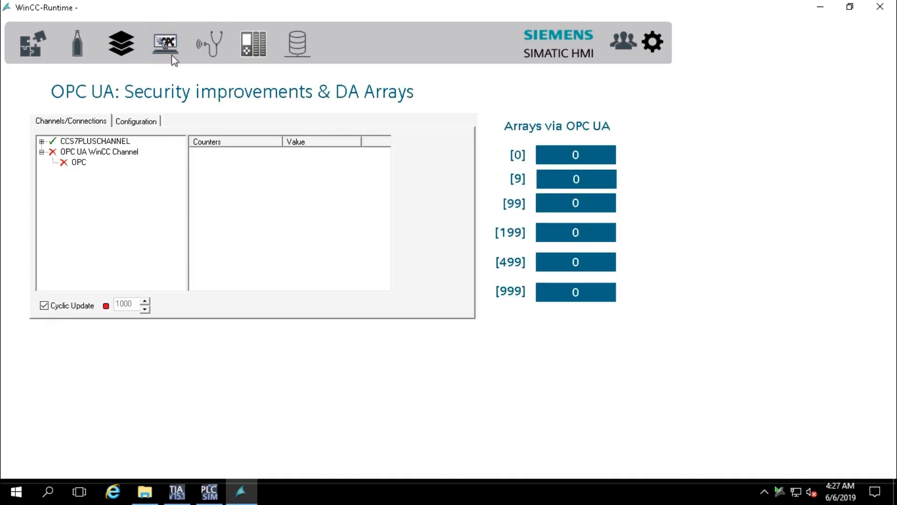
# Browse the ProDiag, start and News in TIA V15 screens, ending on Botteling Process
pyautogui.click(209, 43)
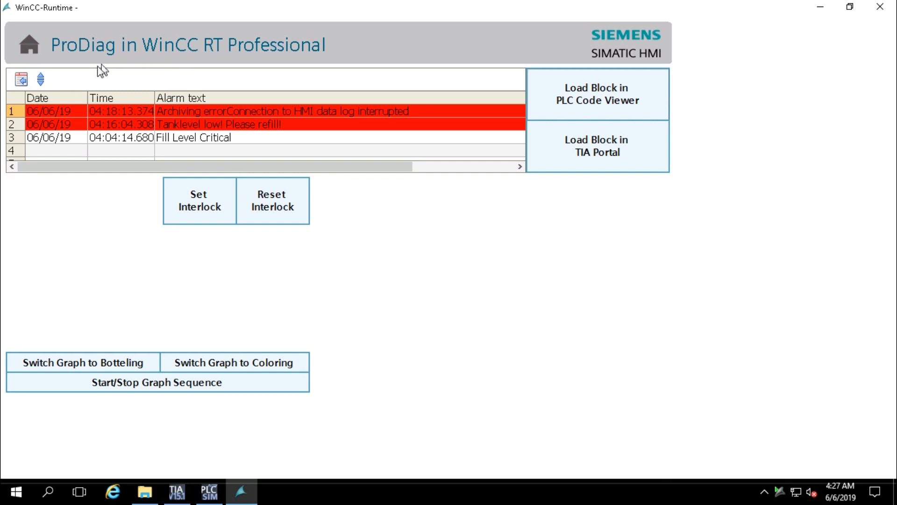
pyautogui.click(28, 47)
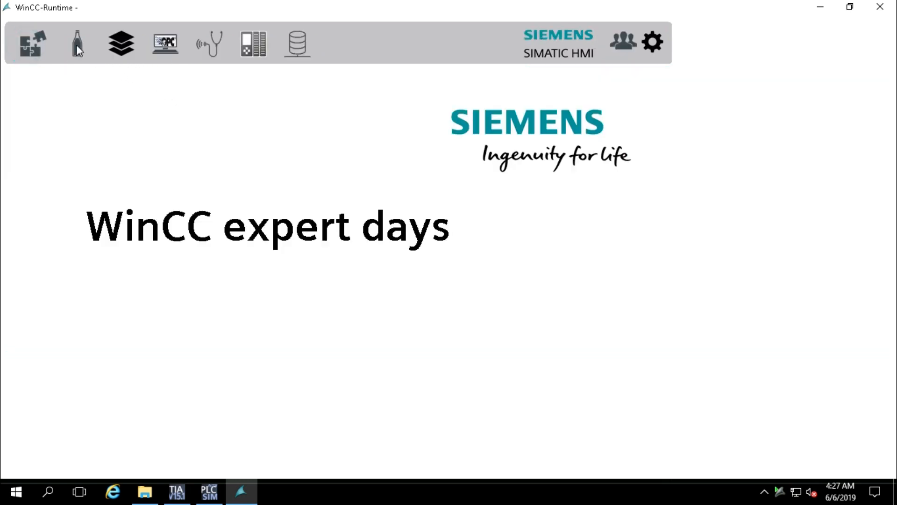
pyautogui.click(35, 41)
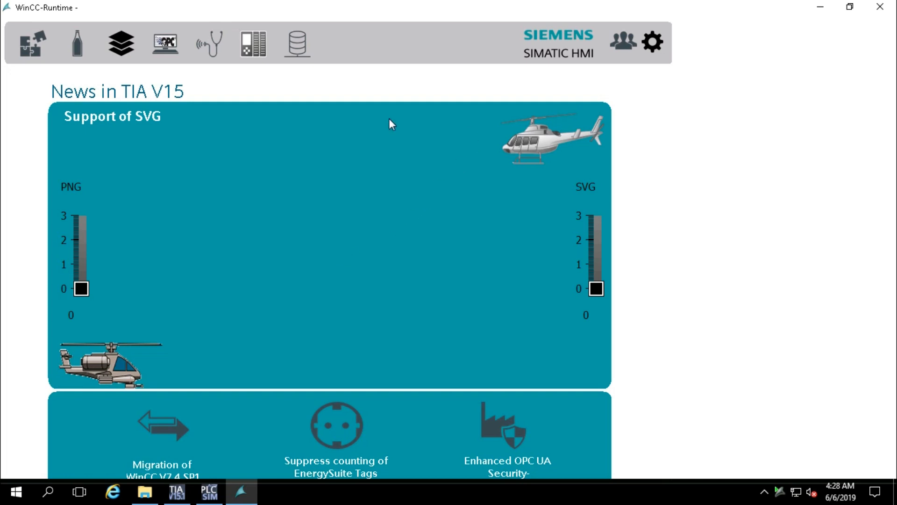
pyautogui.click(77, 40)
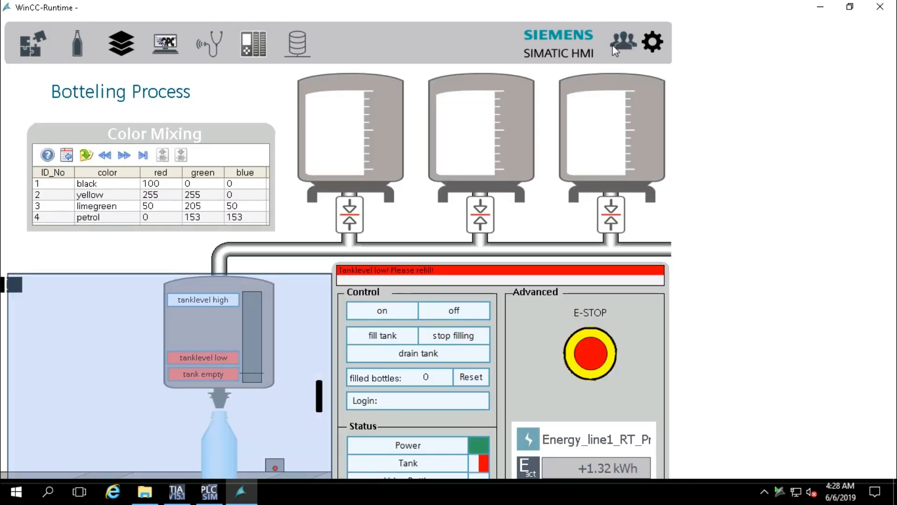
# Log a user on through the User Administration screen's logon dialog
pyautogui.click(621, 37)
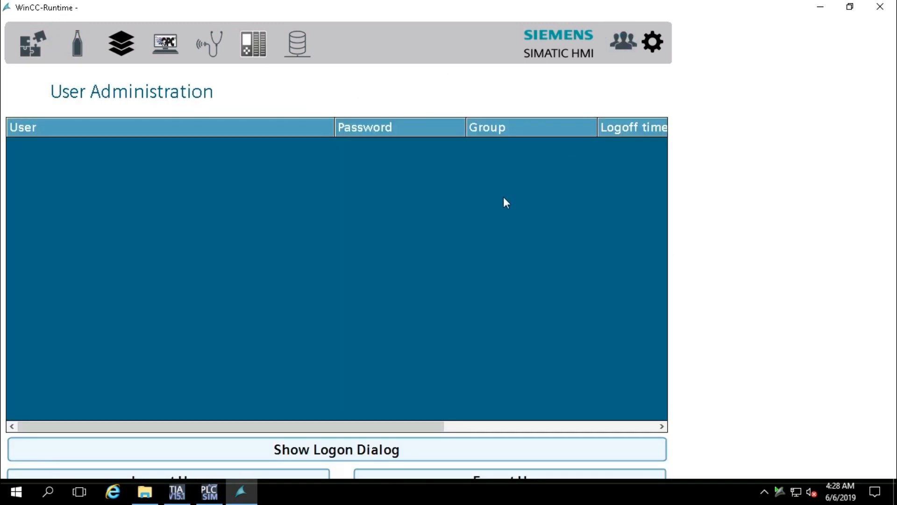
pyautogui.click(369, 451)
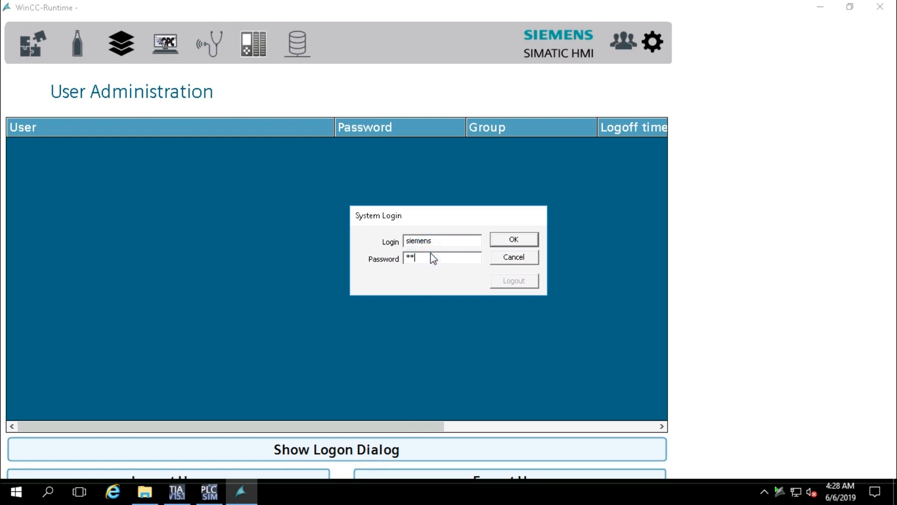
pyautogui.press('Return')
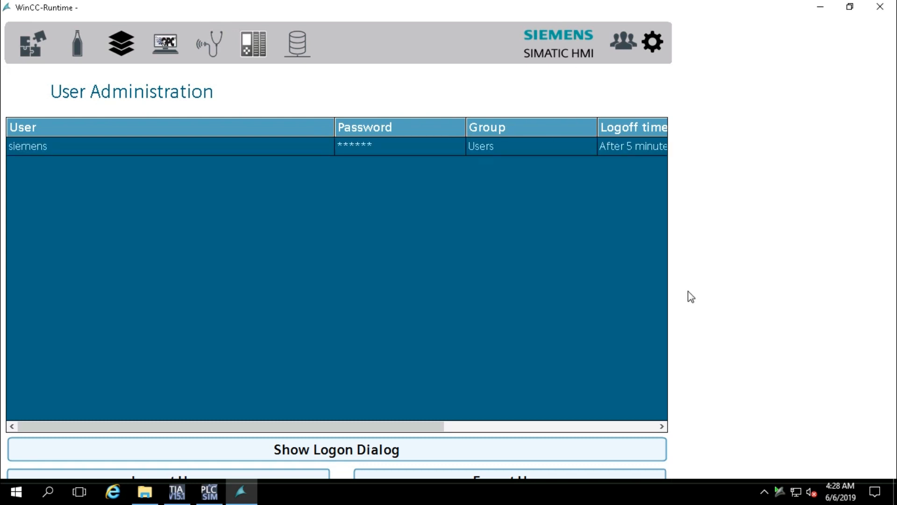
pyautogui.rightClick(616, 486)
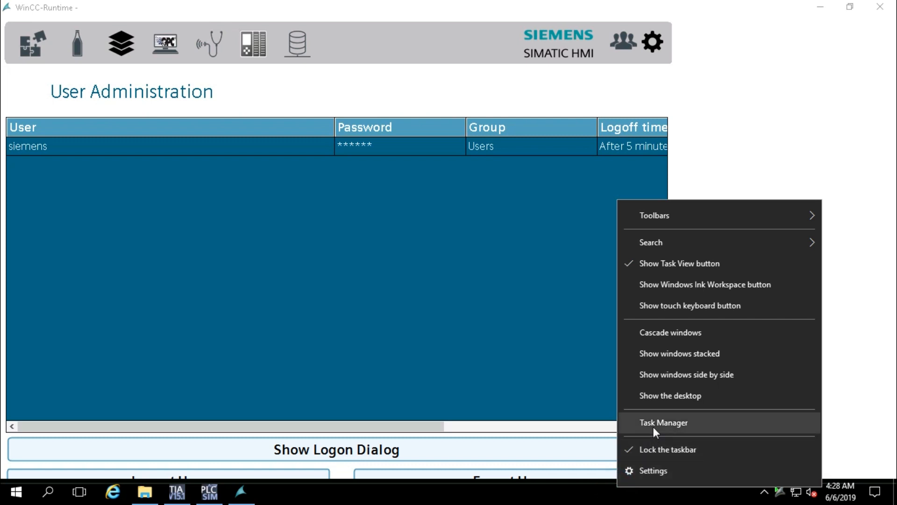
# Turn on 'Automatically hide the taskbar in desktop mode' in taskbar settings and close Settings
pyautogui.click(650, 470)
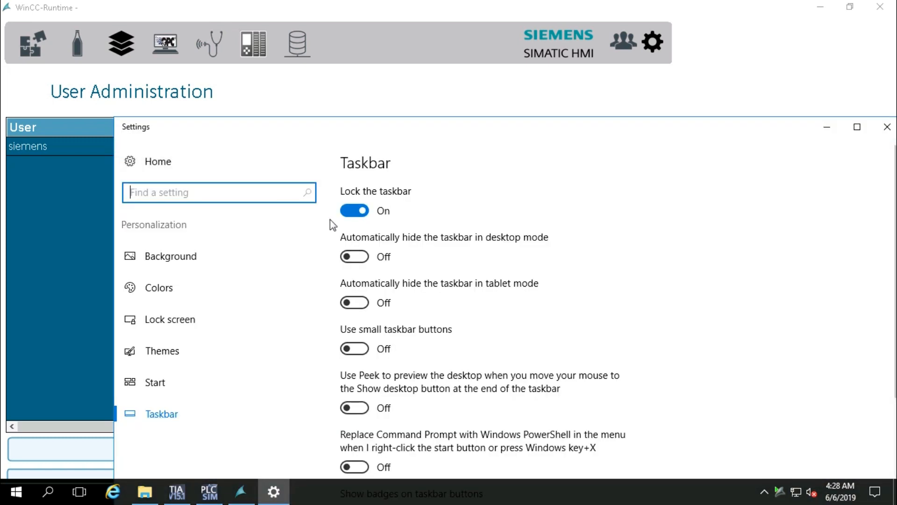
pyautogui.click(354, 256)
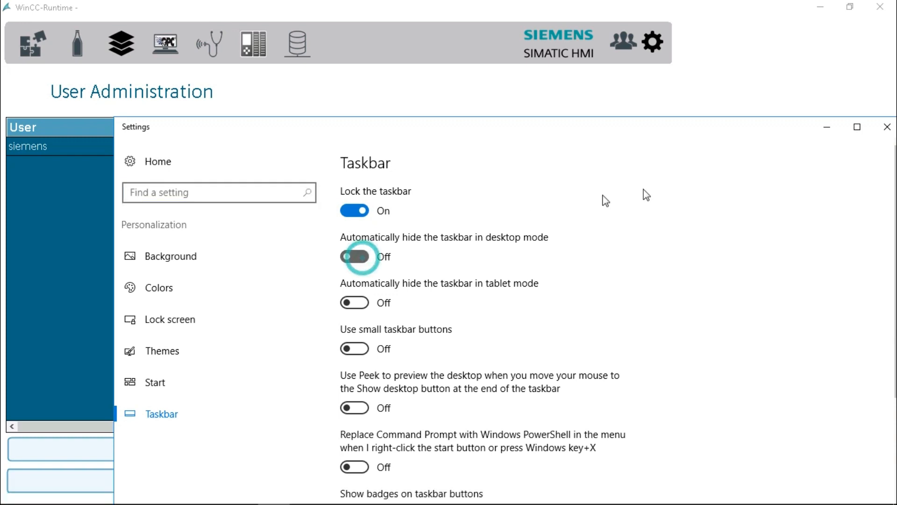
pyautogui.click(880, 10)
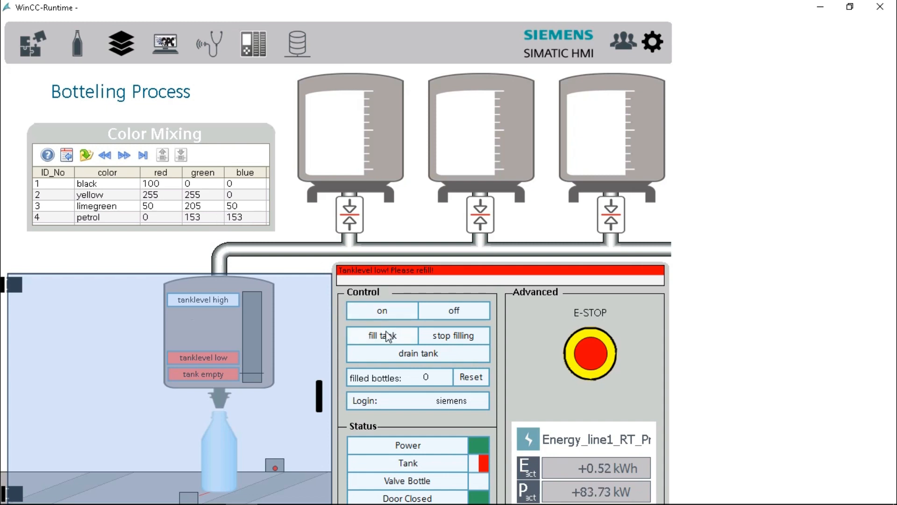
# Switch the bottling line on and log in again with the user's password
pyautogui.click(386, 315)
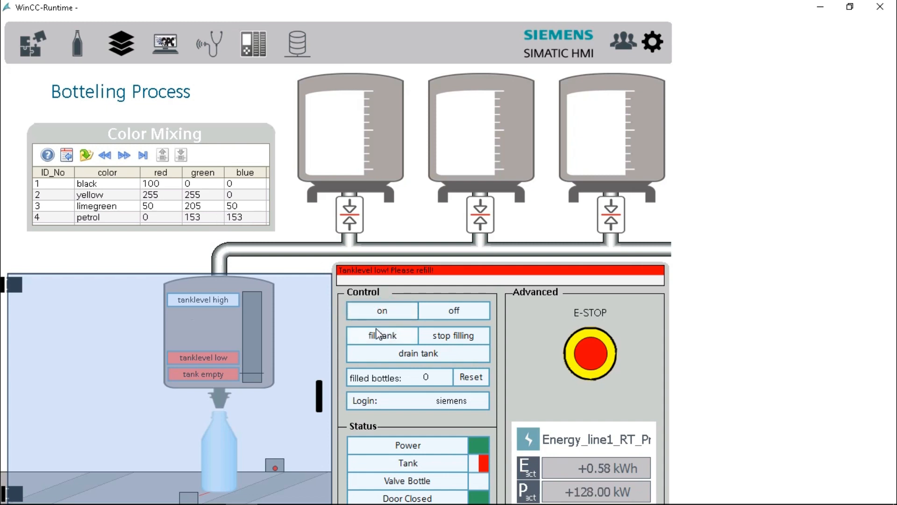
pyautogui.click(409, 409)
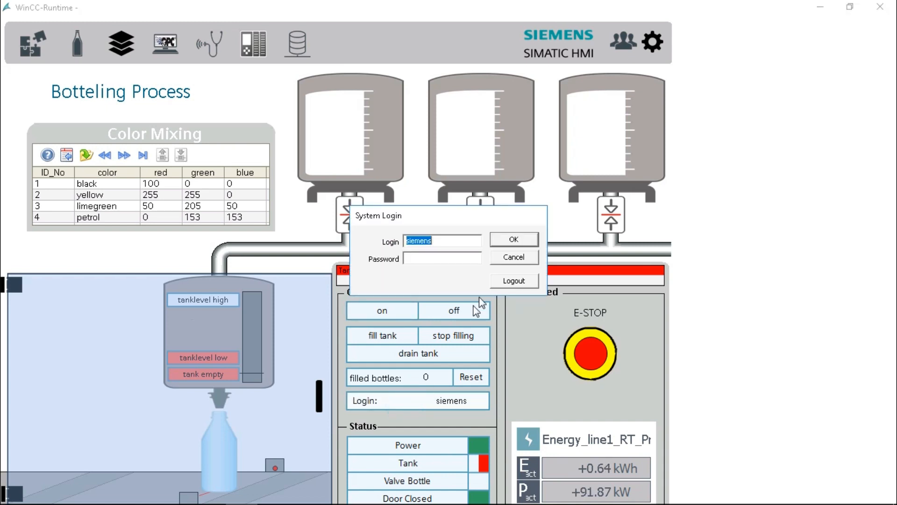
pyautogui.click(452, 263)
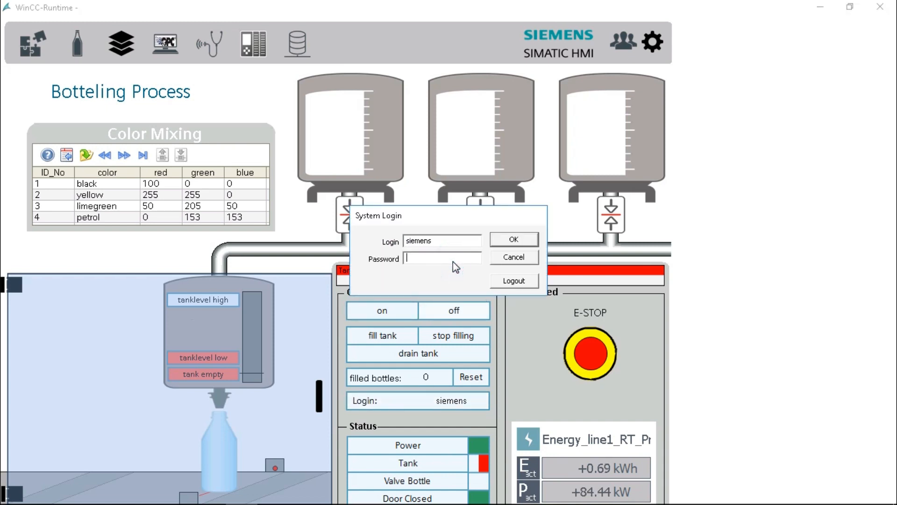
pyautogui.write('****')
pyautogui.press('Return')
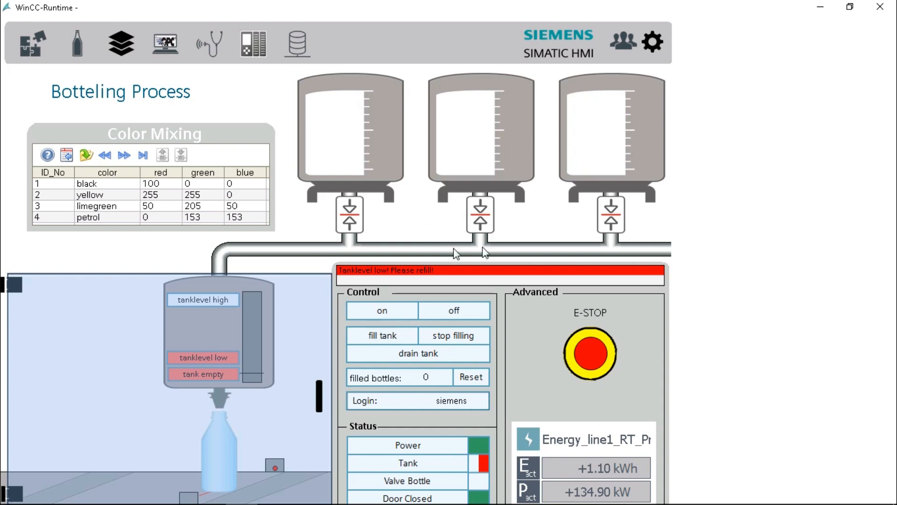
# Start filling the tank, open and close the glass door, until 3 bottles are filled
pyautogui.click(388, 338)
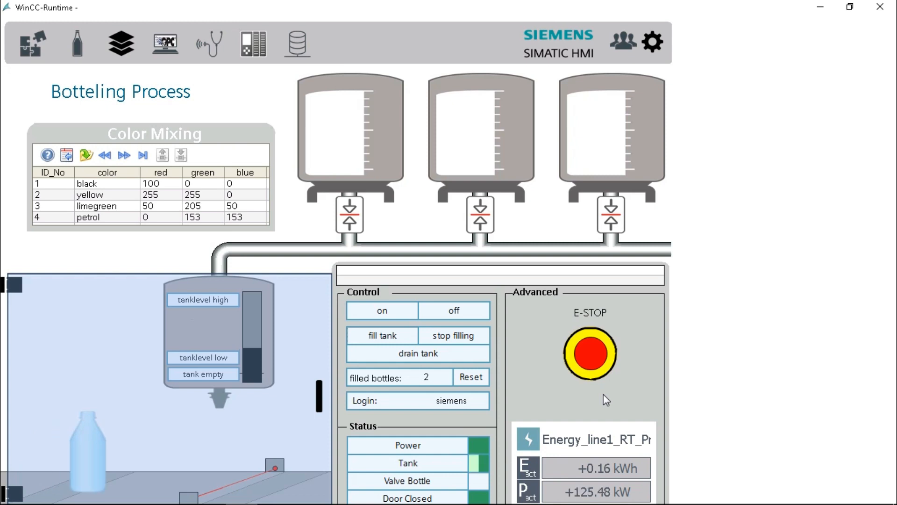
pyautogui.click(319, 397)
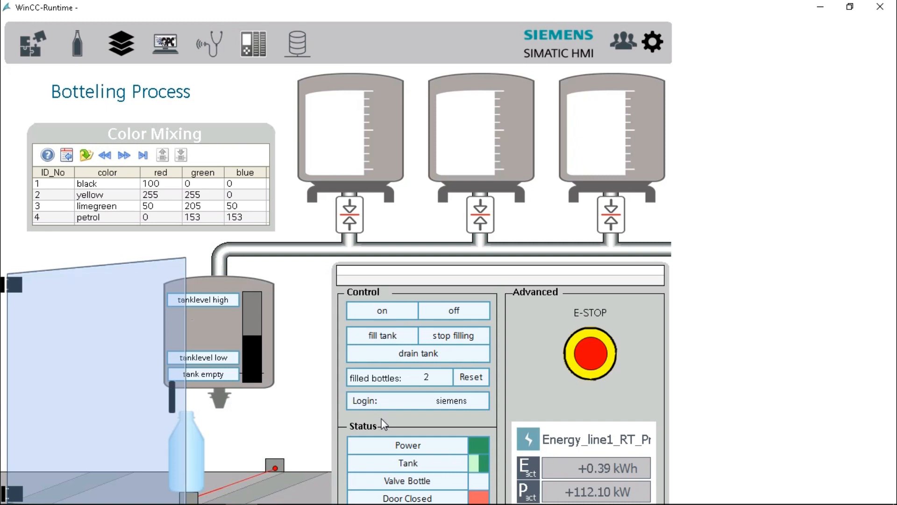
pyautogui.click(170, 396)
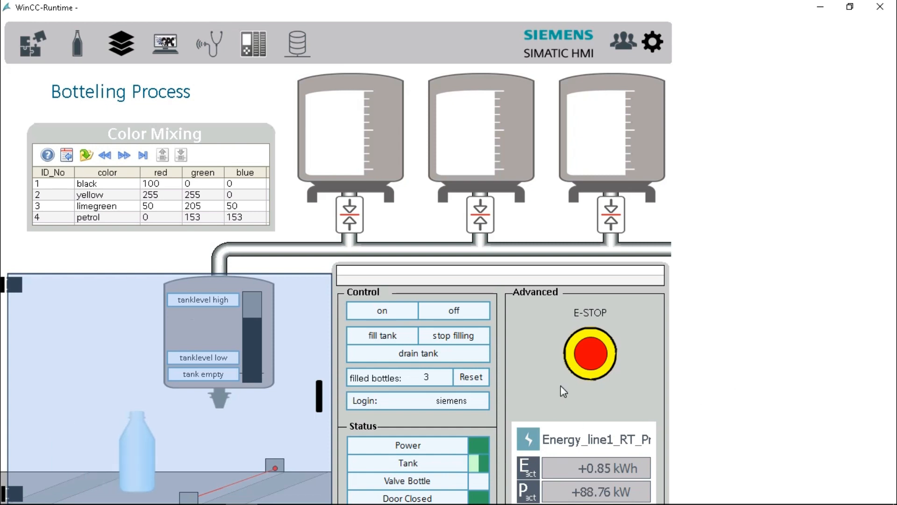
pyautogui.hotkey('alt', 'Tab')
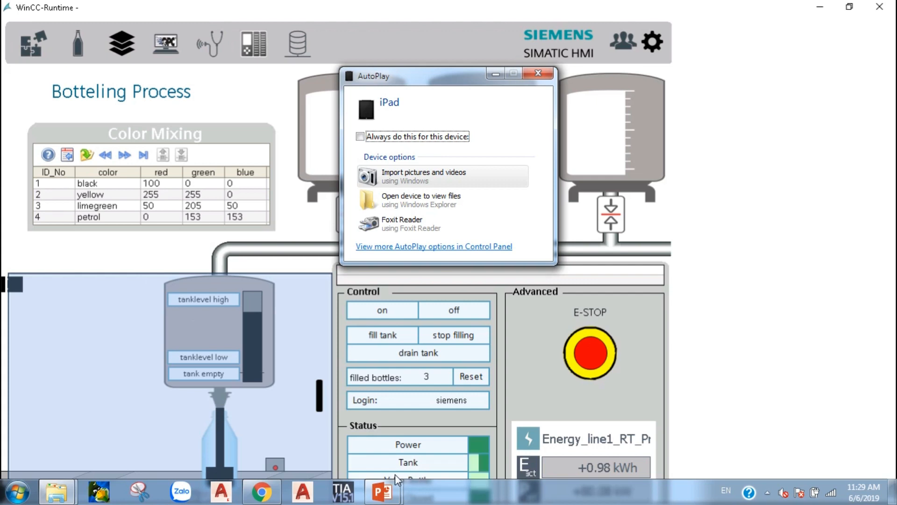
pyautogui.click(268, 490)
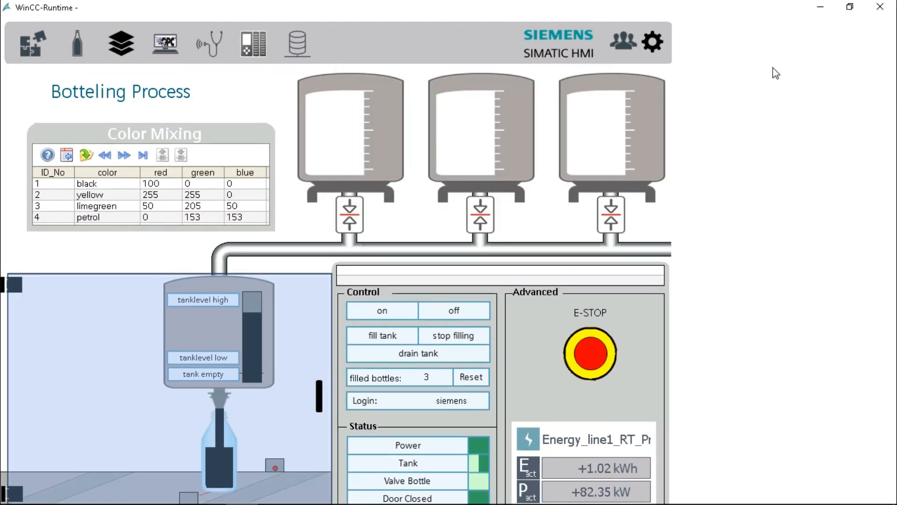
# Minimize the runtime and open the properties of tank level bar Bar_1 on 02_Botteling
pyautogui.click(820, 7)
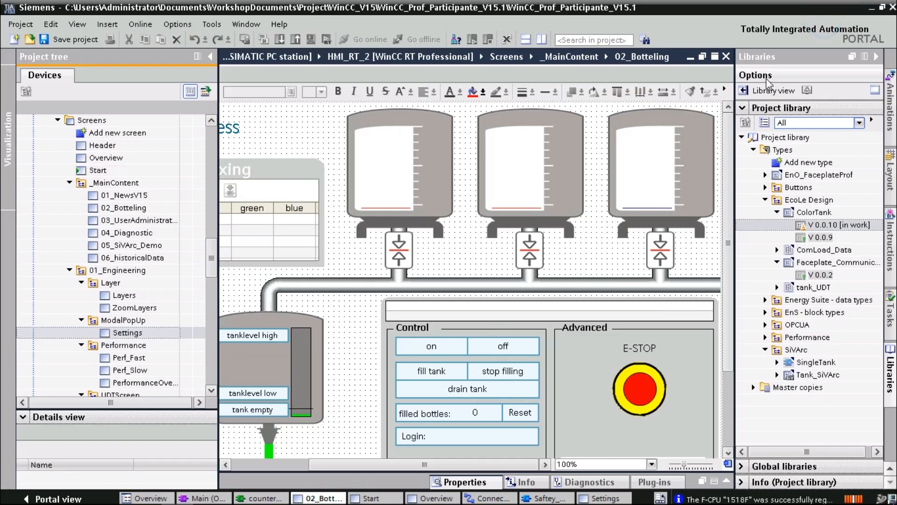
pyautogui.click(297, 407)
pyautogui.scroll(-5, 341, 398)
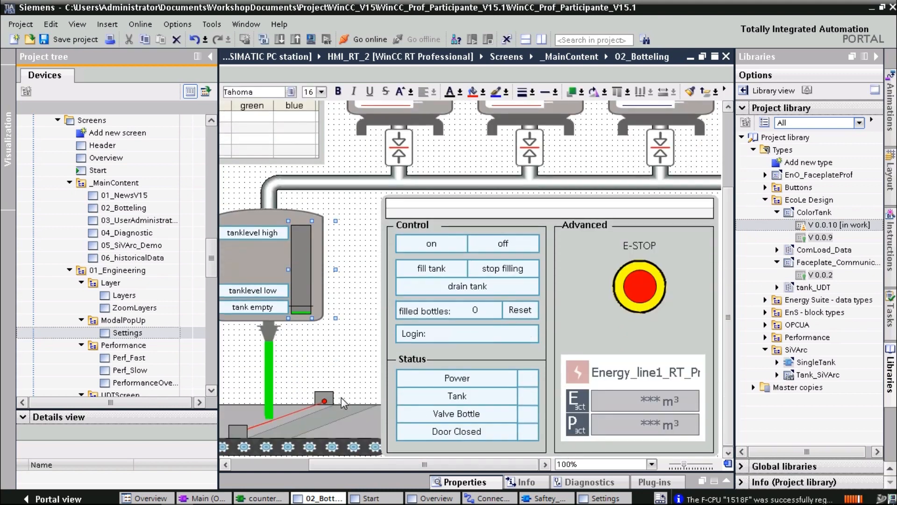
pyautogui.doubleClick(299, 293)
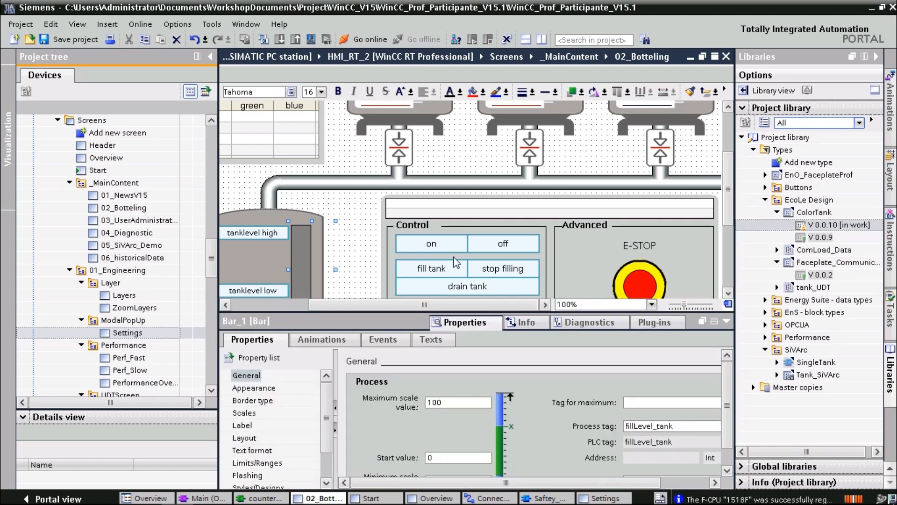
pyautogui.click(728, 293)
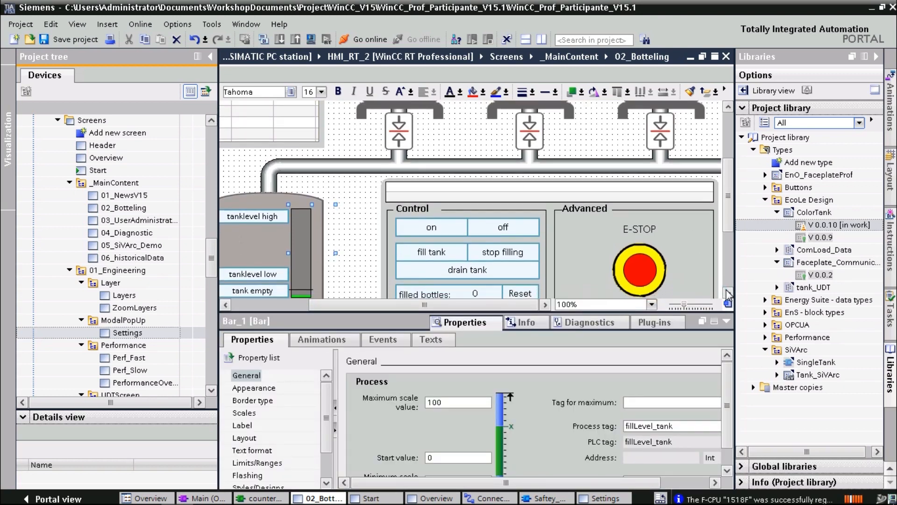
pyautogui.click(728, 293)
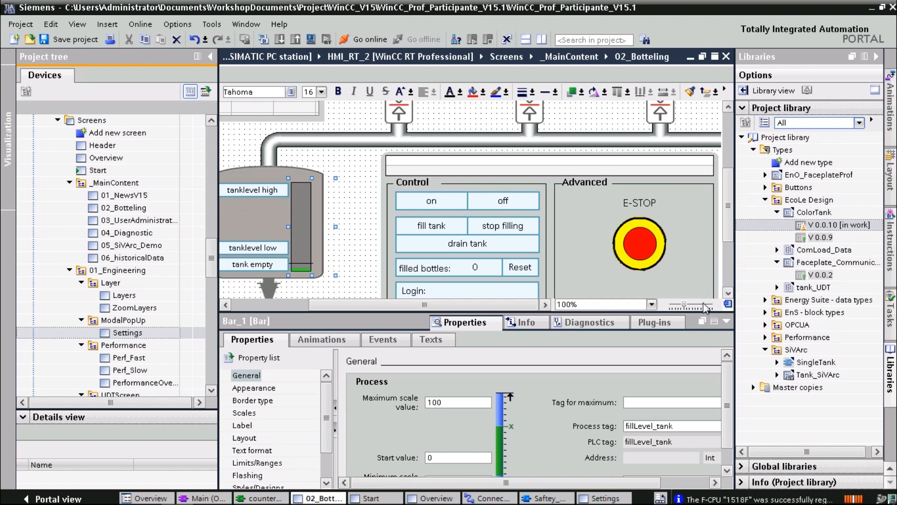
# Expand Bar_1's Display and Animate property animations to list the Movements types
pyautogui.click(304, 339)
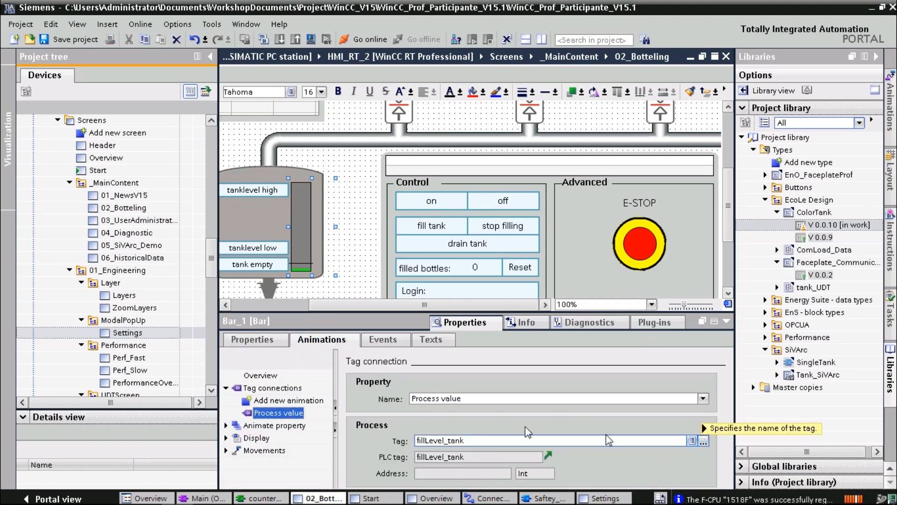
pyautogui.click(225, 438)
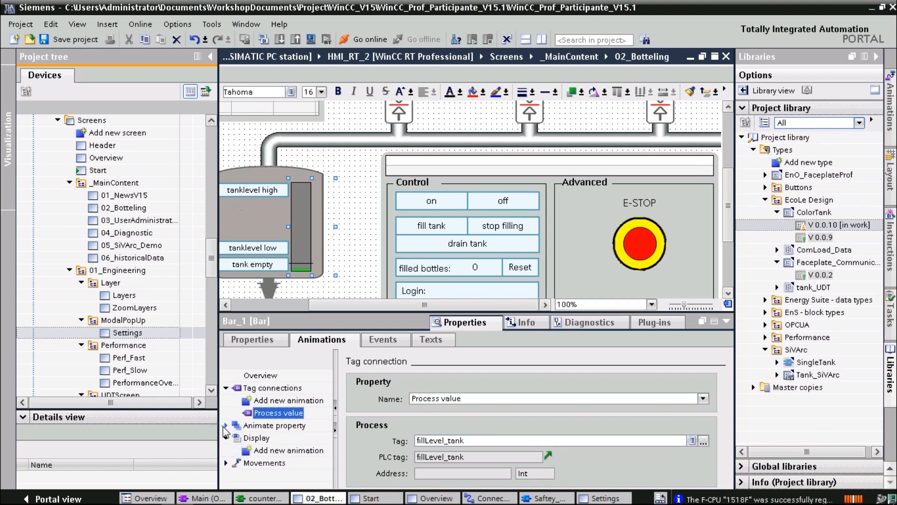
pyautogui.click(226, 425)
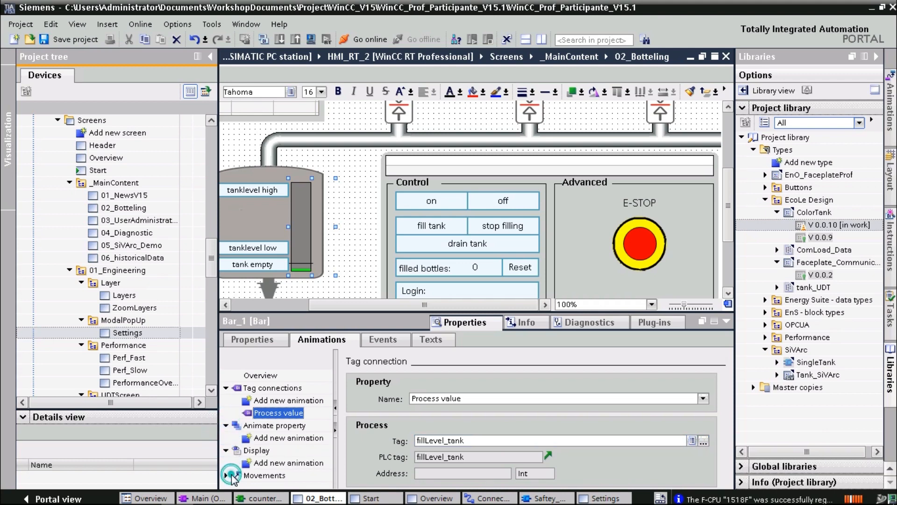
pyautogui.click(241, 475)
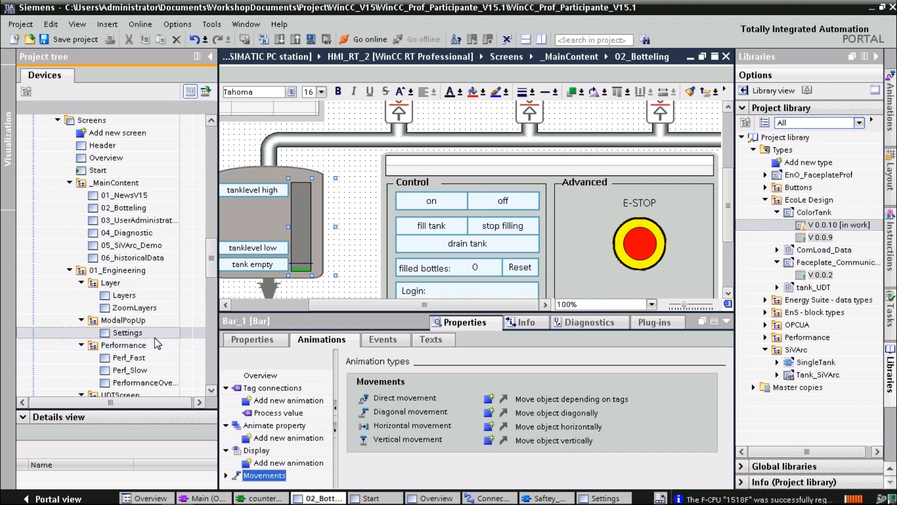
pyautogui.scroll(-2, 157, 345)
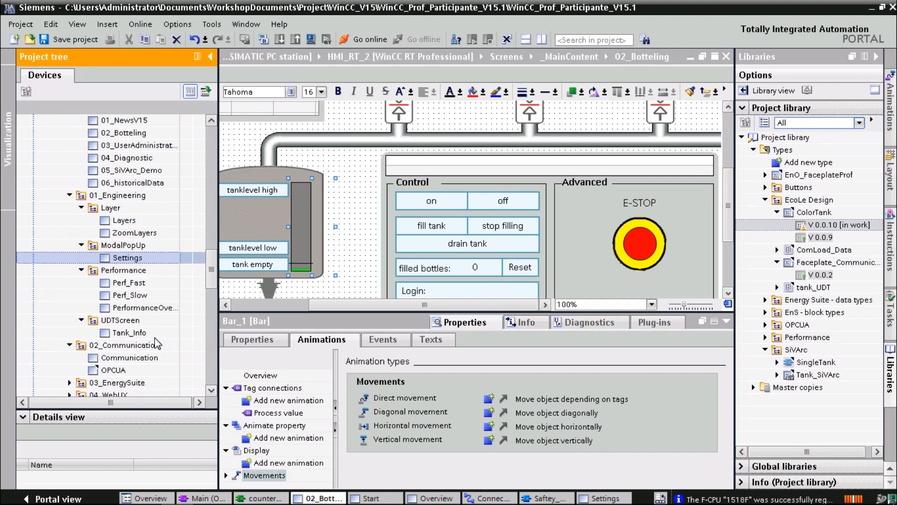
pyautogui.scroll(-1, 157, 344)
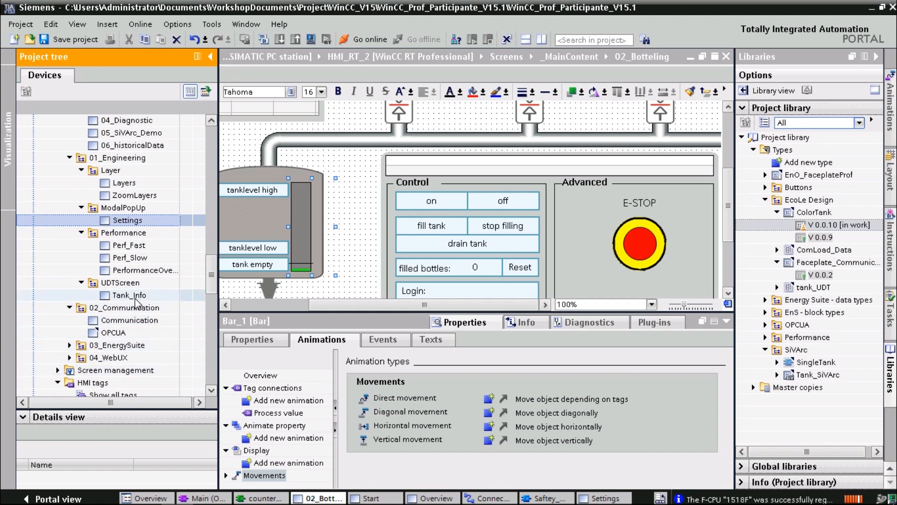
pyautogui.scroll(3, 135, 302)
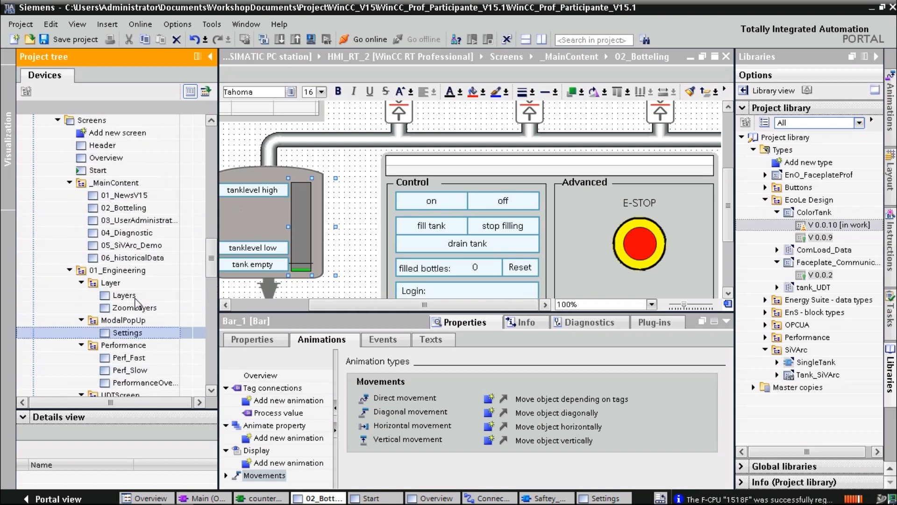
# Select green rectangle Rectangle_15 and toggle its Fill level on and back off
pyautogui.click(360, 281)
pyautogui.scroll(-3, 361, 280)
pyautogui.click(269, 229)
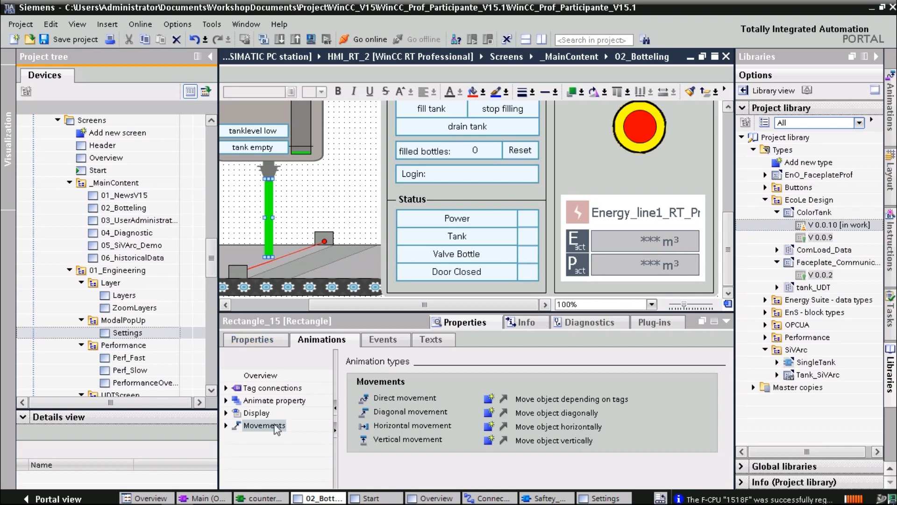
pyautogui.click(261, 347)
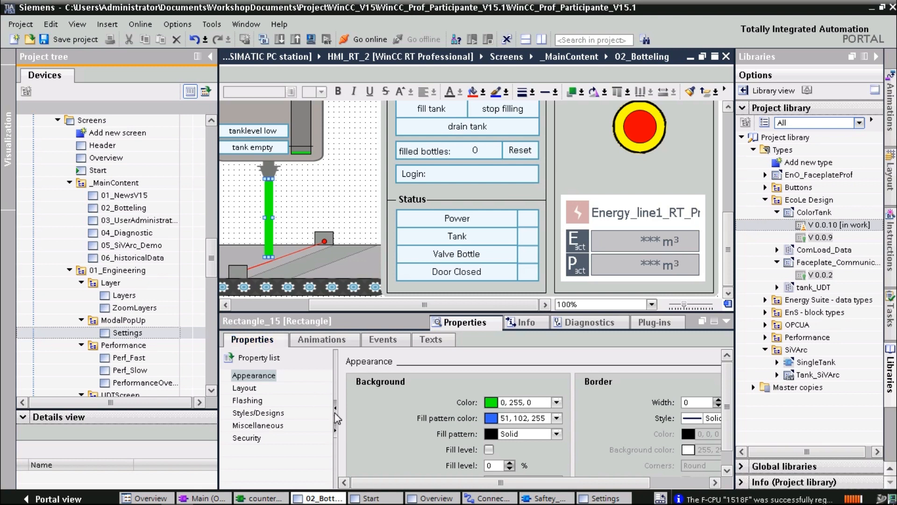
pyautogui.click(489, 450)
pyautogui.click(489, 450)
# Check Rectangle_15's mouse events, ending on Press left mouse button with no function assigned
pyautogui.click(381, 340)
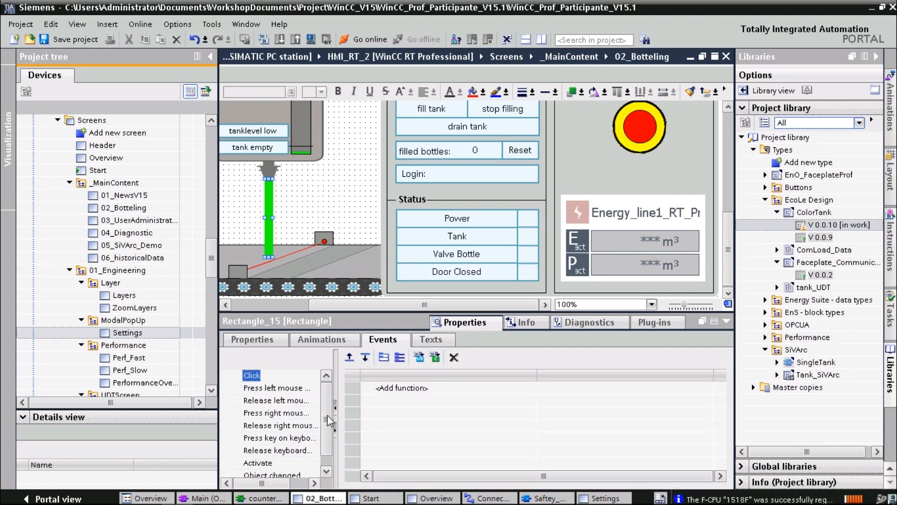
pyautogui.click(279, 412)
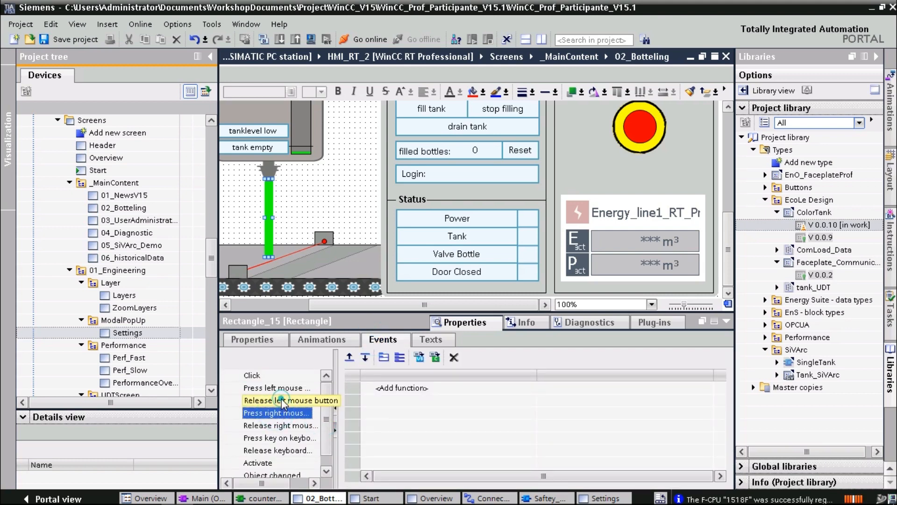
pyautogui.click(282, 399)
pyautogui.click(284, 390)
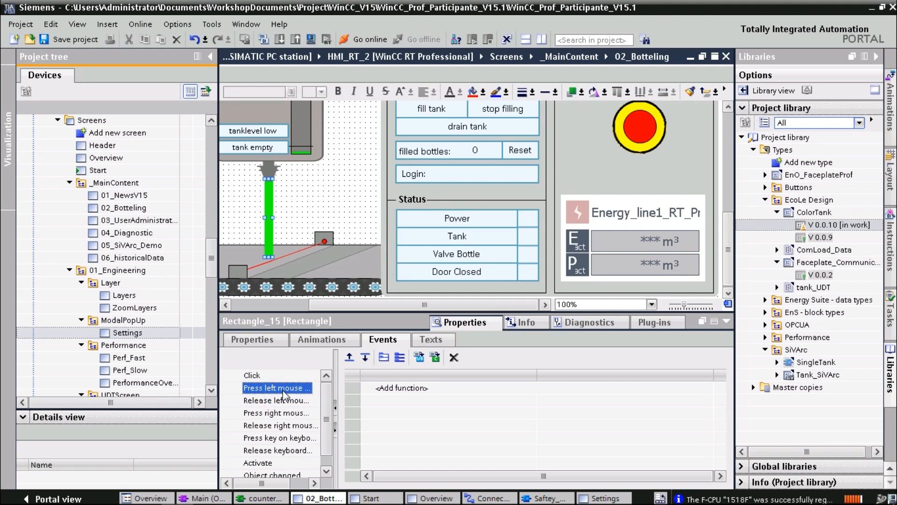
pyautogui.scroll(3, 725, 241)
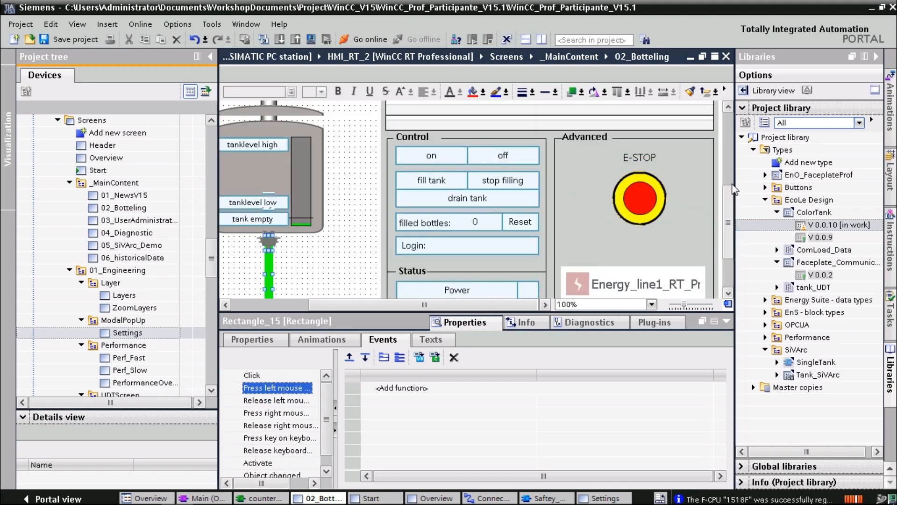
pyautogui.scroll(4, 734, 189)
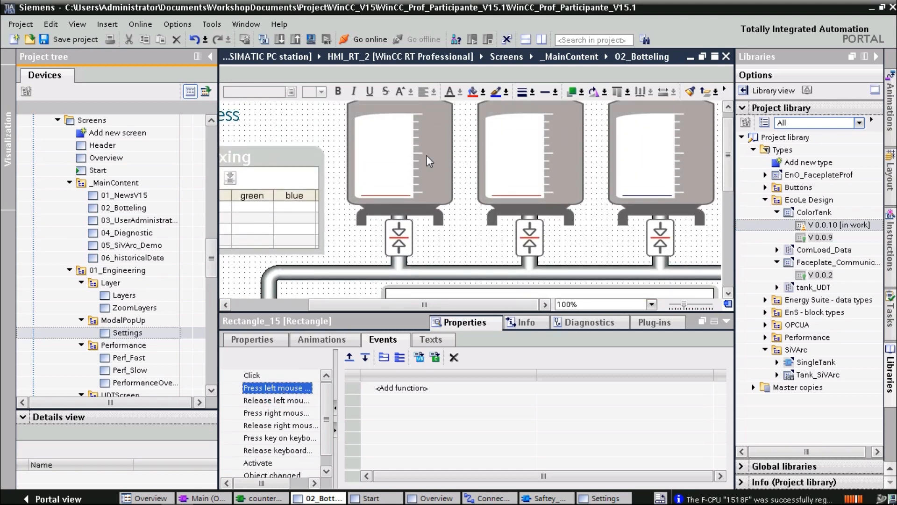
# Select the ColorTank_1 faceplate of the first tank to show its events in the Inspector
pyautogui.click(382, 166)
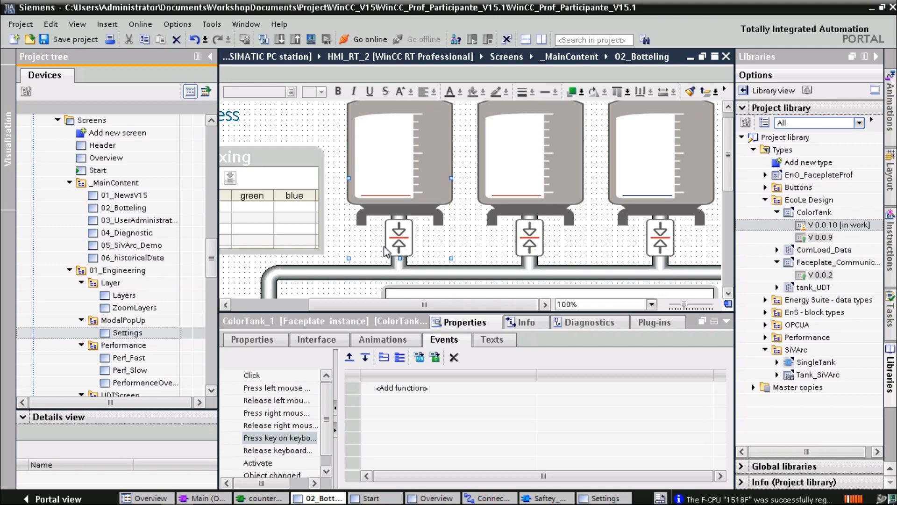
# Select the Performance screen folder and browse down the project tree to the HMI tag tables
pyautogui.click(146, 346)
pyautogui.scroll(-3, 132, 353)
pyautogui.scroll(-4, 132, 353)
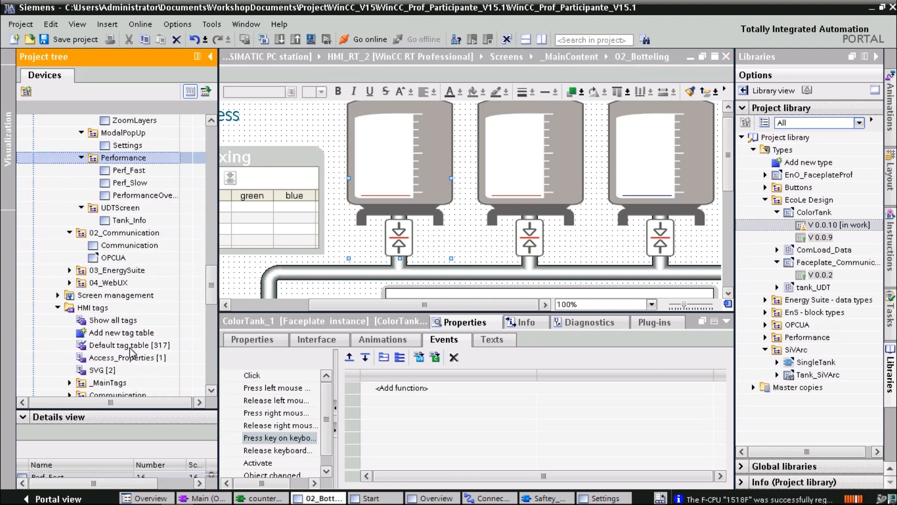
pyautogui.scroll(-2, 130, 346)
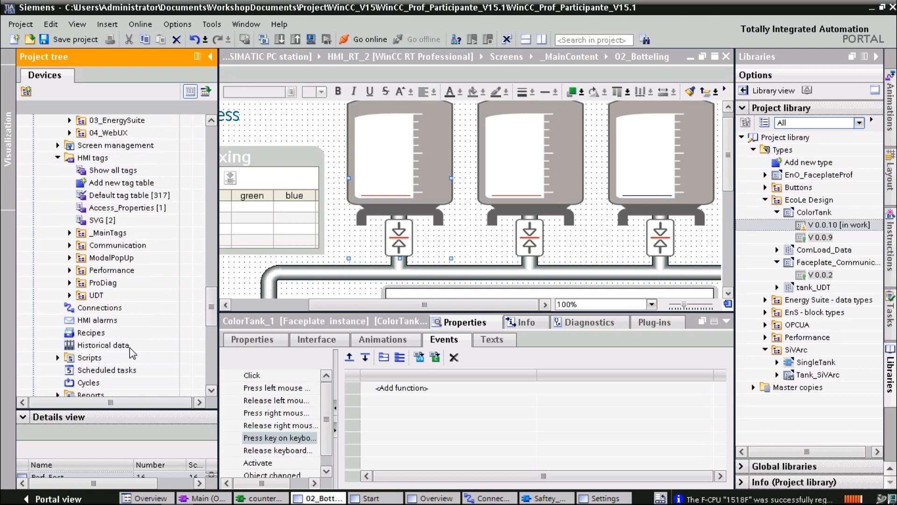
pyautogui.scroll(-1, 130, 348)
pyautogui.scroll(-1, 132, 354)
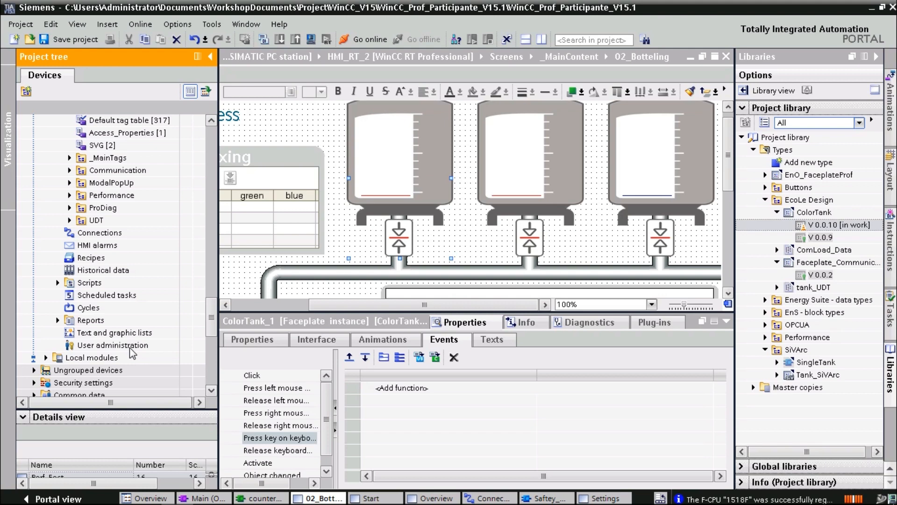
pyautogui.scroll(-2, 77, 335)
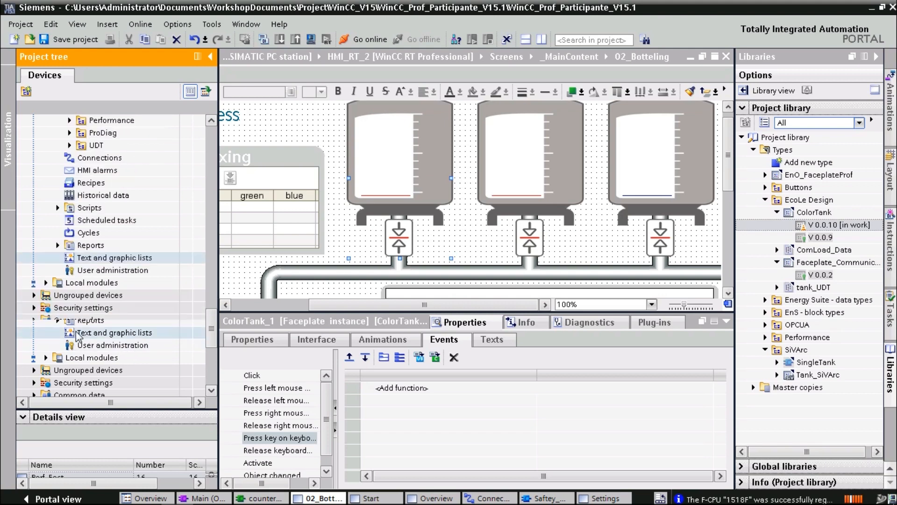
pyautogui.scroll(3, 80, 335)
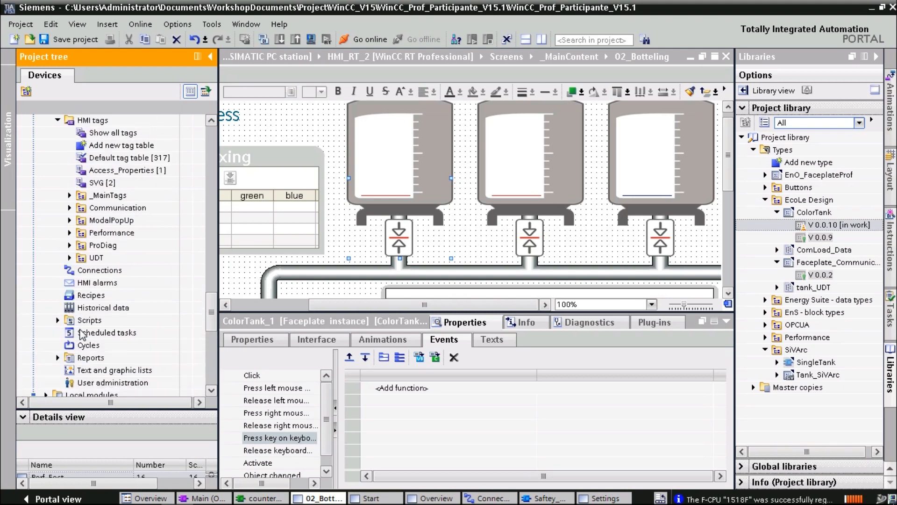
pyautogui.scroll(9, 82, 334)
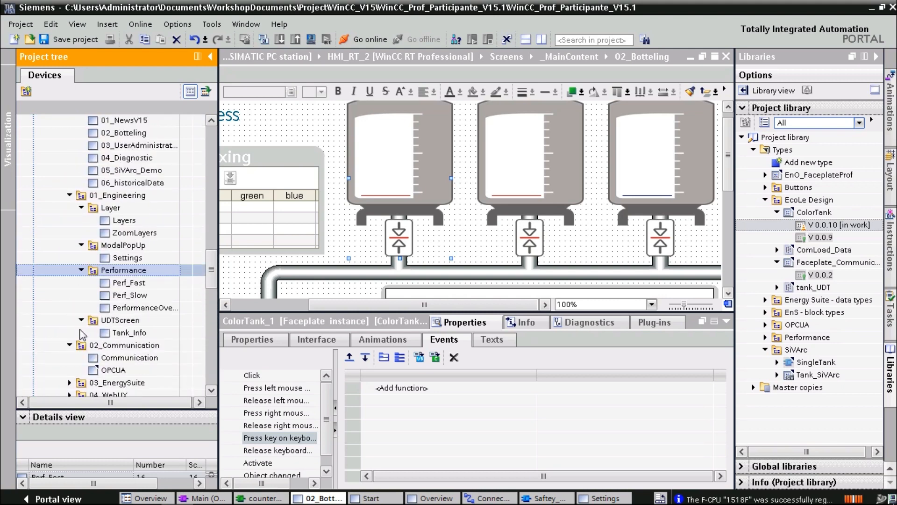
pyautogui.scroll(5, 83, 334)
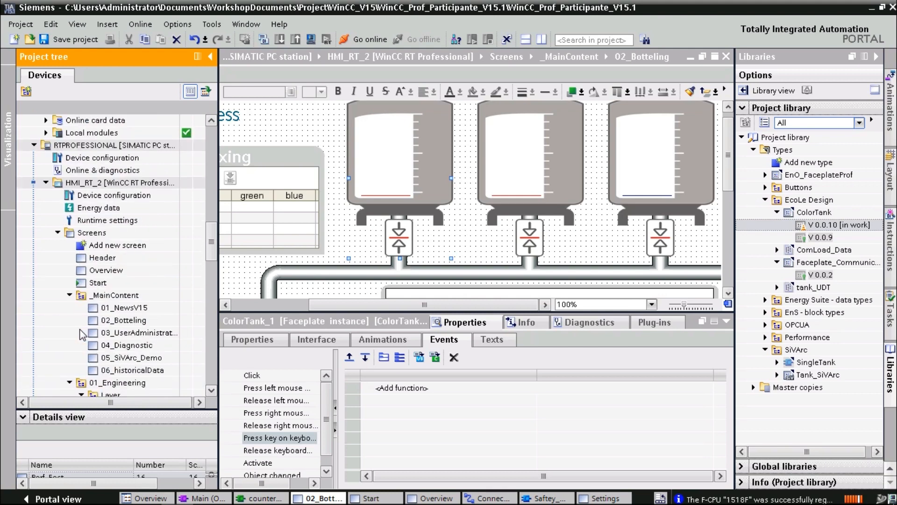
pyautogui.scroll(-10, 82, 335)
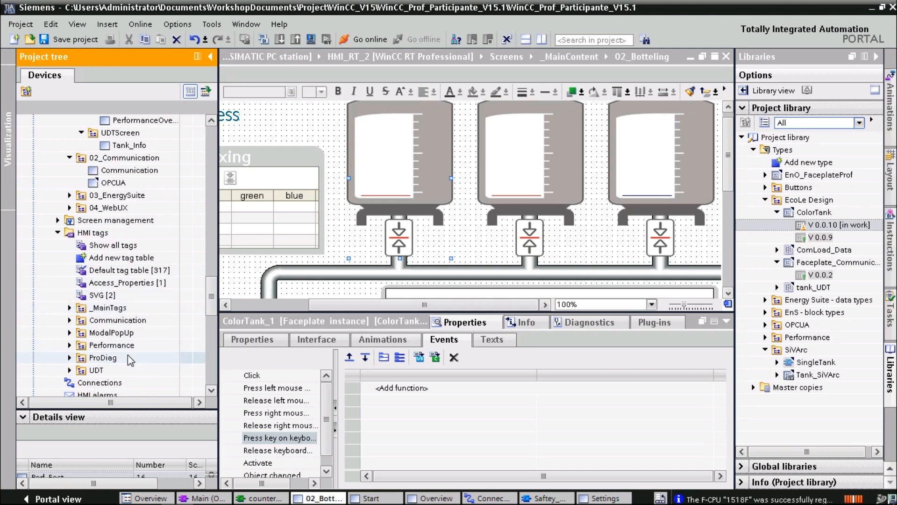
pyautogui.scroll(-1, 128, 356)
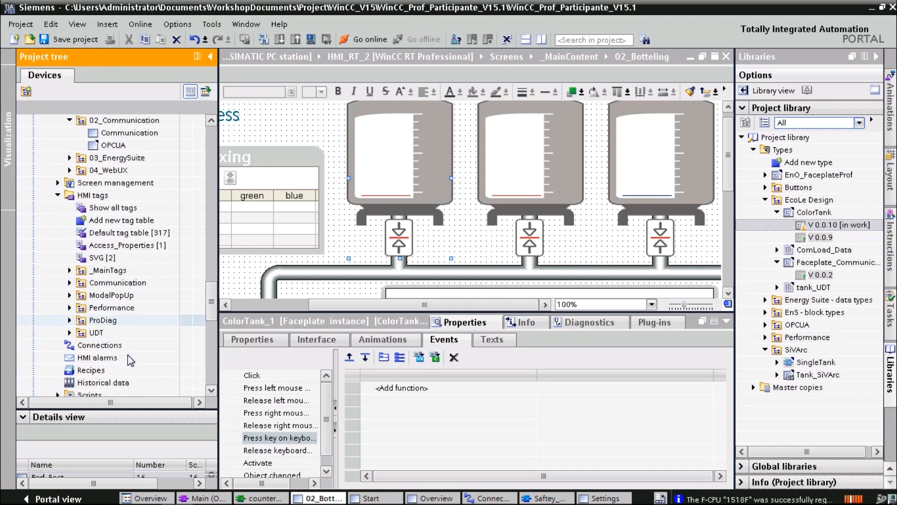
pyautogui.scroll(-1, 128, 354)
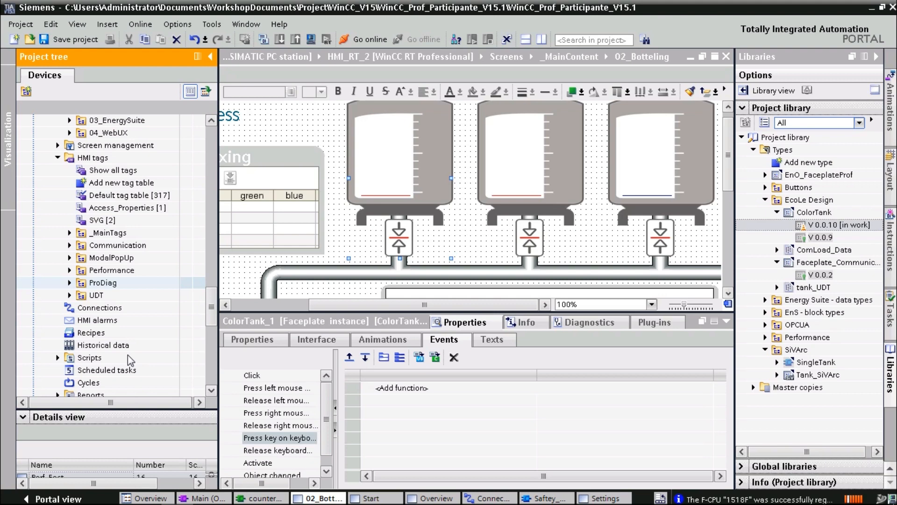
# Expand the Scripts, VB scripts, C scripts and C header folders in the project tree
pyautogui.click(57, 357)
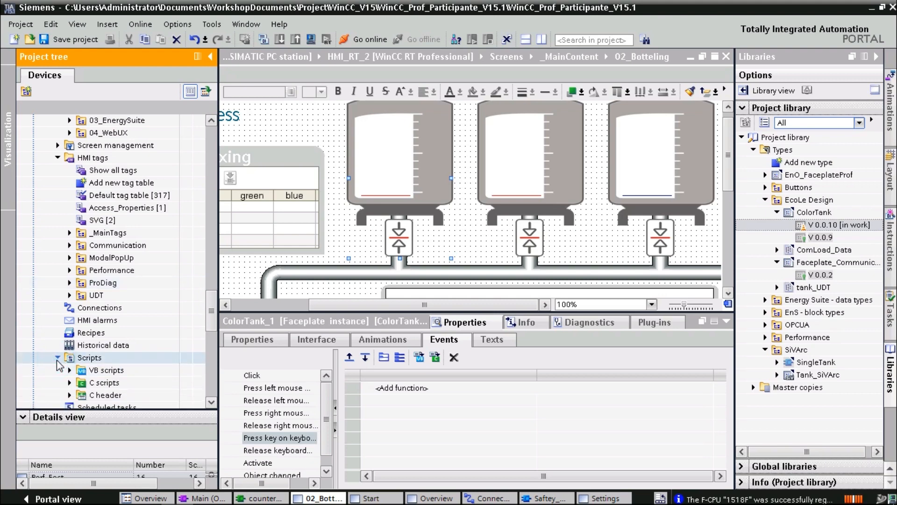
pyautogui.scroll(-2, 59, 365)
pyautogui.click(69, 295)
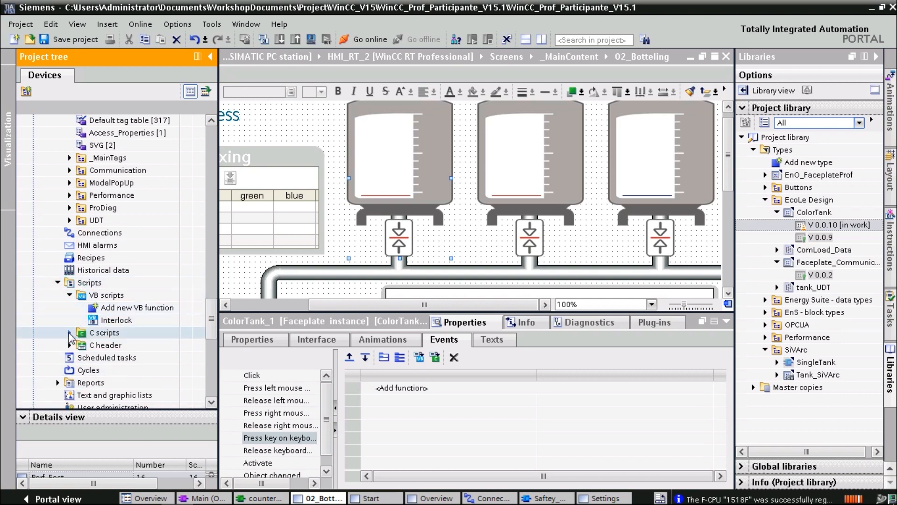
pyautogui.click(69, 333)
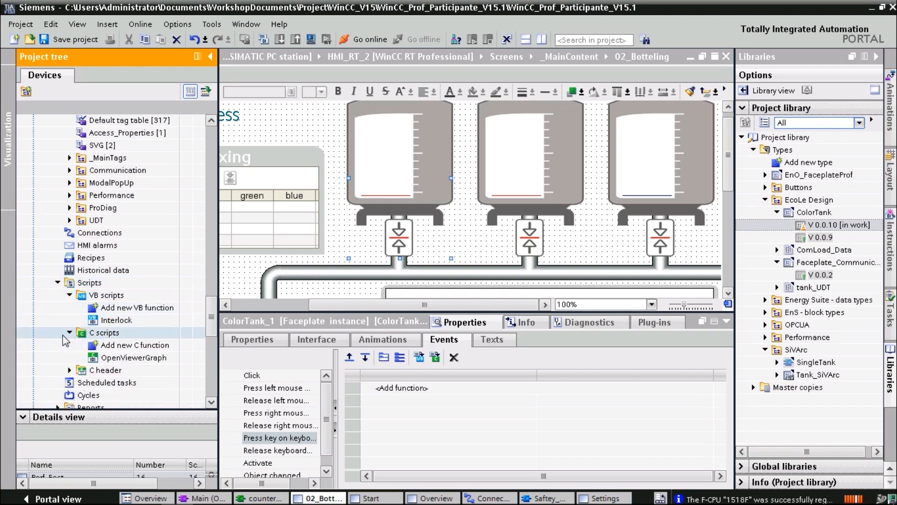
pyautogui.scroll(-1, 65, 340)
pyautogui.click(68, 333)
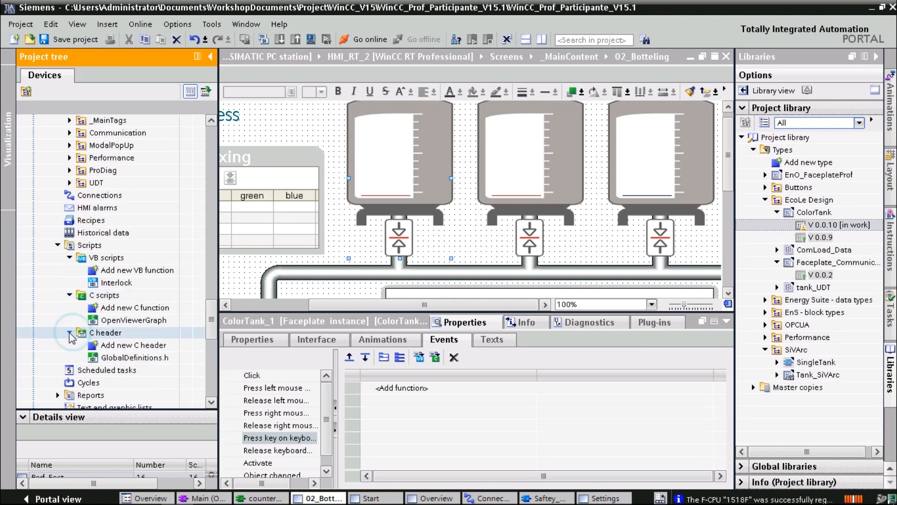
pyautogui.scroll(-1, 69, 339)
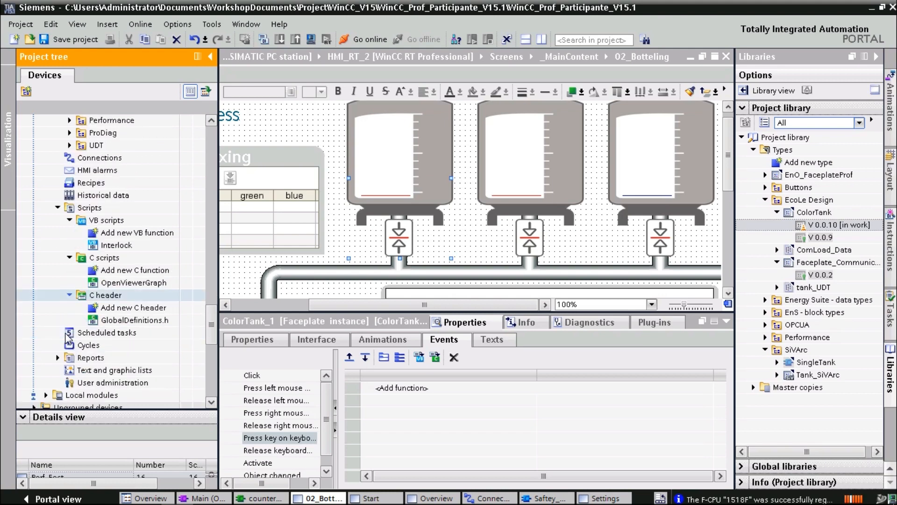
pyautogui.scroll(-1, 68, 336)
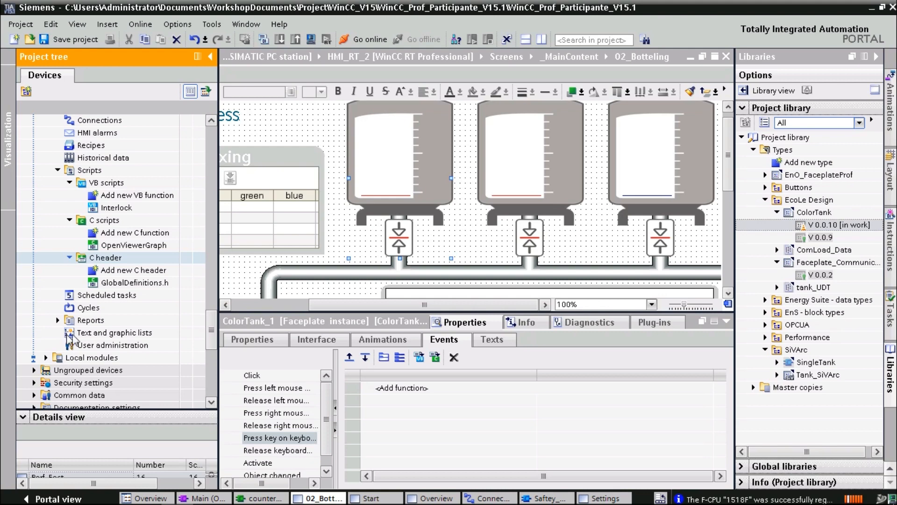
# Open the Text and graphic lists editor and close the Settings screen editor
pyautogui.doubleClick(77, 334)
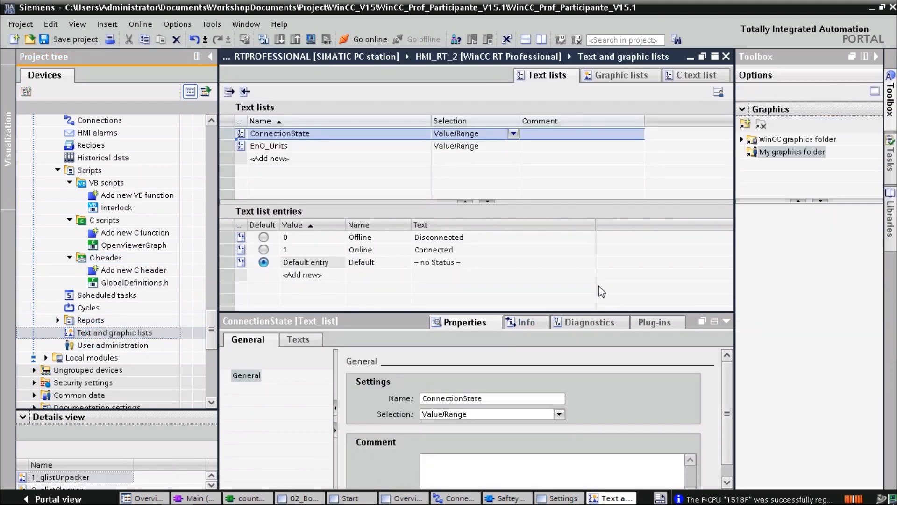
pyautogui.click(726, 322)
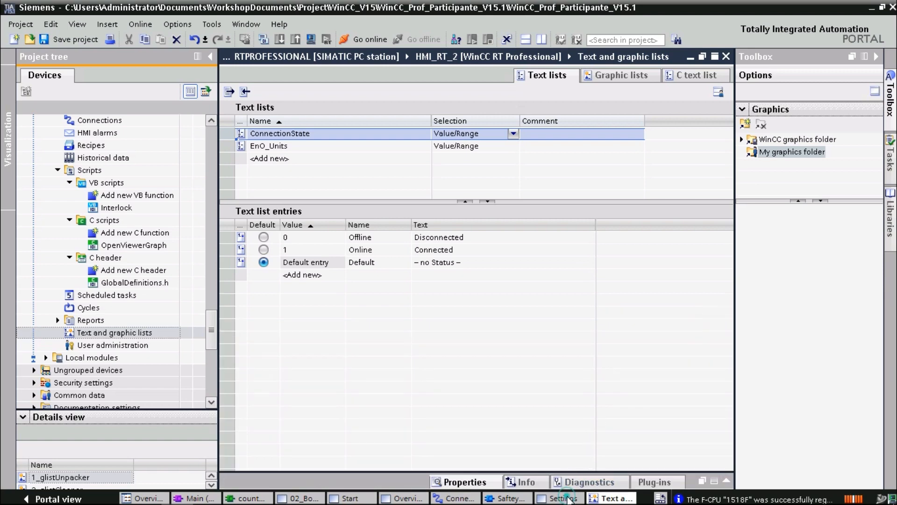
pyautogui.click(567, 497)
pyautogui.rightClick(566, 497)
pyautogui.click(574, 483)
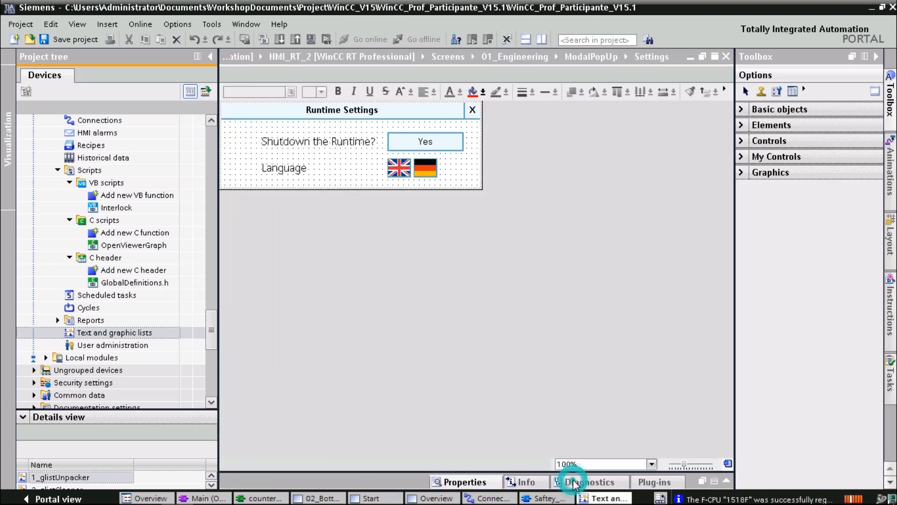
# Close the Saftey_ProDiag_FB and Connections editors
pyautogui.click(537, 498)
pyautogui.rightClick(537, 498)
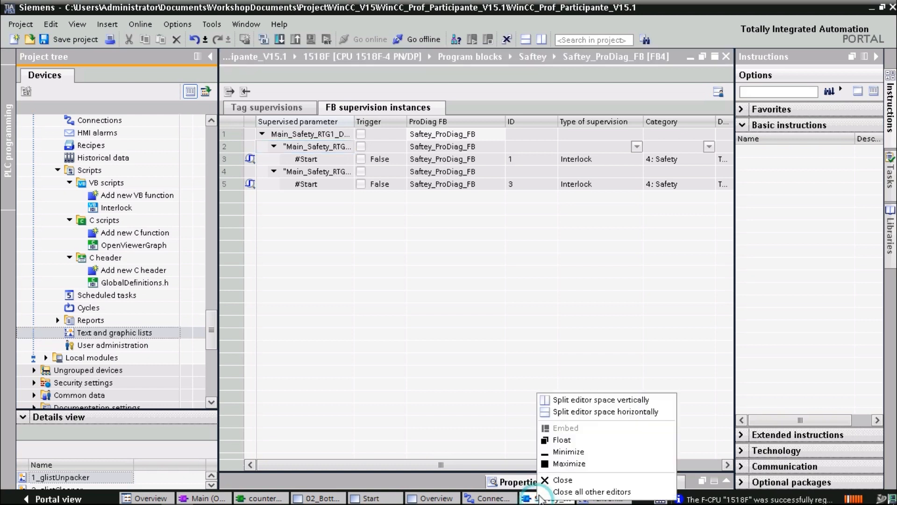
pyautogui.click(553, 479)
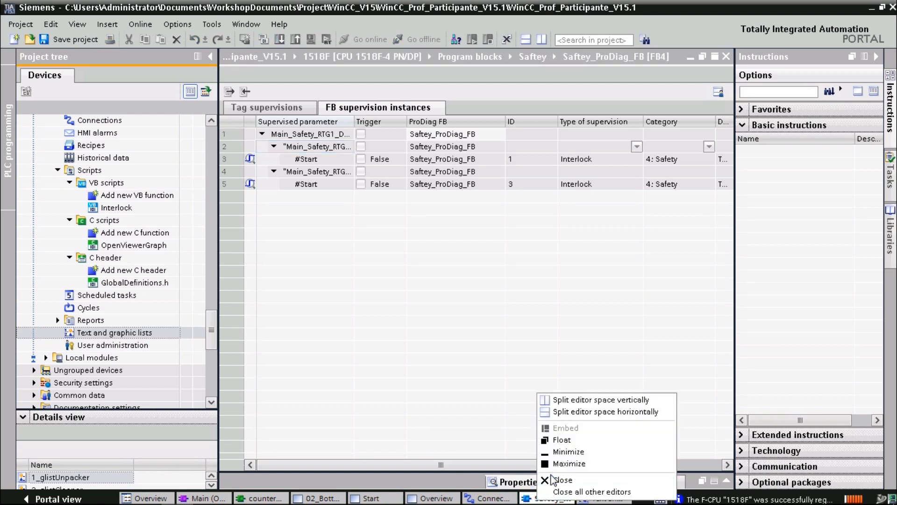
pyautogui.click(551, 475)
pyautogui.click(544, 477)
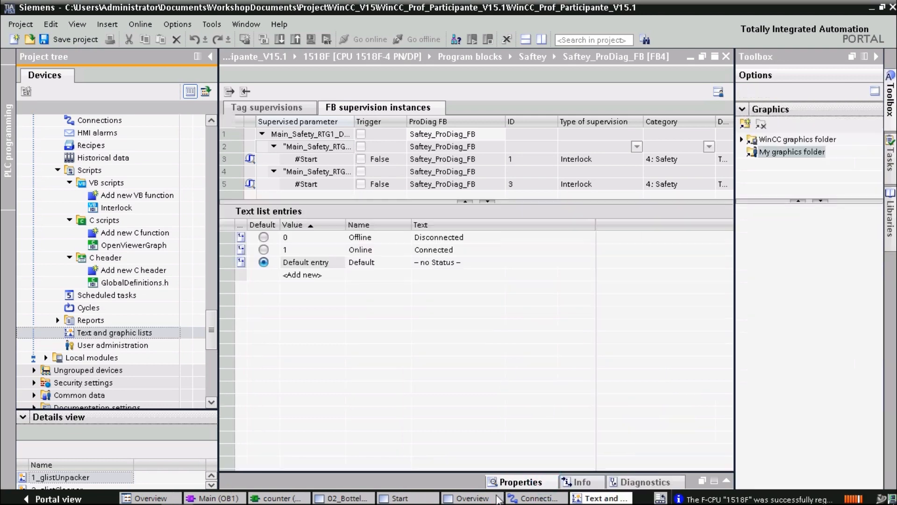
pyautogui.click(522, 498)
pyautogui.rightClick(522, 498)
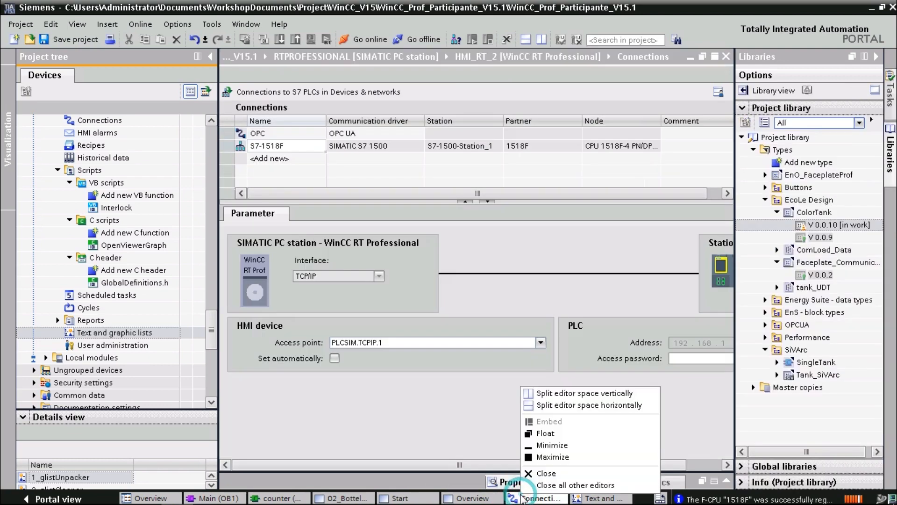
pyautogui.click(527, 474)
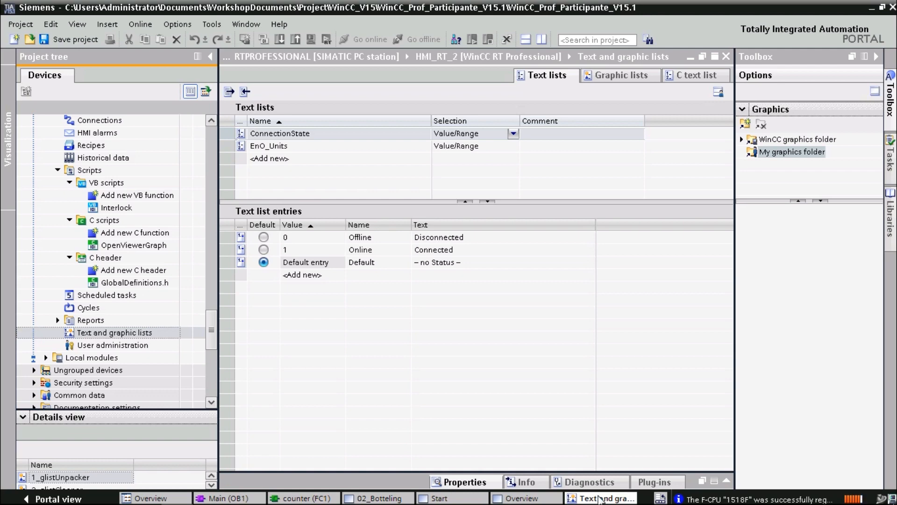
# Close the Text and graphic lists and Overview editors, returning to the 02_Botteling screen
pyautogui.rightClick(601, 499)
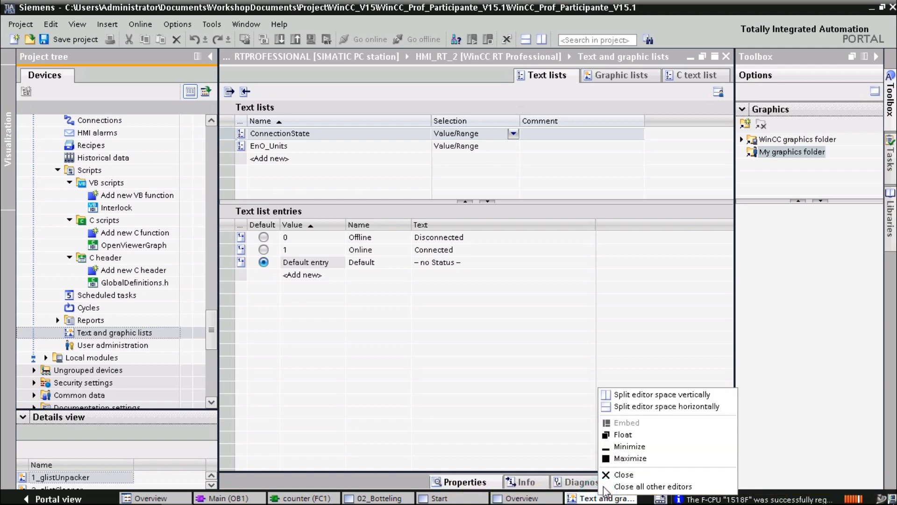
pyautogui.click(609, 473)
pyautogui.click(544, 499)
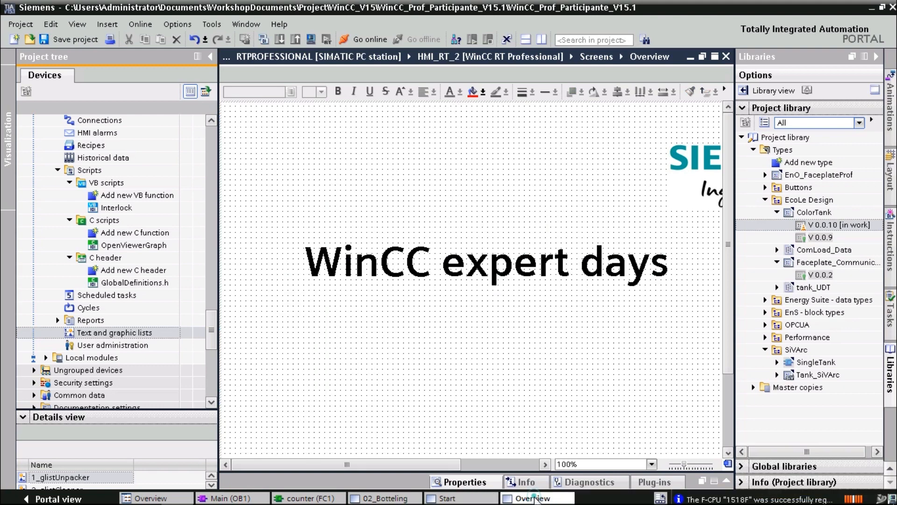
pyautogui.rightClick(534, 499)
pyautogui.click(543, 472)
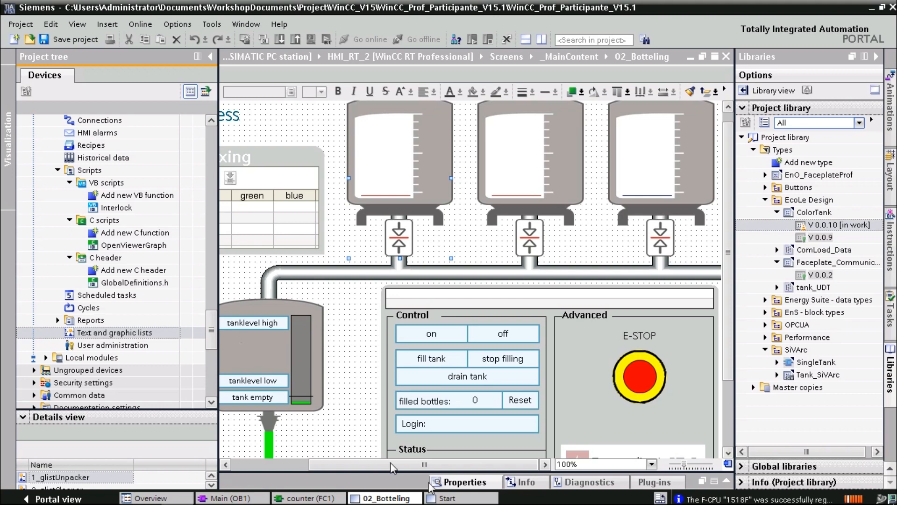
pyautogui.click(437, 498)
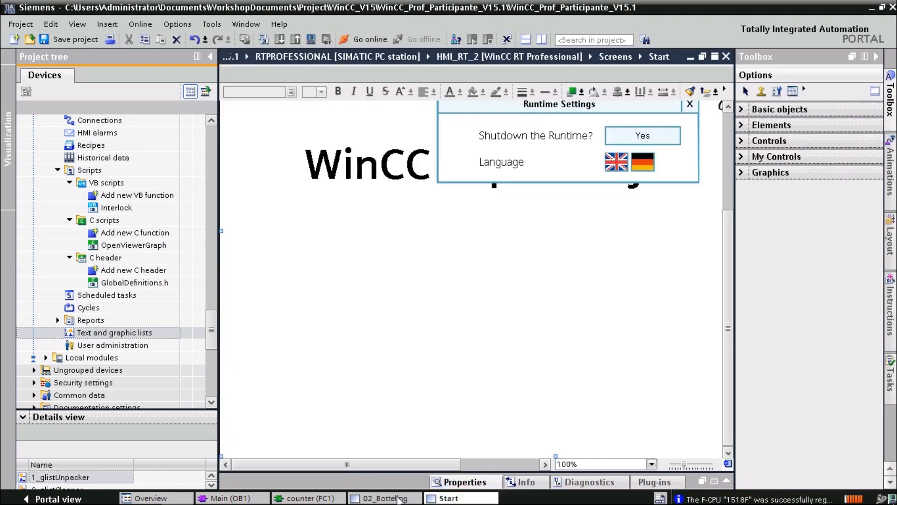
pyautogui.click(398, 498)
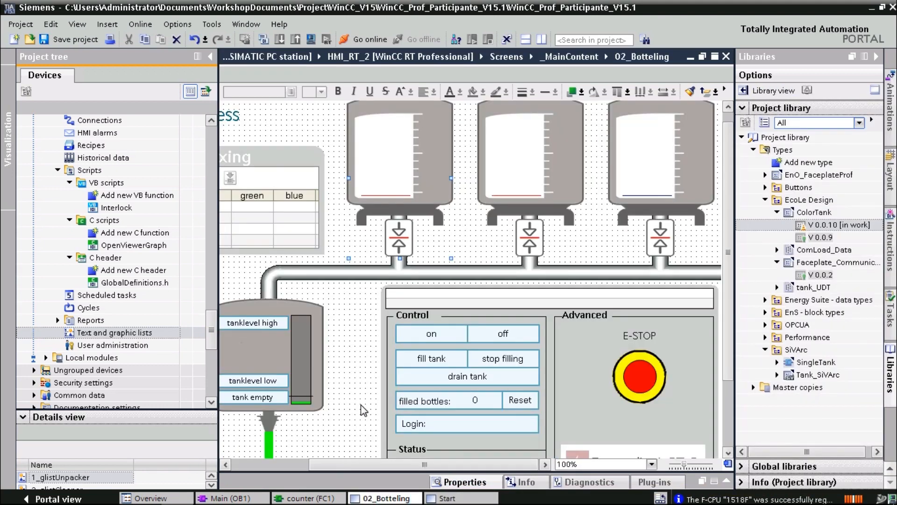
pyautogui.click(154, 332)
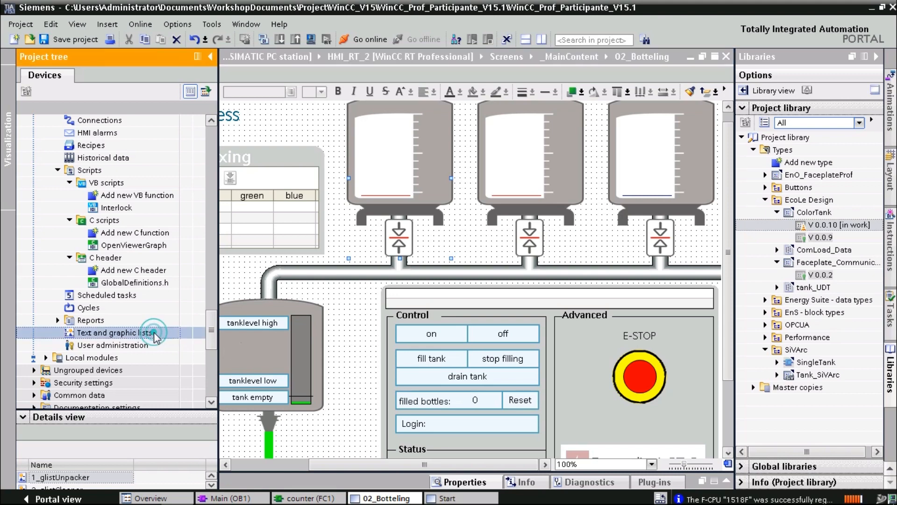
# Make m³ the default entry of the EnO_Units text list, then return to the Start screen
pyautogui.click(154, 333)
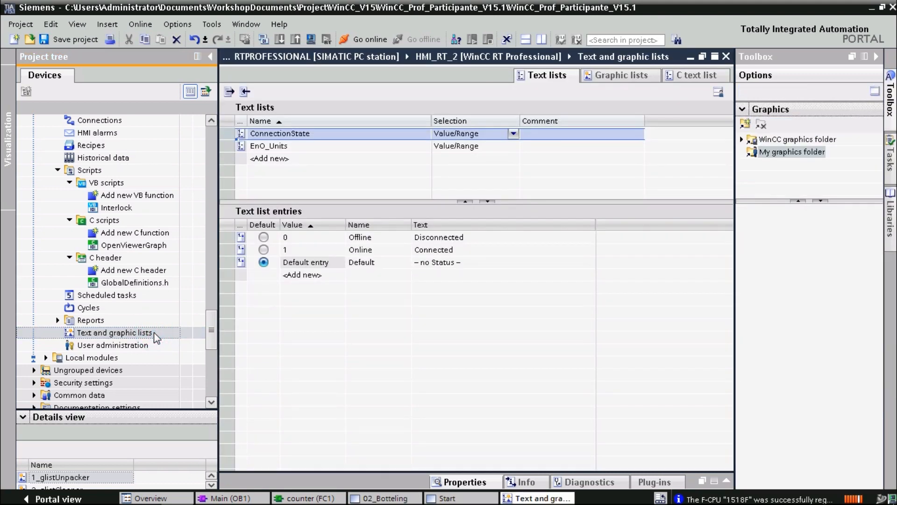
pyautogui.click(290, 147)
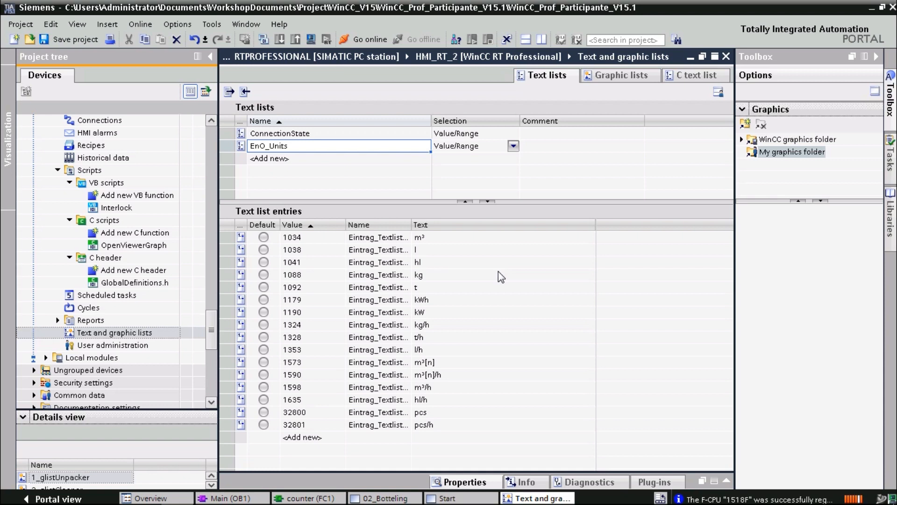
pyautogui.click(360, 140)
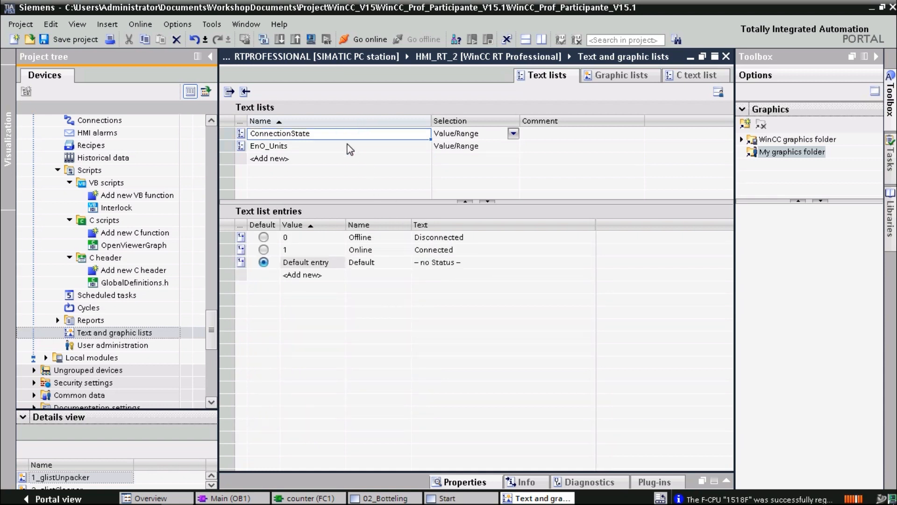
pyautogui.click(344, 146)
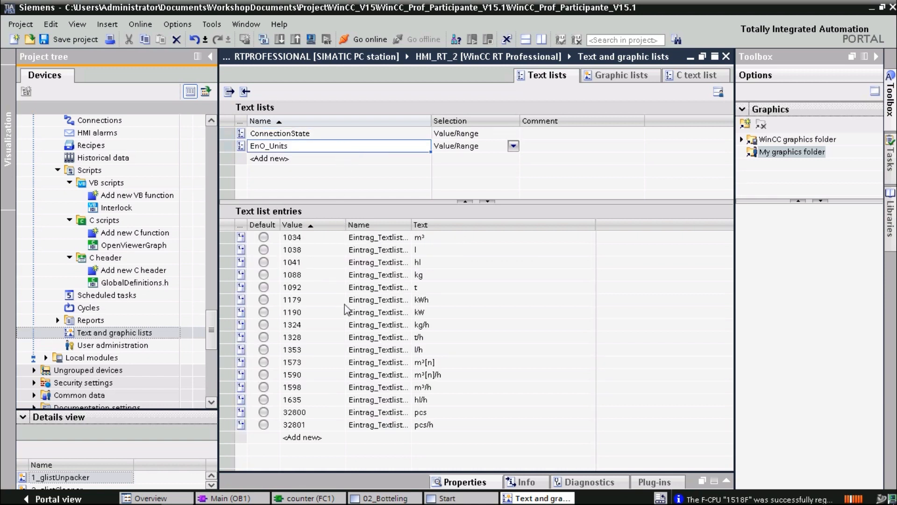
pyautogui.click(263, 237)
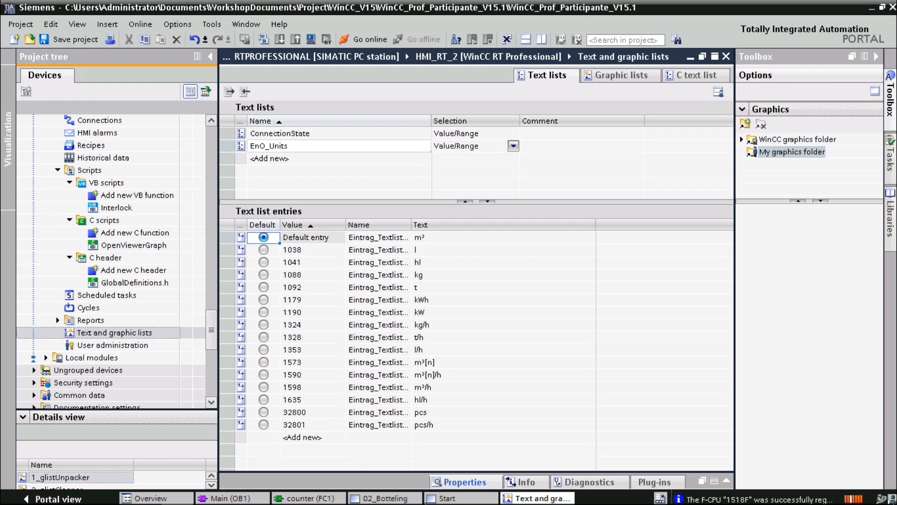
pyautogui.click(442, 498)
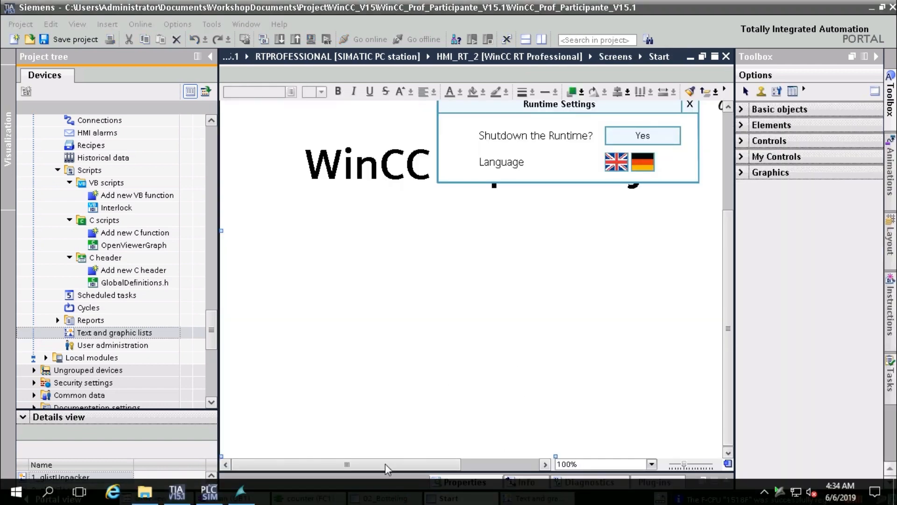
# On 02_Botteling, open ColorTank_1's Interface properties and expand TankColor, ValveStatus and RecipeValue
pyautogui.click(397, 497)
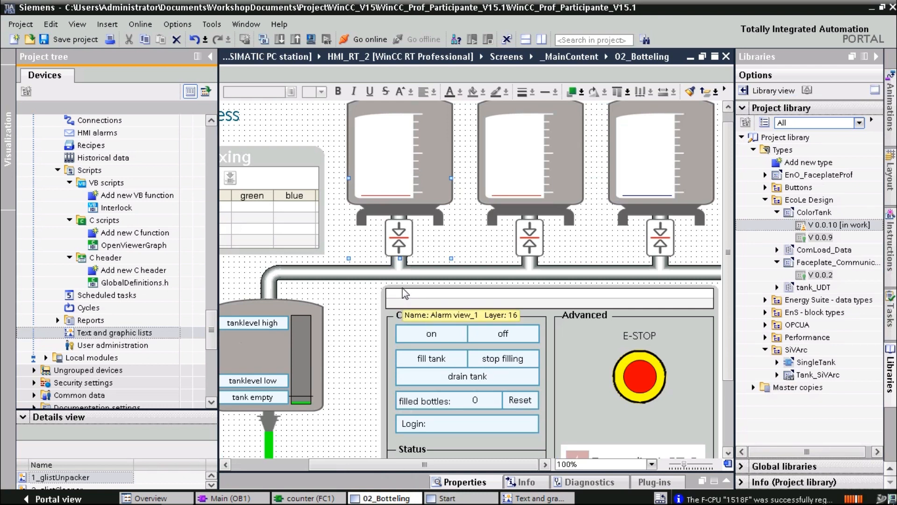
pyautogui.doubleClick(386, 183)
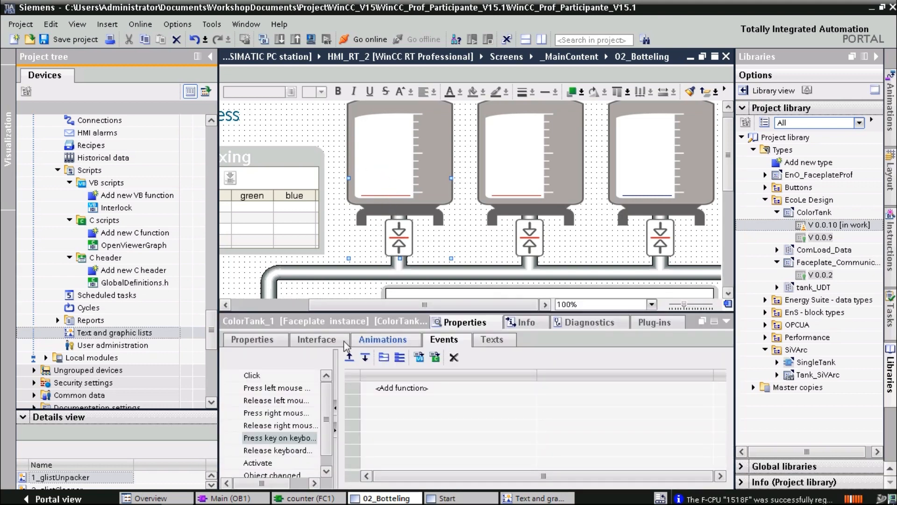
pyautogui.click(314, 340)
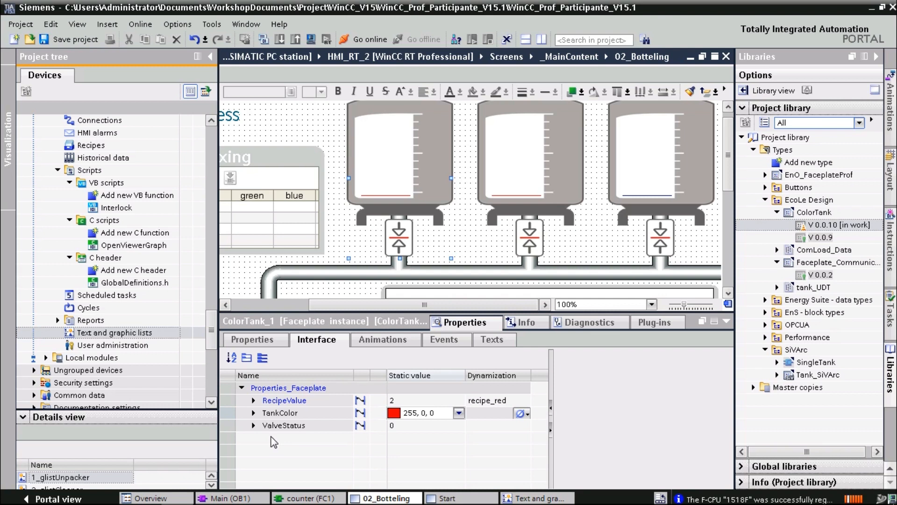
pyautogui.click(253, 412)
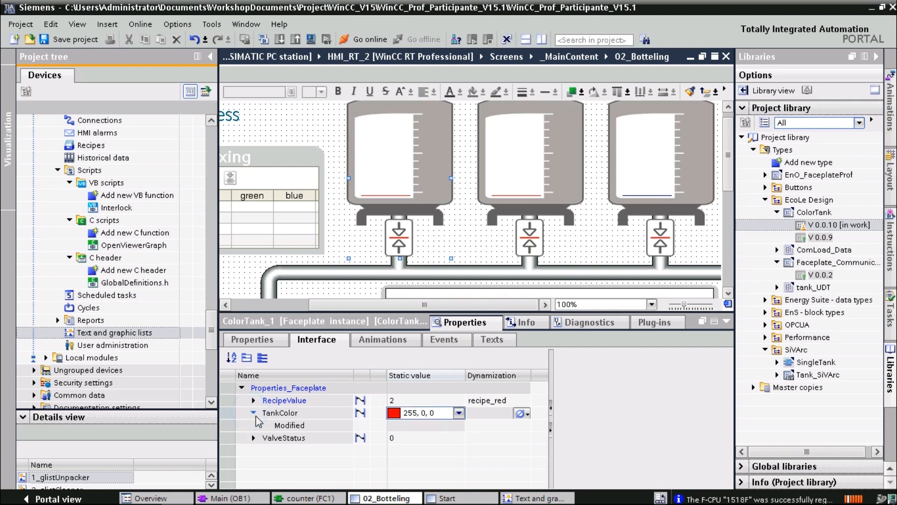
pyautogui.click(253, 437)
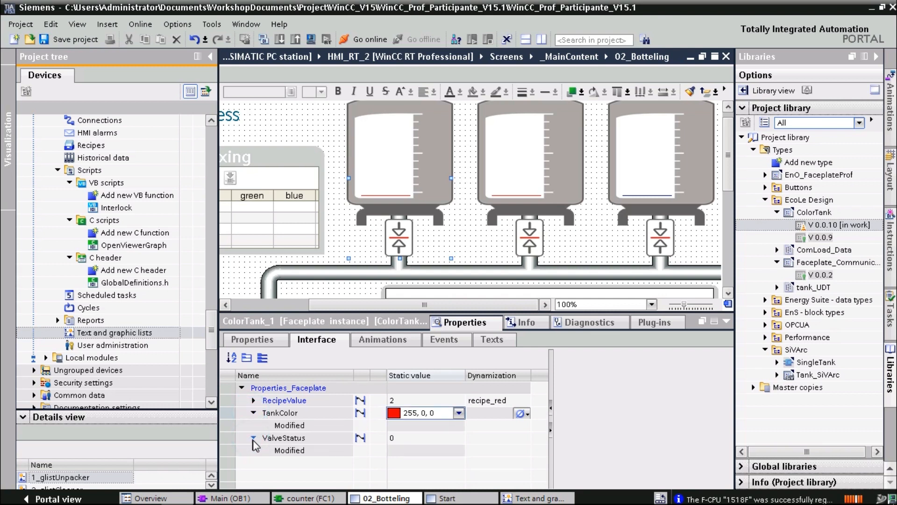
pyautogui.click(253, 401)
pyautogui.scroll(-1, 264, 435)
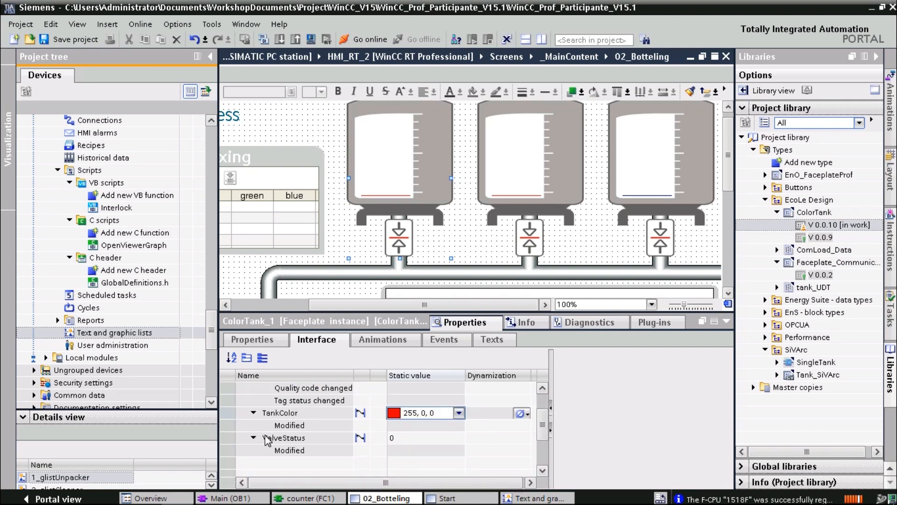
pyautogui.scroll(1, 267, 439)
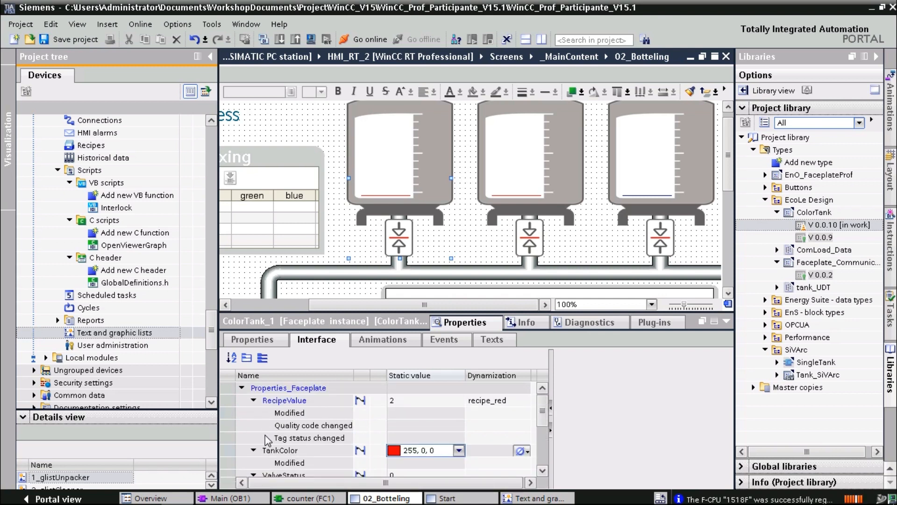
pyautogui.scroll(-1, 267, 438)
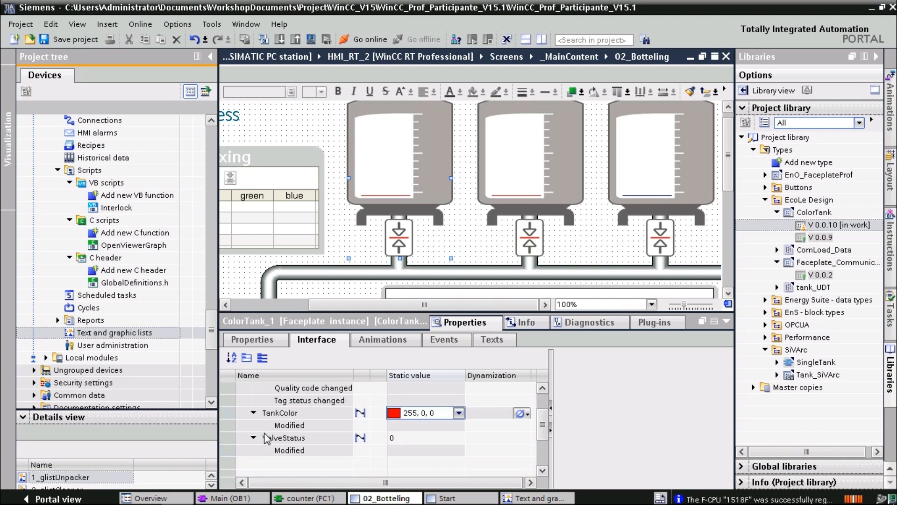
# Raise ColorTank_1's ValveStatus to 1, then decline the reset-to-faceplate-type prompt
pyautogui.click(408, 449)
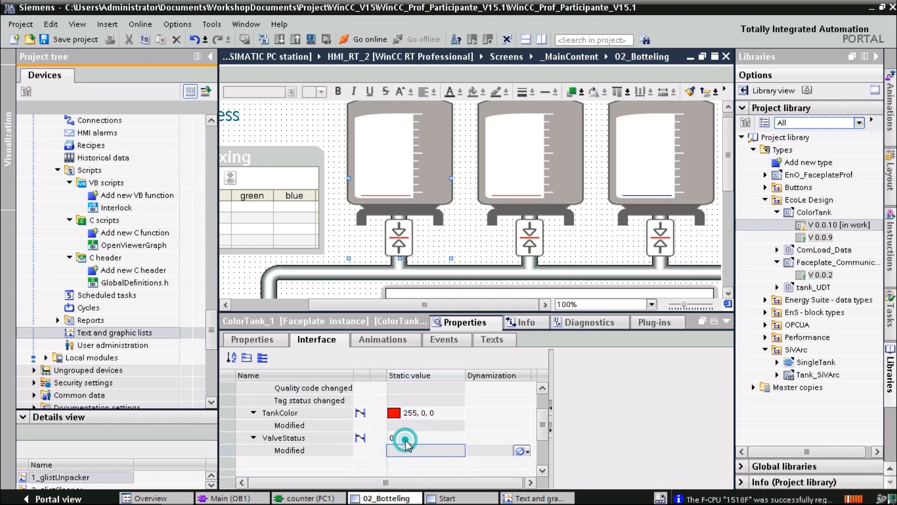
pyautogui.click(409, 438)
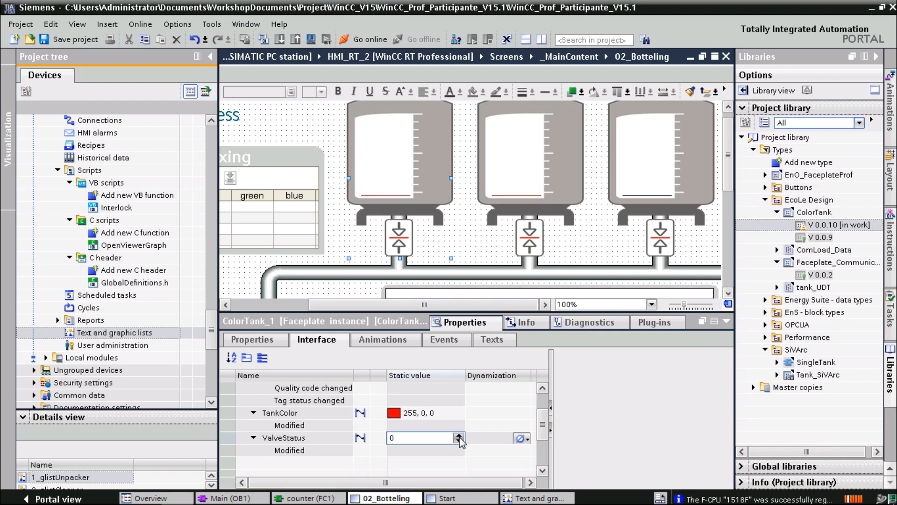
pyautogui.click(459, 439)
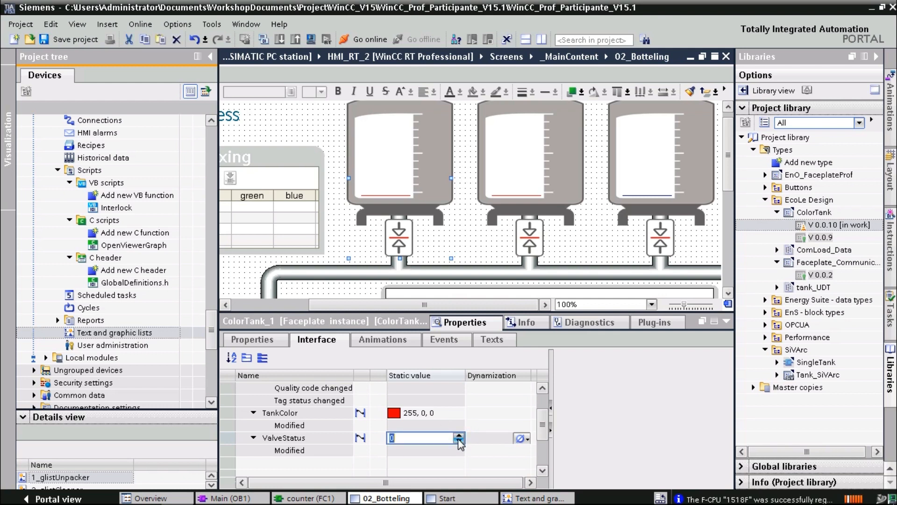
pyautogui.click(459, 436)
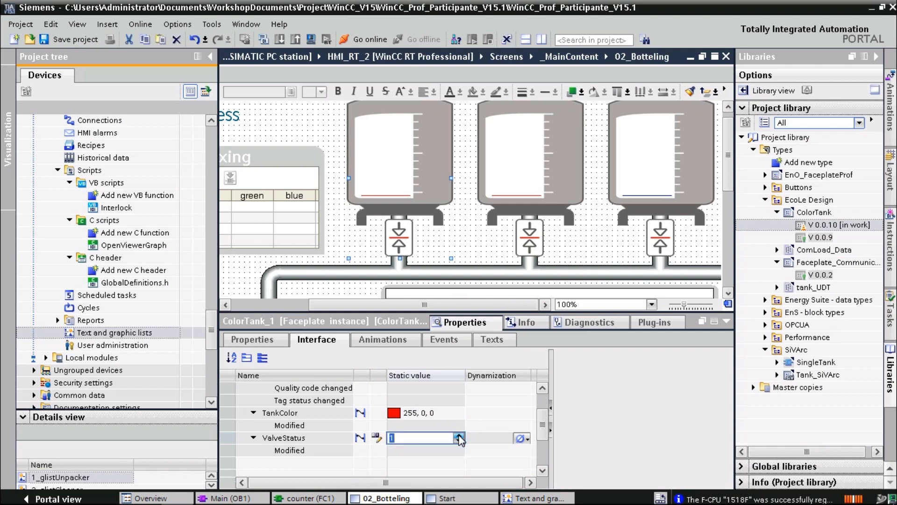
pyautogui.click(378, 438)
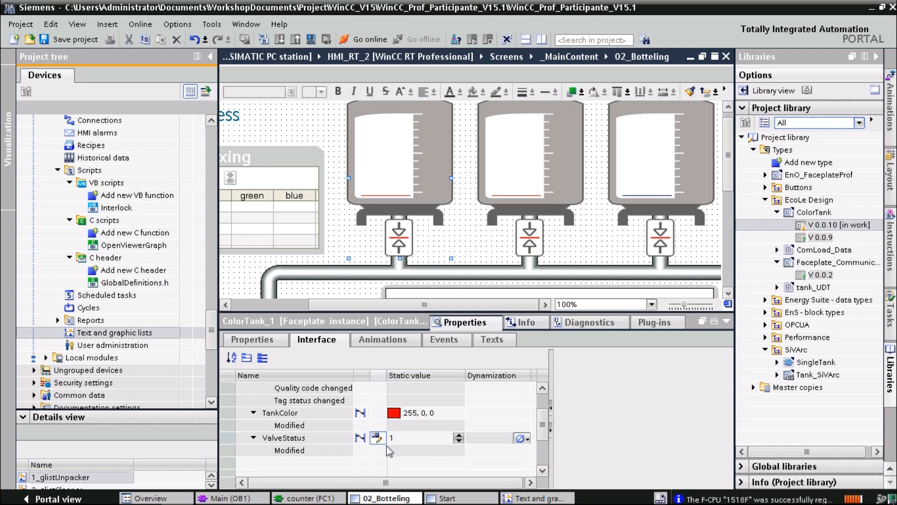
pyautogui.click(379, 439)
pyautogui.click(378, 438)
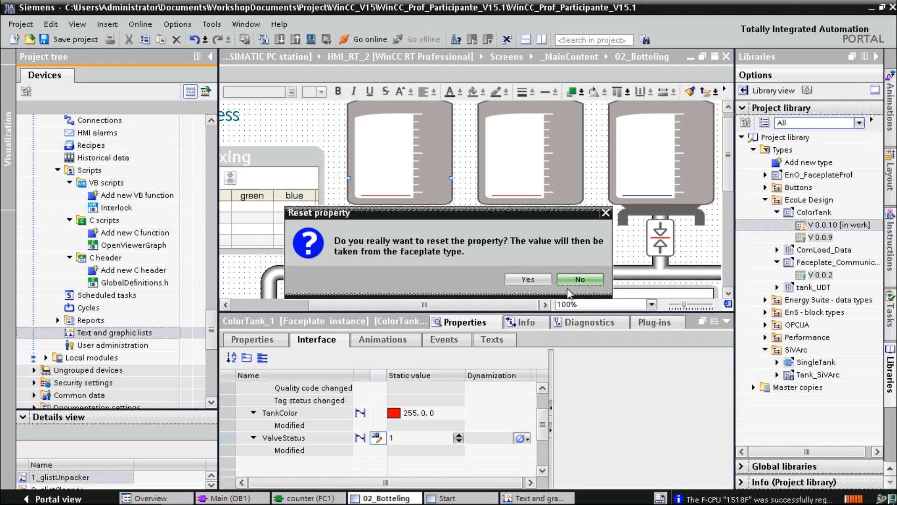
pyautogui.click(577, 284)
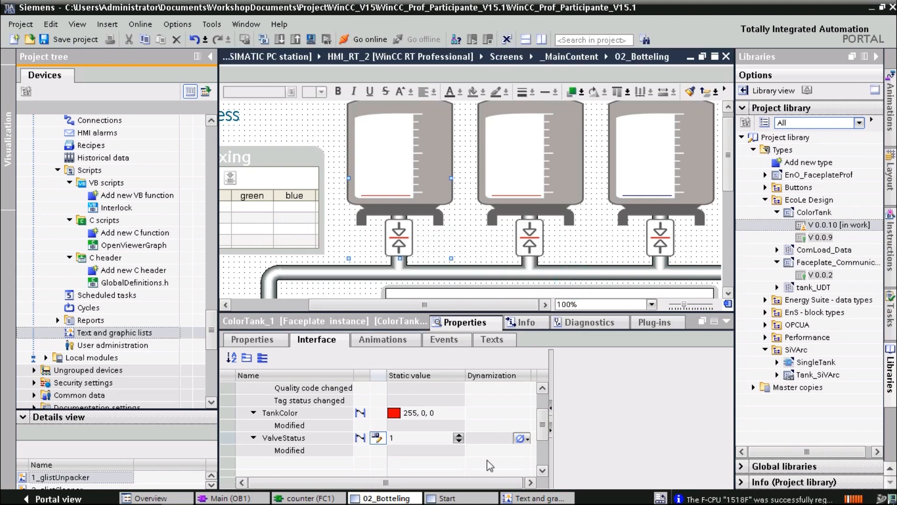
# Set ValveStatus back to 0 and check its tag connection setting
pyautogui.click(458, 441)
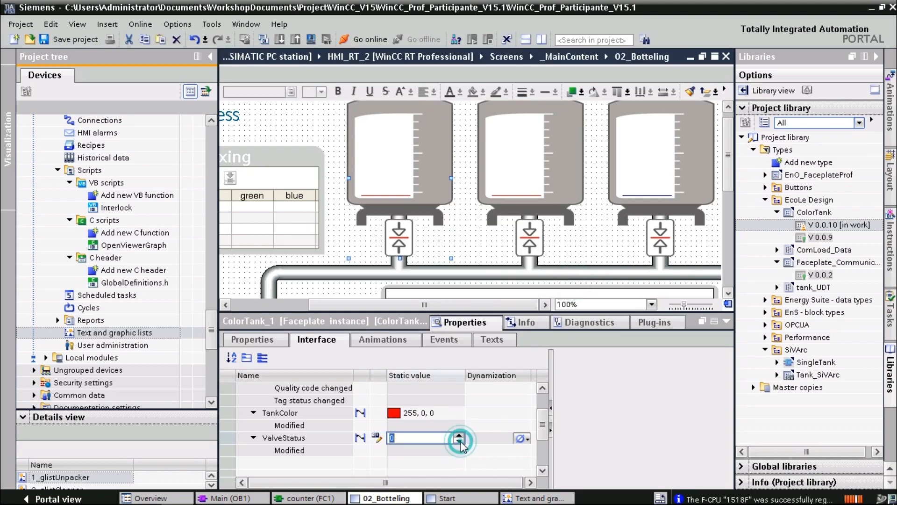
pyautogui.click(493, 442)
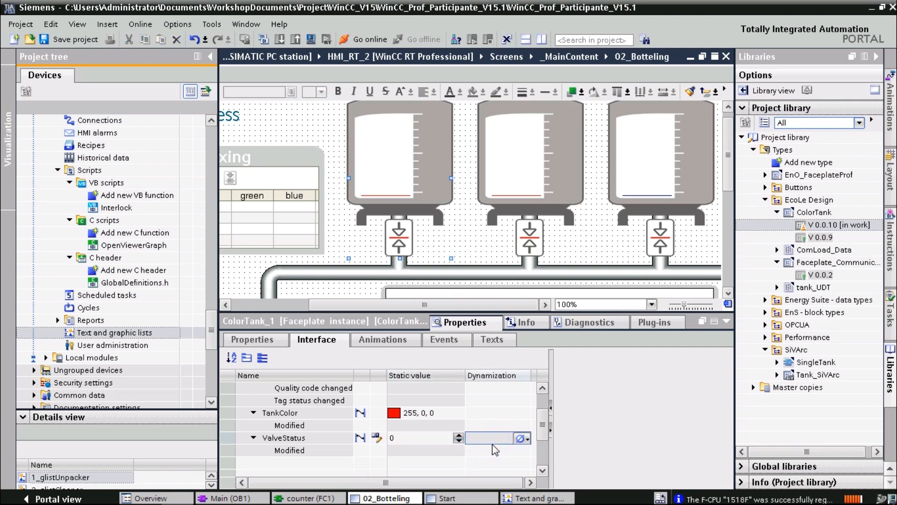
pyautogui.click(360, 438)
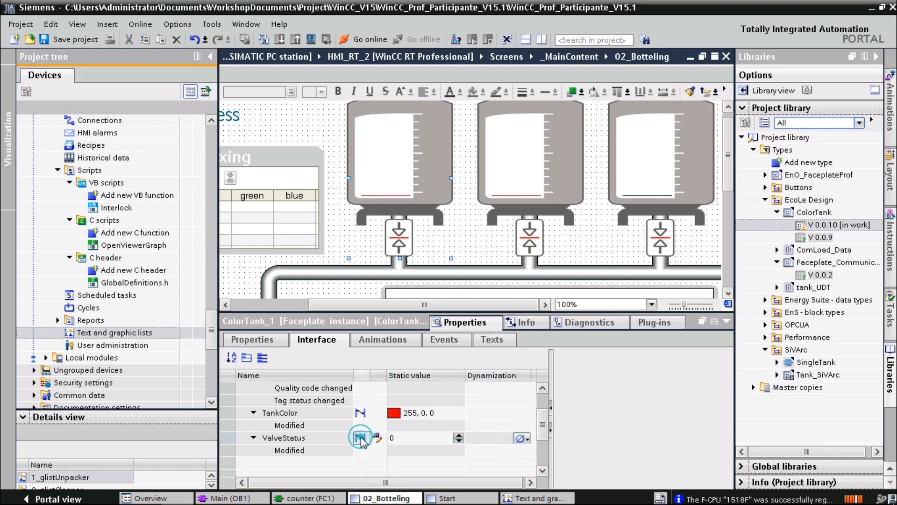
pyautogui.click(361, 439)
pyautogui.click(260, 341)
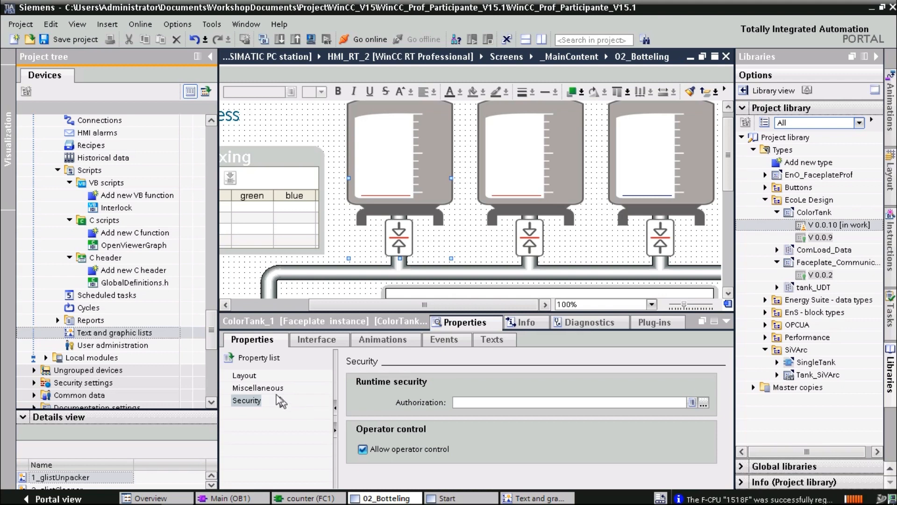
# Review ColorTank_1's Miscellaneous and Layout properties, then expand RecipeValue in the Interface list
pyautogui.click(258, 387)
pyautogui.click(243, 375)
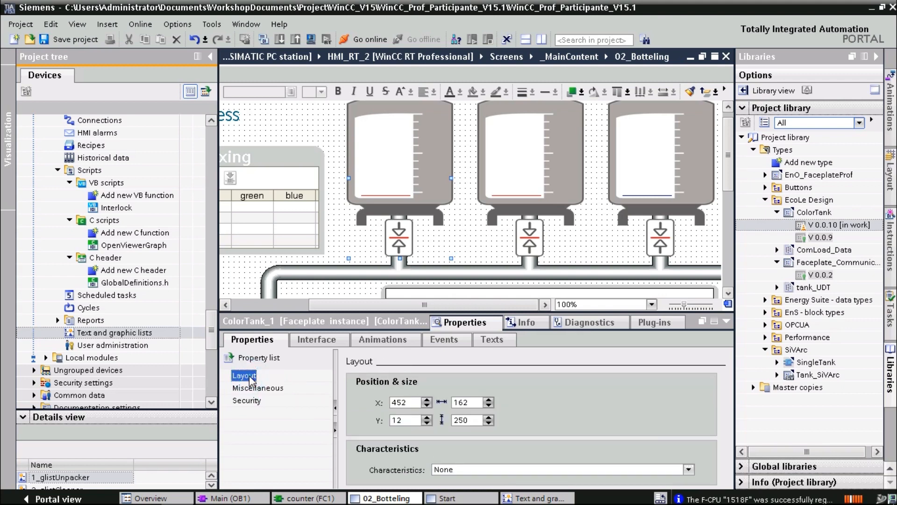
pyautogui.click(317, 338)
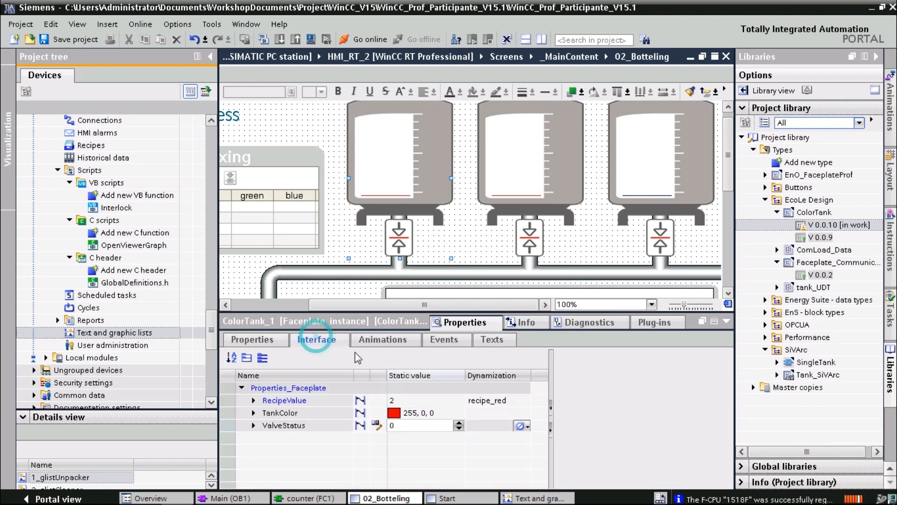
pyautogui.click(254, 401)
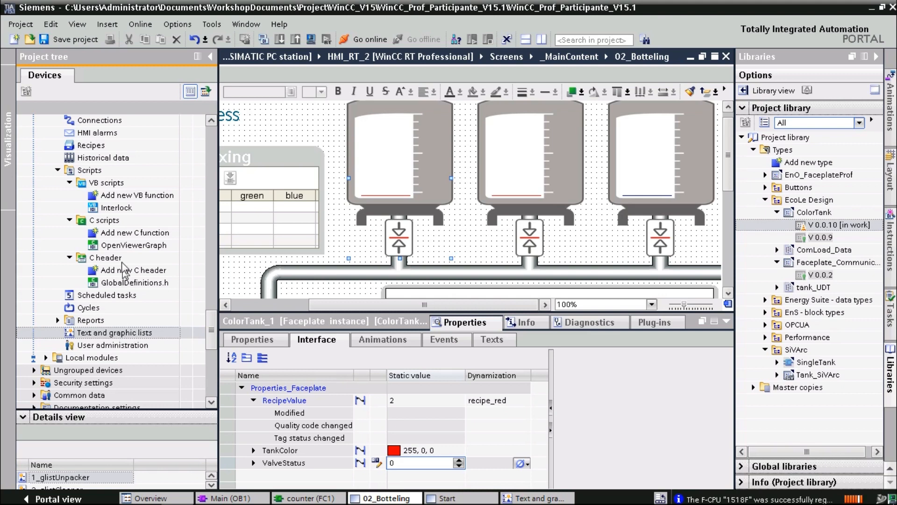
# Expand the UDT and _MainTags folders and open the recipeTags [18] tag table
pyautogui.click(121, 259)
pyautogui.scroll(2, 123, 263)
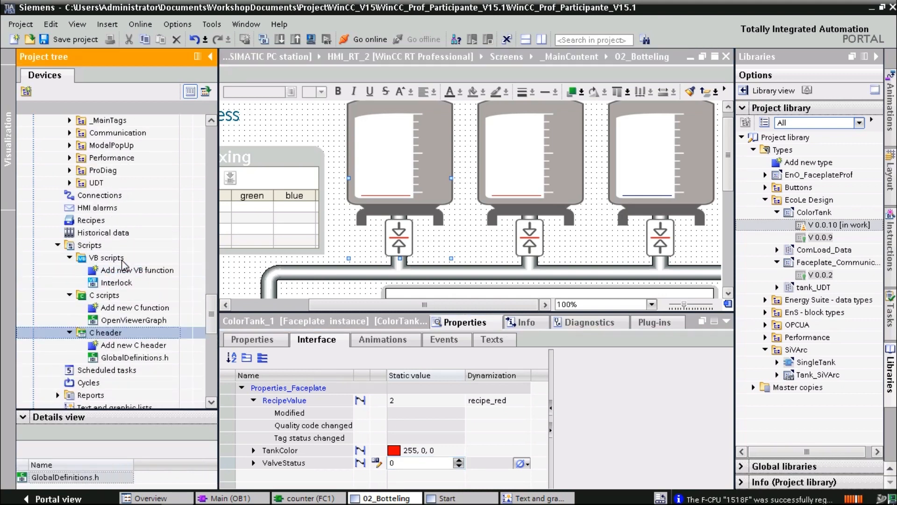
pyautogui.scroll(1, 122, 261)
pyautogui.click(69, 220)
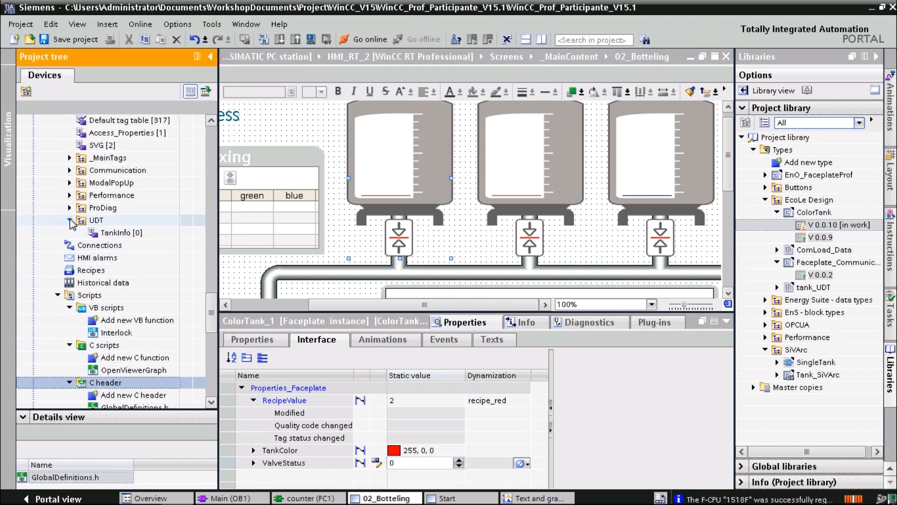
pyautogui.scroll(1, 87, 254)
pyautogui.scroll(1, 87, 255)
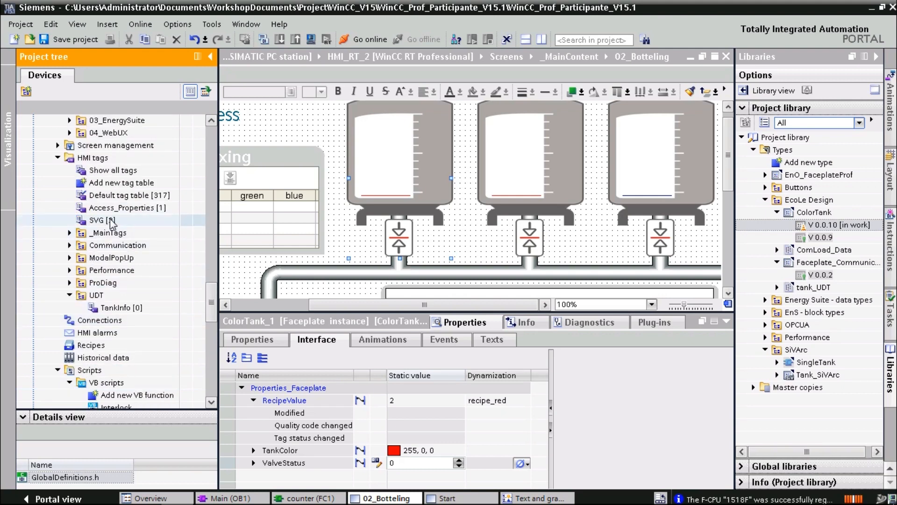
pyautogui.click(69, 233)
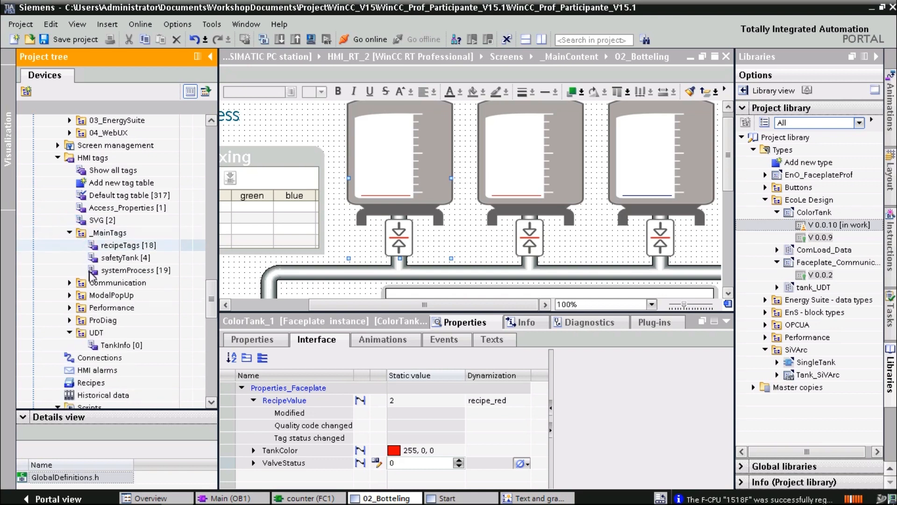
pyautogui.doubleClick(120, 248)
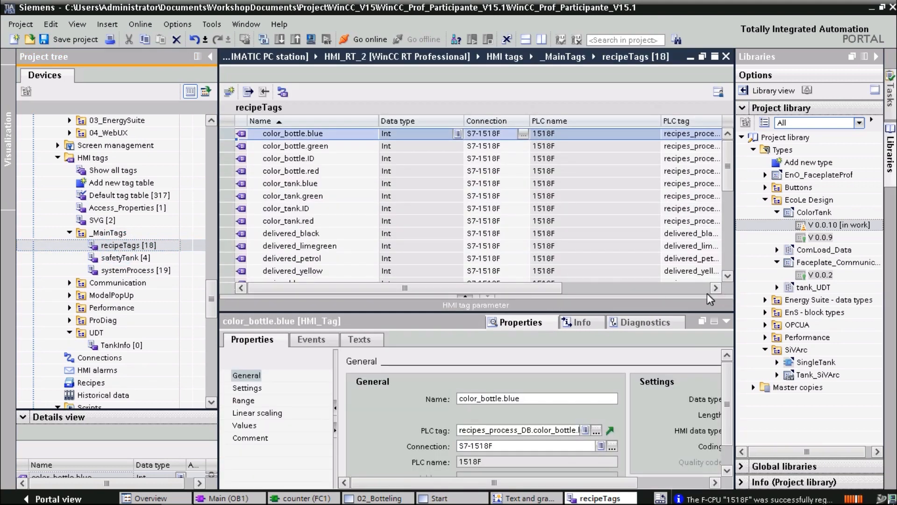
pyautogui.click(727, 277)
pyautogui.click(727, 278)
pyautogui.click(727, 278)
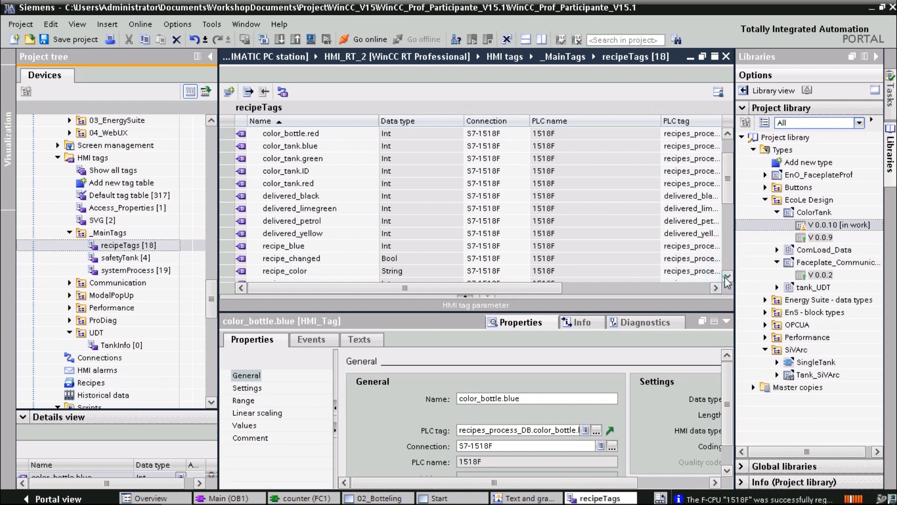
pyautogui.click(728, 278)
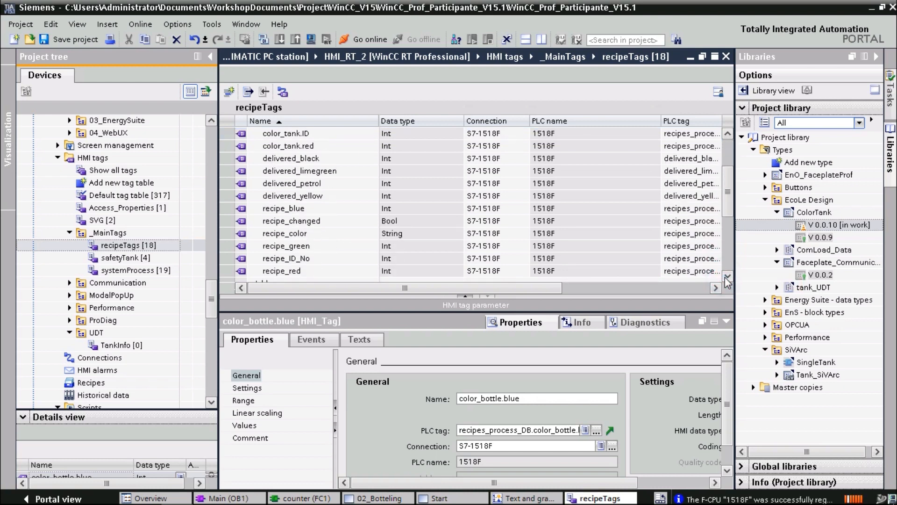
pyautogui.moveTo(559, 290); pyautogui.dragTo(597, 288)
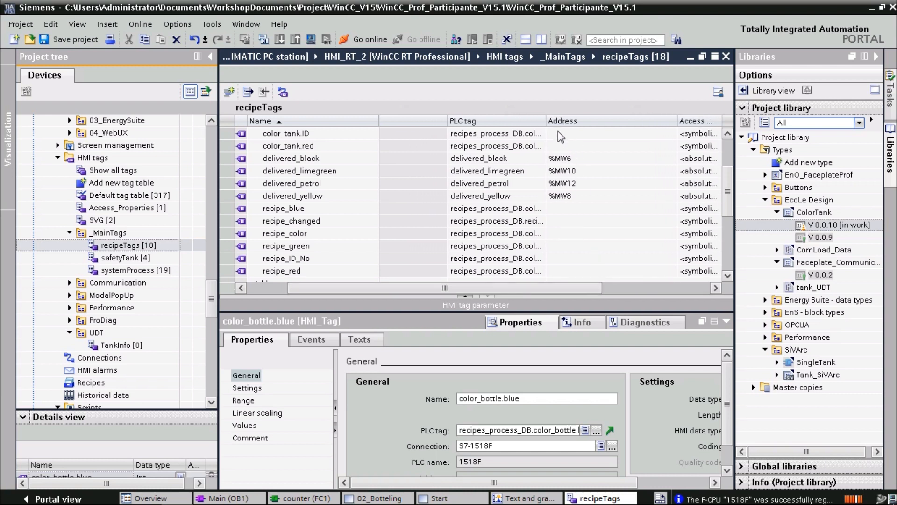
pyautogui.click(546, 122)
pyautogui.moveTo(316, 500)
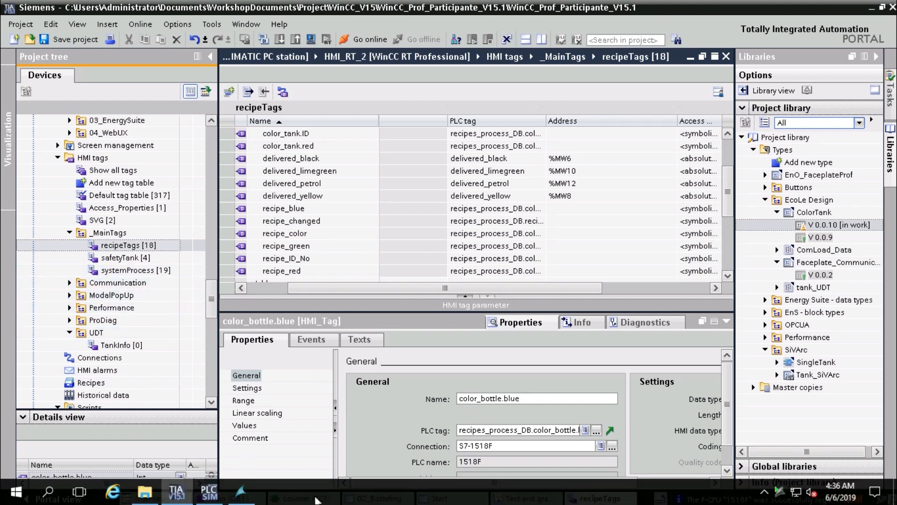
# In WinCC Runtime's Color Mixing table, enter 100 as the black recipe's green value
pyautogui.click(241, 492)
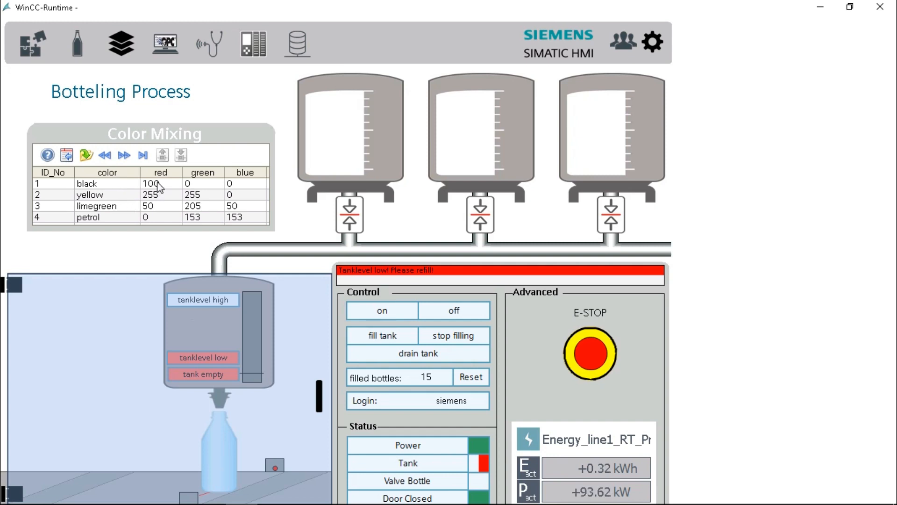
pyautogui.click(215, 183)
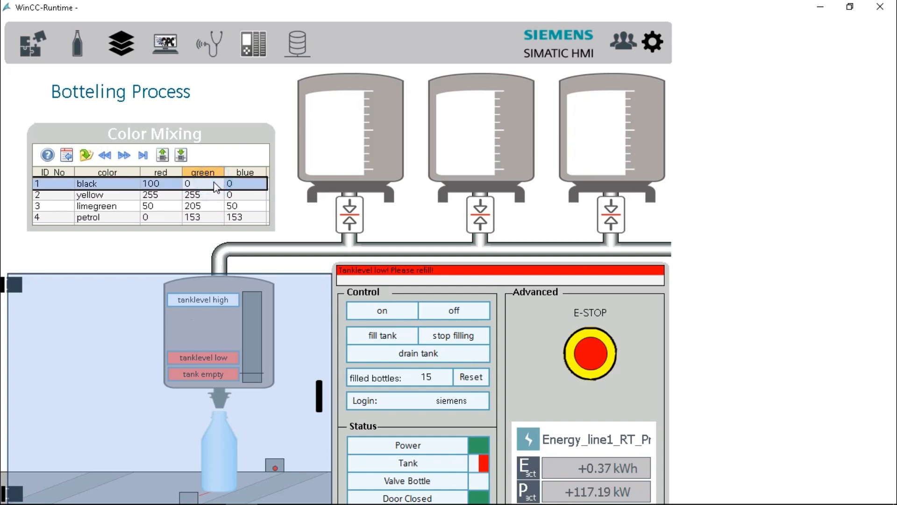
pyautogui.doubleClick(215, 183)
pyautogui.write('100')
pyautogui.press('Tab')
pyautogui.doubleClick(234, 184)
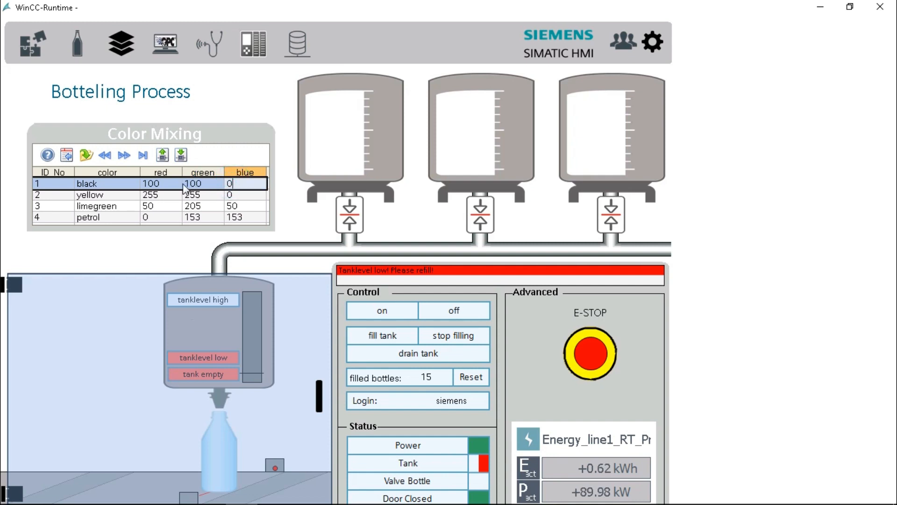
# Change the black recipe's red and green values to 0, then select the limegreen row
pyautogui.click(170, 187)
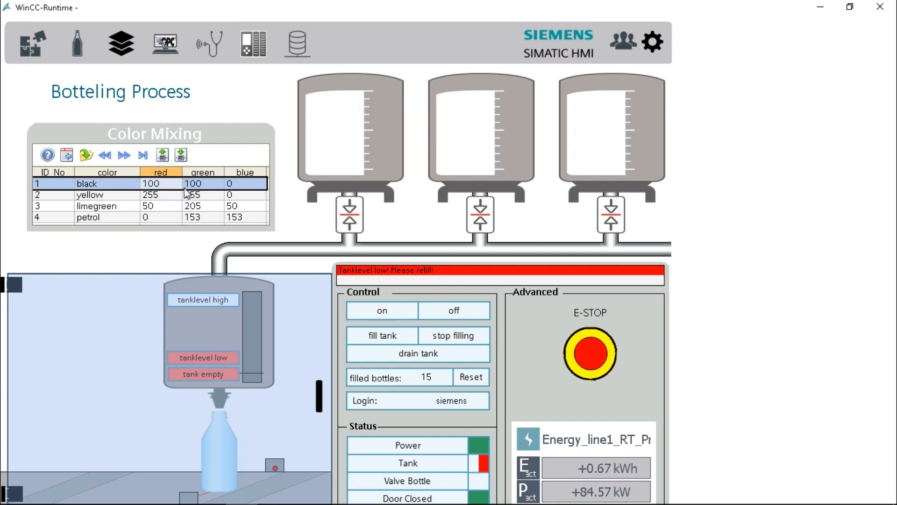
pyautogui.write('0')
pyautogui.click(198, 184)
pyautogui.write('0')
pyautogui.press('Tab')
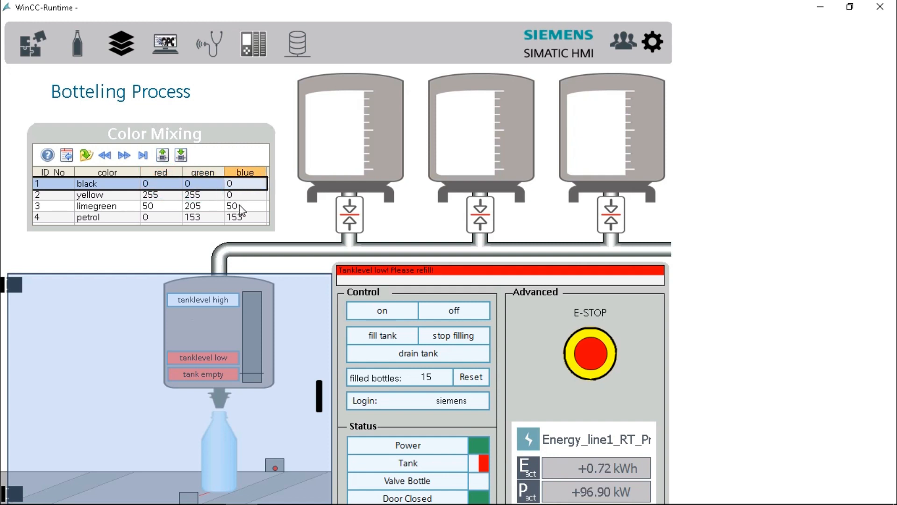
pyautogui.click(160, 205)
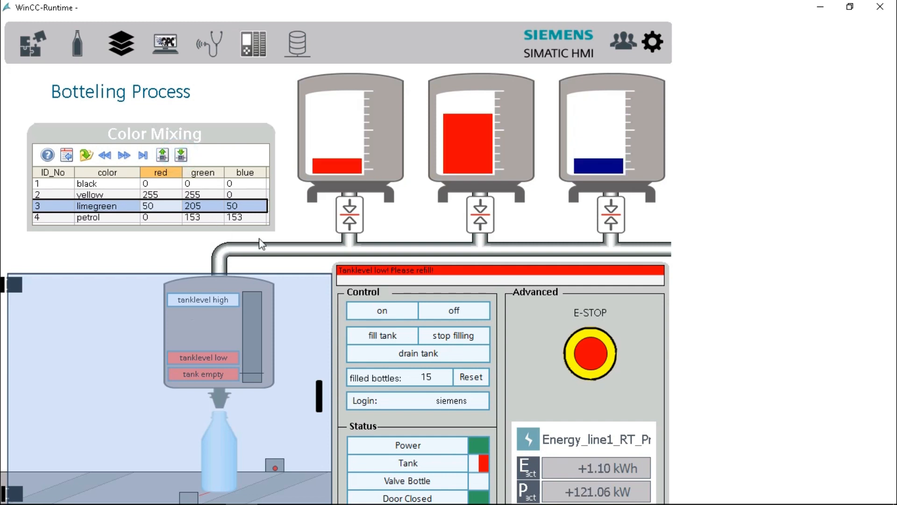
# Switch the bottling line on and fill the mixing tank so green bottles reach 24
pyautogui.click(382, 310)
pyautogui.click(396, 335)
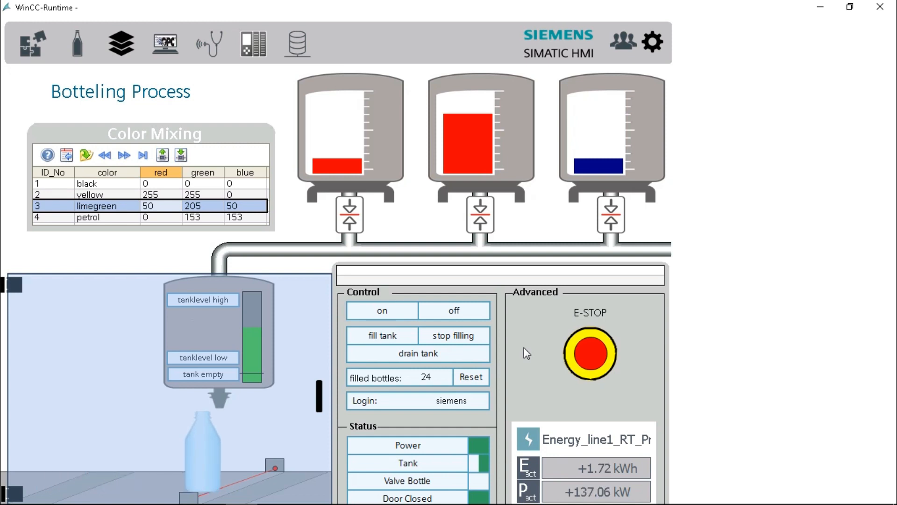
# Select the yellow row in the Color Mixing table and download it to the PLC
pyautogui.click(110, 217)
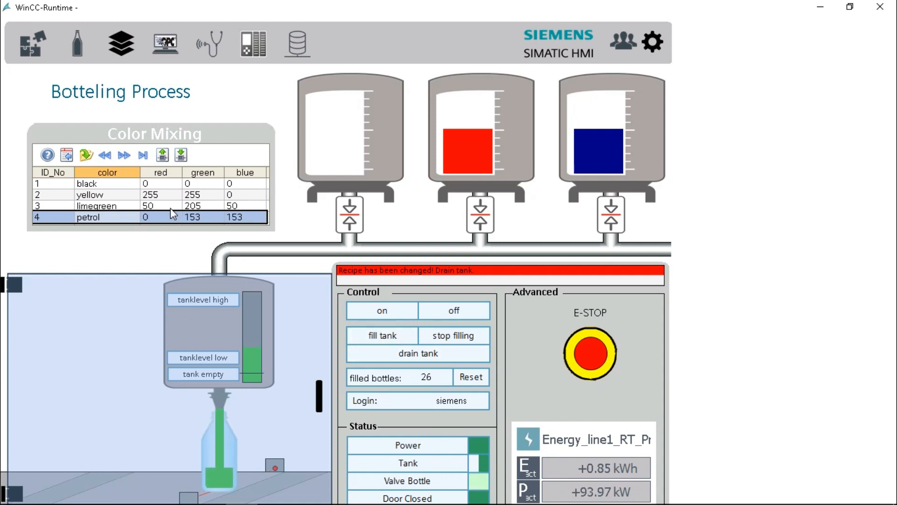
pyautogui.click(172, 195)
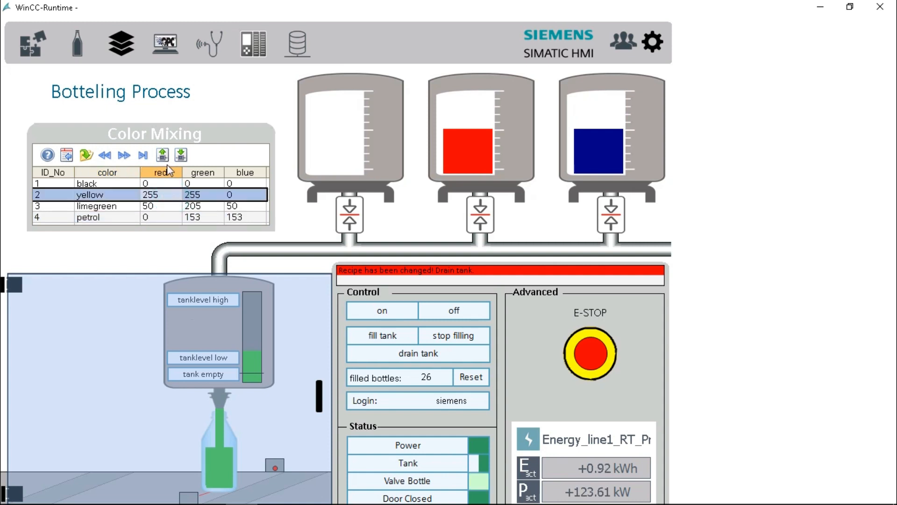
pyautogui.doubleClick(131, 197)
pyautogui.click(146, 204)
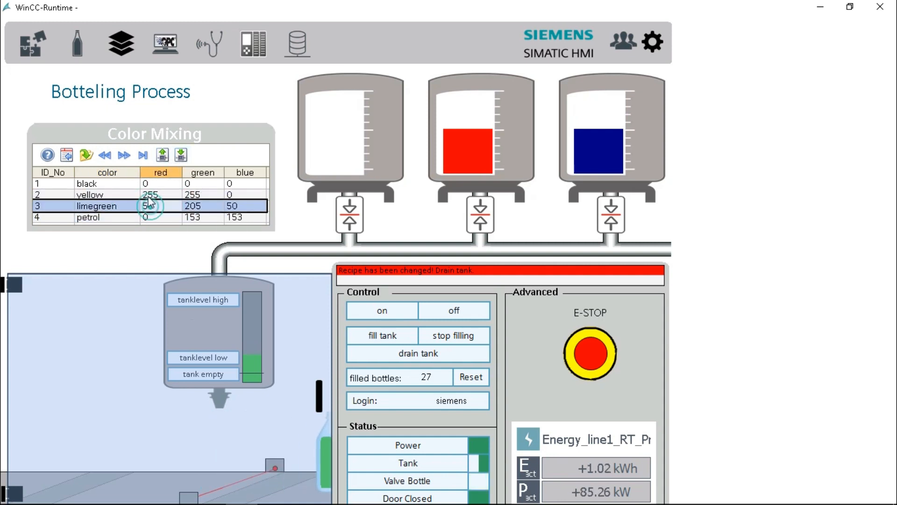
pyautogui.click(146, 194)
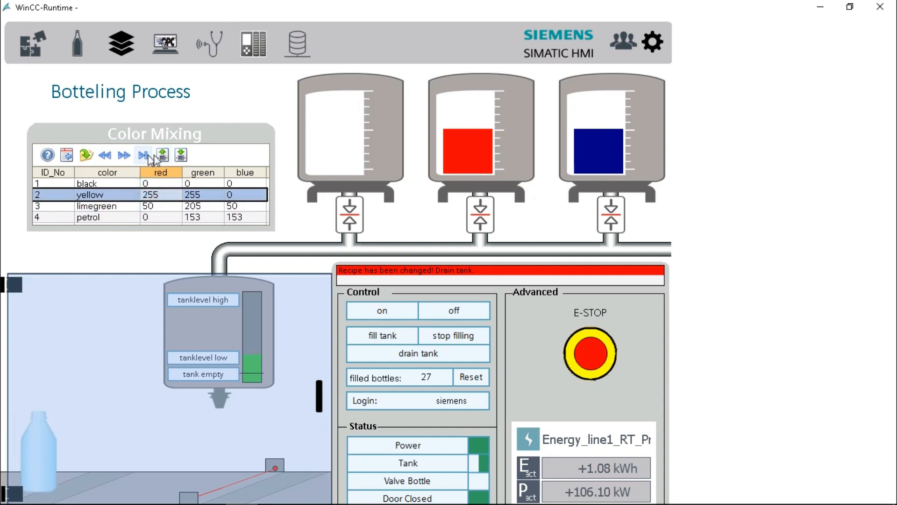
pyautogui.click(182, 157)
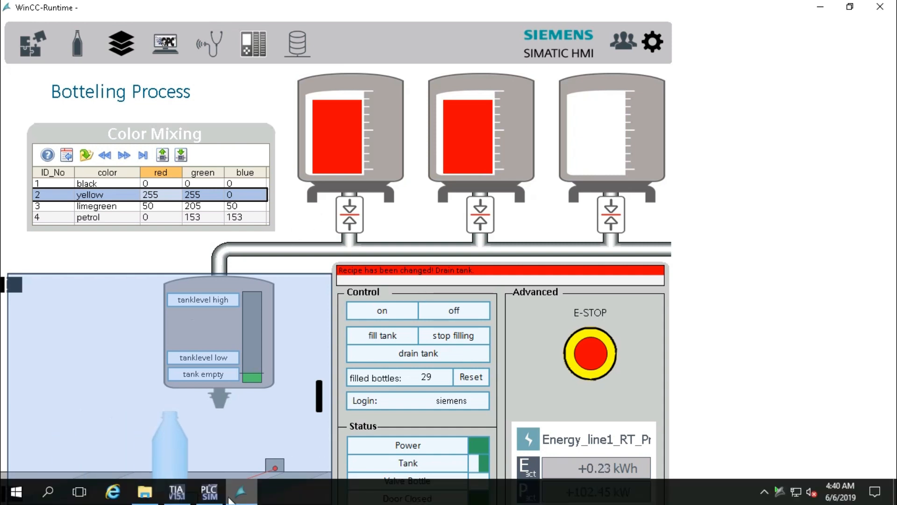
# On the 02_Botteling screen, set ColorTank_2's TankColor to green (0, 255, 0)
pyautogui.click(176, 492)
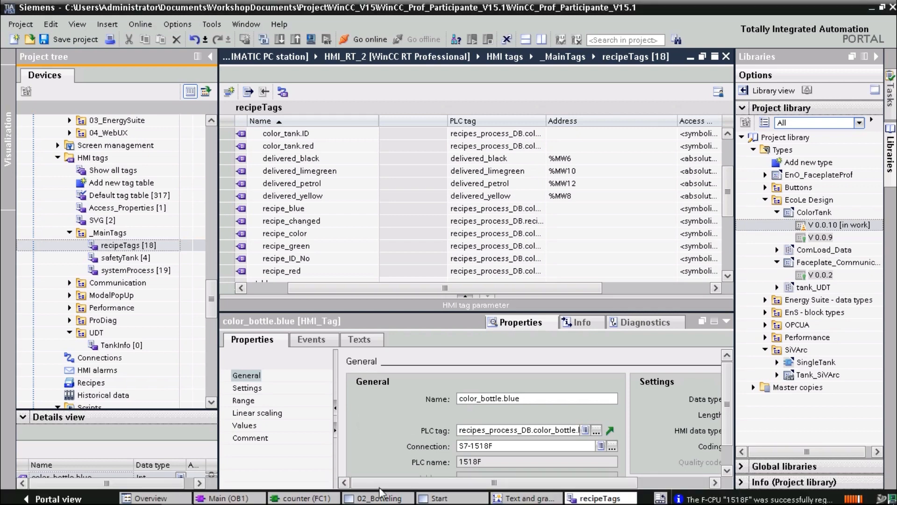
pyautogui.click(379, 497)
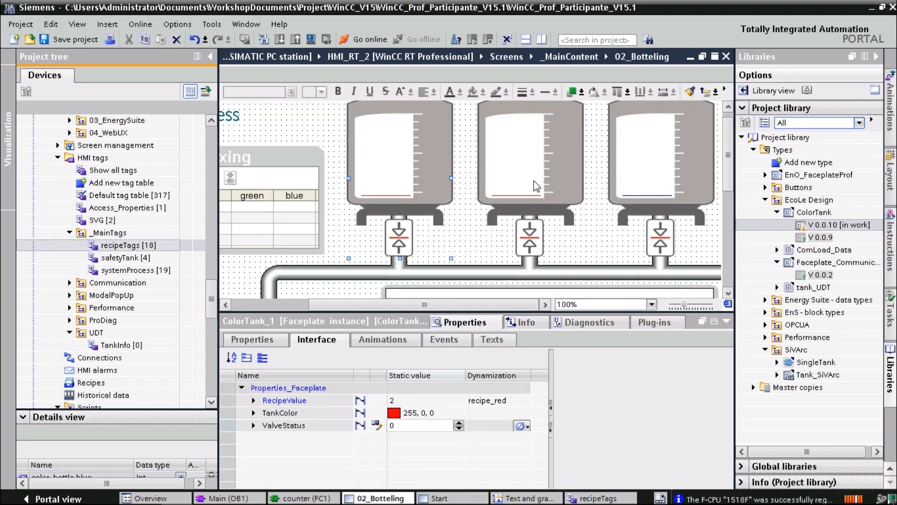
pyautogui.click(532, 178)
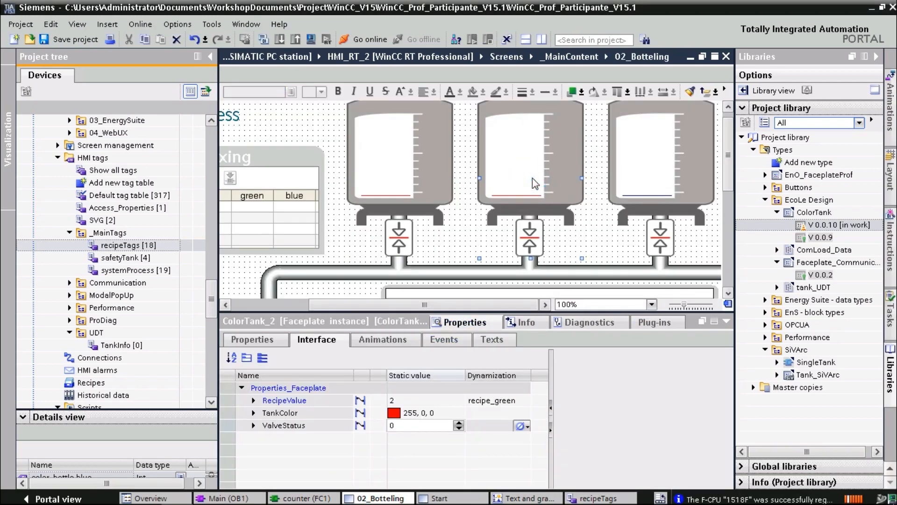
pyautogui.click(438, 413)
pyautogui.click(459, 413)
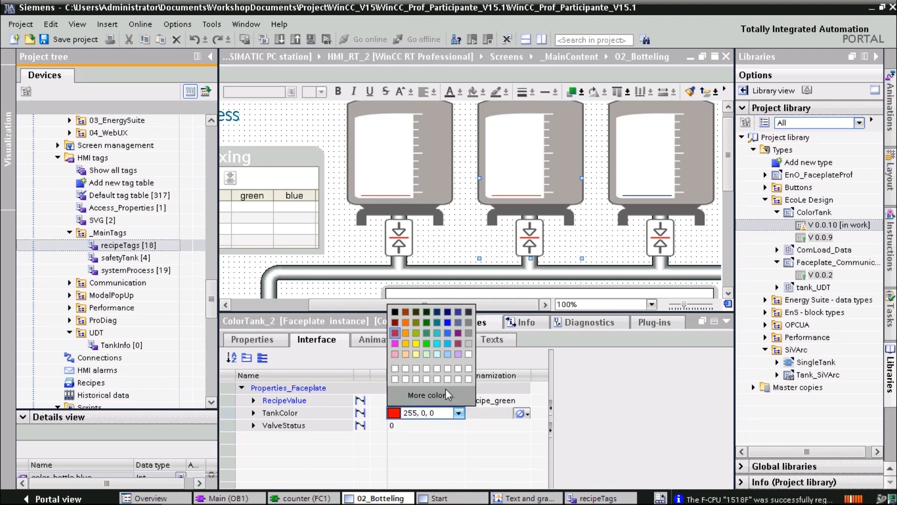
pyautogui.click(428, 344)
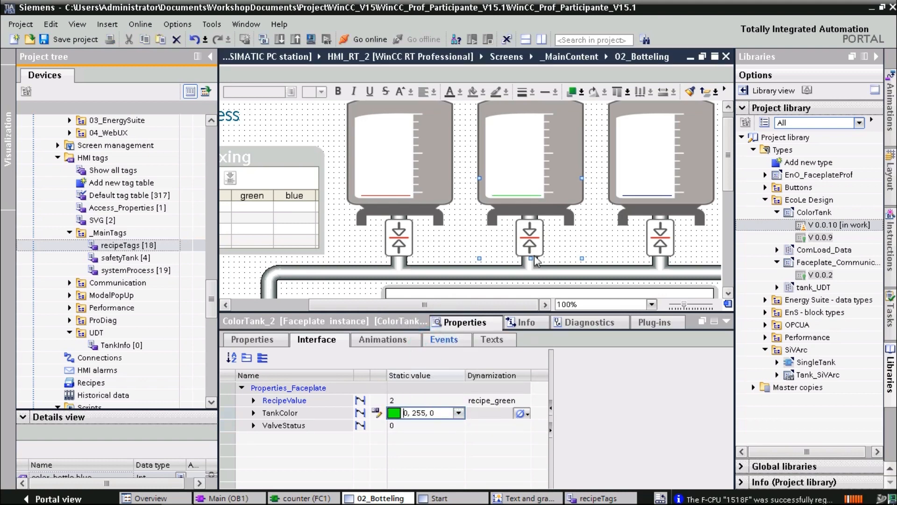
# Compare the first and third tanks' colour and recipe tag settings with ColorTank_2
pyautogui.click(638, 169)
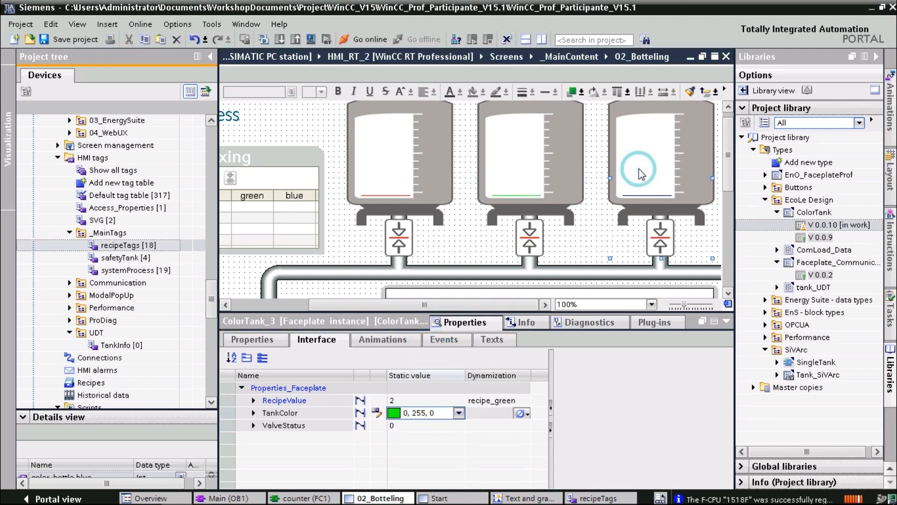
pyautogui.click(400, 168)
pyautogui.click(509, 151)
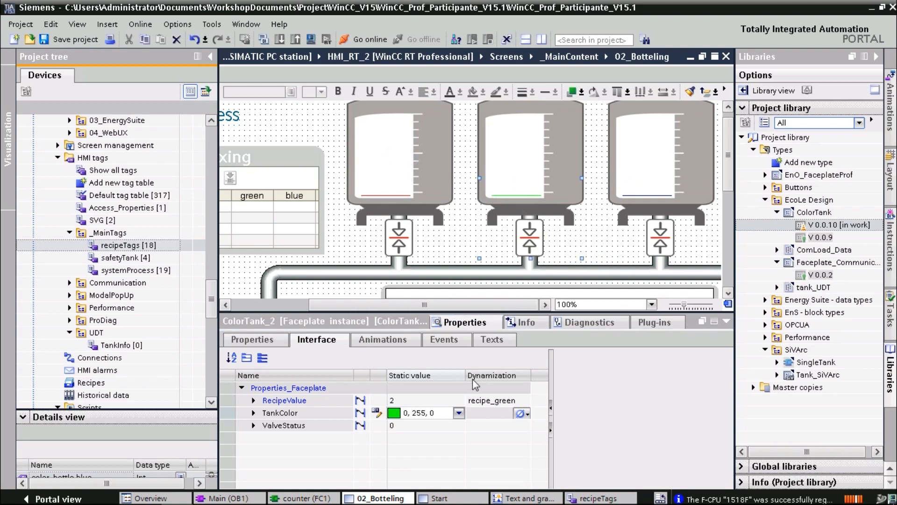
pyautogui.click(389, 344)
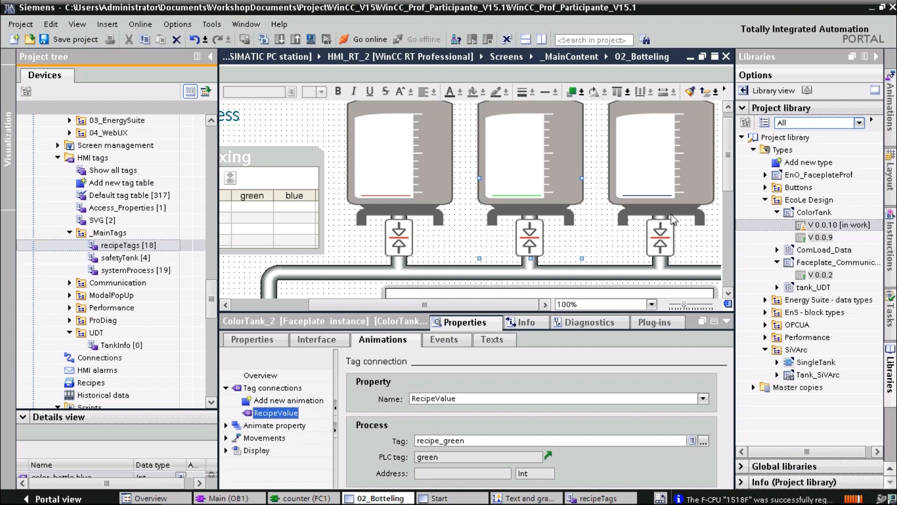
pyautogui.click(652, 172)
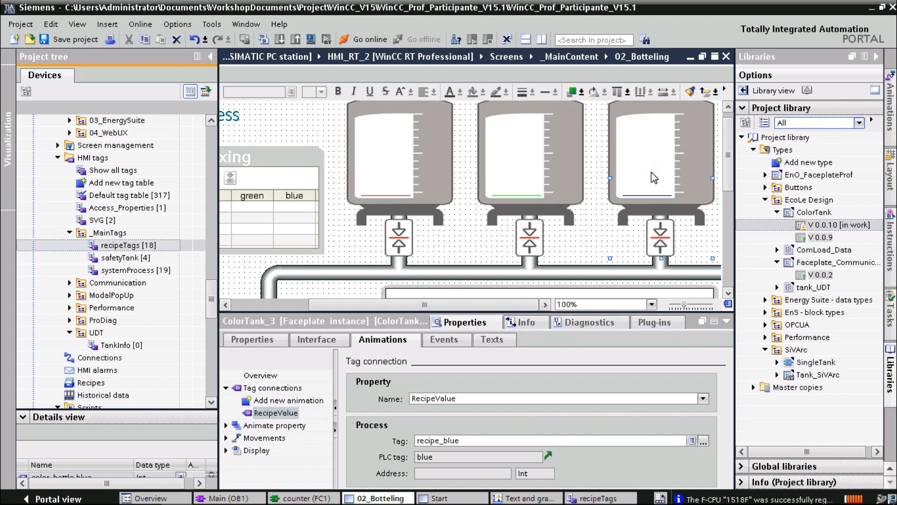
pyautogui.click(527, 178)
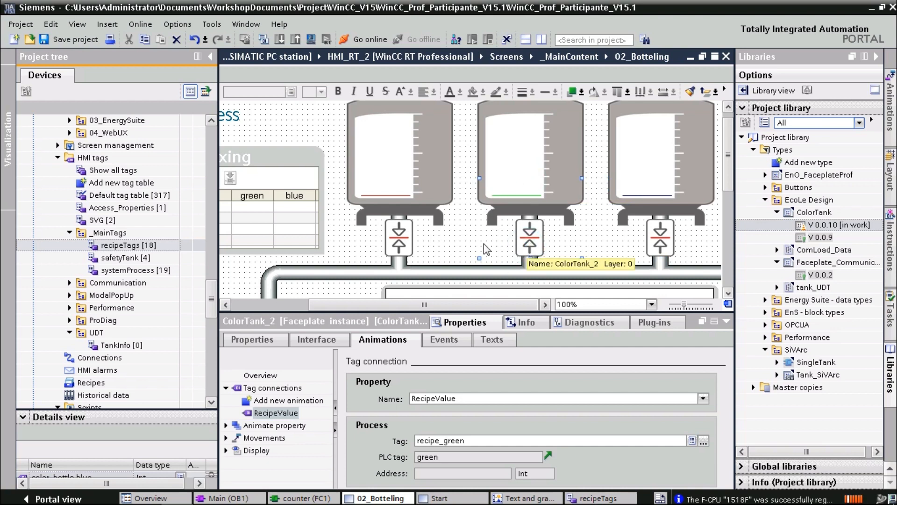
pyautogui.click(457, 243)
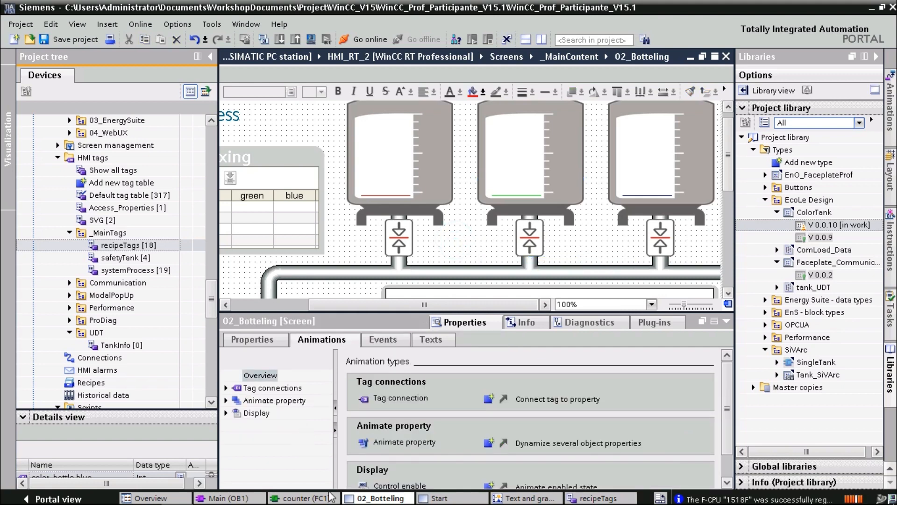
pyautogui.moveTo(331, 502)
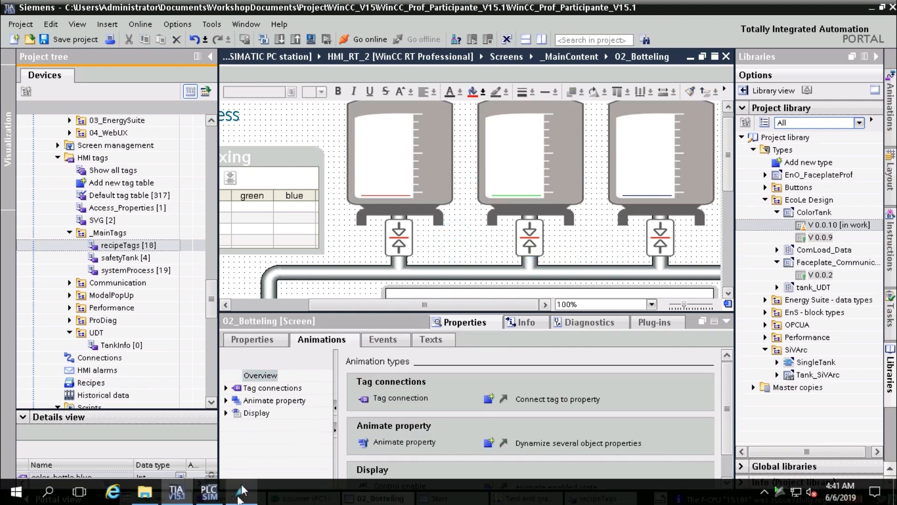
# Compile the HMI changes and return to the running WinCC Runtime
pyautogui.click(315, 40)
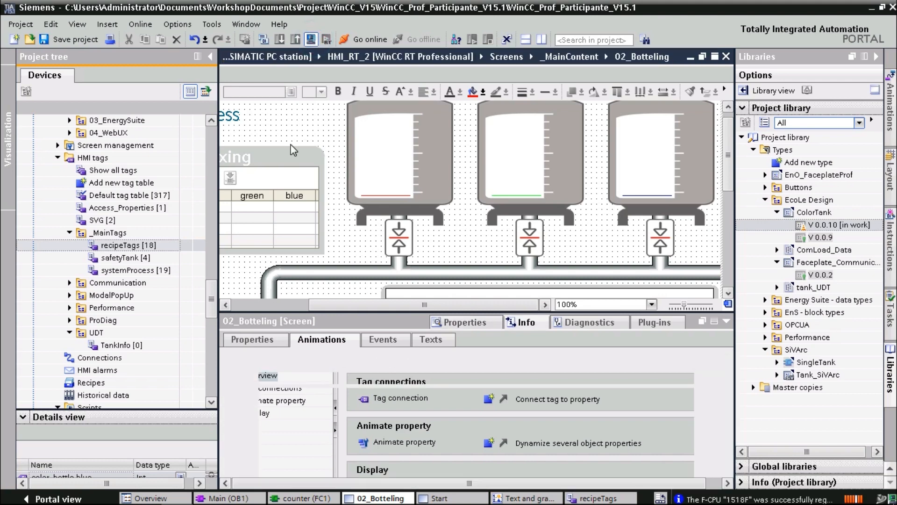
pyautogui.click(243, 495)
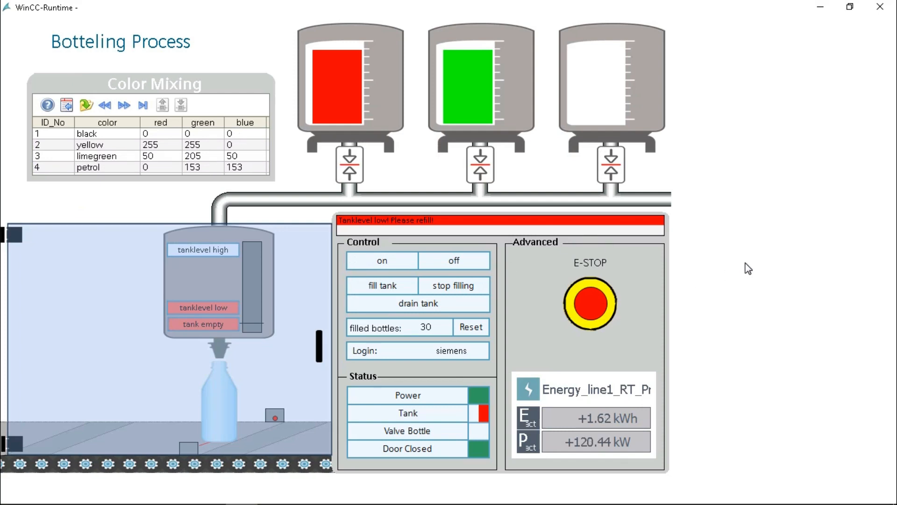
# Switch the line on and fill the mixing tank with the yellow mix
pyautogui.click(400, 269)
pyautogui.click(398, 285)
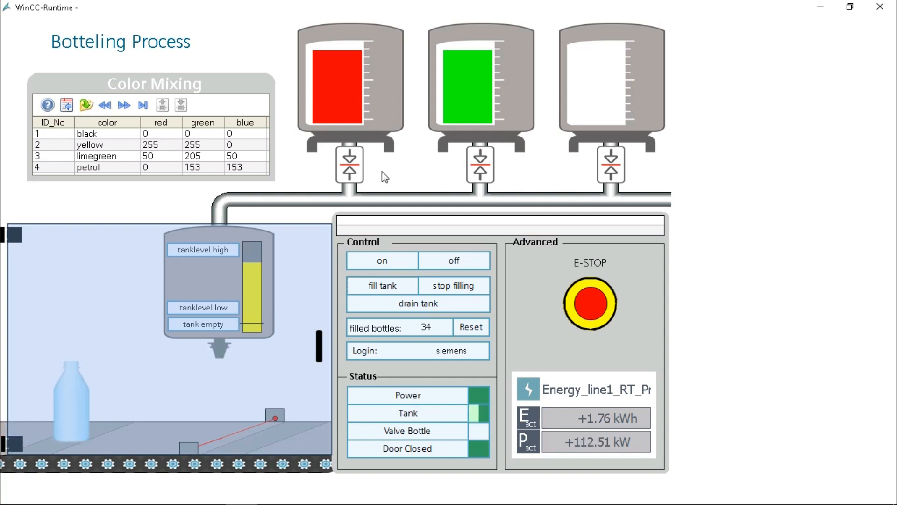
# Send the black recipe to the controller and restart the line with the tank filling
pyautogui.click(116, 135)
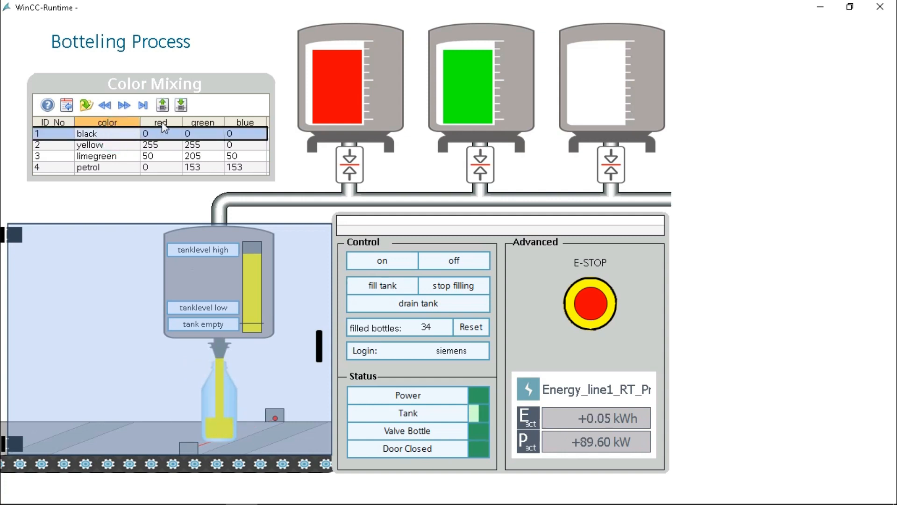
pyautogui.click(180, 104)
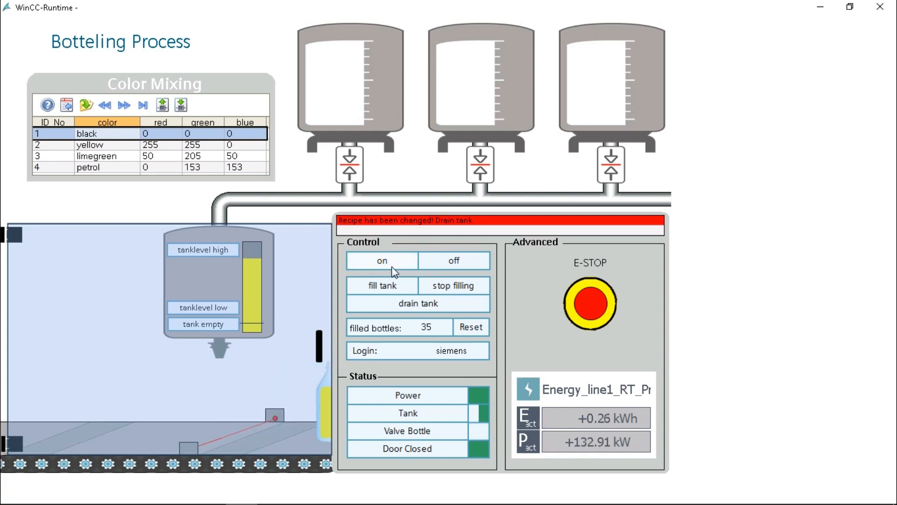
pyautogui.click(391, 286)
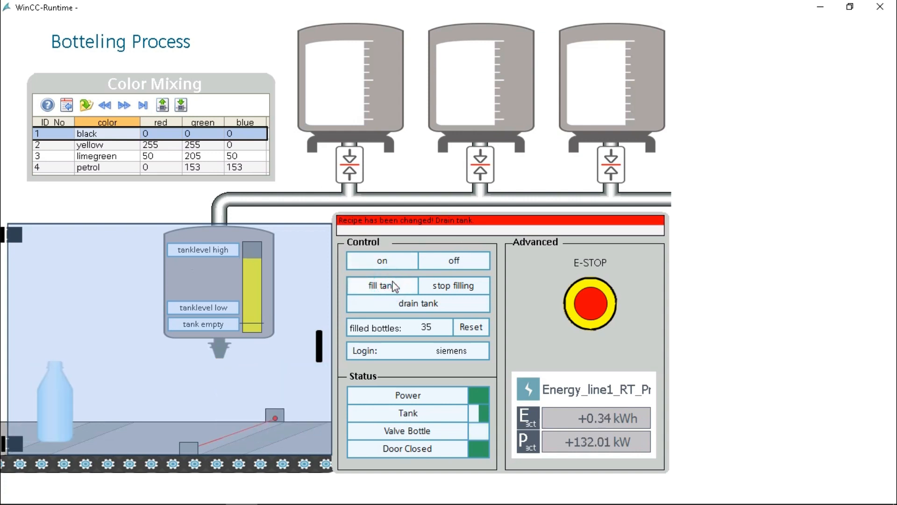
pyautogui.click(394, 261)
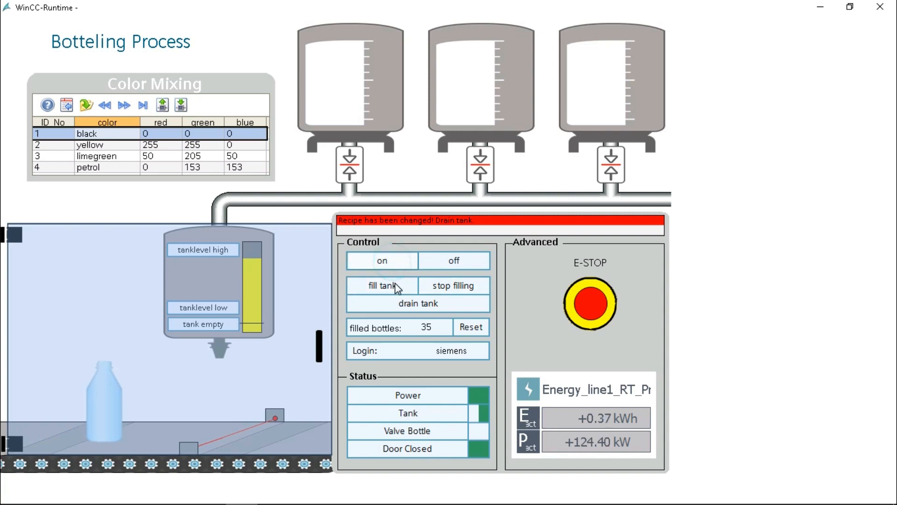
pyautogui.click(396, 286)
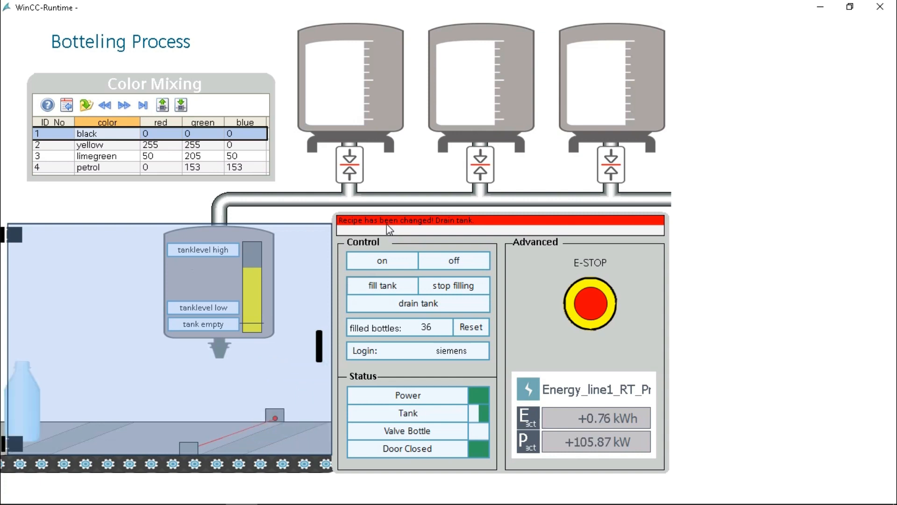
pyautogui.click(390, 258)
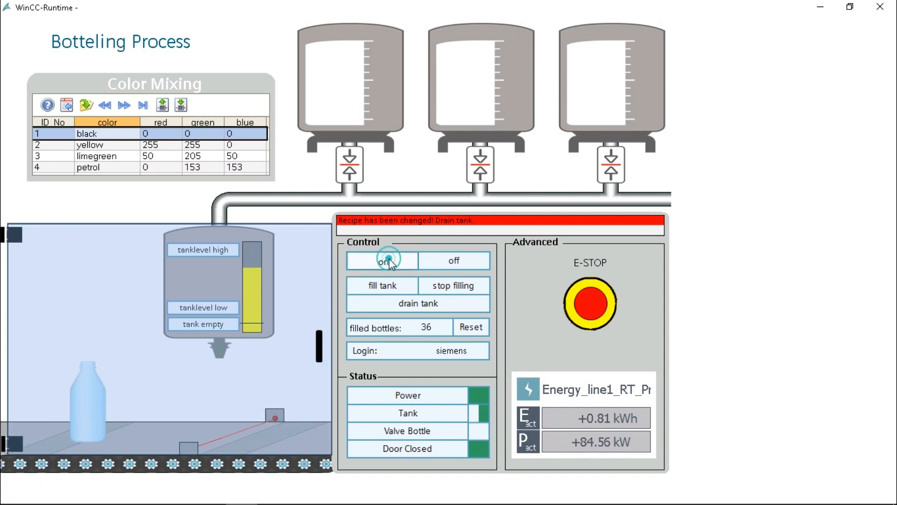
pyautogui.click(388, 286)
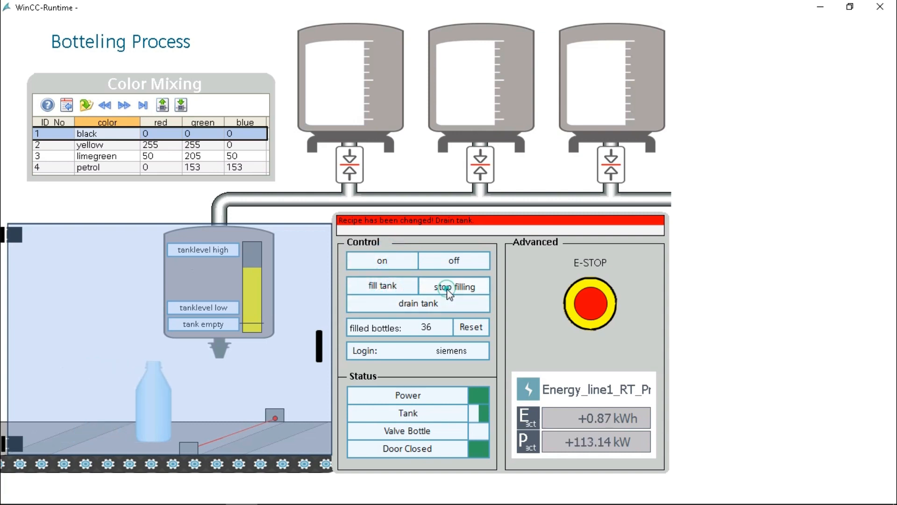
# Stop filling, drain into two bottles with a refill between, then pick the yellow recipe
pyautogui.click(449, 292)
pyautogui.click(403, 307)
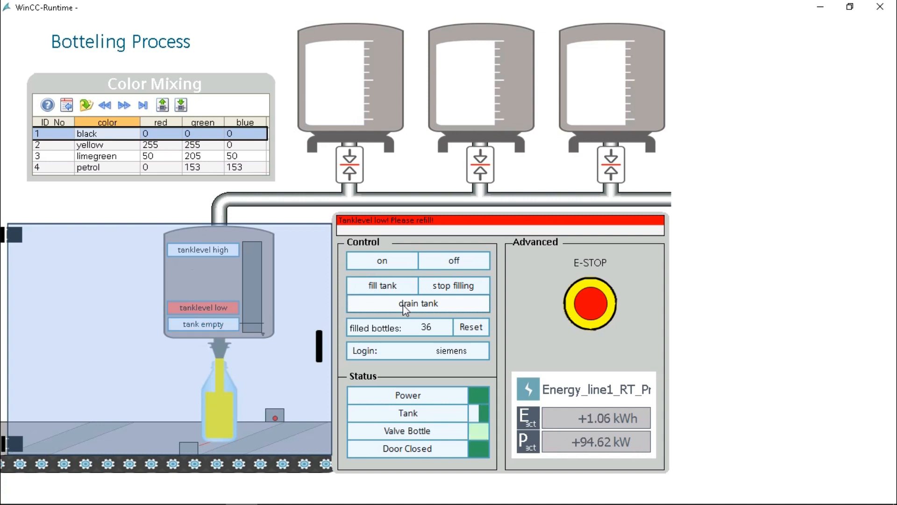
pyautogui.click(388, 287)
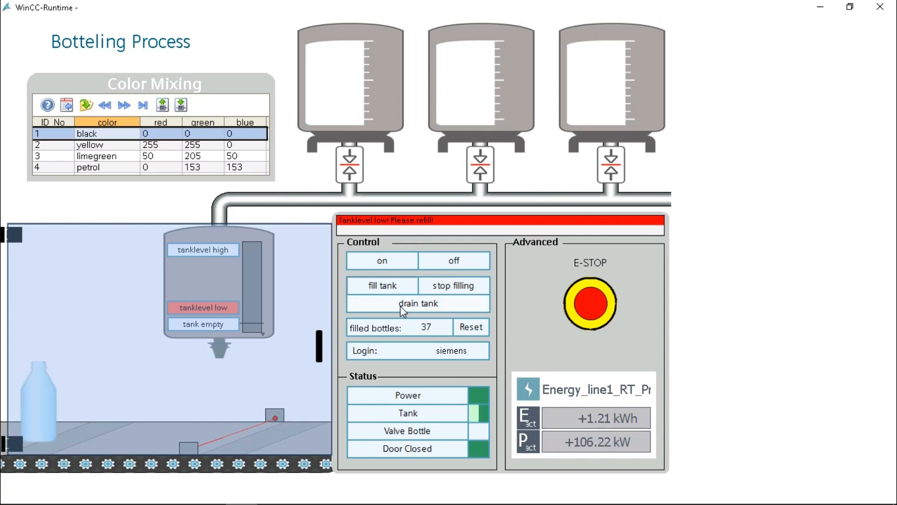
pyautogui.click(400, 306)
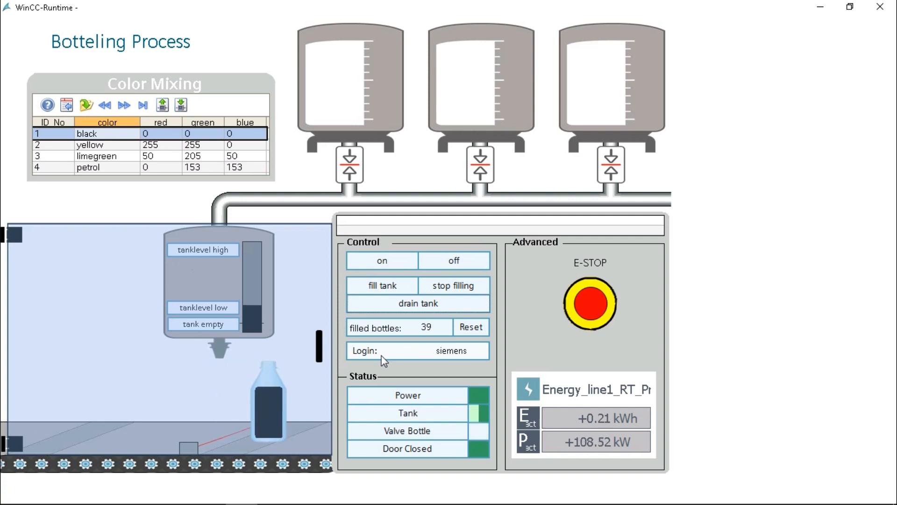
pyautogui.click(111, 144)
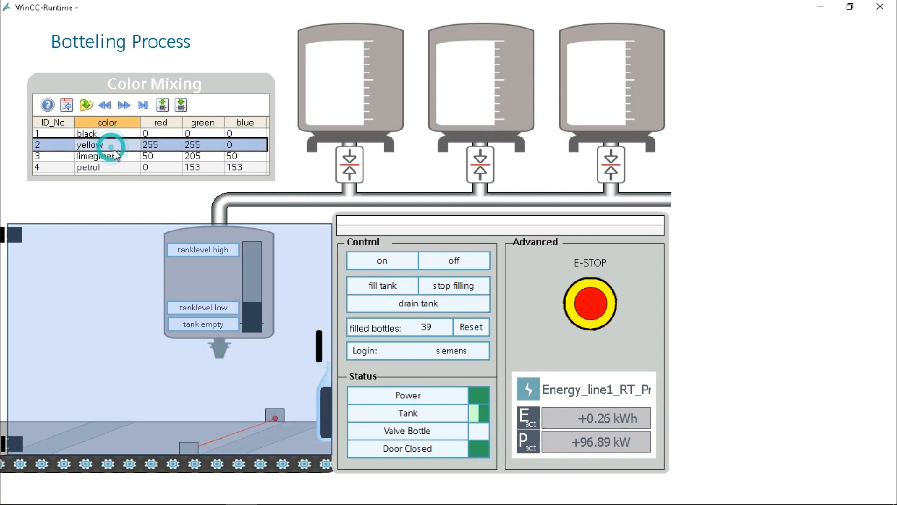
# Write the yellow recipe to the tanks, drain the old mix, refill yellow, then choose limegreen
pyautogui.click(181, 106)
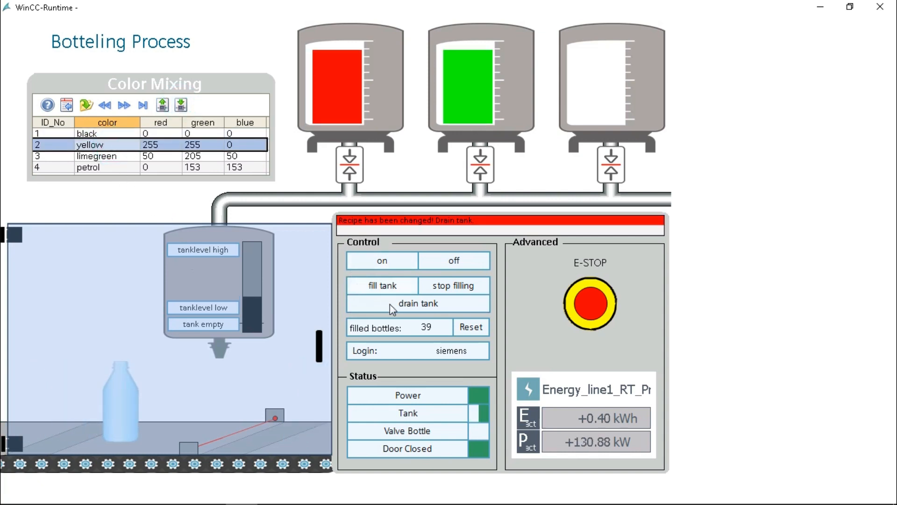
pyautogui.click(407, 303)
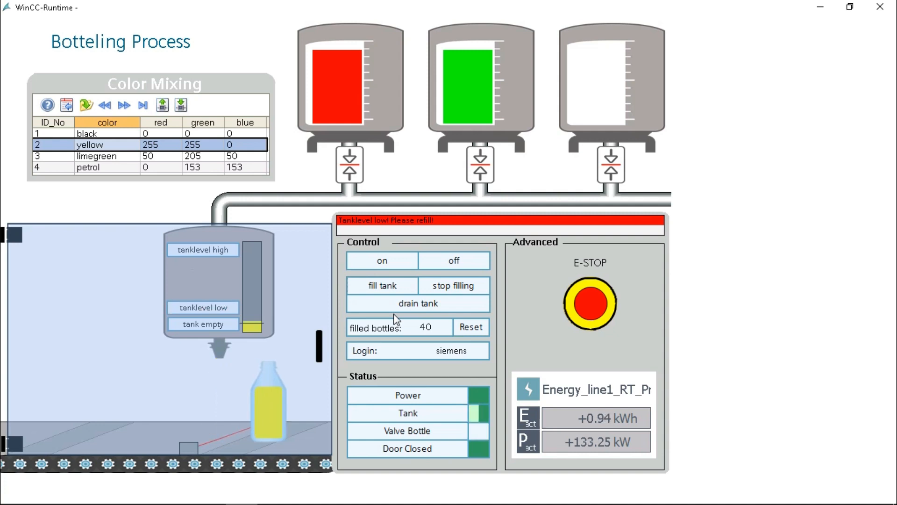
pyautogui.click(408, 288)
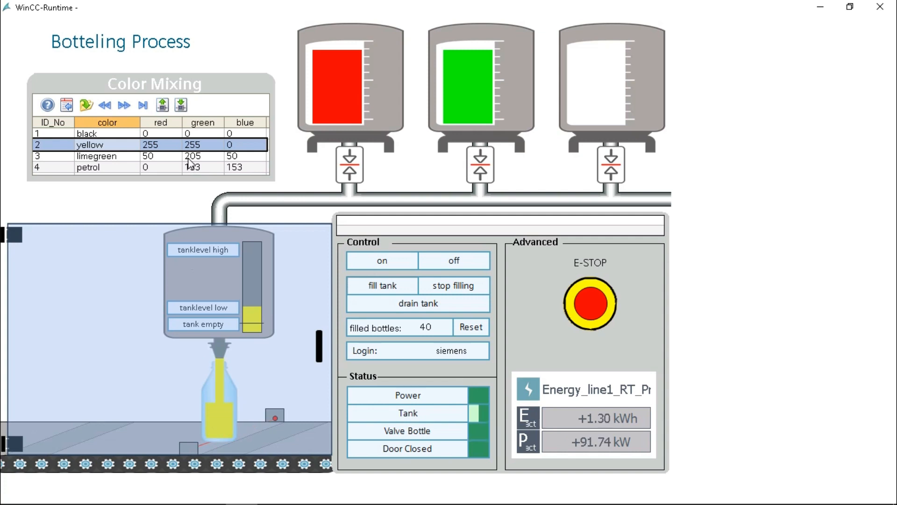
pyautogui.click(189, 156)
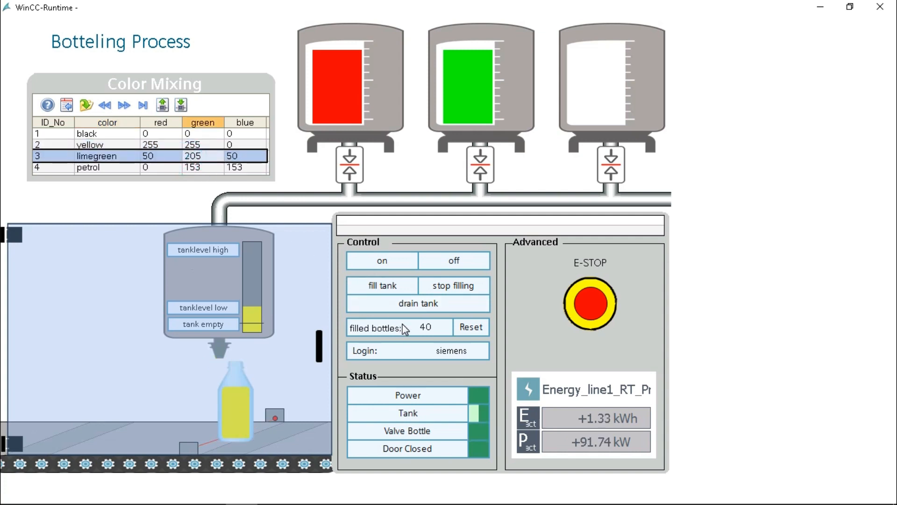
# Switch the line off, drain the tank, write the limegreen recipe, and refill the mixing tank
pyautogui.click(455, 263)
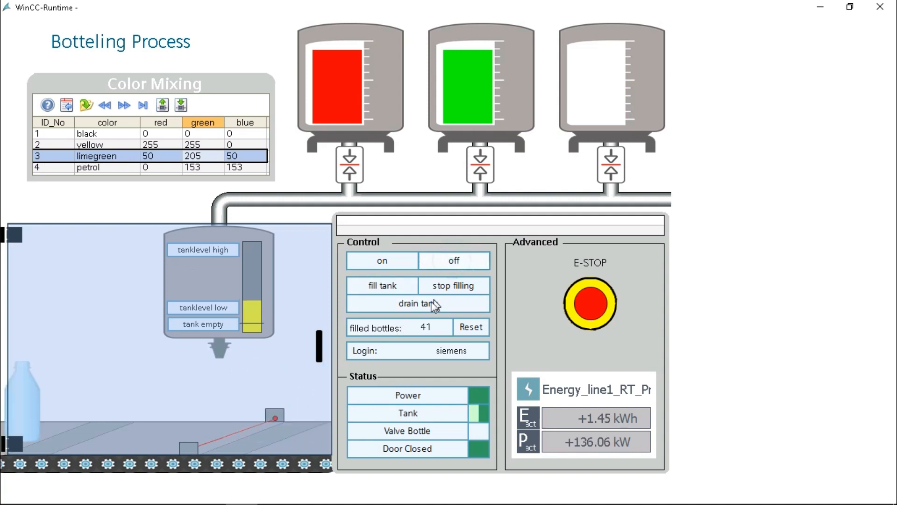
pyautogui.click(415, 305)
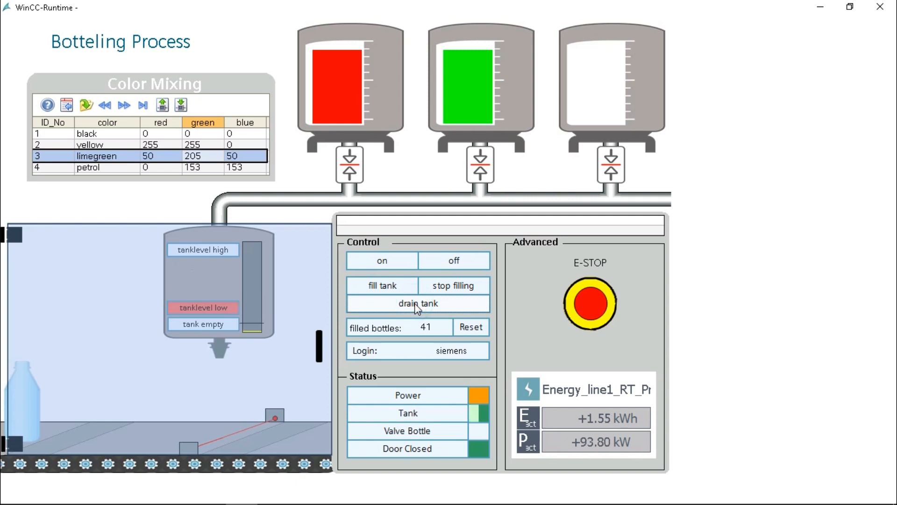
pyautogui.click(372, 285)
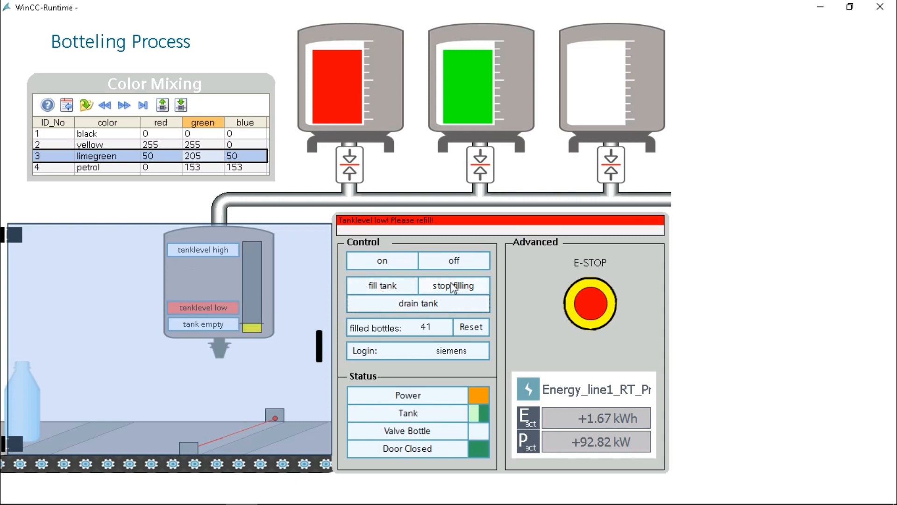
pyautogui.click(413, 304)
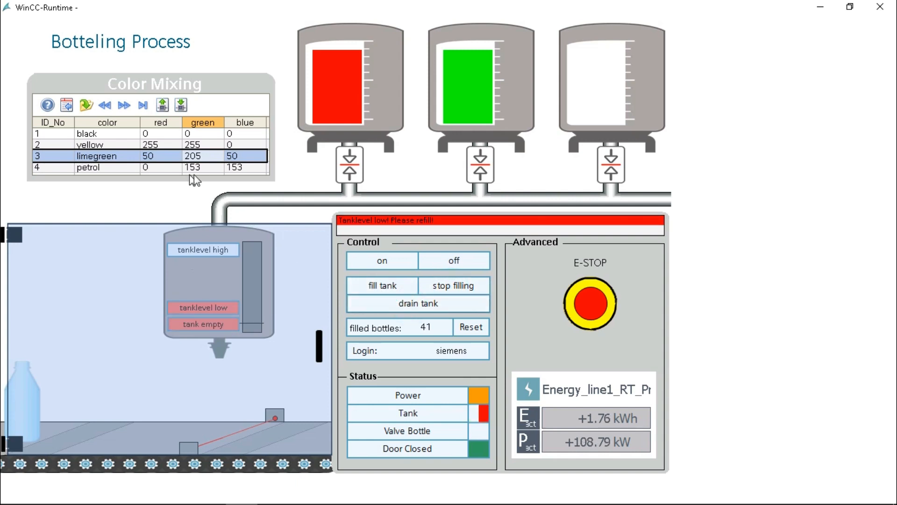
pyautogui.click(184, 106)
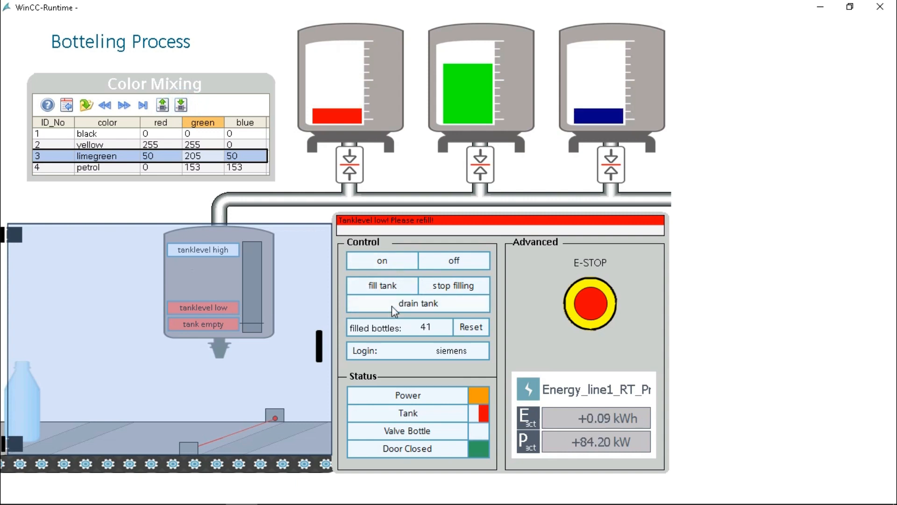
pyautogui.click(389, 286)
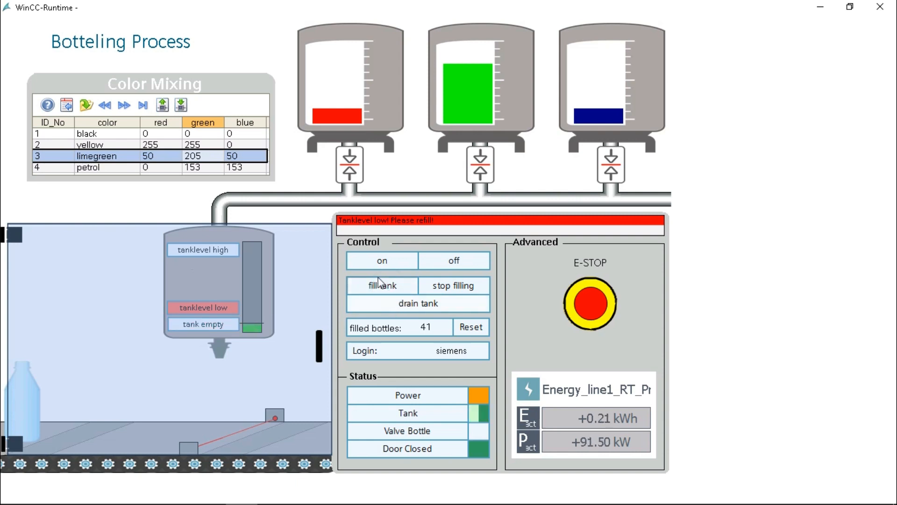
# Run the line to fill green bottles to 43, then drain the tank and select petrol
pyautogui.click(385, 265)
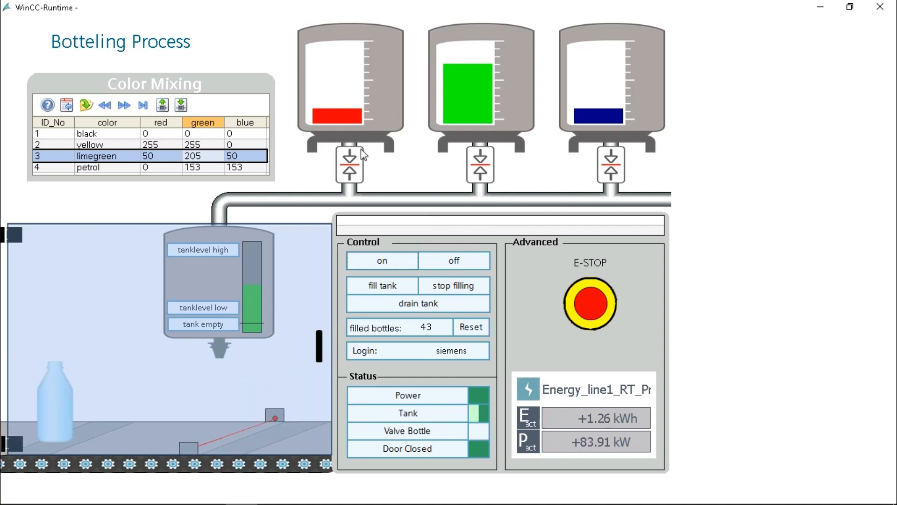
pyautogui.click(443, 264)
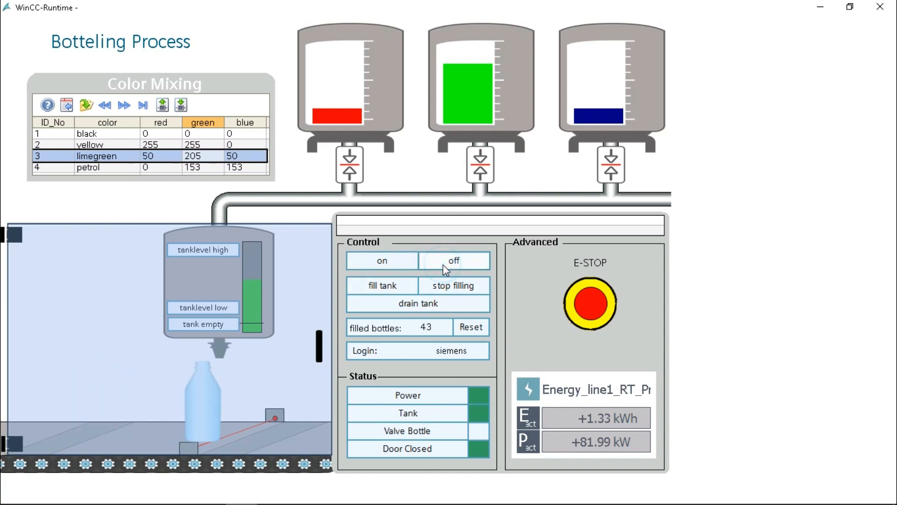
pyautogui.click(429, 302)
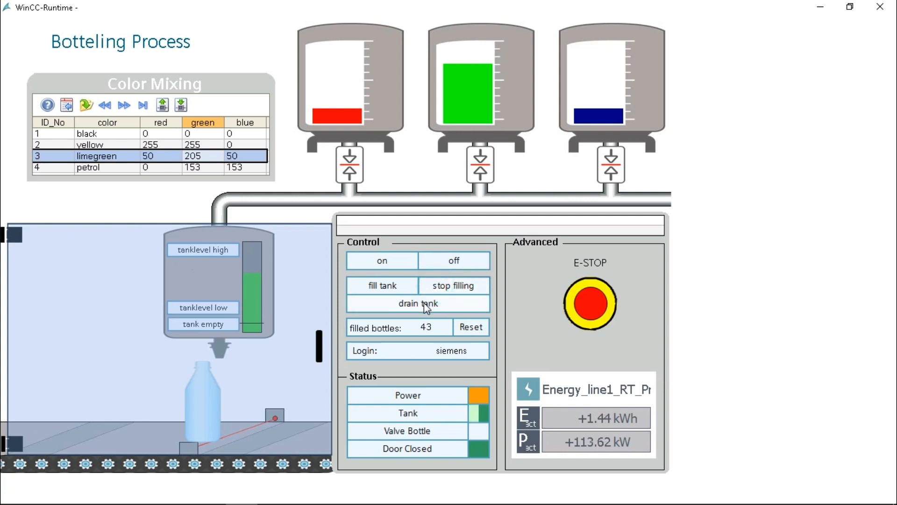
pyautogui.click(424, 303)
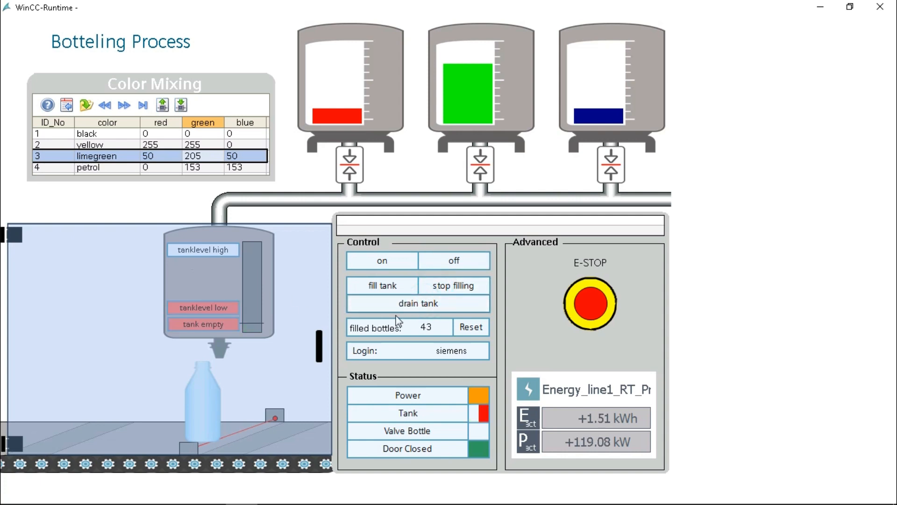
pyautogui.click(130, 167)
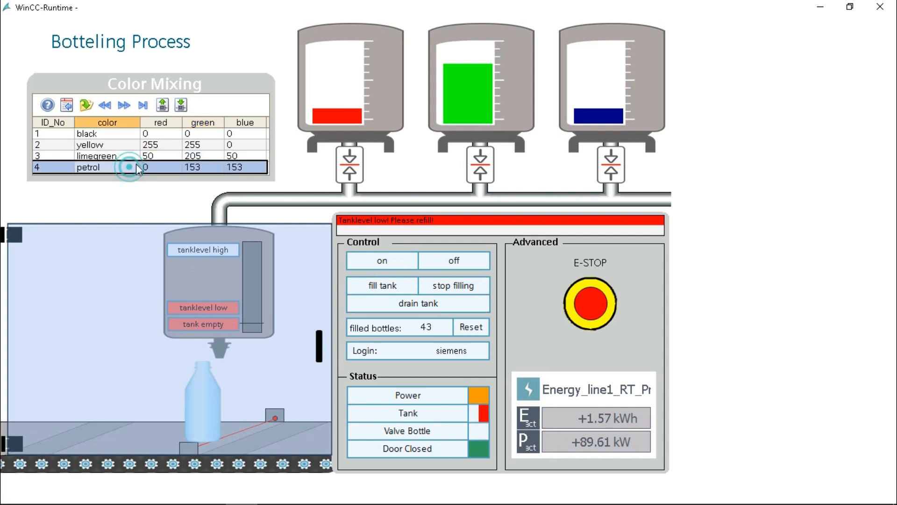
# Write the petrol recipe values to the tanks and fill the mixing tank with petrol mix
pyautogui.click(382, 283)
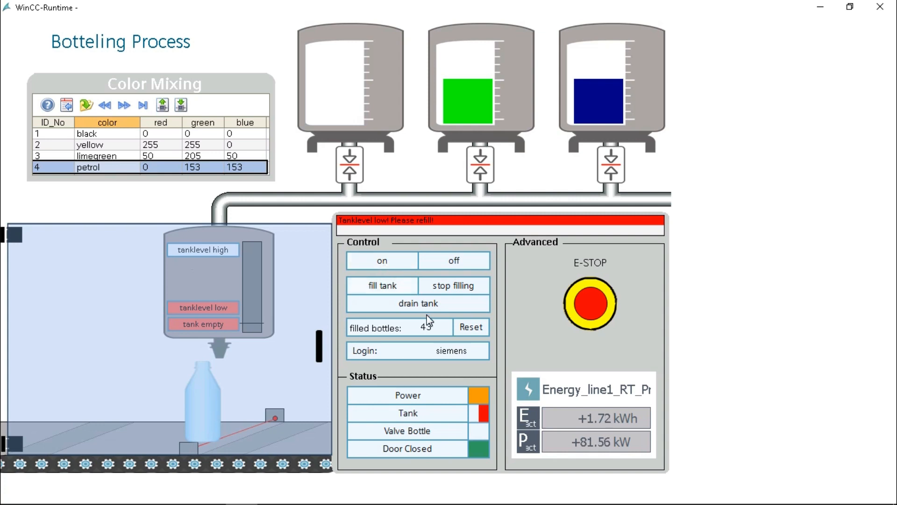
pyautogui.click(398, 287)
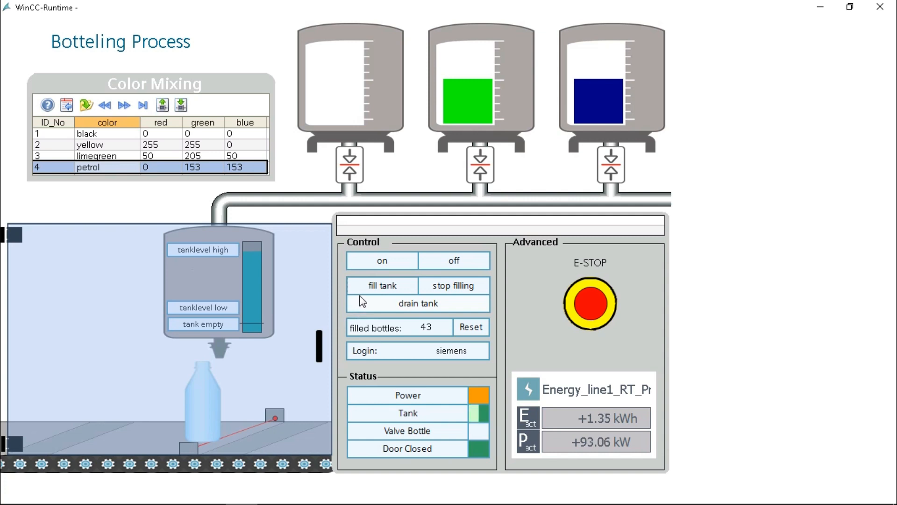
# Restart the line to fill petrol bottles to 46, then pick the empty row below petrol
pyautogui.click(382, 264)
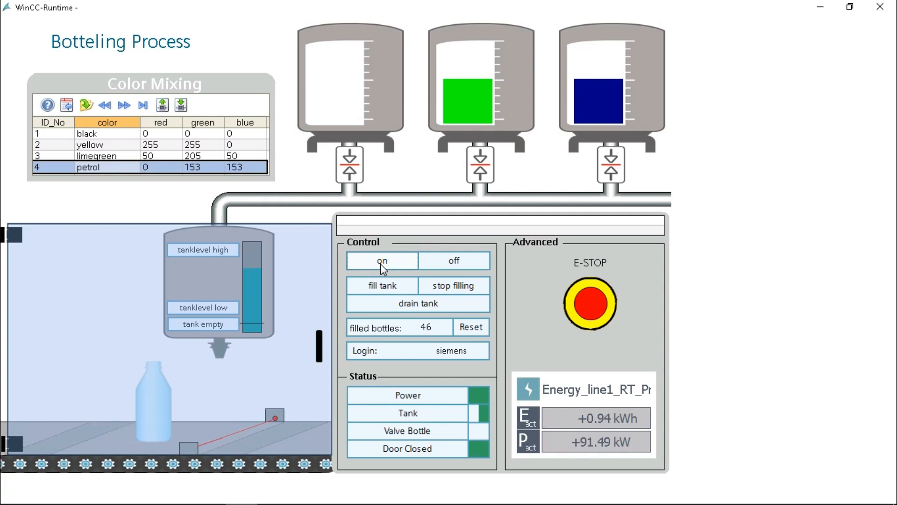
pyautogui.click(241, 163)
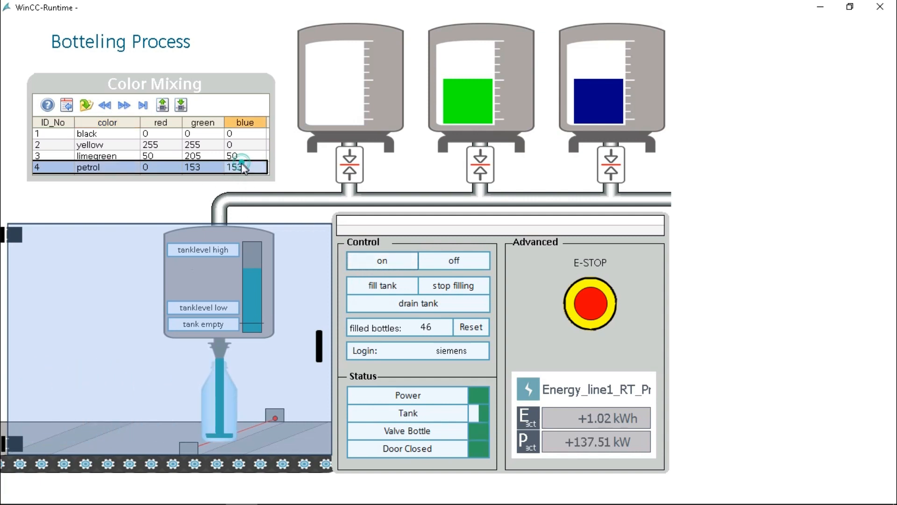
pyautogui.scroll(-1, 247, 171)
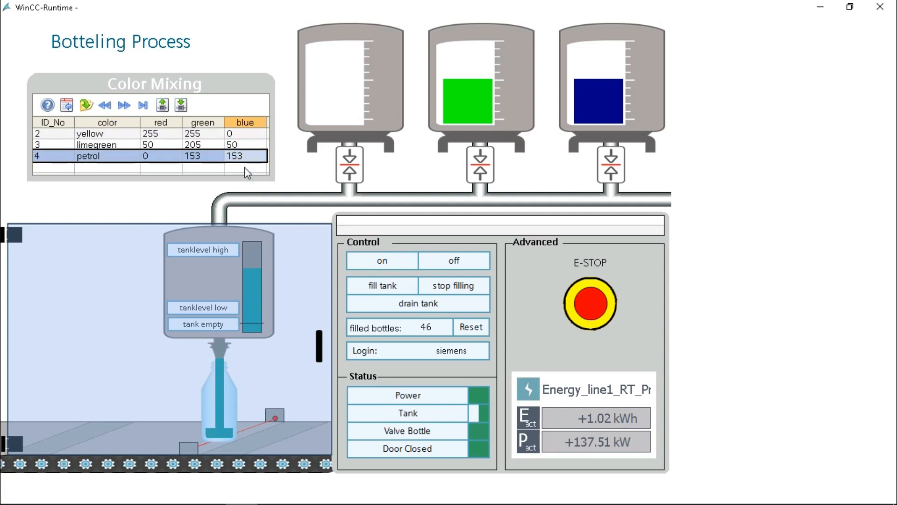
pyautogui.click(98, 167)
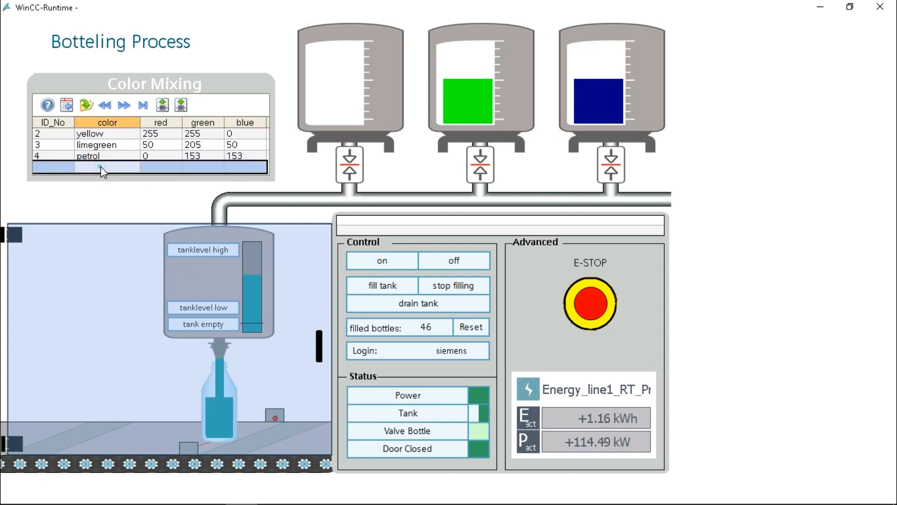
# Enter a new recipe row named ccc with red, green and blue all set to 69
pyautogui.click(100, 168)
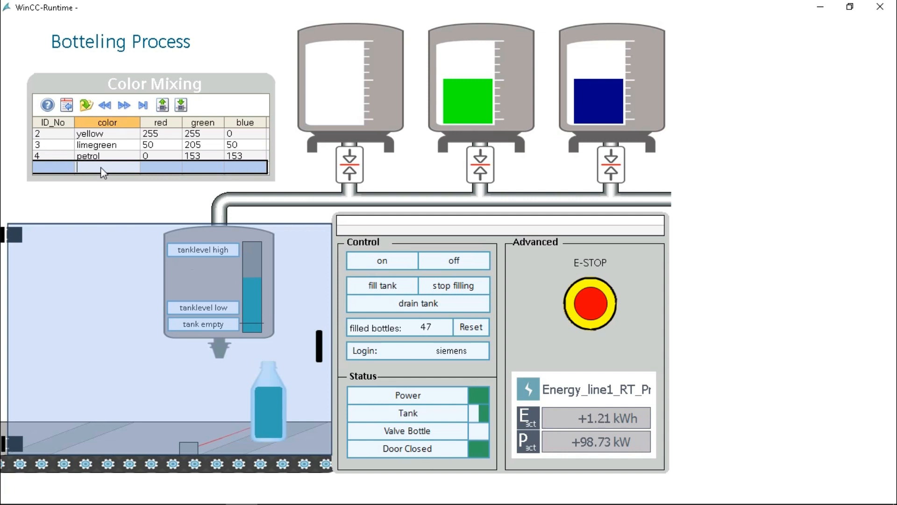
pyautogui.write('ccc')
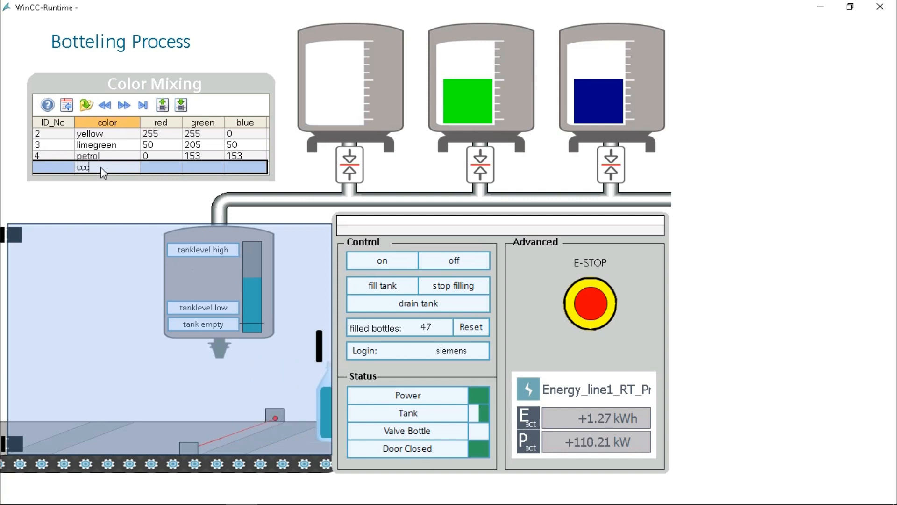
pyautogui.click(160, 170)
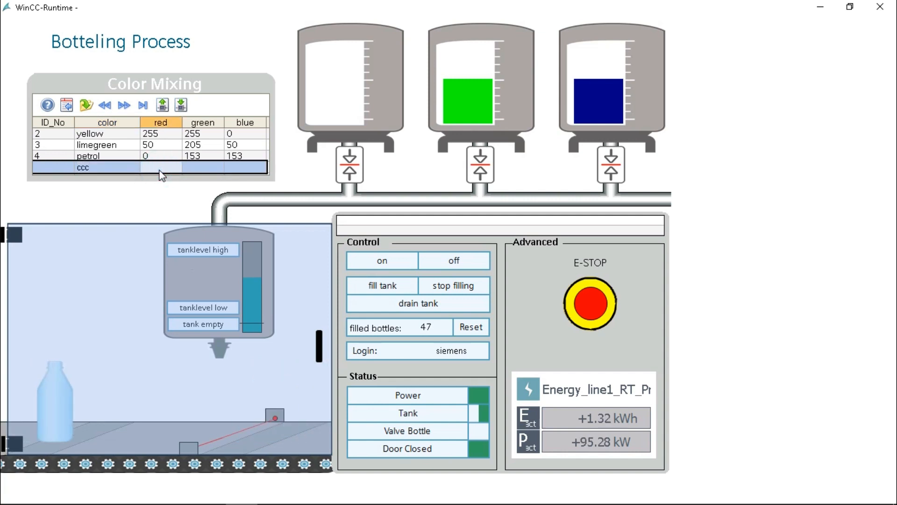
pyautogui.write('69')
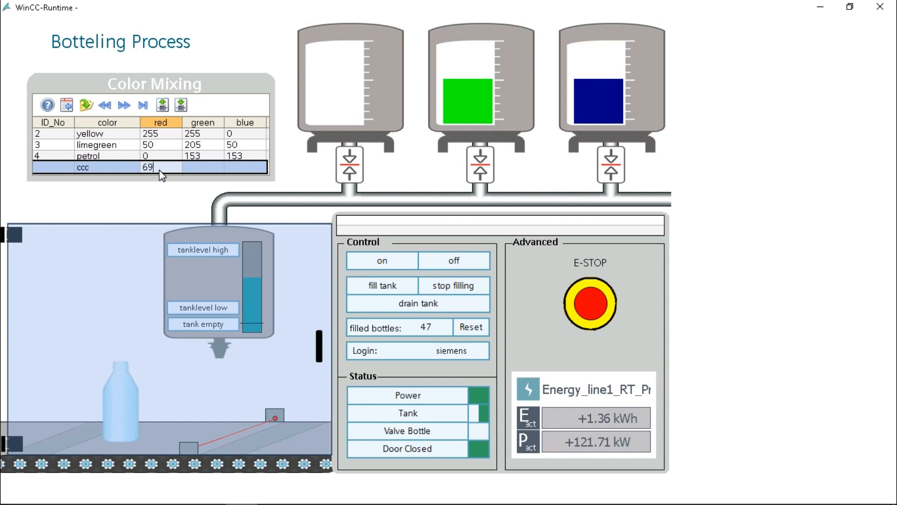
pyautogui.press('Tab')
pyautogui.write('6')
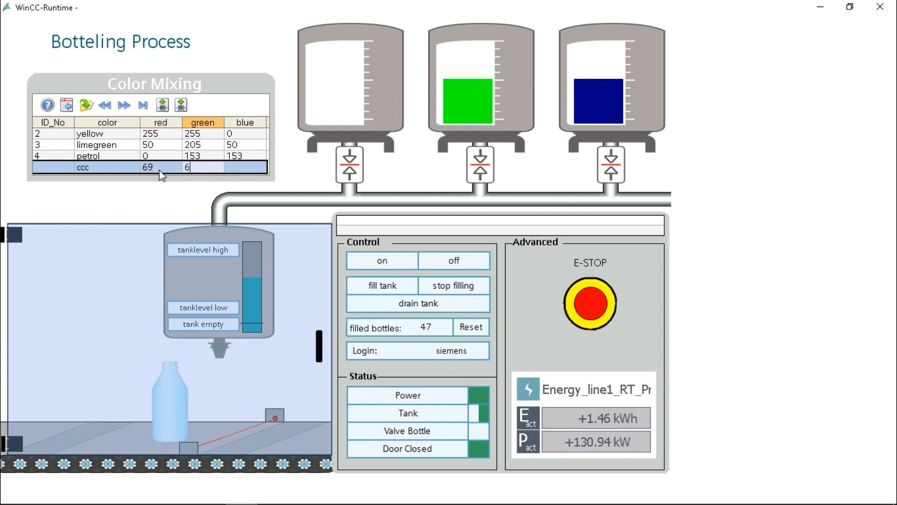
pyautogui.write('9')
pyautogui.press('Tab')
pyautogui.write('6')
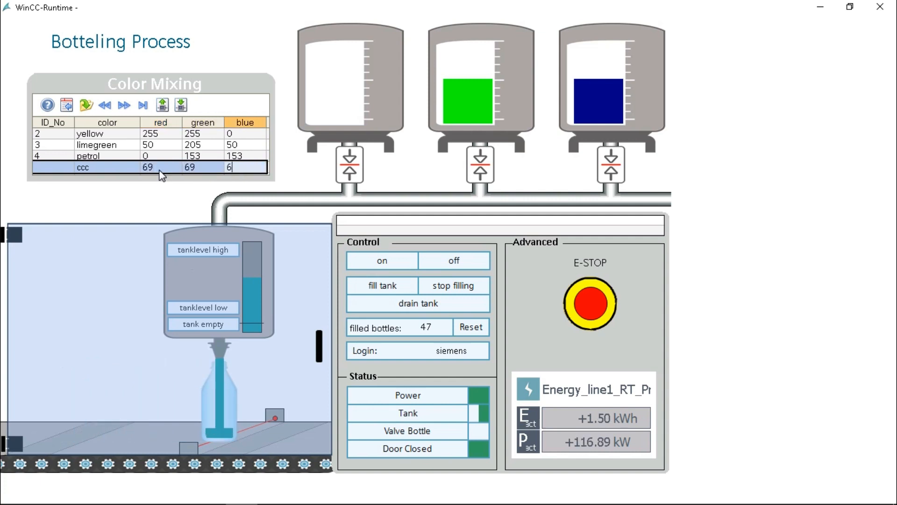
pyautogui.write('9')
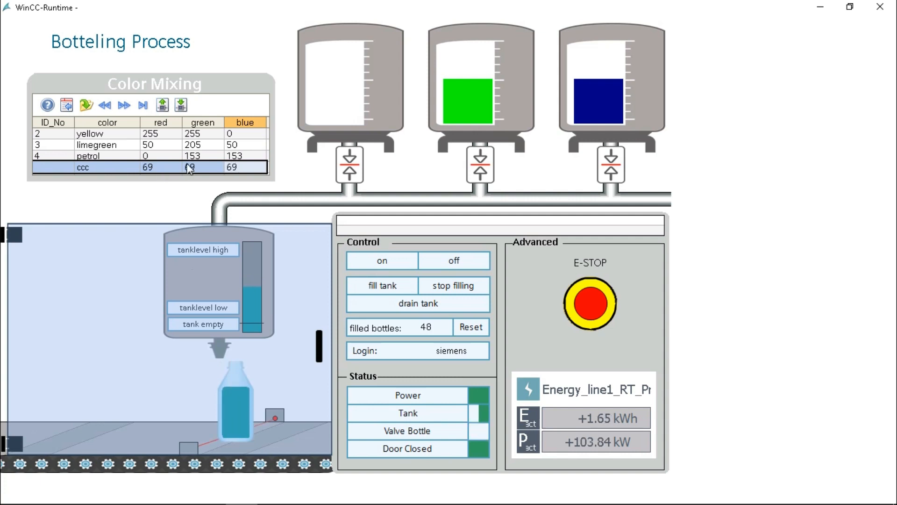
# Correct the ccc row's green value to 96
pyautogui.click(203, 167)
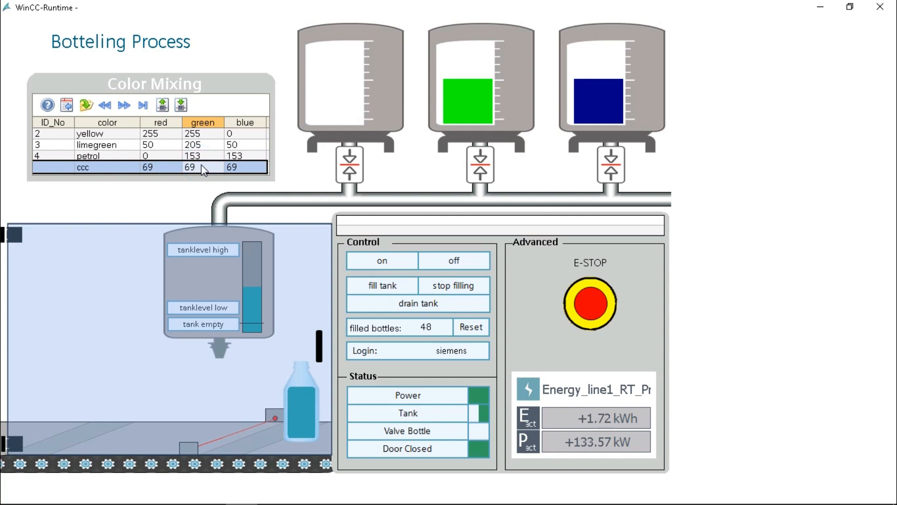
pyautogui.write('96')
pyautogui.press('Tab')
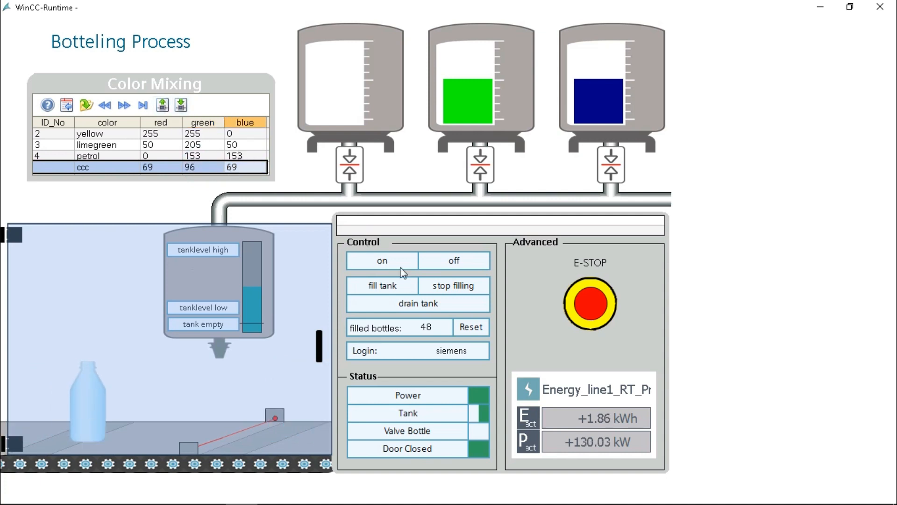
# Switch the line off, drain the mixing tank, and dismiss the failed attempt to write ccc to the PLC
pyautogui.click(445, 263)
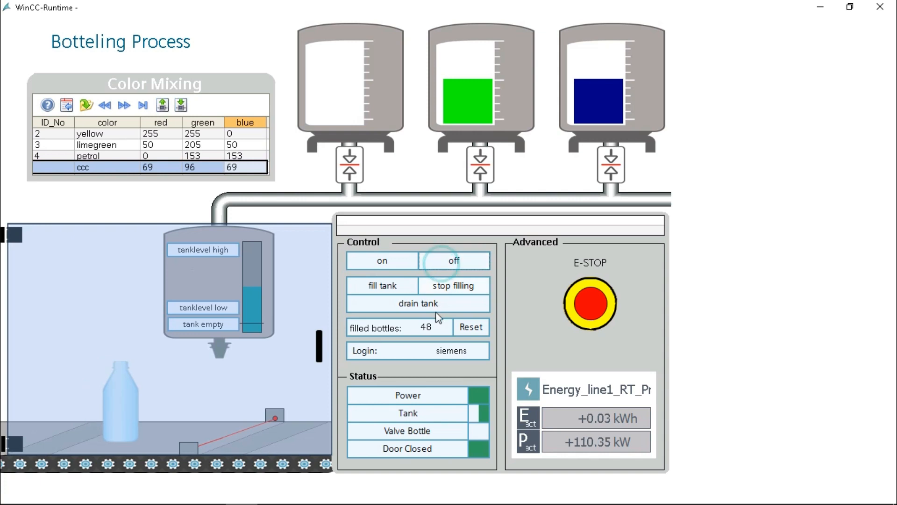
pyautogui.click(400, 304)
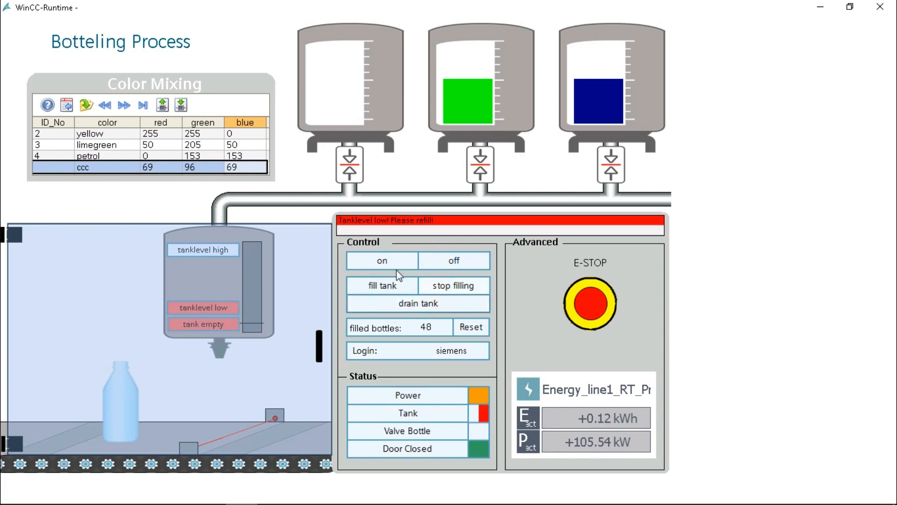
pyautogui.click(181, 105)
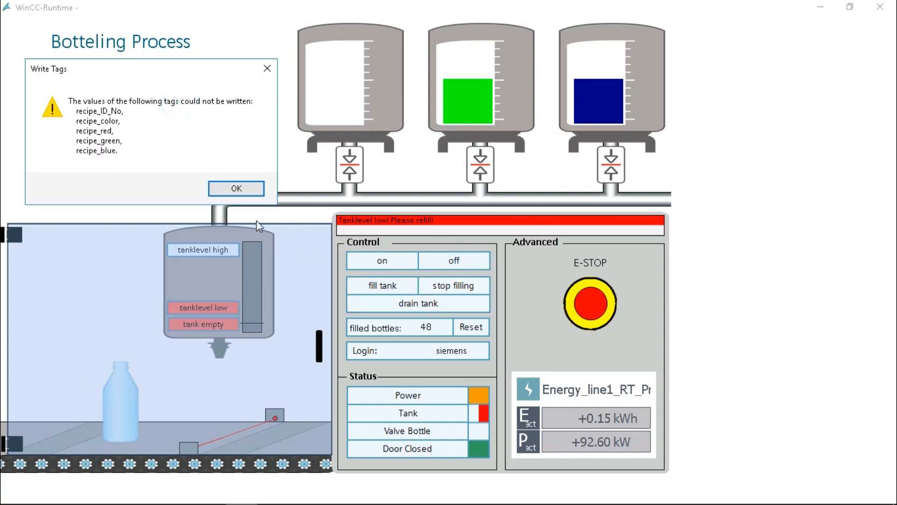
pyautogui.click(237, 189)
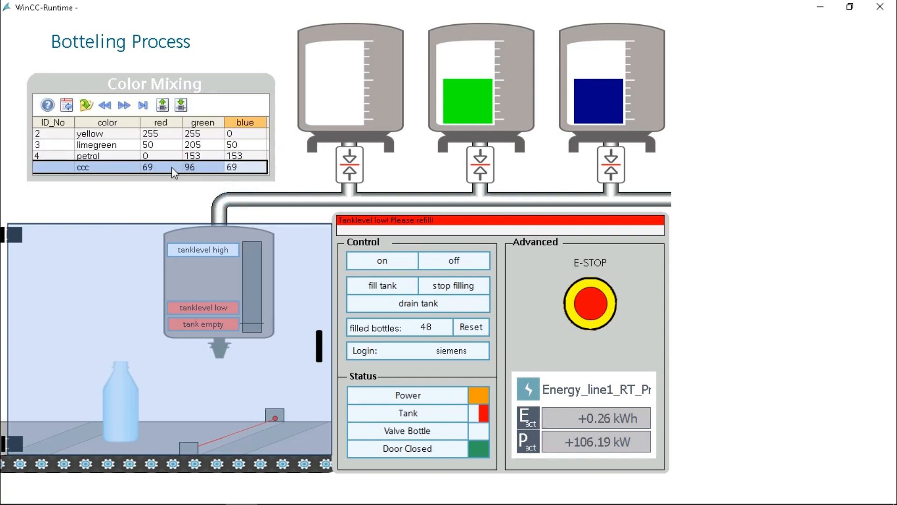
# Change the ccc red value to 90, retry the PLC write, and dismiss the failure again
pyautogui.click(172, 167)
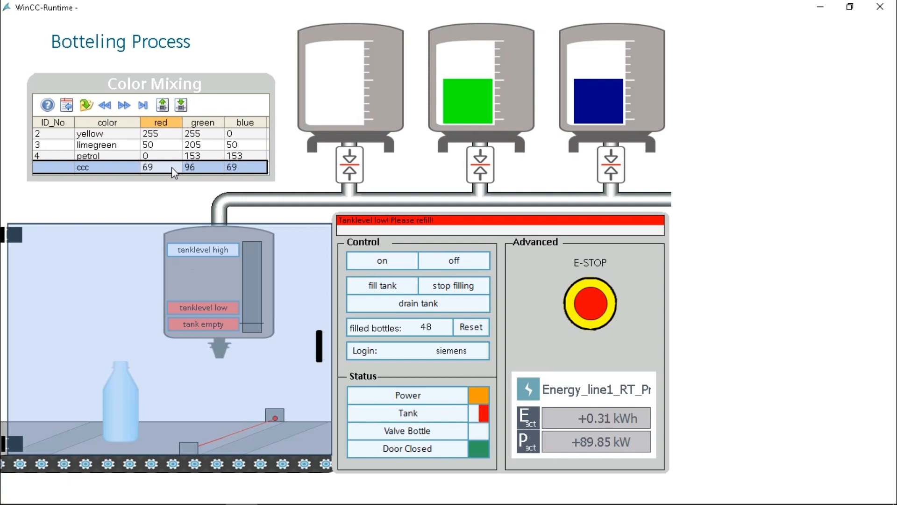
pyautogui.write('90')
pyautogui.press('Tab')
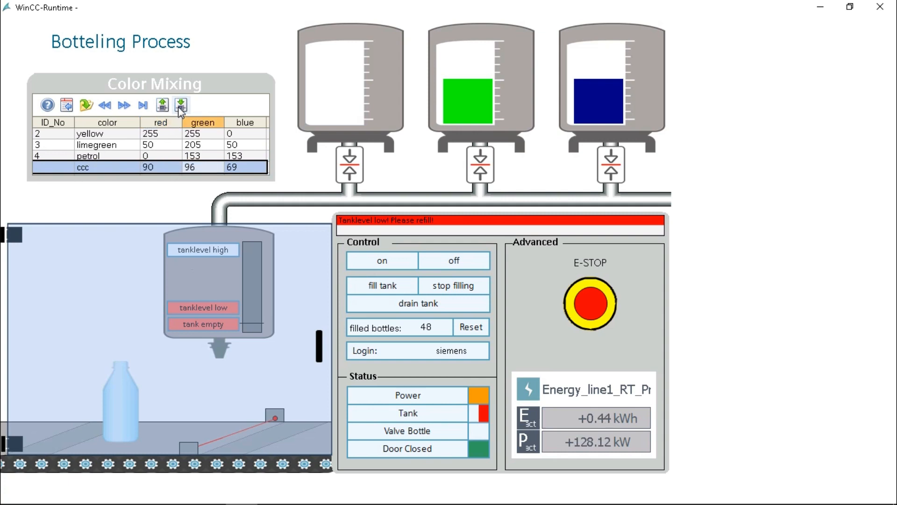
pyautogui.click(180, 106)
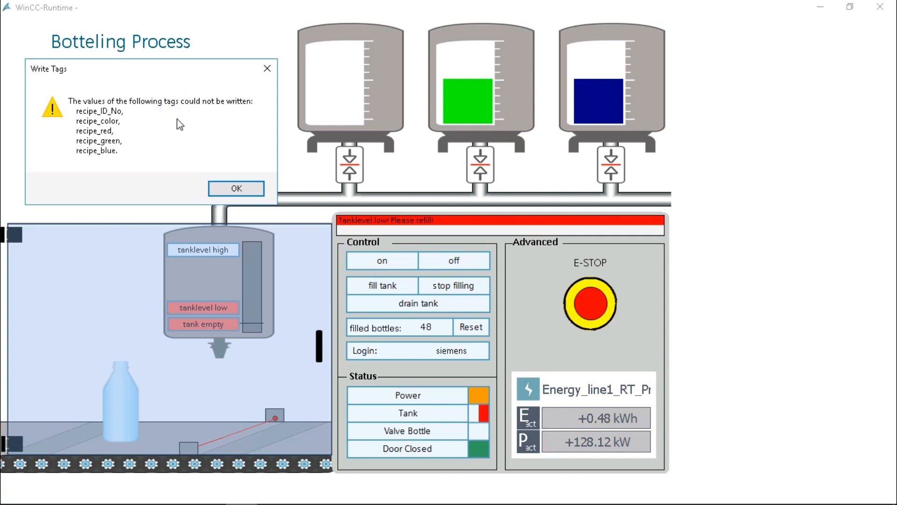
pyautogui.click(236, 188)
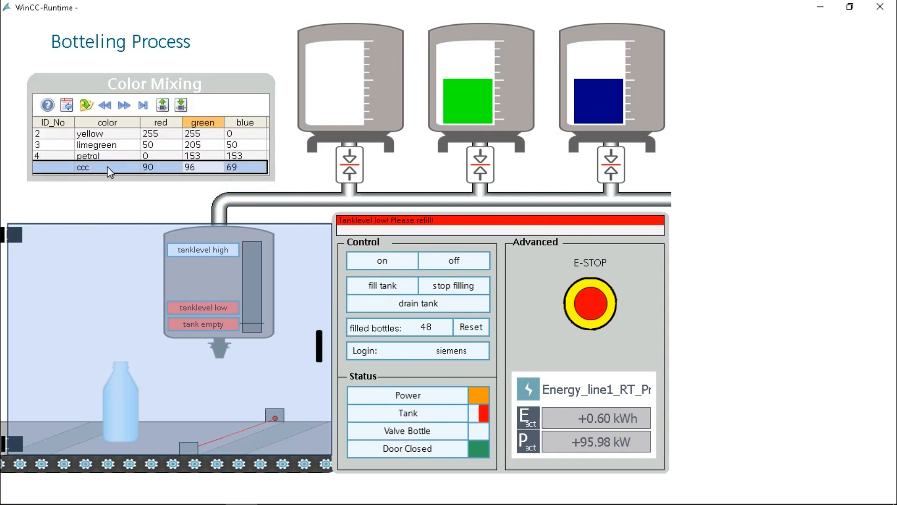
# Clear the trial ccc row's values to remove it from the Color Mixing table
pyautogui.doubleClick(108, 167)
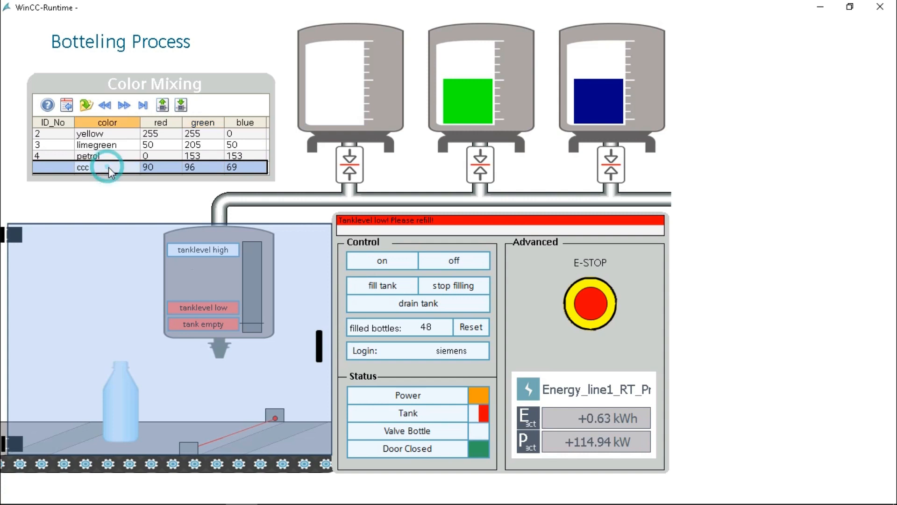
pyautogui.click(161, 169)
pyautogui.press('Delete')
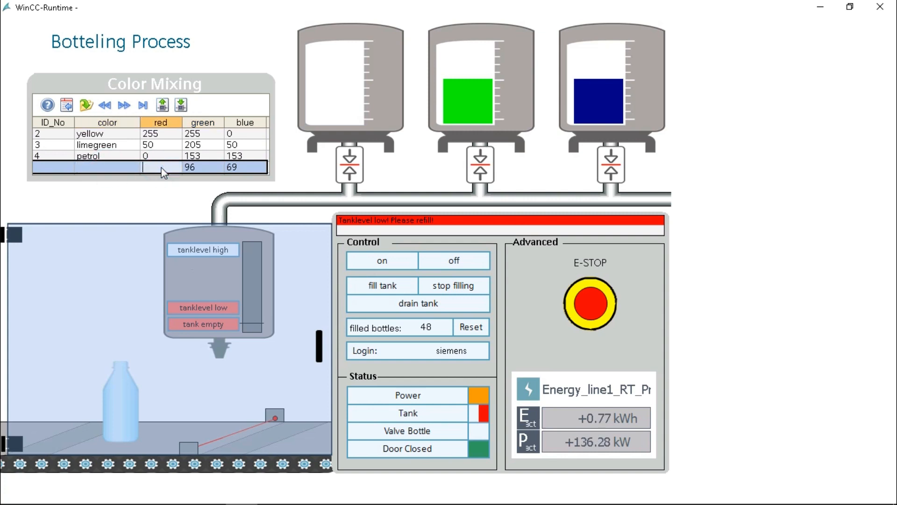
pyautogui.press('Tab')
pyautogui.press('Delete')
pyautogui.press('Tab')
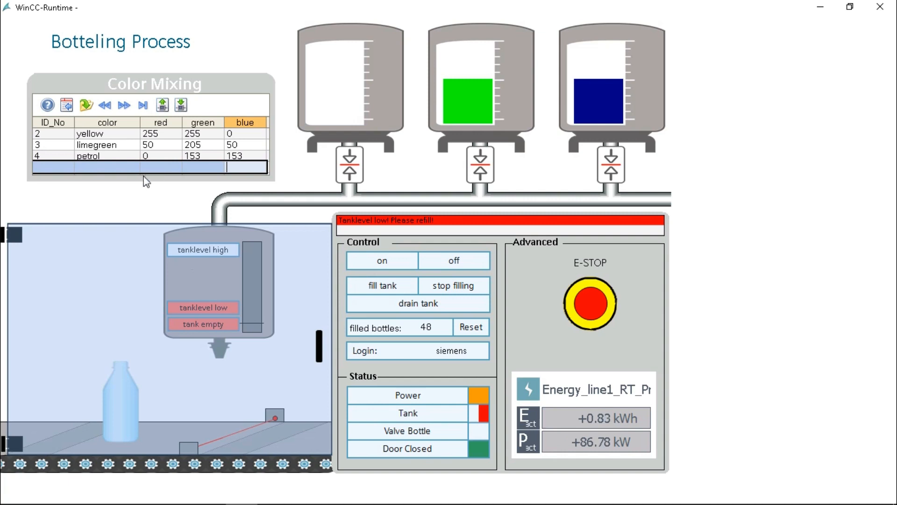
# Select petrol, then limegreen, then yellow to load the yellow recipe into the dosing tanks
pyautogui.click(125, 155)
pyautogui.click(135, 145)
pyautogui.click(135, 134)
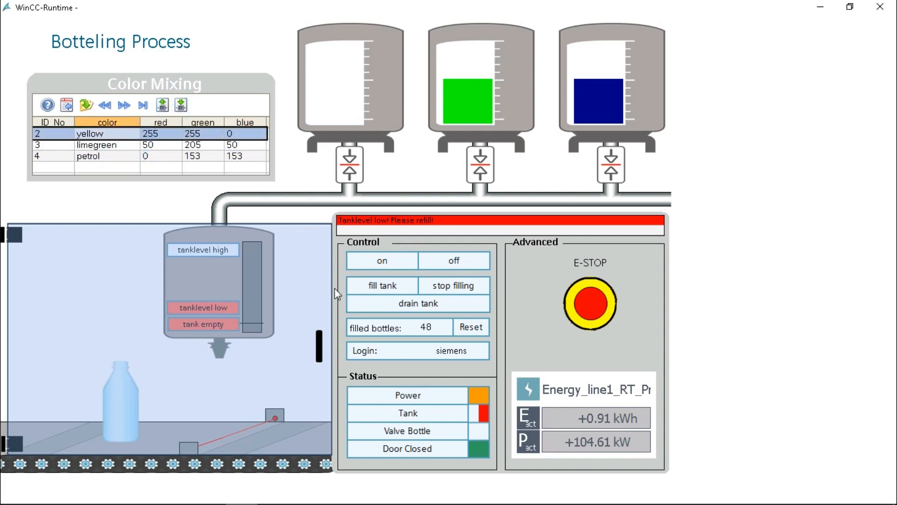
# Fill the mixing tank with yellow and start the line, then show the hidden tray icons and the Start menu
pyautogui.click(398, 287)
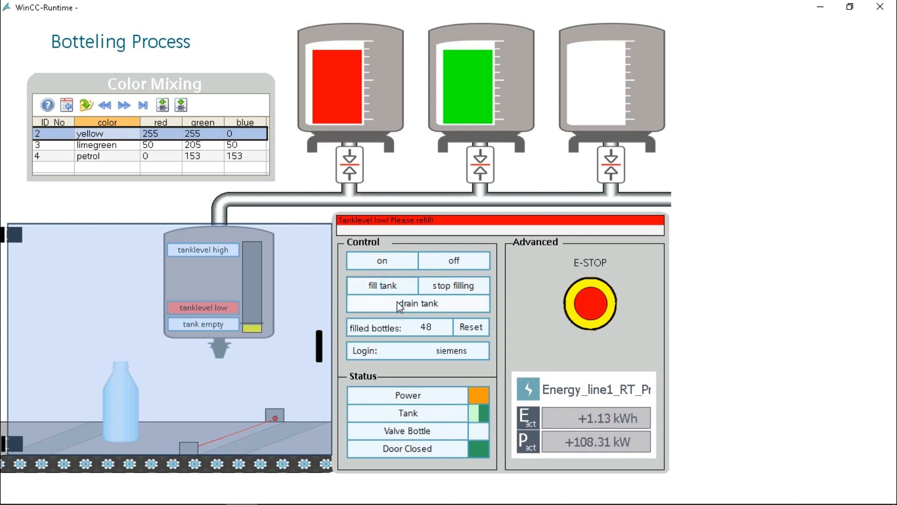
pyautogui.click(390, 263)
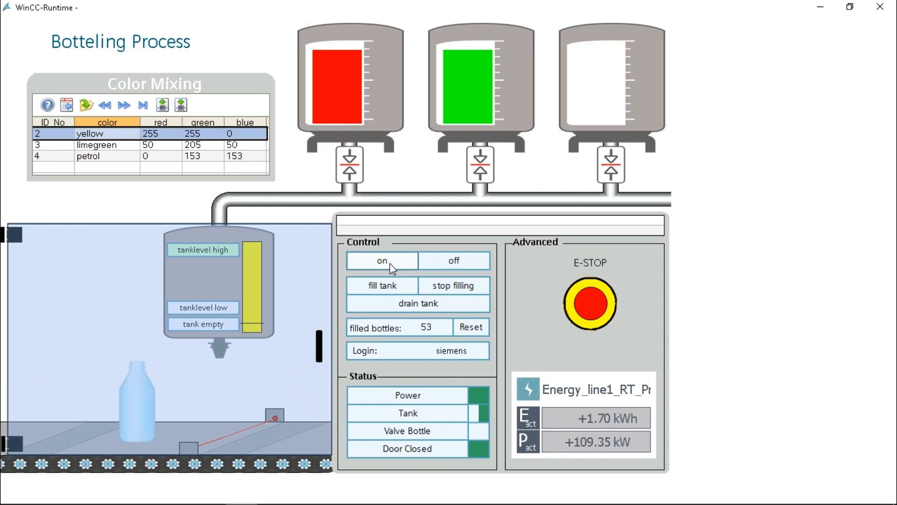
pyautogui.moveTo(281, 503)
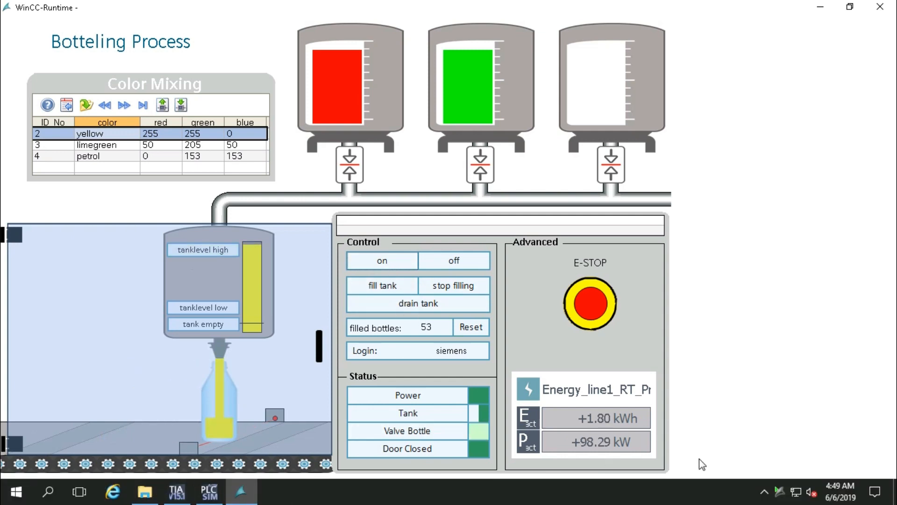
pyautogui.click(766, 490)
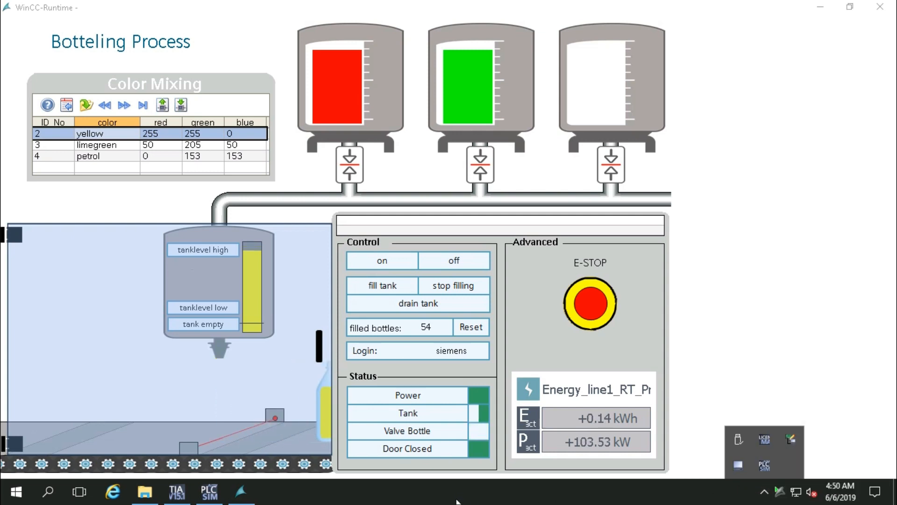
pyautogui.press('super')
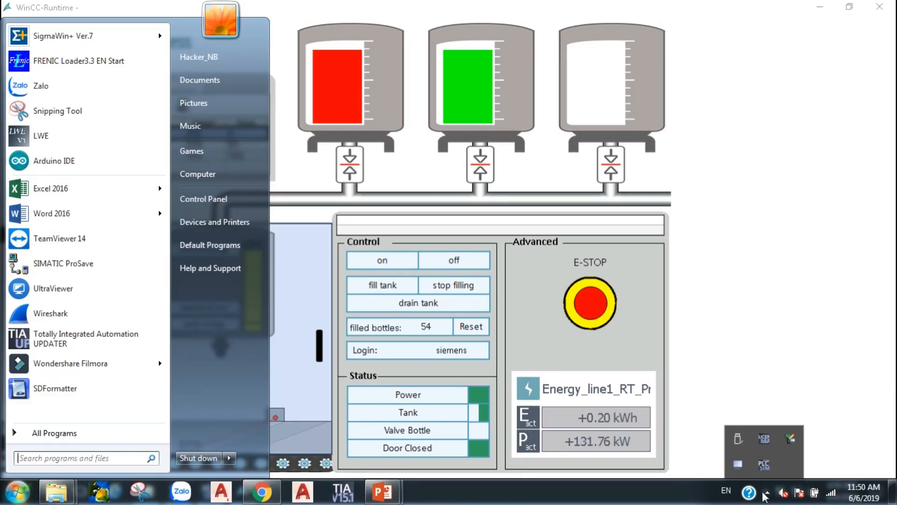
# Bring up the 6.WinCC Expert Day folder, show the computer's drives, then close the window
pyautogui.click(766, 493)
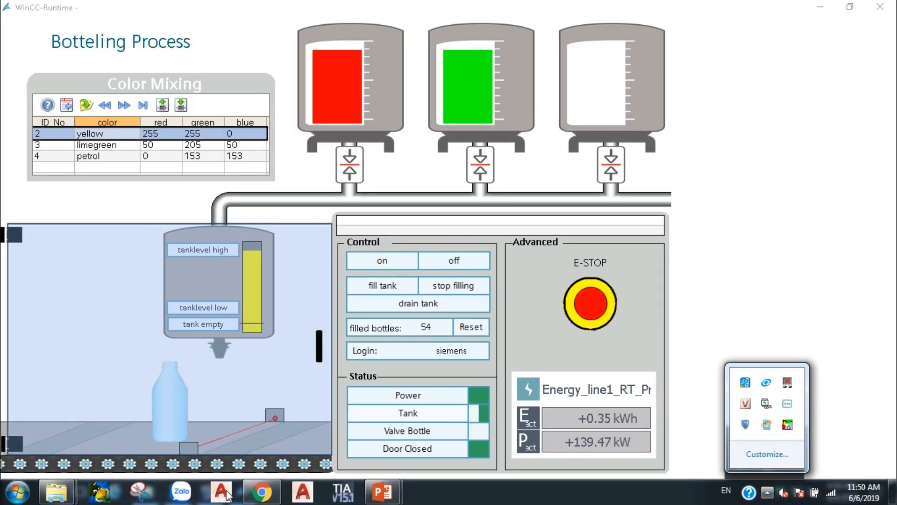
pyautogui.click(56, 491)
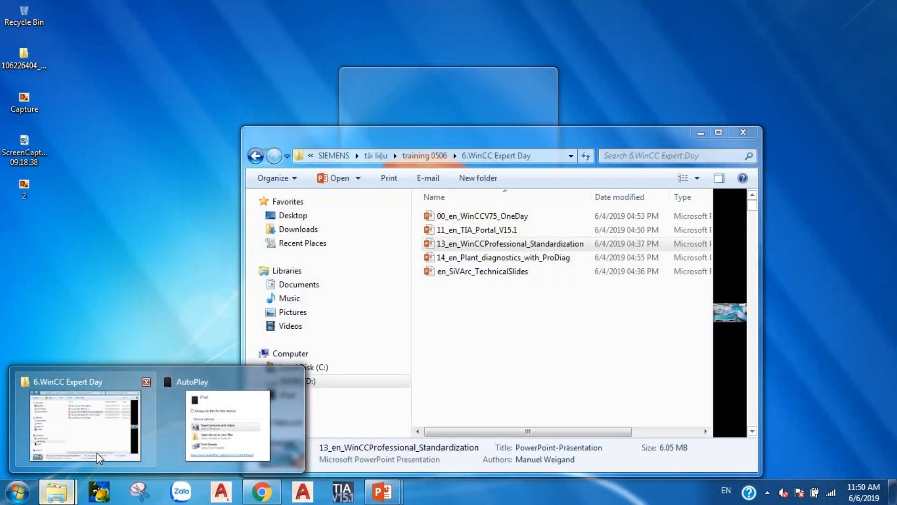
pyautogui.click(97, 450)
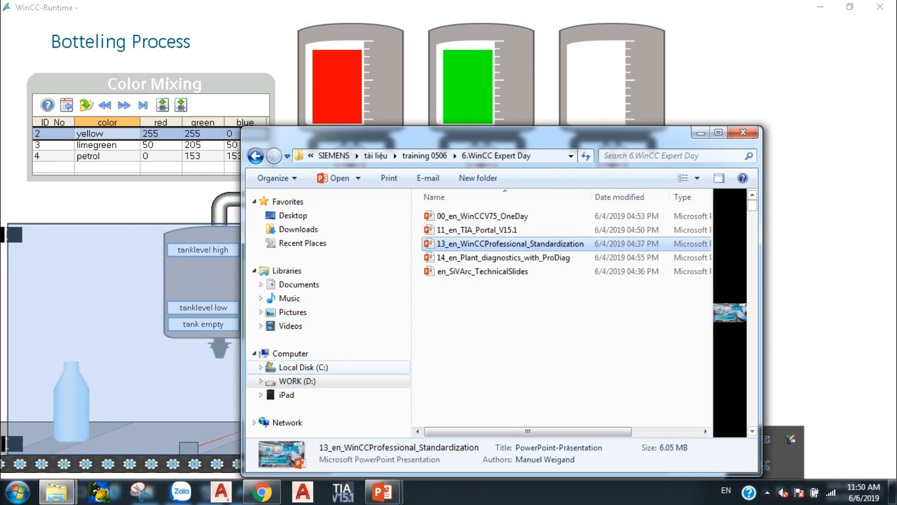
pyautogui.click(363, 354)
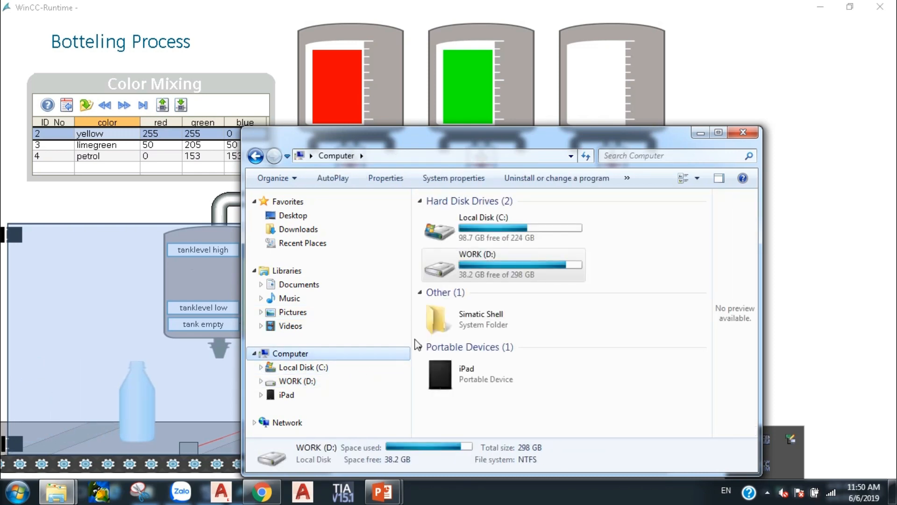
pyautogui.click(744, 133)
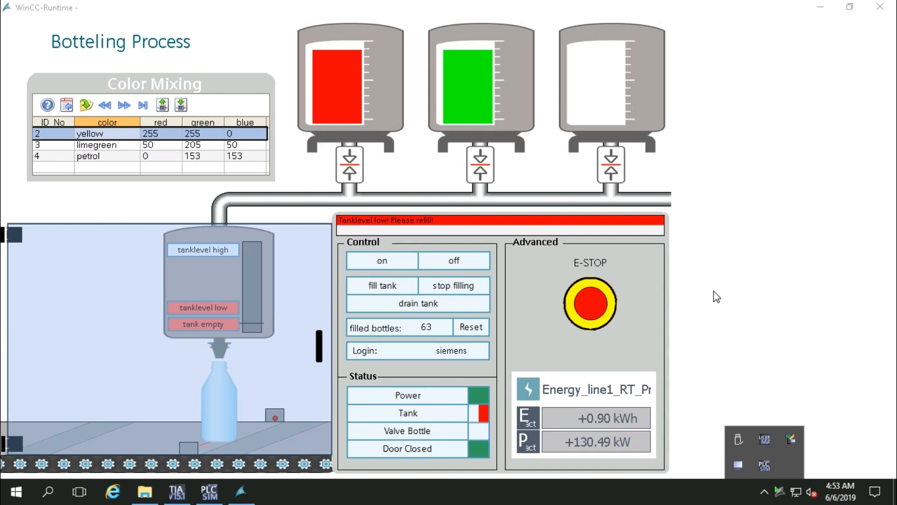
# Let yellow bottles fill until the mixing tank runs empty at a count of 63
pyautogui.moveTo(336, 1)
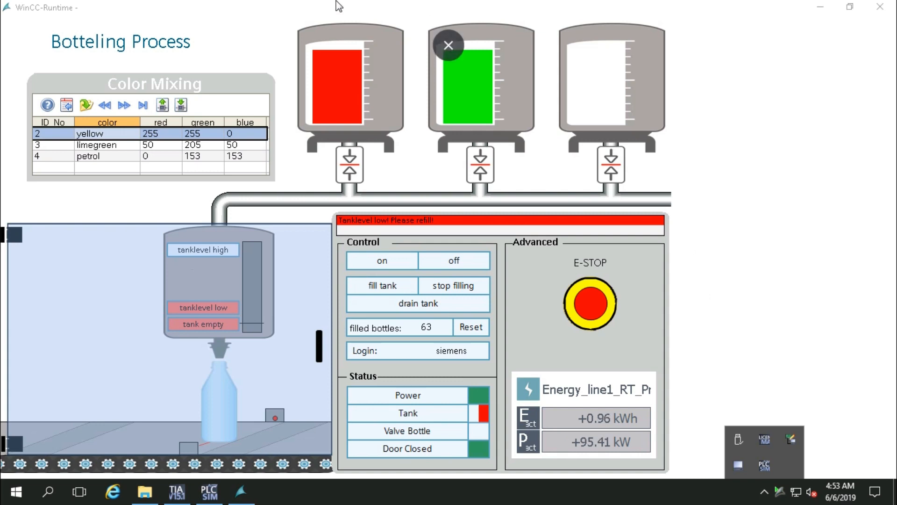